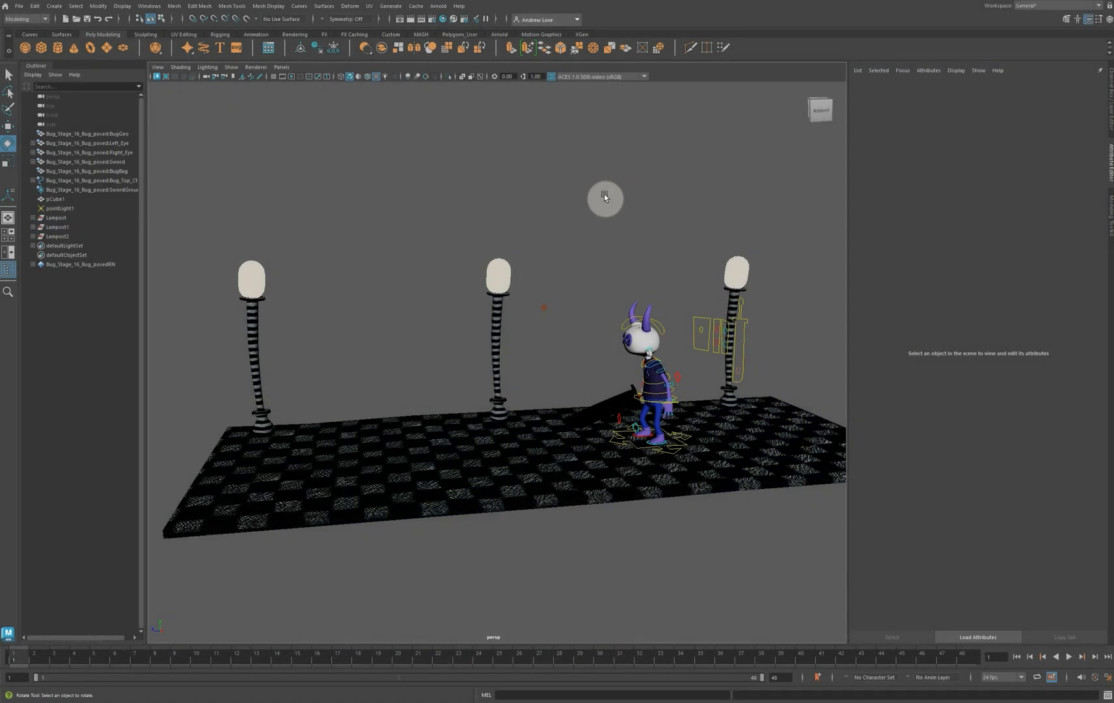
Create a polygon pipe and raise it above the character to a height of about 18.08 on Y
{"action": "mouse_move", "coordinate": [360, 289]}
{"action": "left_mouse_down", "text": "alt"}
{"action": "mouse_move", "coordinate": [417, 293]}
{"action": "mouse_move", "coordinate": [375, 288]}
{"action": "left_mouse_up", "text": "alt"}
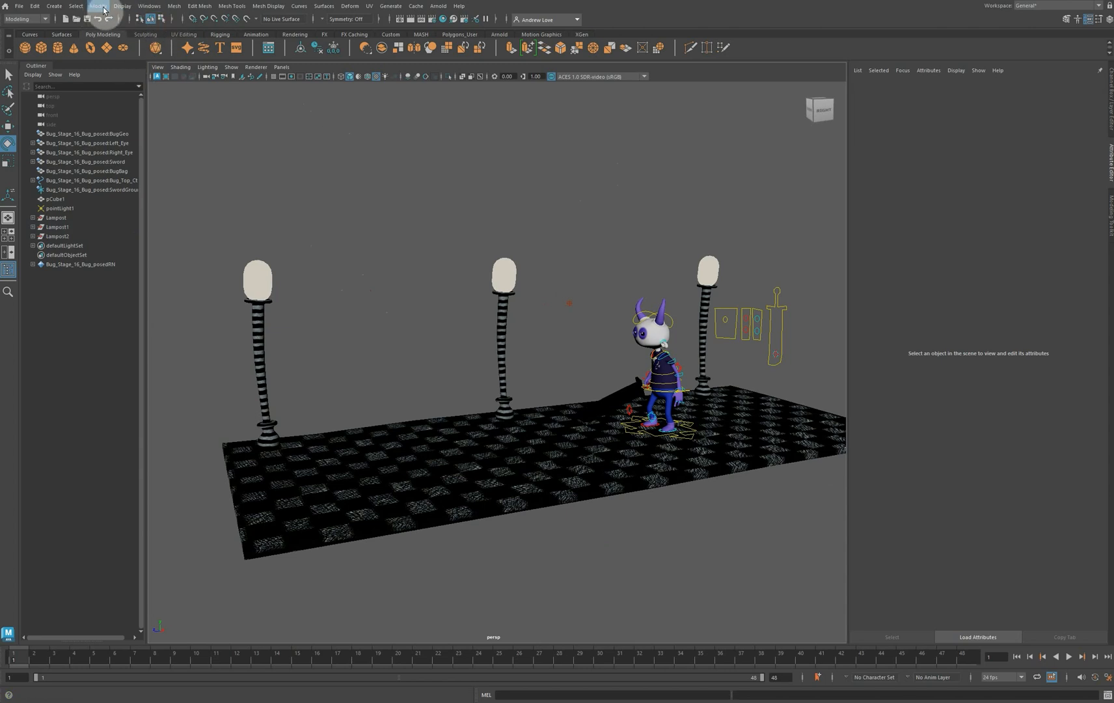
{"action": "left_click", "coordinate": [55, 7]}
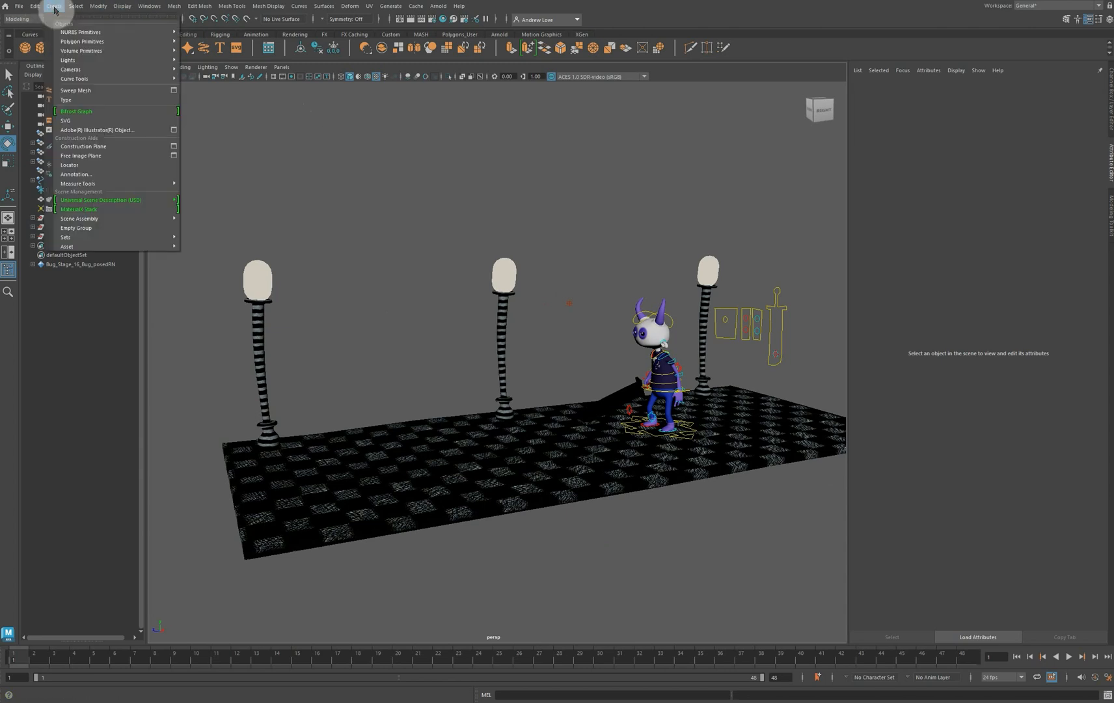
{"action": "mouse_move", "coordinate": [87, 43]}
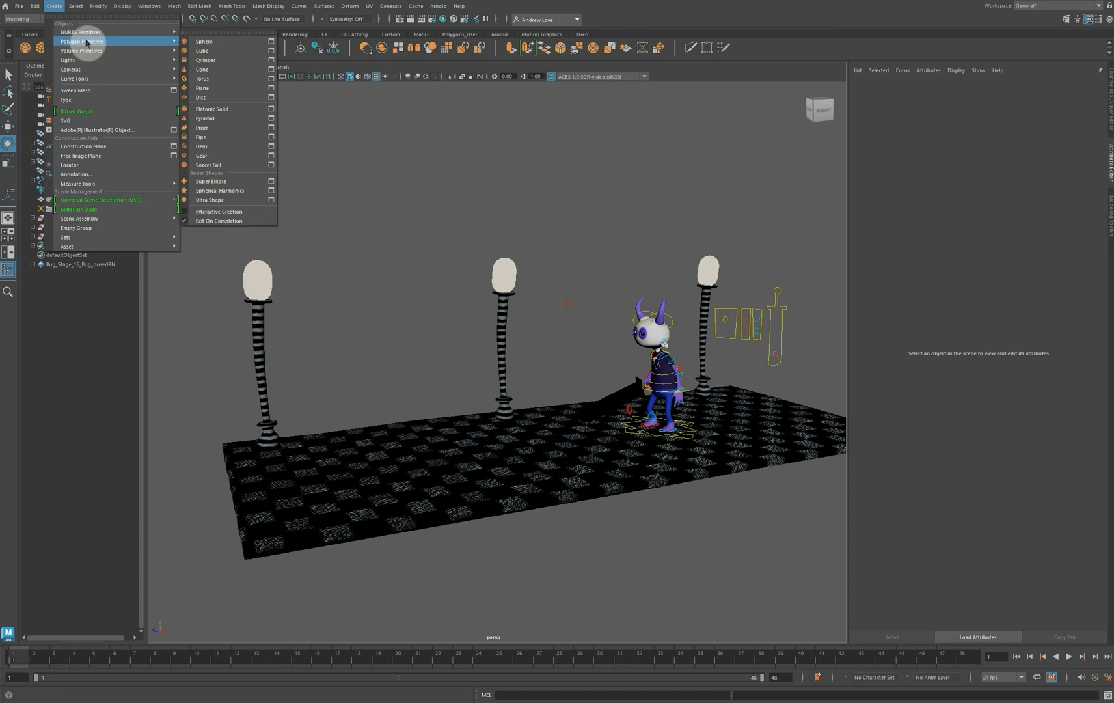
{"action": "left_click", "coordinate": [250, 142]}
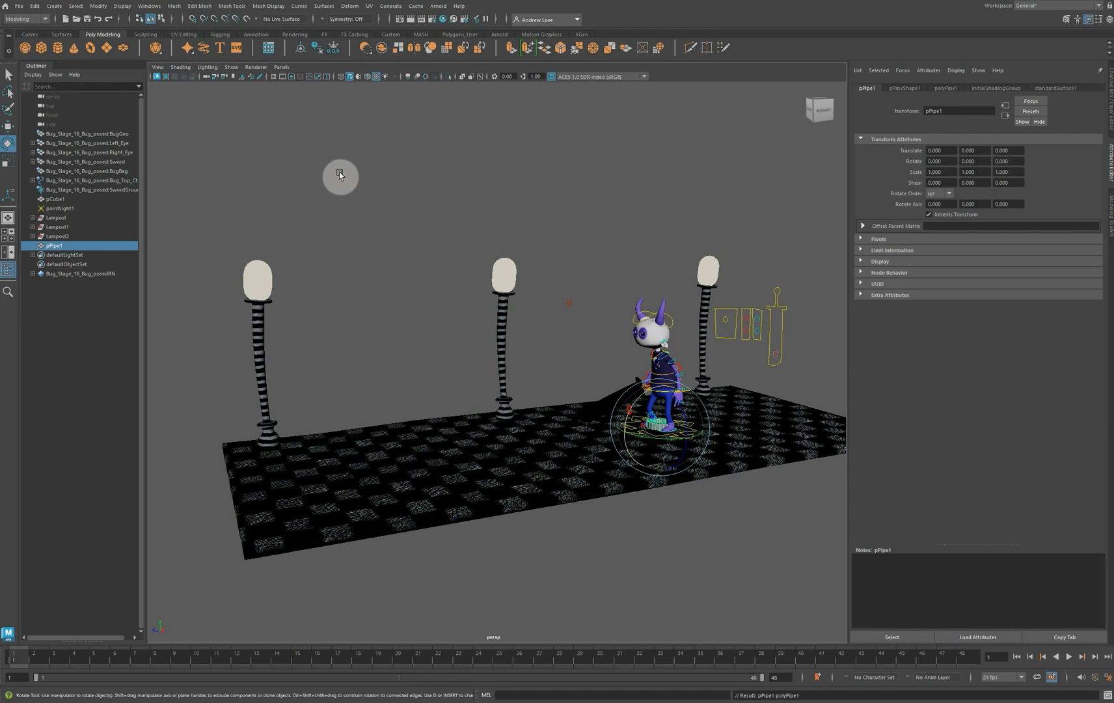
{"action": "key", "text": "w"}
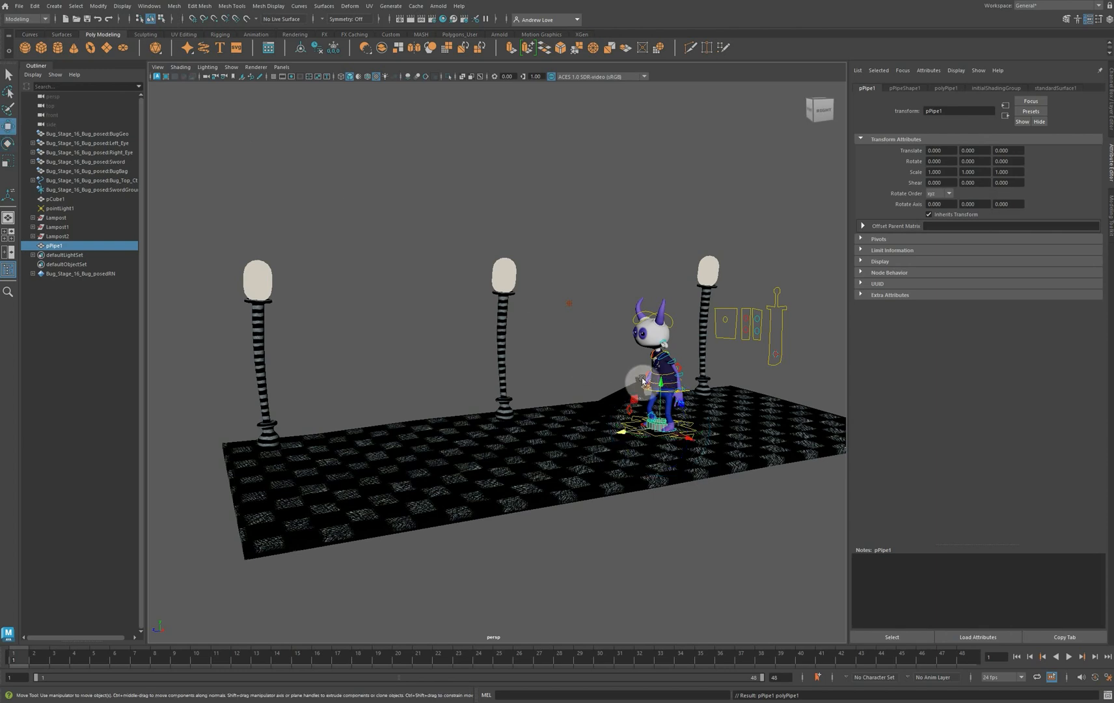
{"action": "left_click_drag", "start_coordinate": [652, 383], "coordinate": [645, 153]}
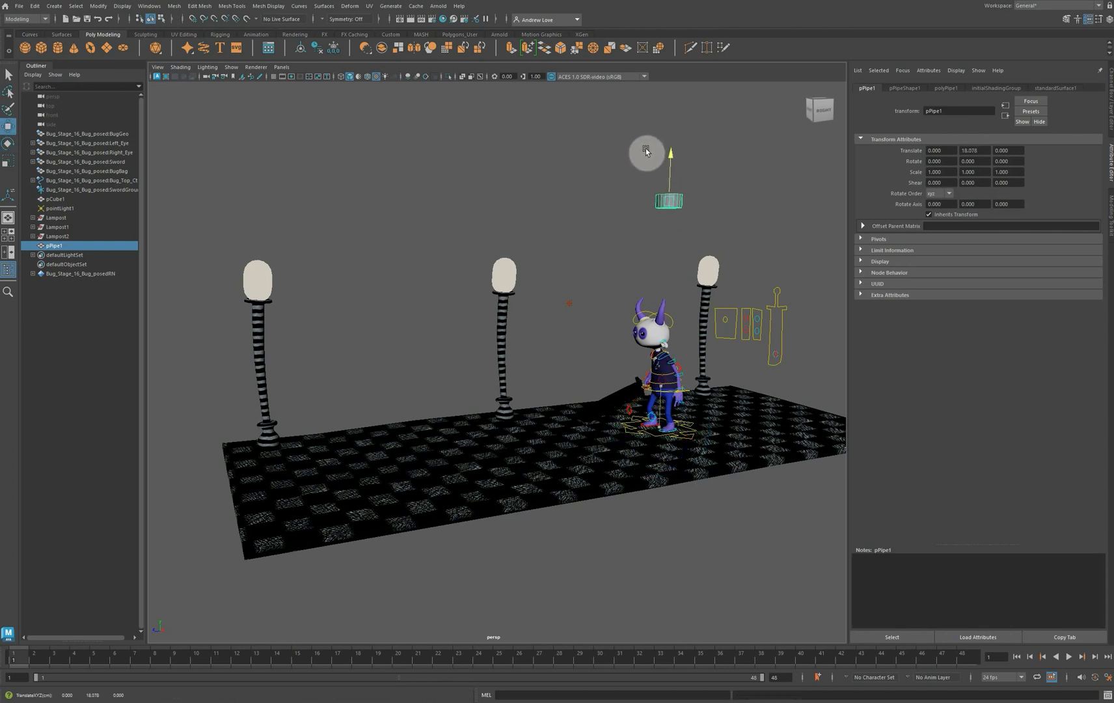
Set the pipe's X rotation to 90 so it stands upright
{"action": "left_click", "coordinate": [1109, 108]}
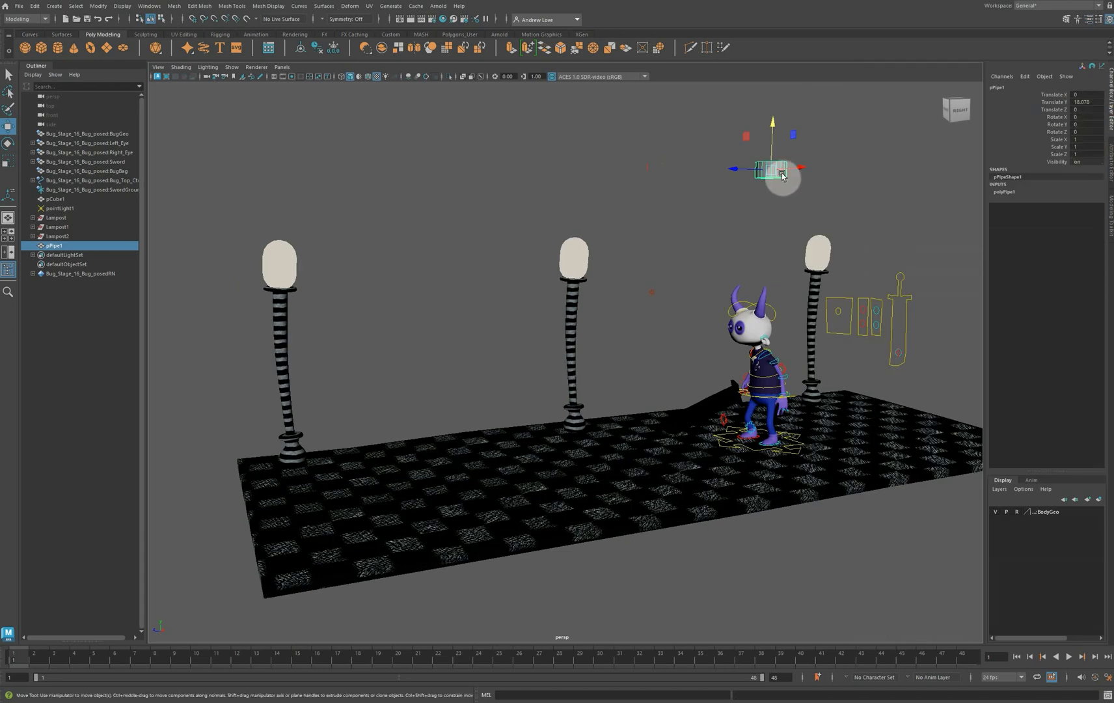
{"action": "left_click", "coordinate": [1089, 118]}
{"action": "type", "text": "90"}
{"action": "key", "text": "Return"}
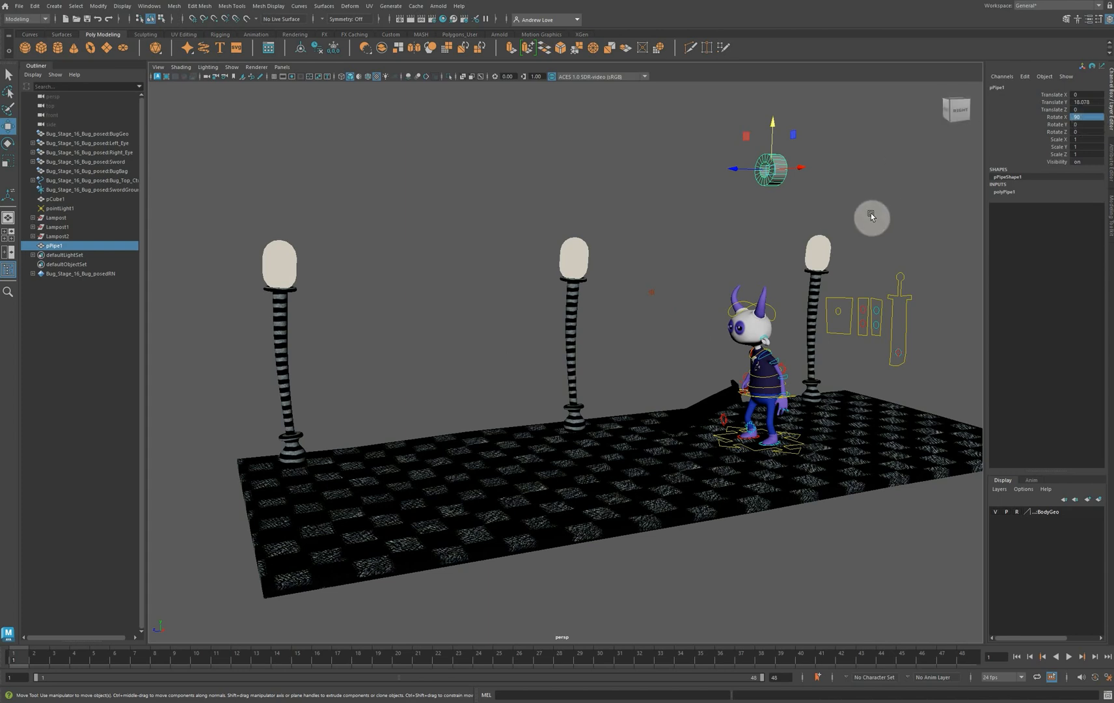
In the front view, enlarge the pipe's radius to 7.1 to form a large ring above the character
{"action": "key", "text": "space"}
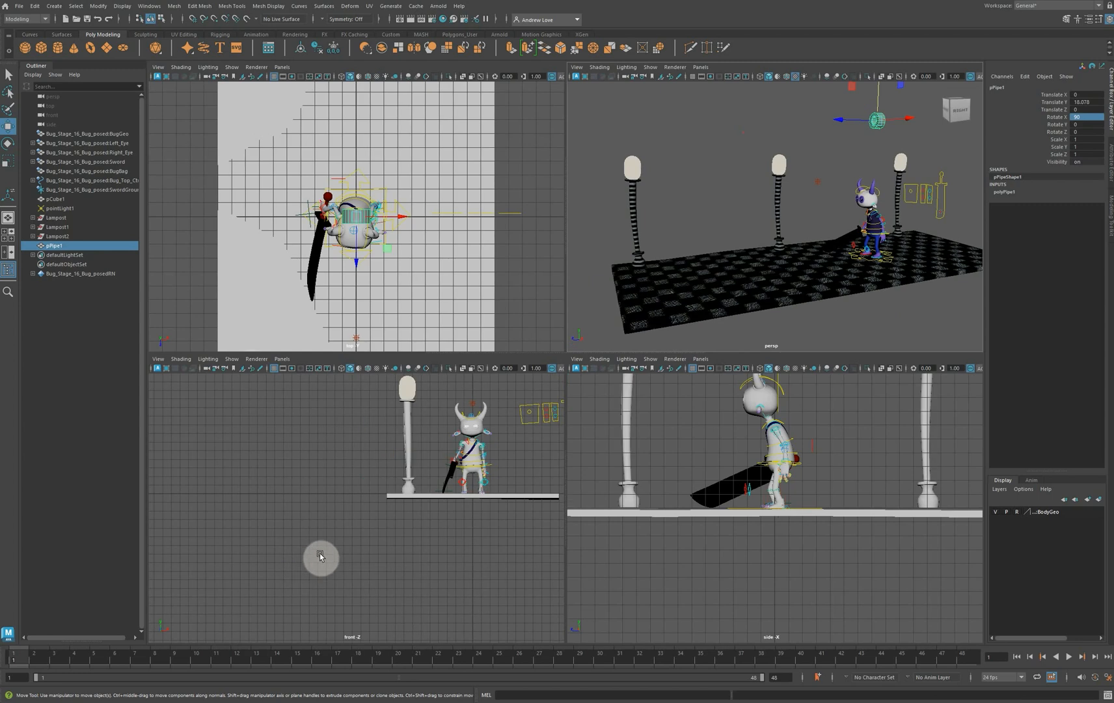
{"action": "middle_click_drag", "start_coordinate": [278, 561], "coordinate": [236, 586], "text": "alt"}
{"action": "key", "text": "space"}
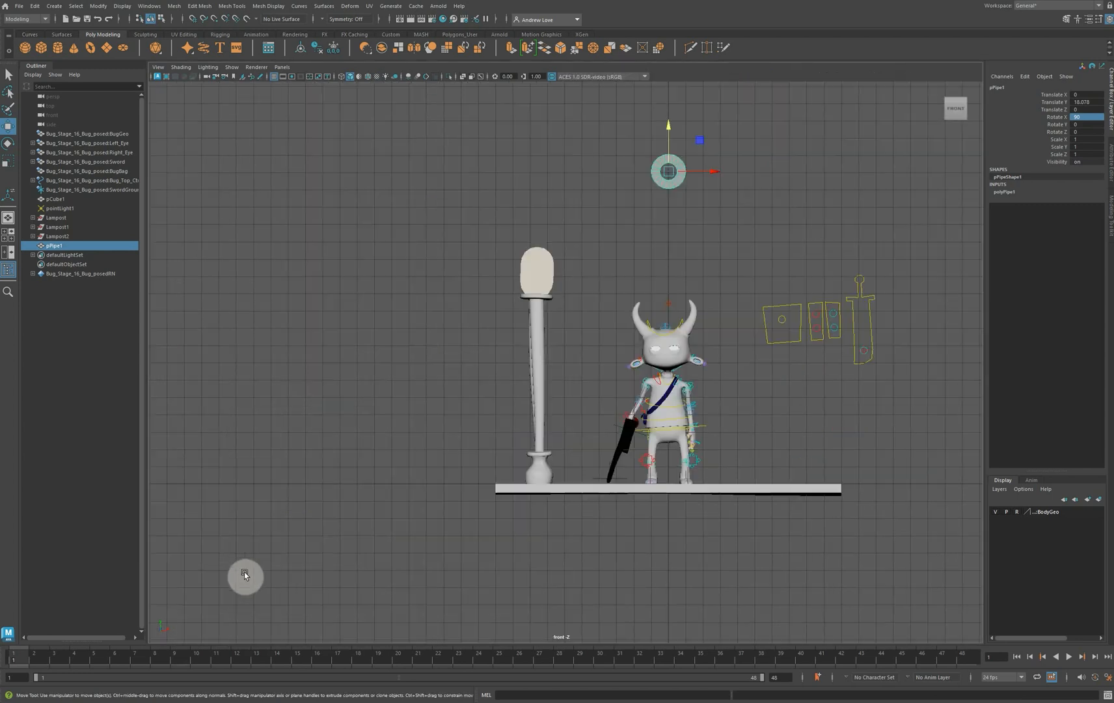
{"action": "scroll", "coordinate": [286, 324], "scroll_direction": "up", "scroll_amount": 3}
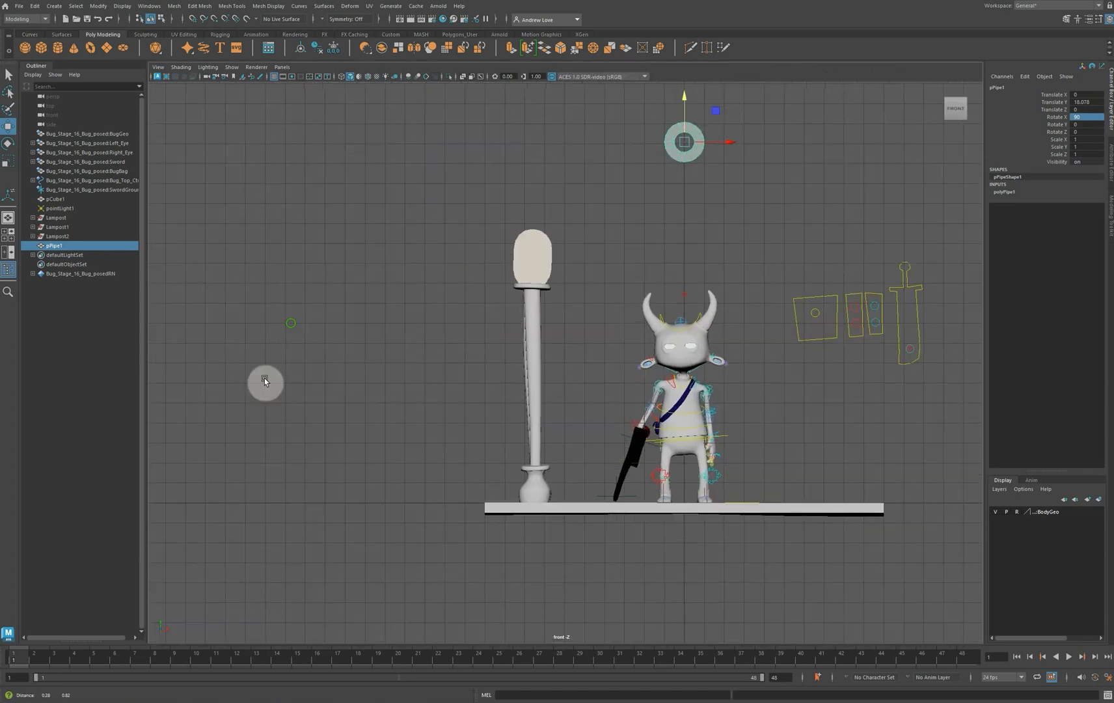
{"action": "middle_click_drag", "start_coordinate": [266, 383], "coordinate": [216, 400], "text": "alt"}
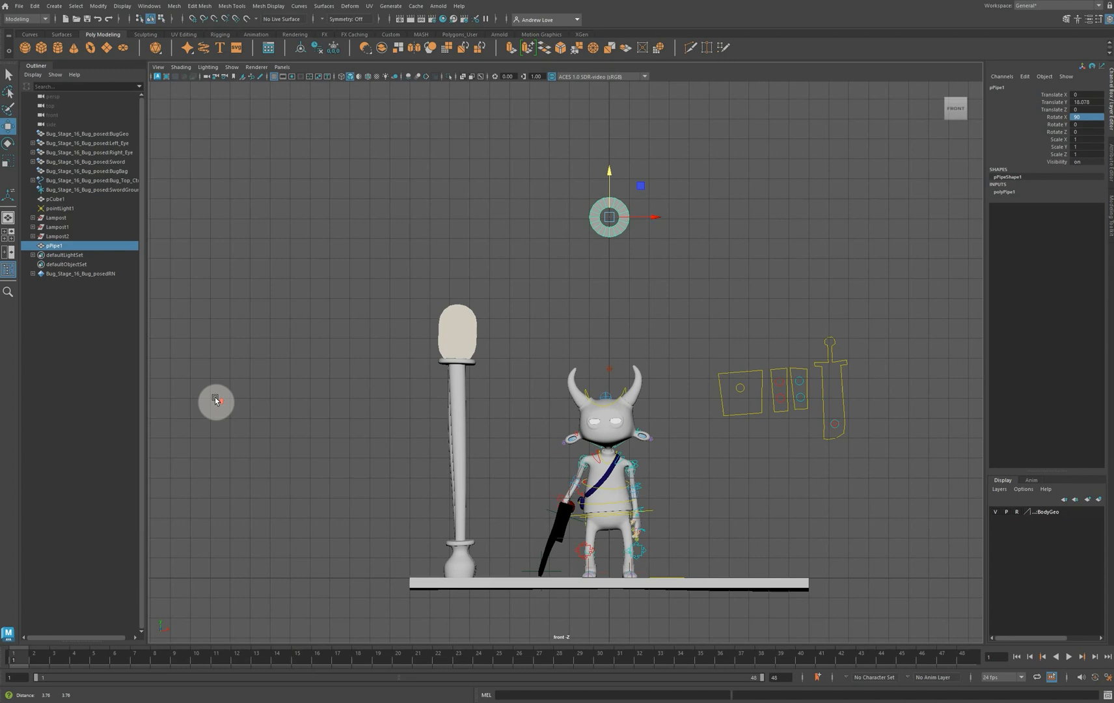
{"action": "left_click", "coordinate": [1000, 193]}
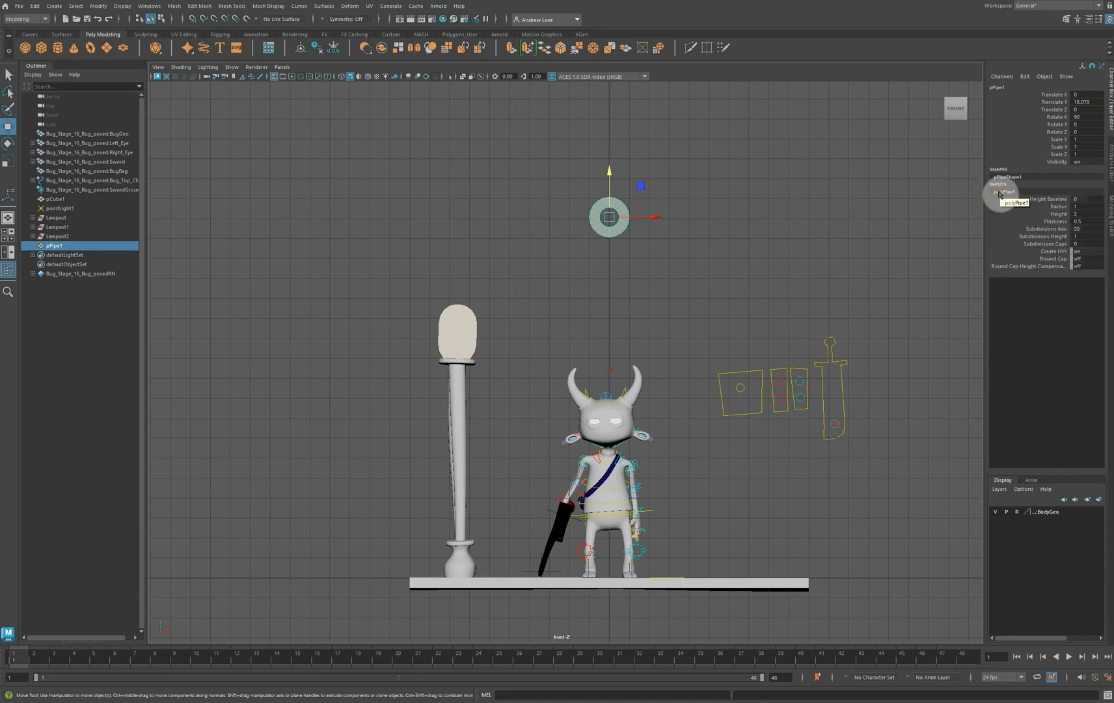
{"action": "left_click", "coordinate": [1051, 207]}
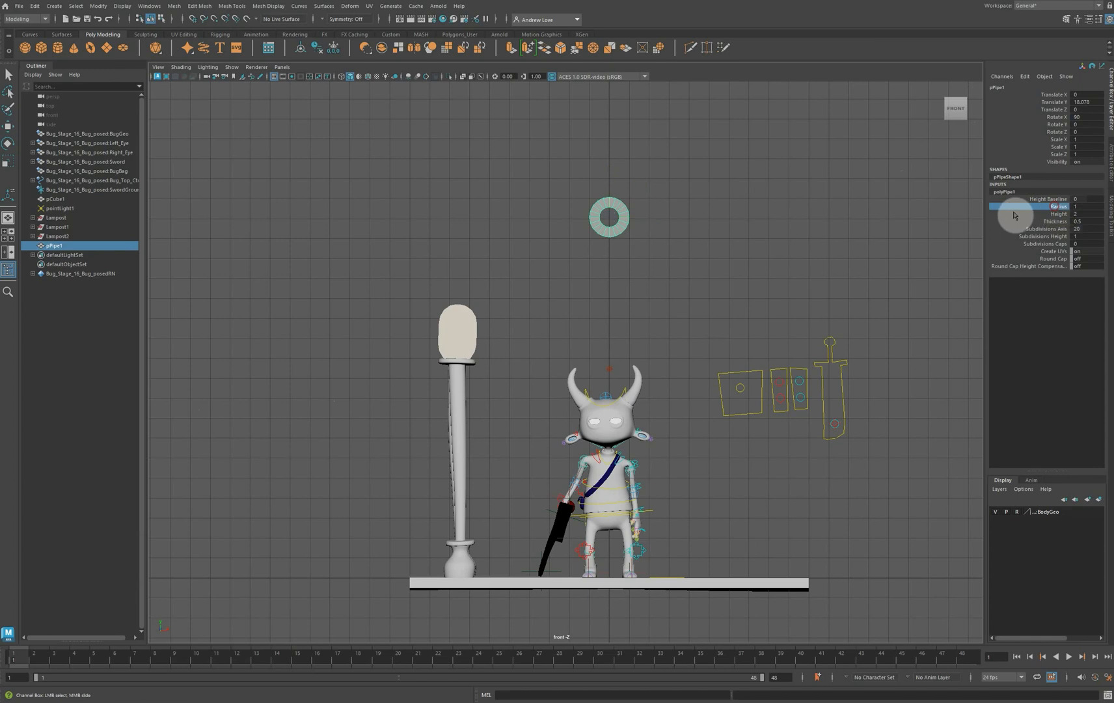
{"action": "middle_click_drag", "start_coordinate": [740, 191], "coordinate": [767, 195]}
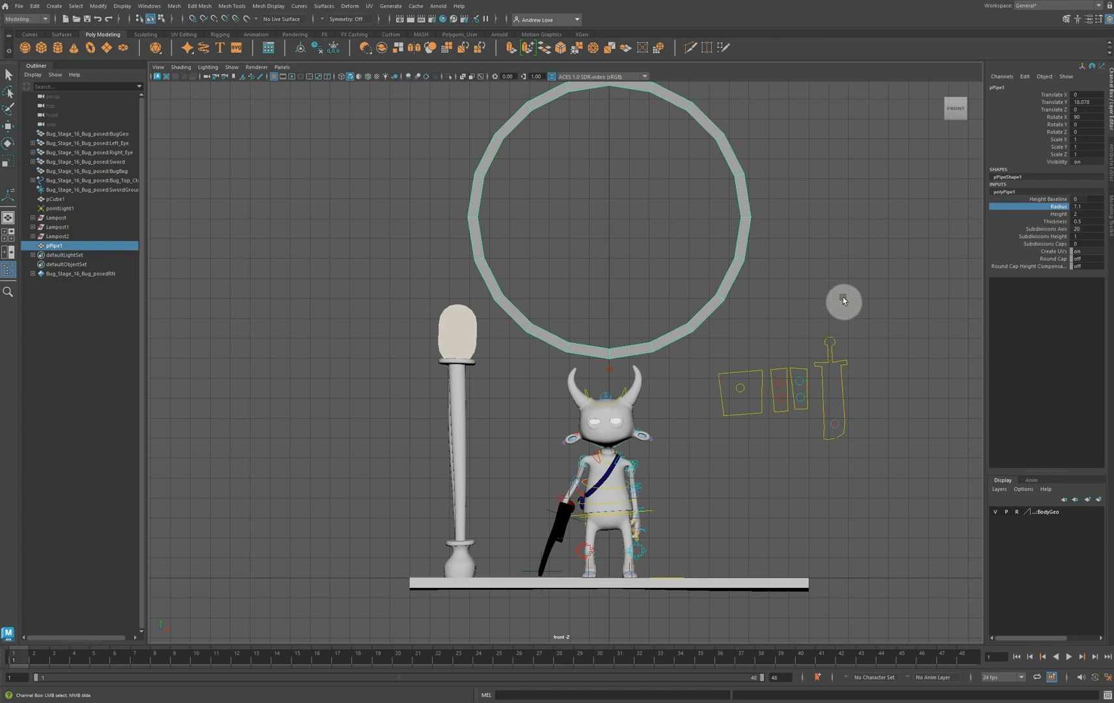
Try a thickness of 2 for the pipe ring
{"action": "key", "text": "space"}
{"action": "mouse_move", "coordinate": [858, 265]}
{"action": "left_mouse_down", "text": "alt"}
{"action": "mouse_move", "coordinate": [839, 249]}
{"action": "mouse_move", "coordinate": [823, 256]}
{"action": "mouse_move", "coordinate": [863, 262]}
{"action": "left_mouse_up", "text": "alt"}
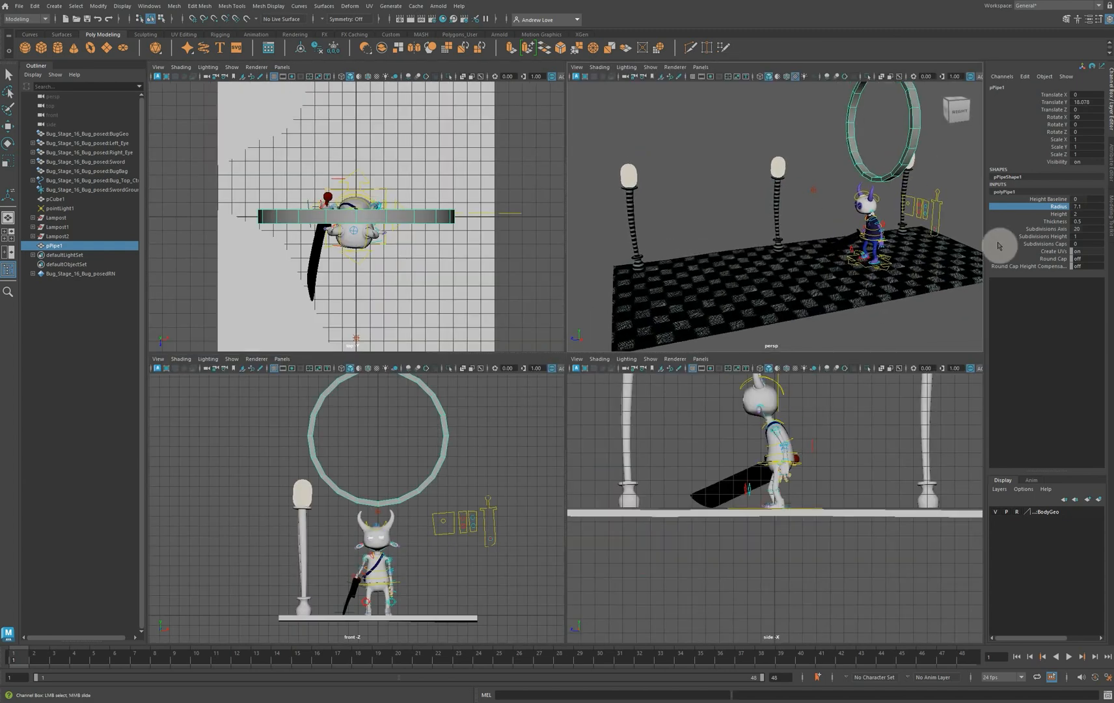
{"action": "left_click", "coordinate": [1087, 222]}
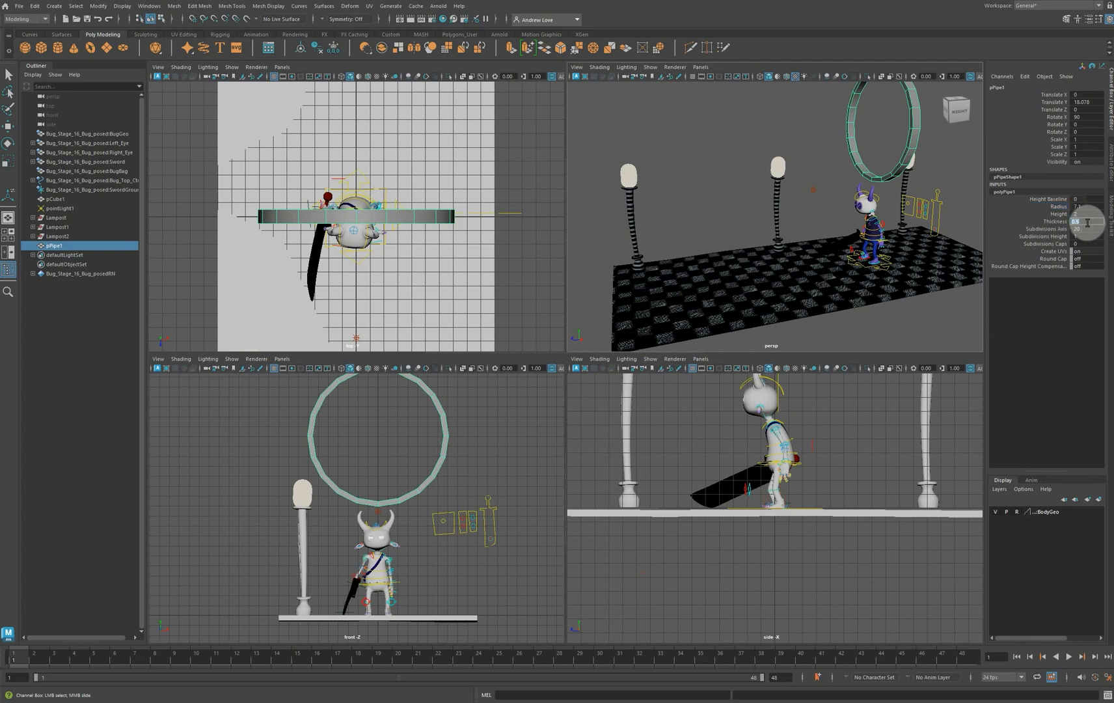
{"action": "type", "text": "2"}
{"action": "key", "text": "Return"}
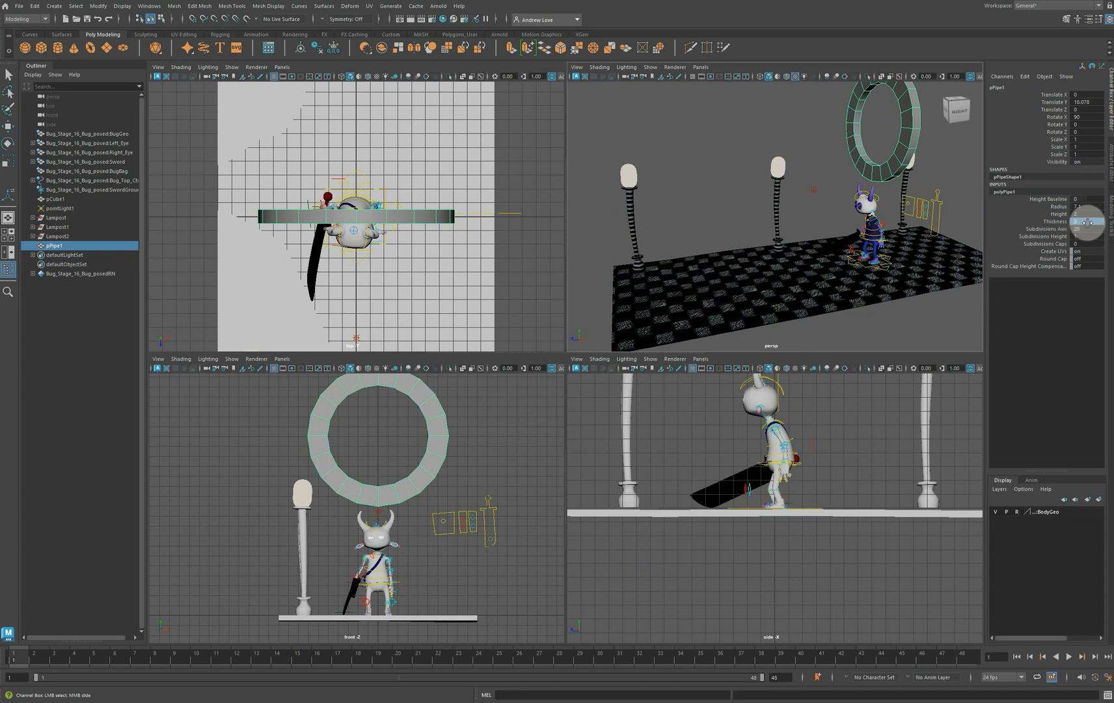
Set the pipe ring's thickness to 1
{"action": "left_click", "coordinate": [1090, 222]}
{"action": "type", "text": "1"}
{"action": "key", "text": "Return"}
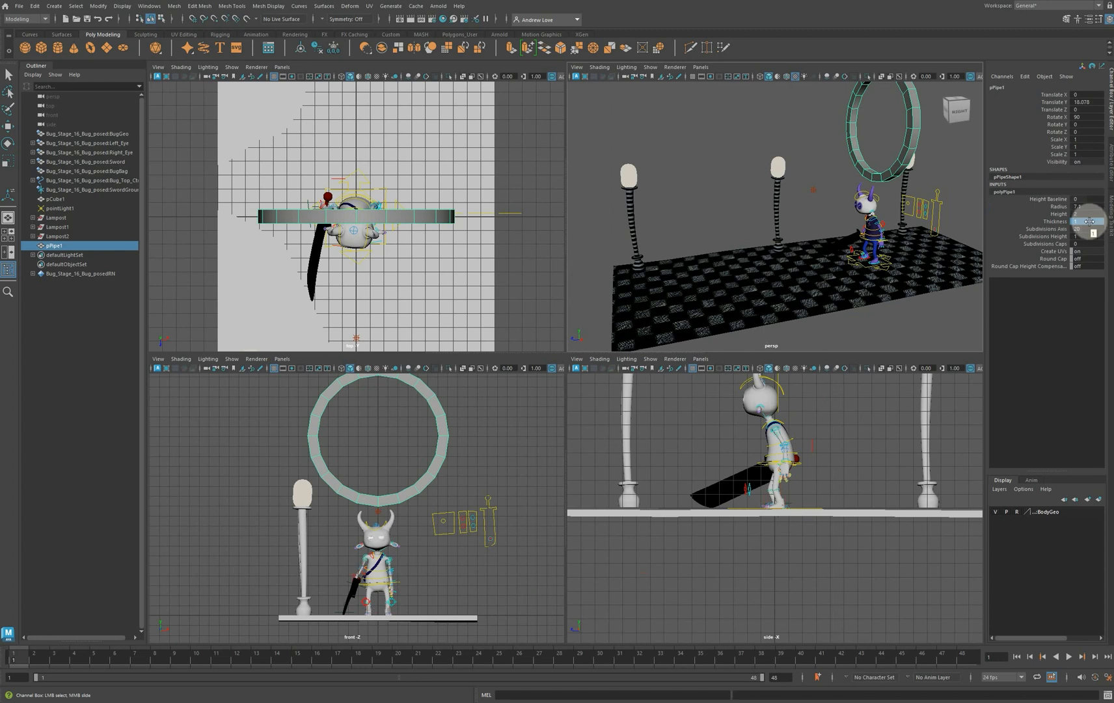
Set the pipe's axis subdivisions to 24 in the front view
{"action": "key", "text": "space"}
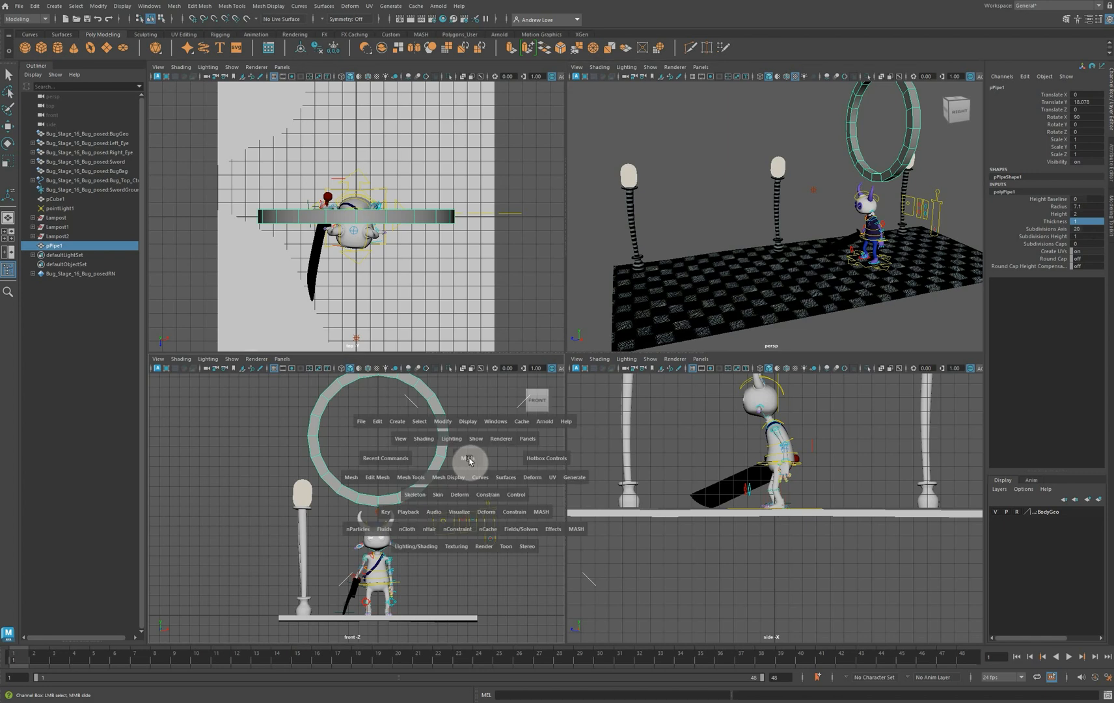
{"action": "middle_click_drag", "start_coordinate": [292, 385], "coordinate": [272, 480], "text": "alt"}
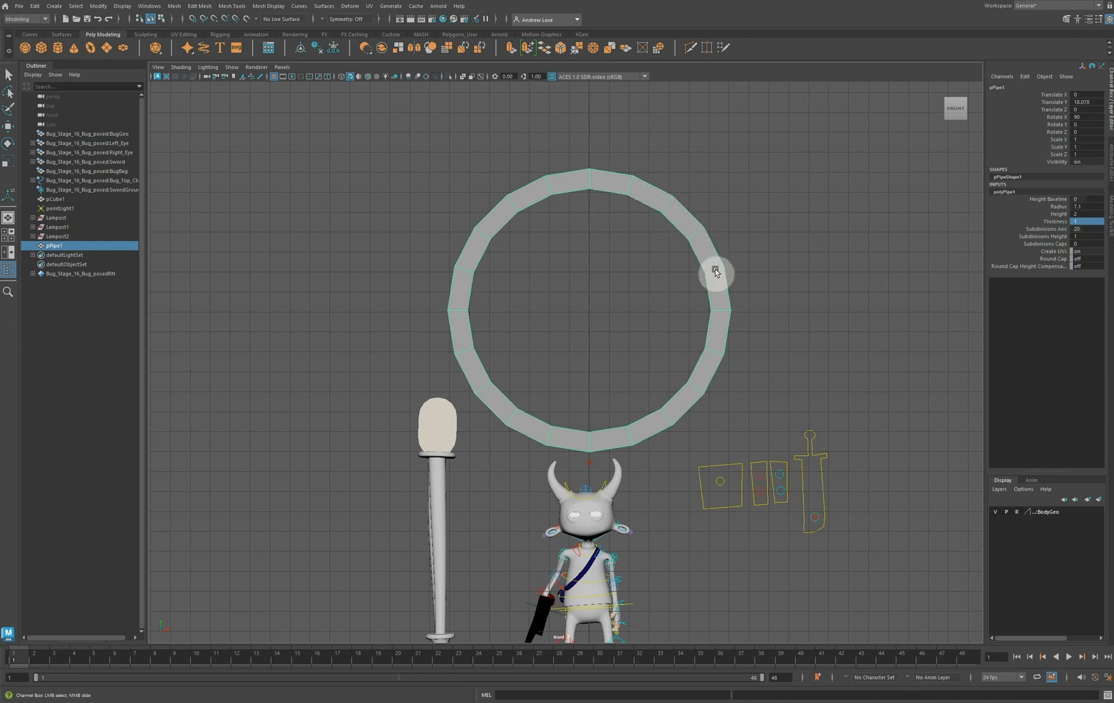
{"action": "double_click", "coordinate": [1088, 229]}
{"action": "type", "text": "24"}
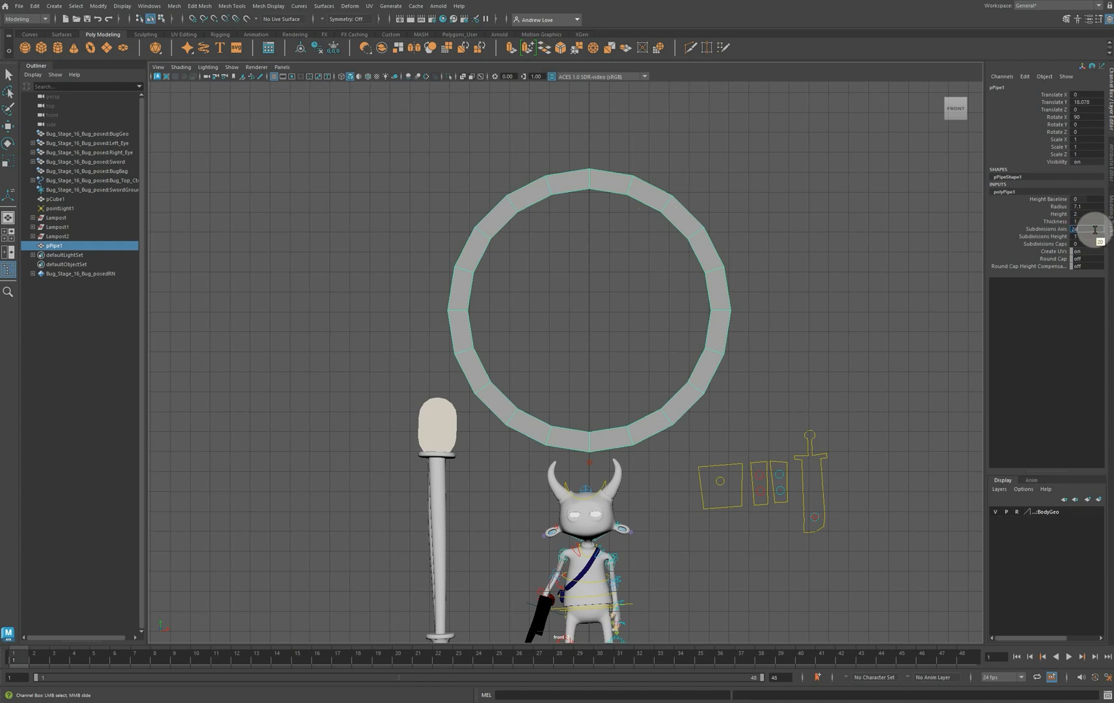
{"action": "key", "text": "Return"}
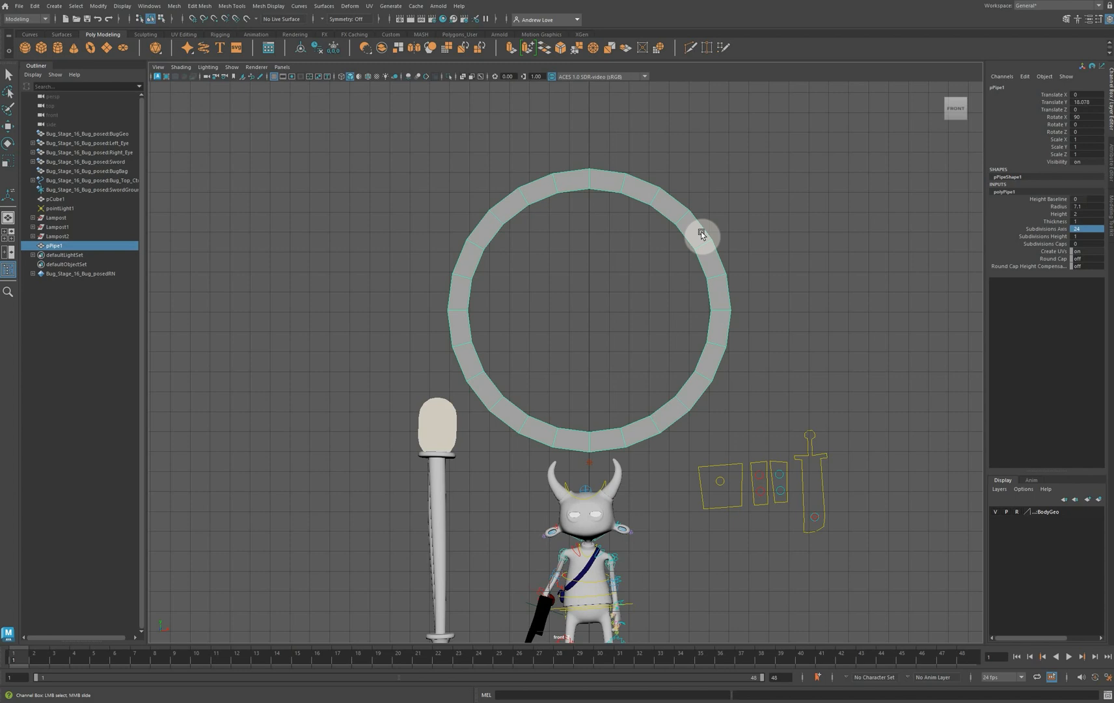
Set the pipe's height subdivisions to 3 and its cap subdivisions to 3
{"action": "double_click", "coordinate": [1085, 236]}
{"action": "type", "text": "3"}
{"action": "key", "text": "Return"}
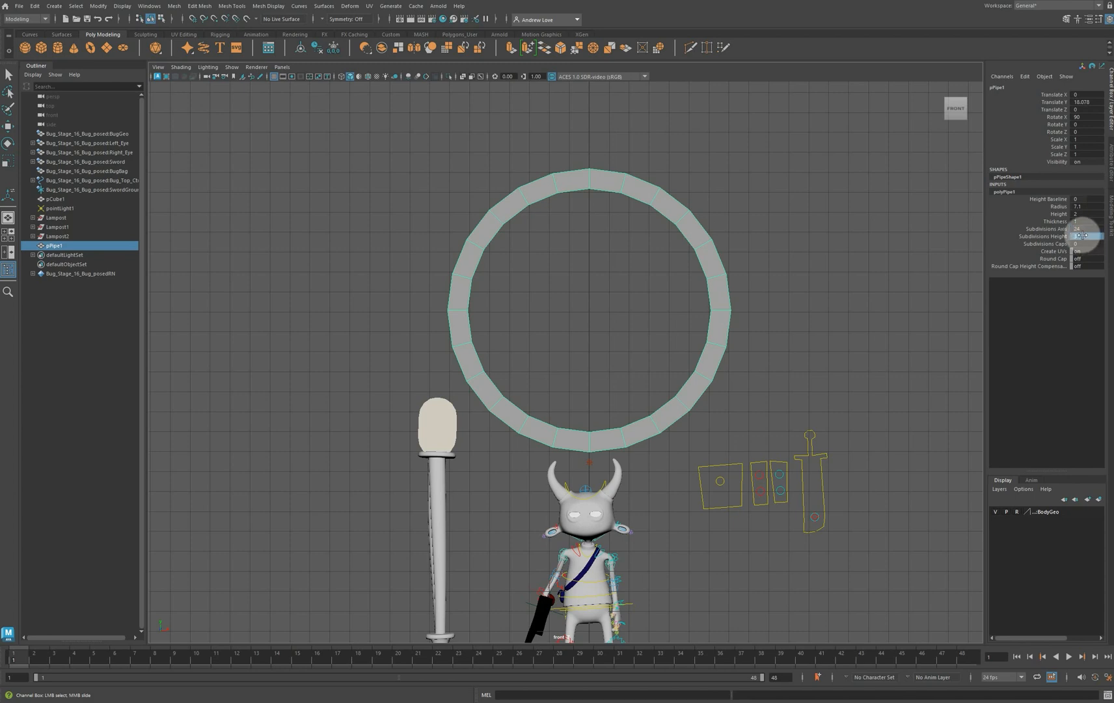
{"action": "double_click", "coordinate": [1085, 243]}
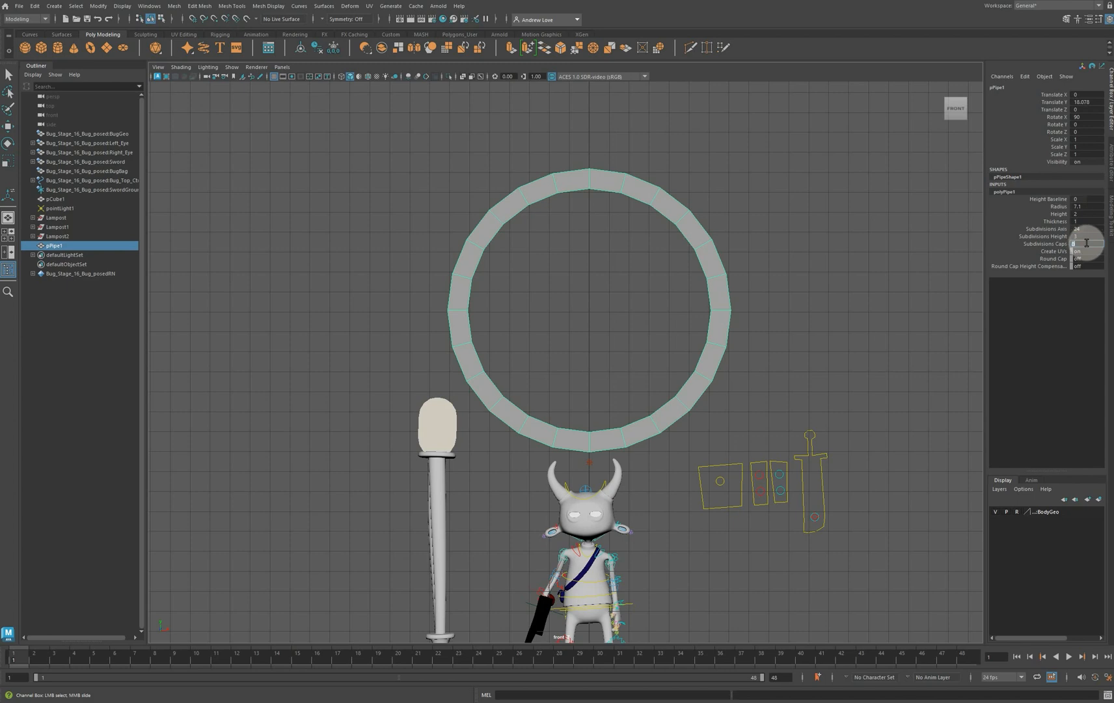
{"action": "key", "text": "Return"}
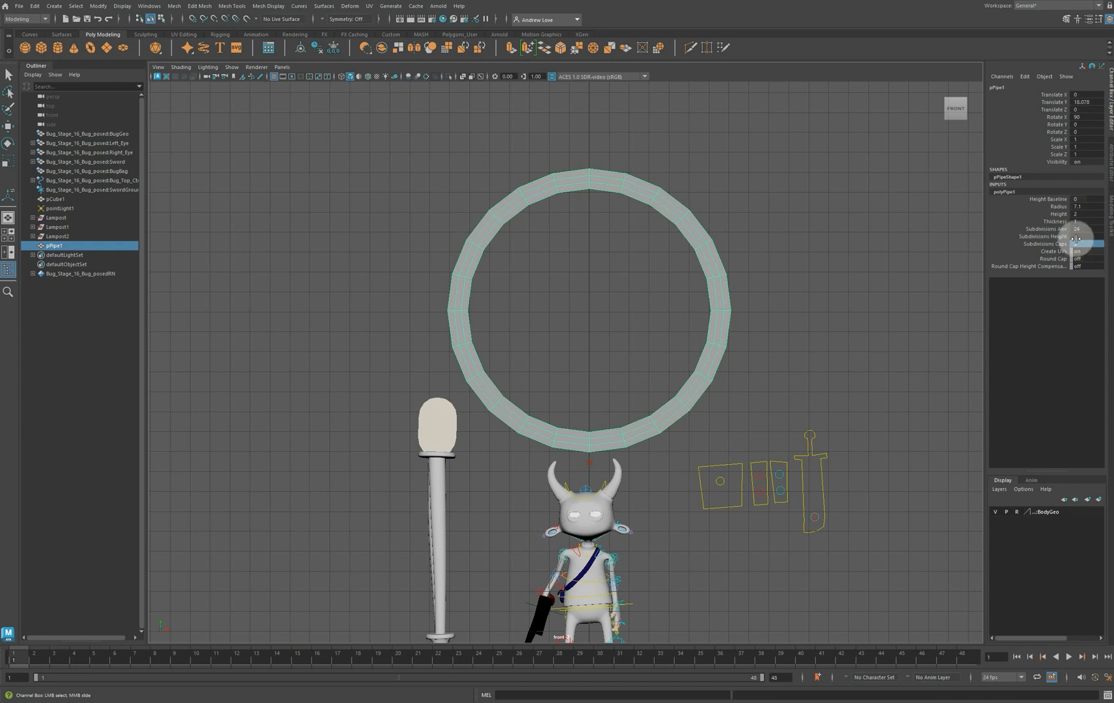
Preview the ring with mesh smoothing, examine its rounding in the perspective view, and return to the unsmoothed display
{"action": "key", "text": "3"}
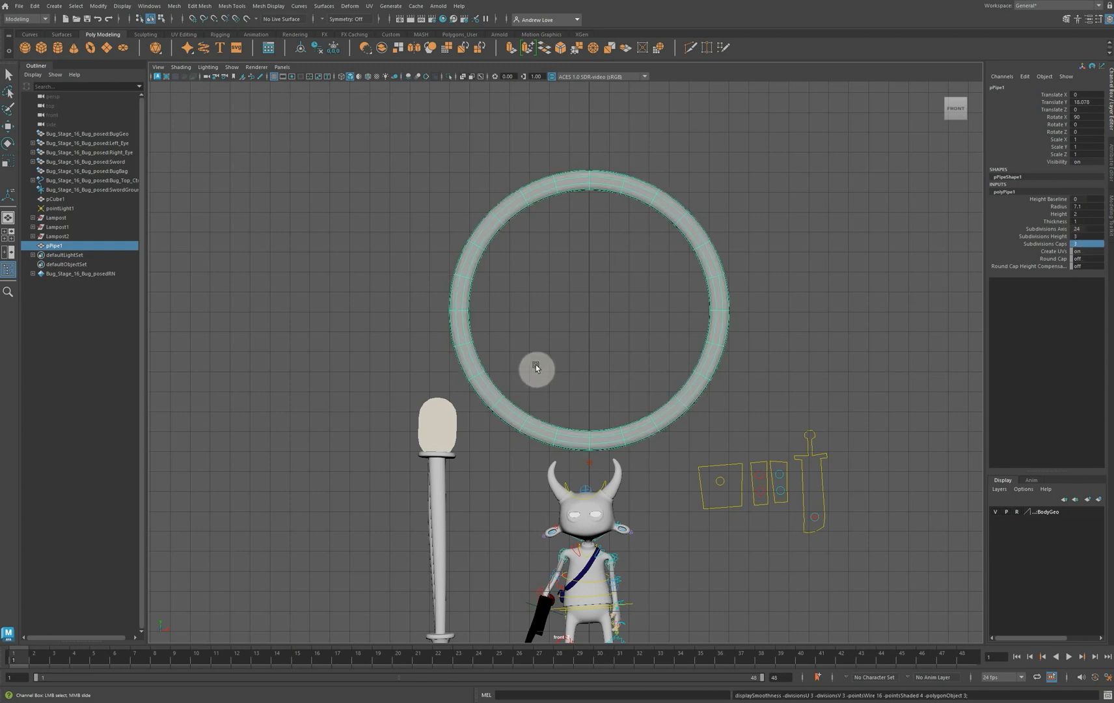
{"action": "key", "text": "space"}
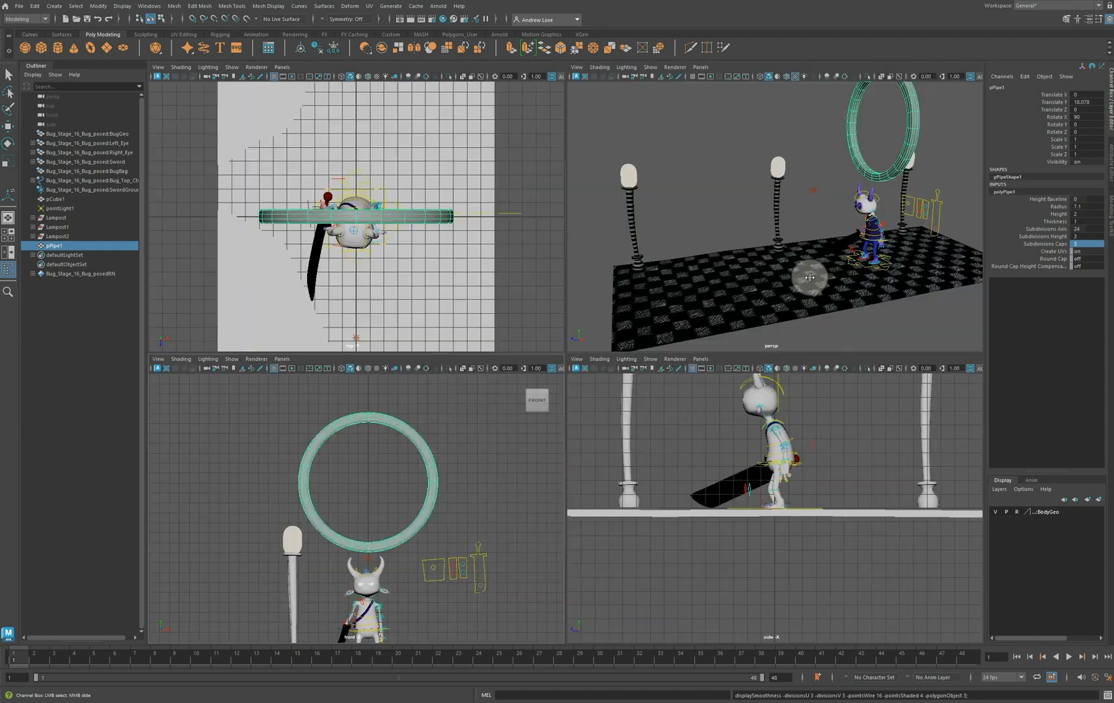
{"action": "left_click_drag", "start_coordinate": [830, 252], "coordinate": [808, 221], "text": "alt"}
{"action": "scroll", "coordinate": [800, 189], "scroll_direction": "up", "scroll_amount": 5}
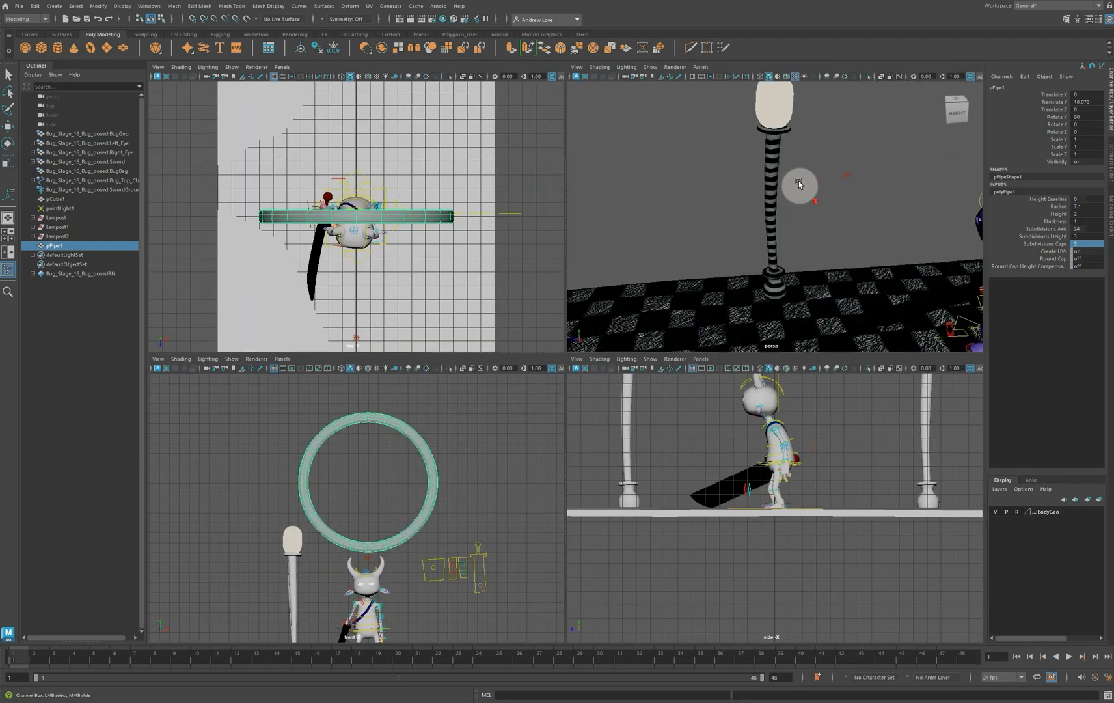
{"action": "middle_click_drag", "start_coordinate": [798, 182], "coordinate": [655, 290], "text": "alt"}
{"action": "scroll", "coordinate": [655, 291], "scroll_direction": "down", "scroll_amount": 5}
{"action": "left_click_drag", "start_coordinate": [679, 284], "coordinate": [695, 283], "text": "alt"}
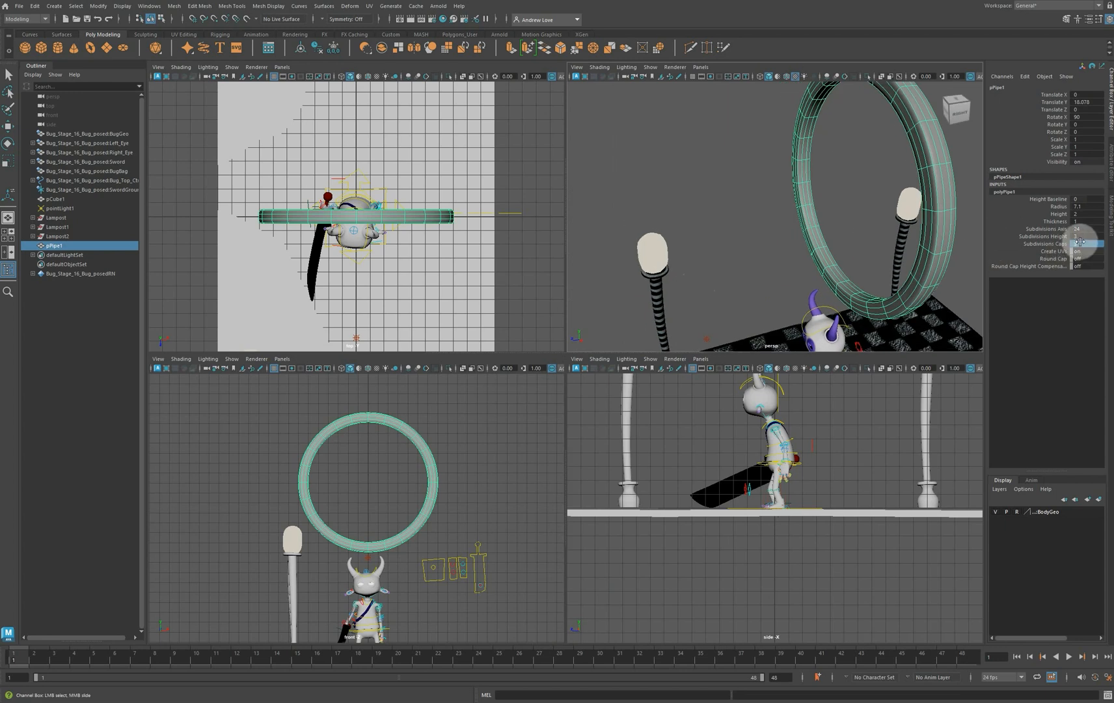
{"action": "key", "text": "1"}
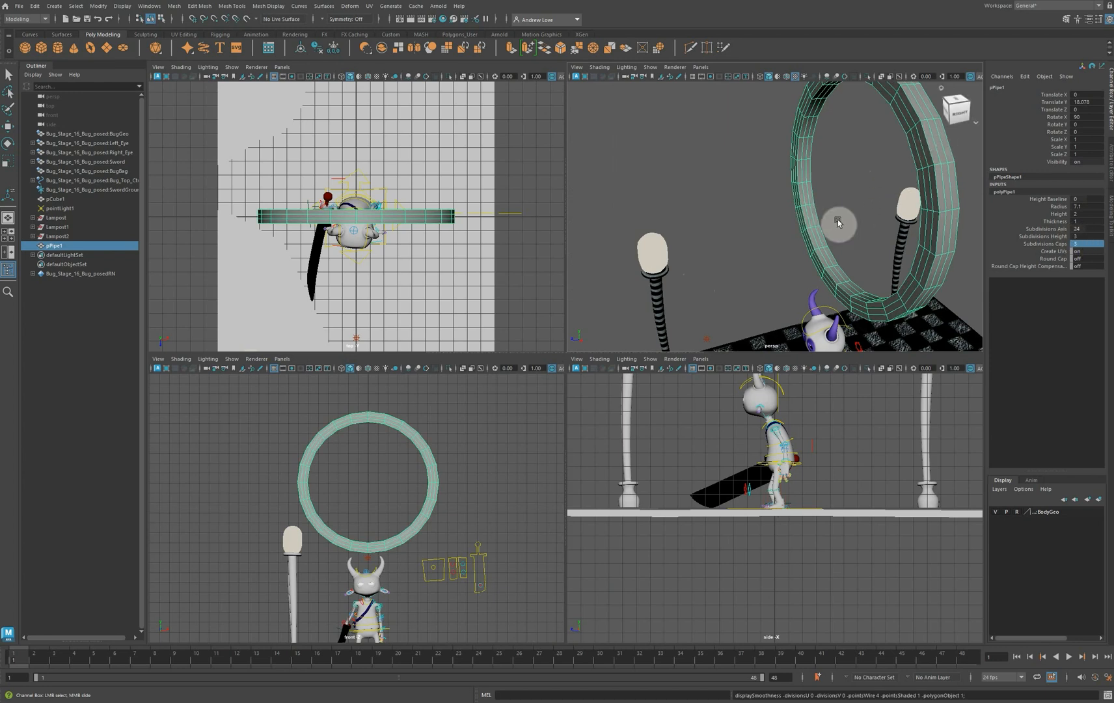
Select the middle edge loops on the ring's outer and inner walls and scale them apart toward the front and back rims
{"action": "key", "text": "space"}
{"action": "right_click_drag", "start_coordinate": [870, 227], "coordinate": [870, 202]}
{"action": "left_click", "coordinate": [879, 200]}
{"action": "key", "text": "w"}
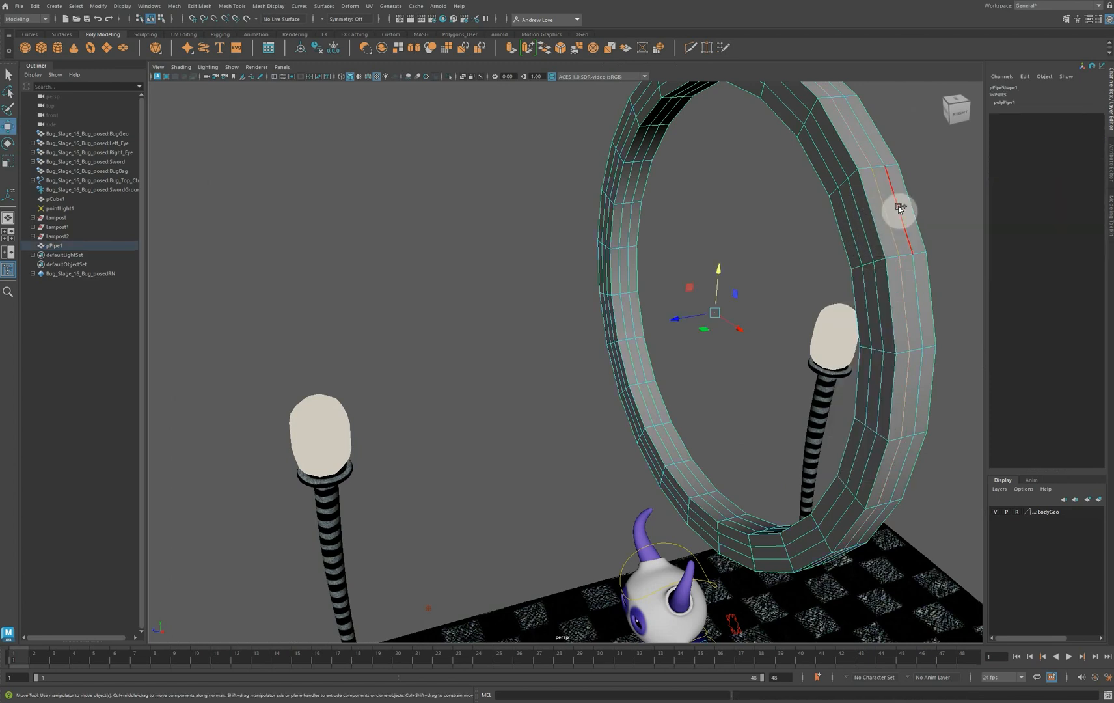
{"action": "left_click", "coordinate": [899, 208]}
{"action": "key", "text": "r"}
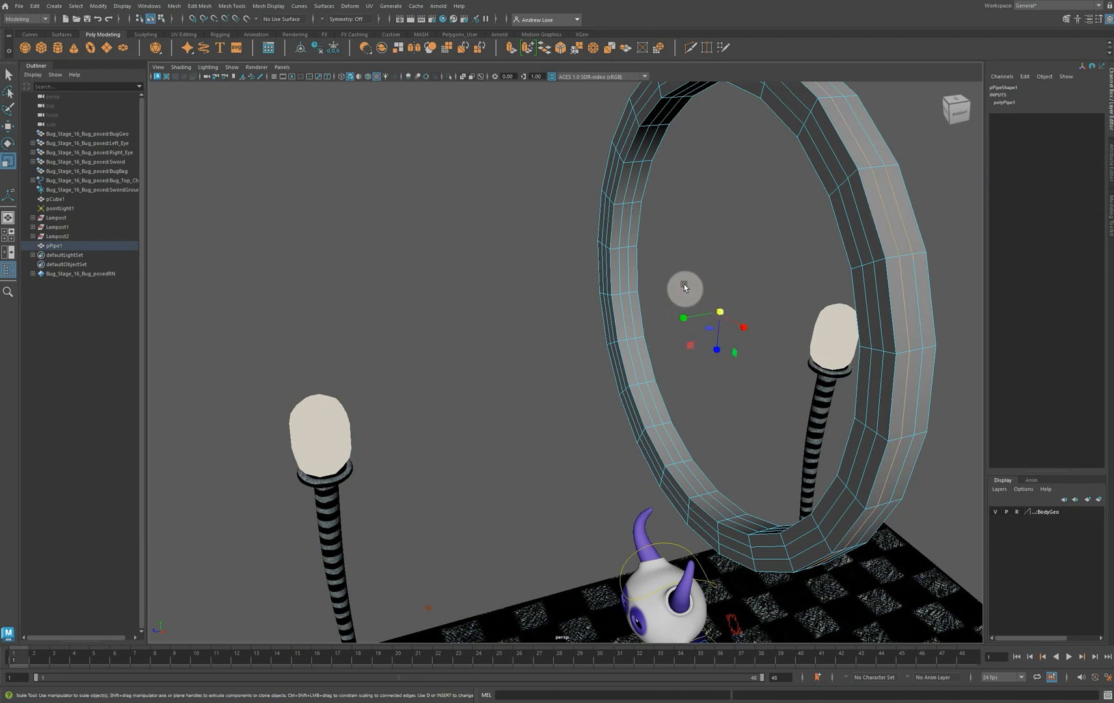
{"action": "left_click", "coordinate": [629, 240], "text": "shift"}
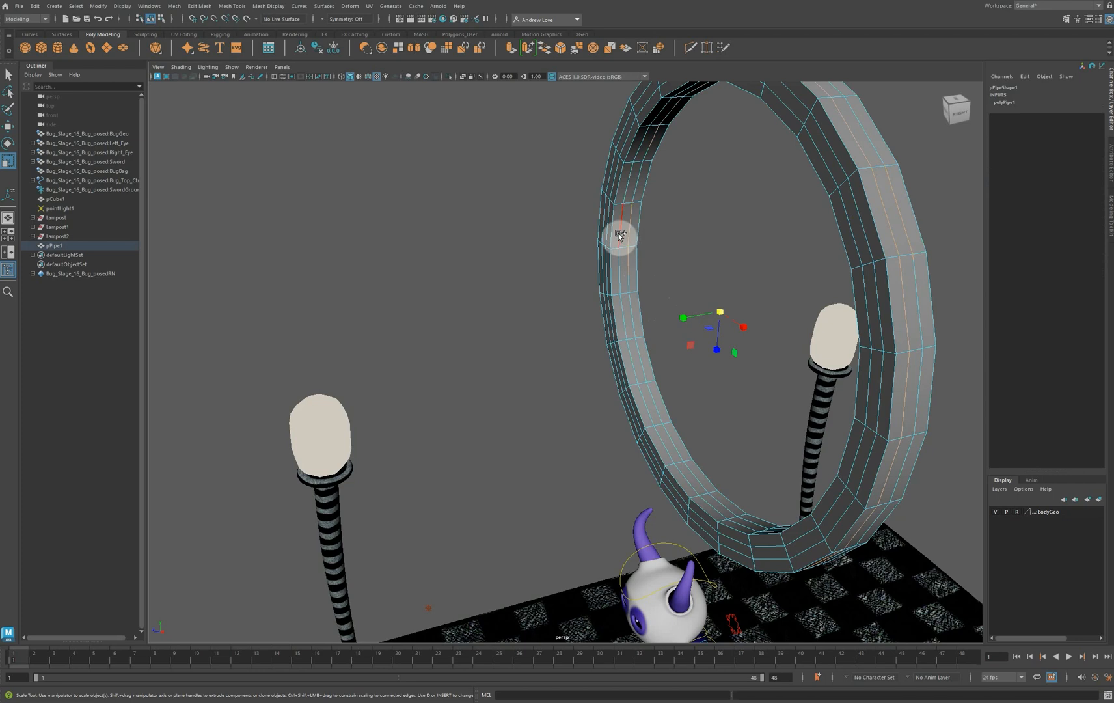
{"action": "left_click", "coordinate": [620, 233], "text": "shift"}
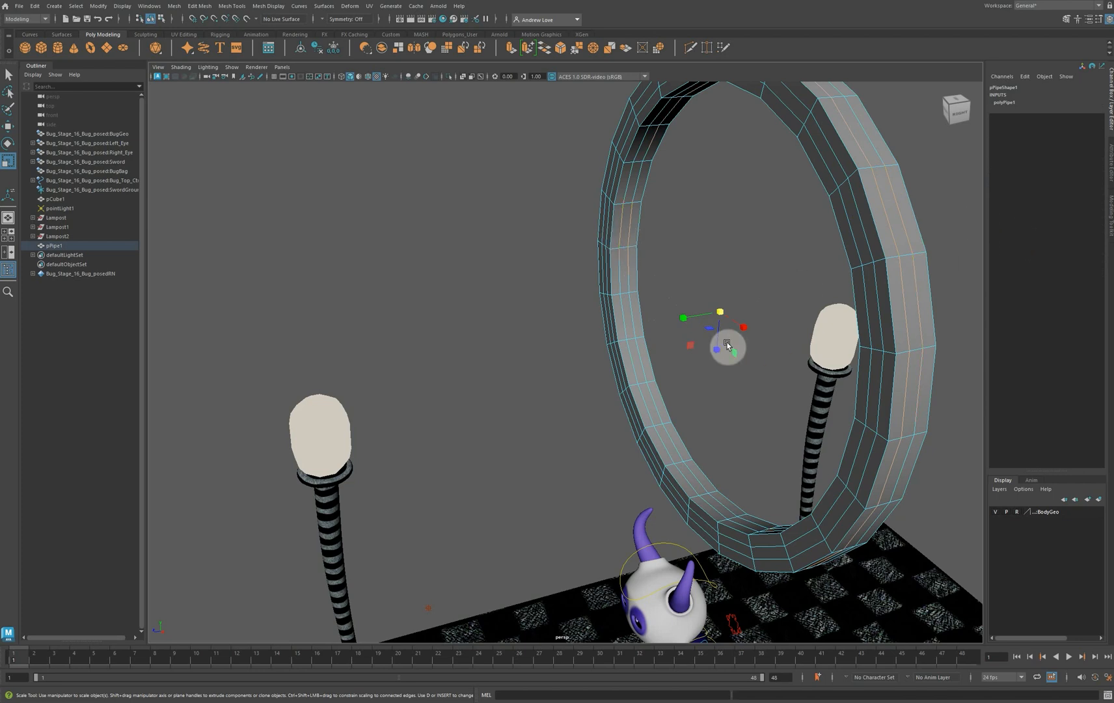
{"action": "left_click_drag", "start_coordinate": [685, 318], "coordinate": [628, 332]}
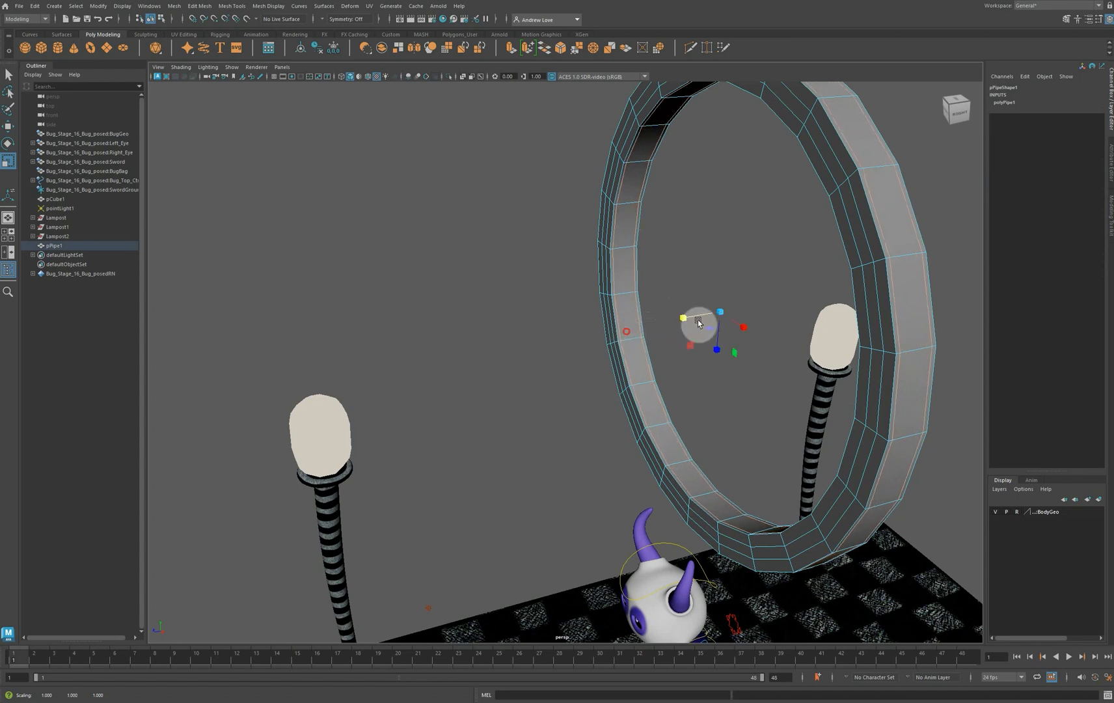
Select the inner edge loop on the ring's front and back caps and scale both loops in close to the inner rim
{"action": "left_click", "coordinate": [852, 233], "text": "shift"}
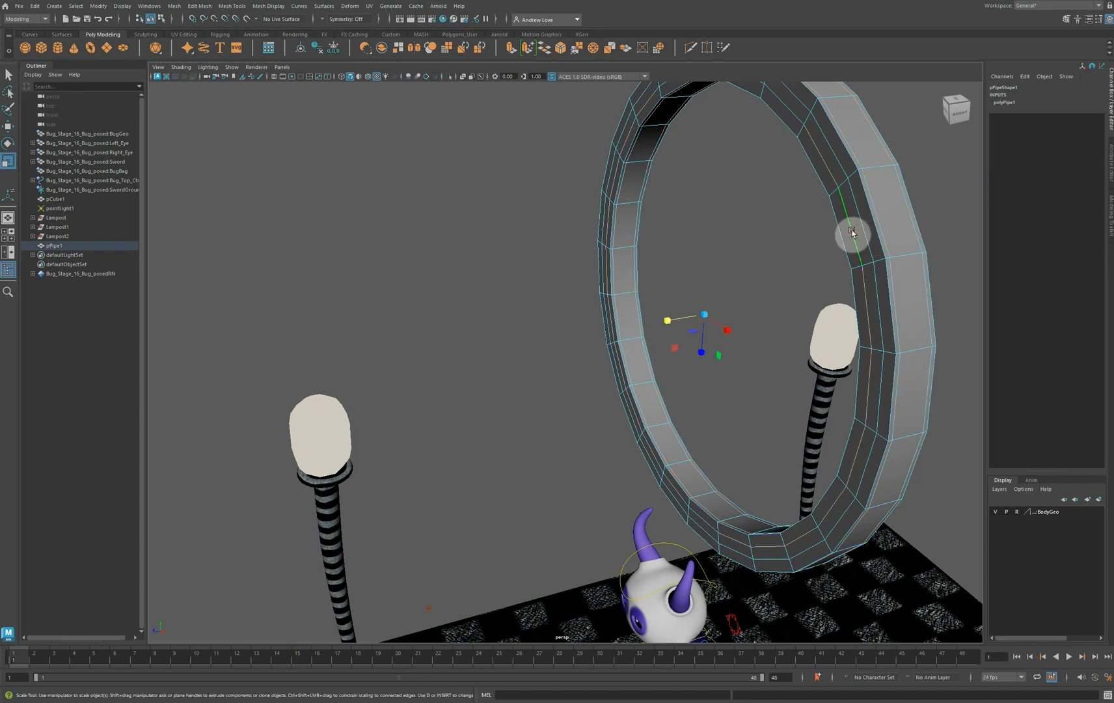
{"action": "left_click_drag", "start_coordinate": [793, 252], "coordinate": [737, 258], "text": "alt"}
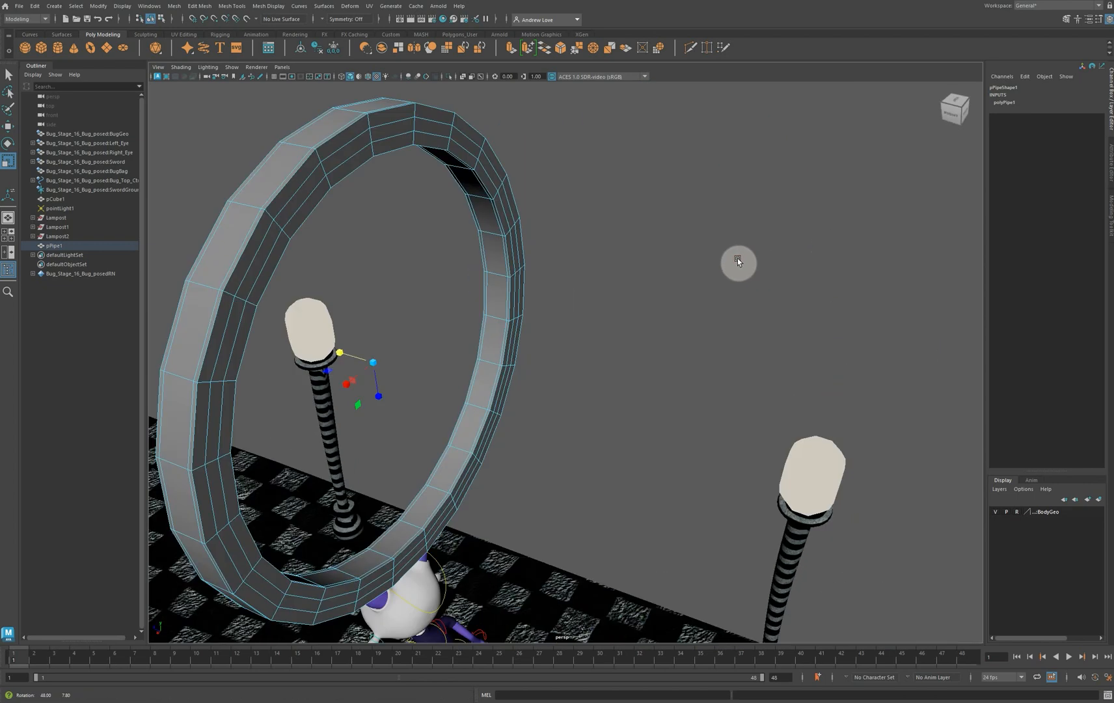
{"action": "left_click", "coordinate": [490, 182], "text": "shift"}
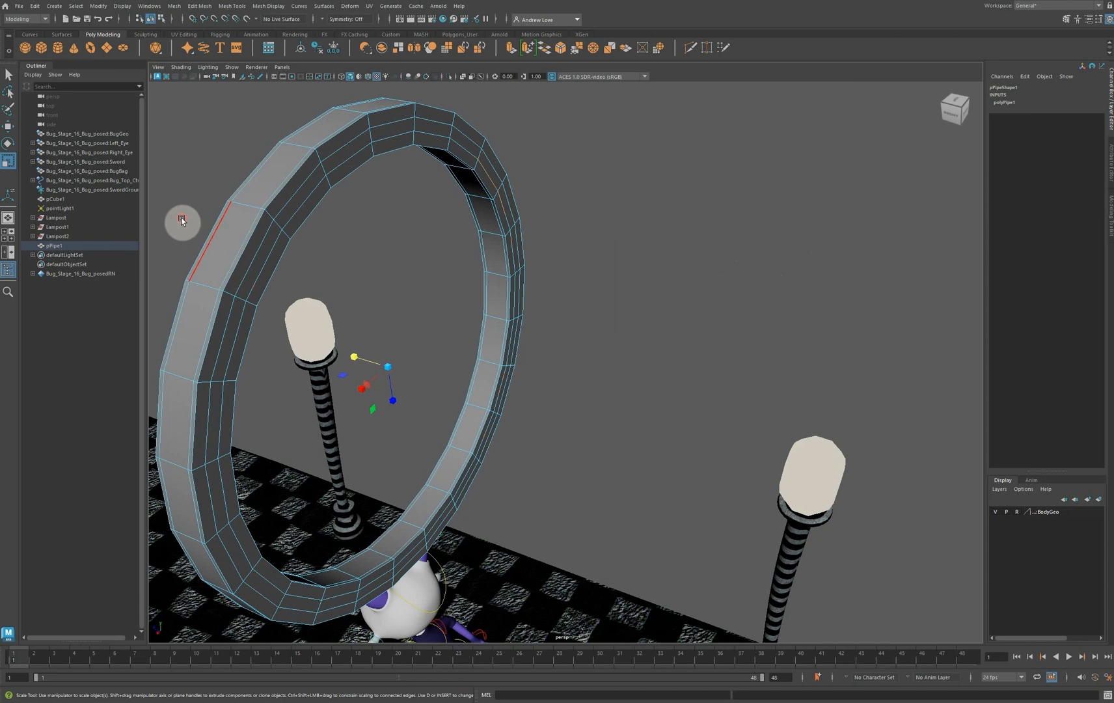
{"action": "left_click_drag", "start_coordinate": [179, 221], "coordinate": [251, 216], "text": "alt"}
{"action": "left_click_drag", "start_coordinate": [790, 311], "coordinate": [805, 353]}
{"action": "key", "text": "ctrl+z"}
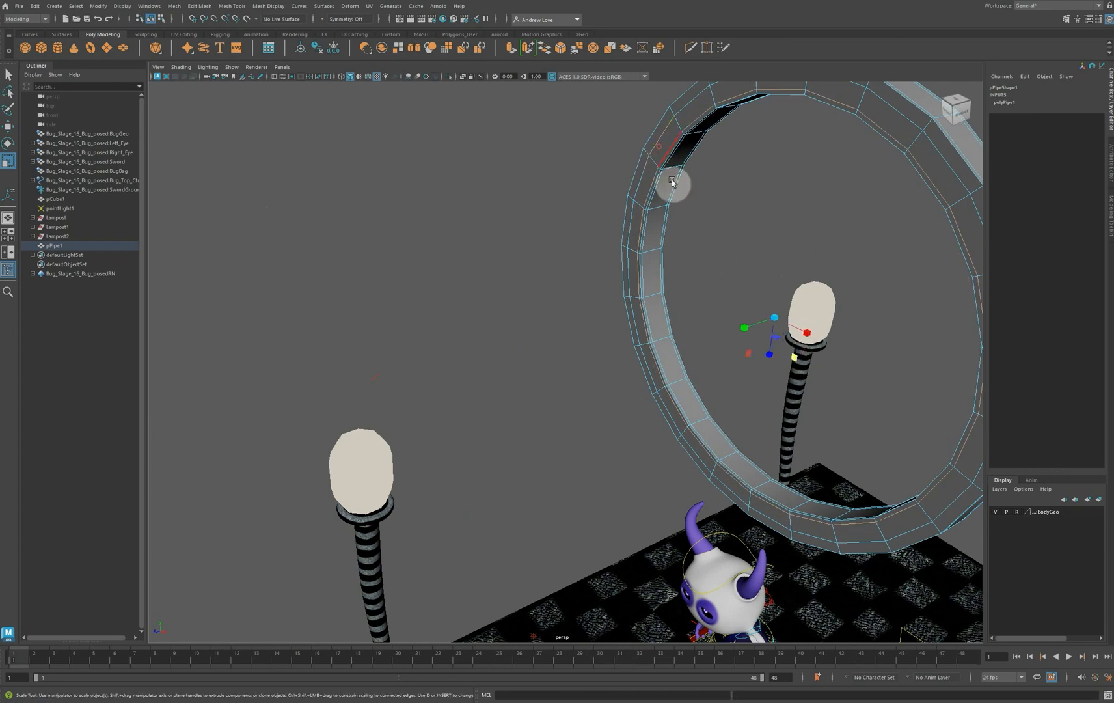
Scale the remaining middle edge loops on both caps outward, close to the ring's outer rim
{"action": "key", "text": "f"}
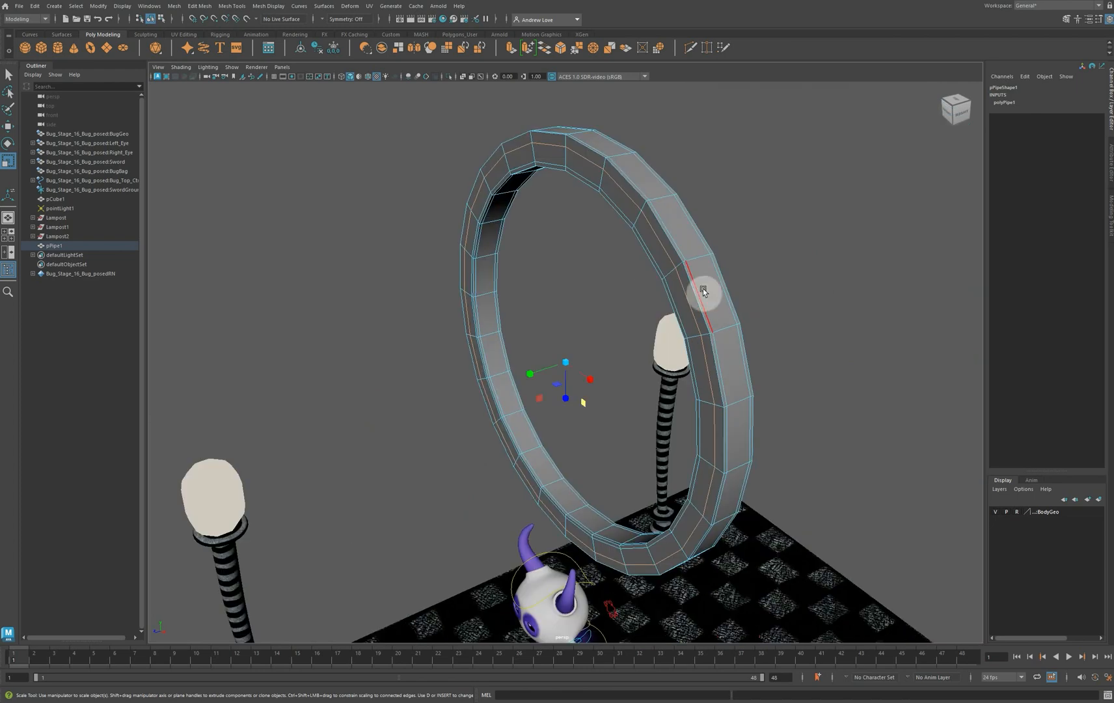
{"action": "left_click_drag", "start_coordinate": [812, 301], "coordinate": [711, 298], "text": "alt"}
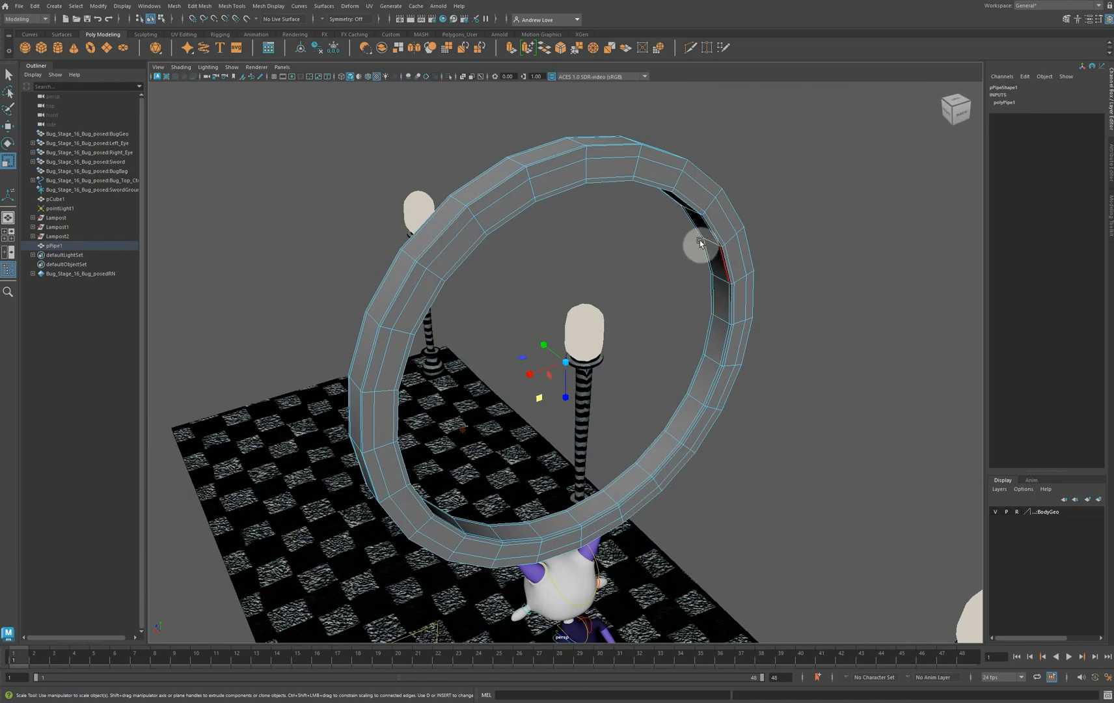
{"action": "left_click", "coordinate": [670, 168], "text": "shift"}
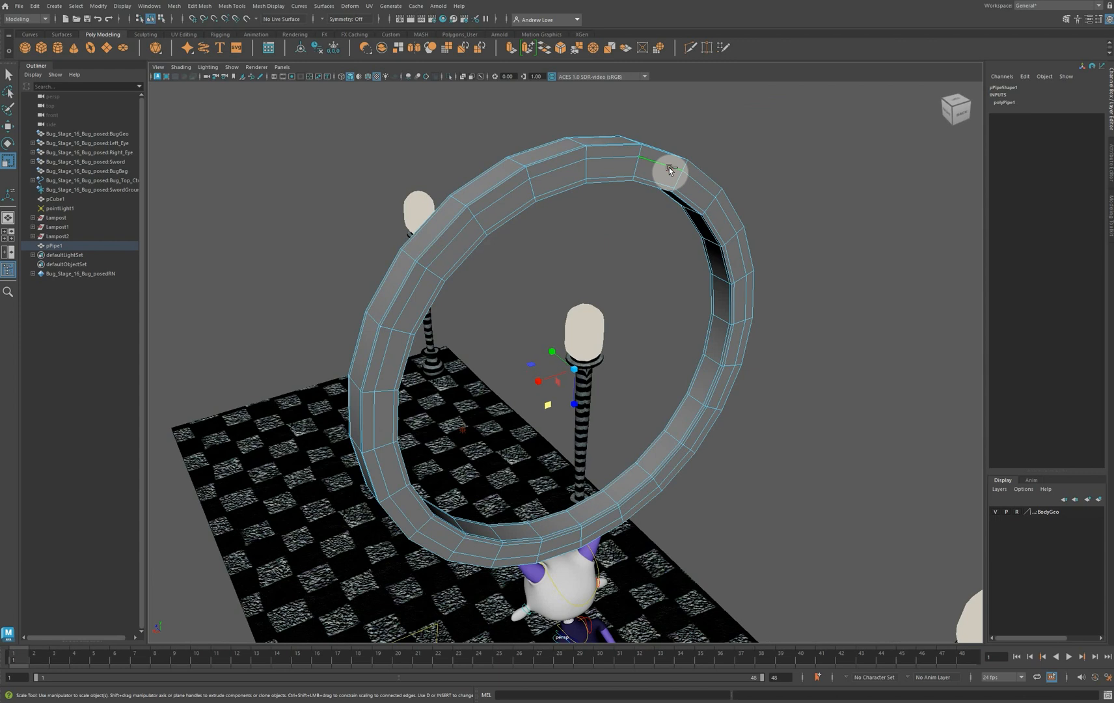
{"action": "left_click_drag", "start_coordinate": [318, 296], "coordinate": [579, 353], "text": "alt"}
{"action": "left_click_drag", "start_coordinate": [600, 394], "coordinate": [602, 397]}
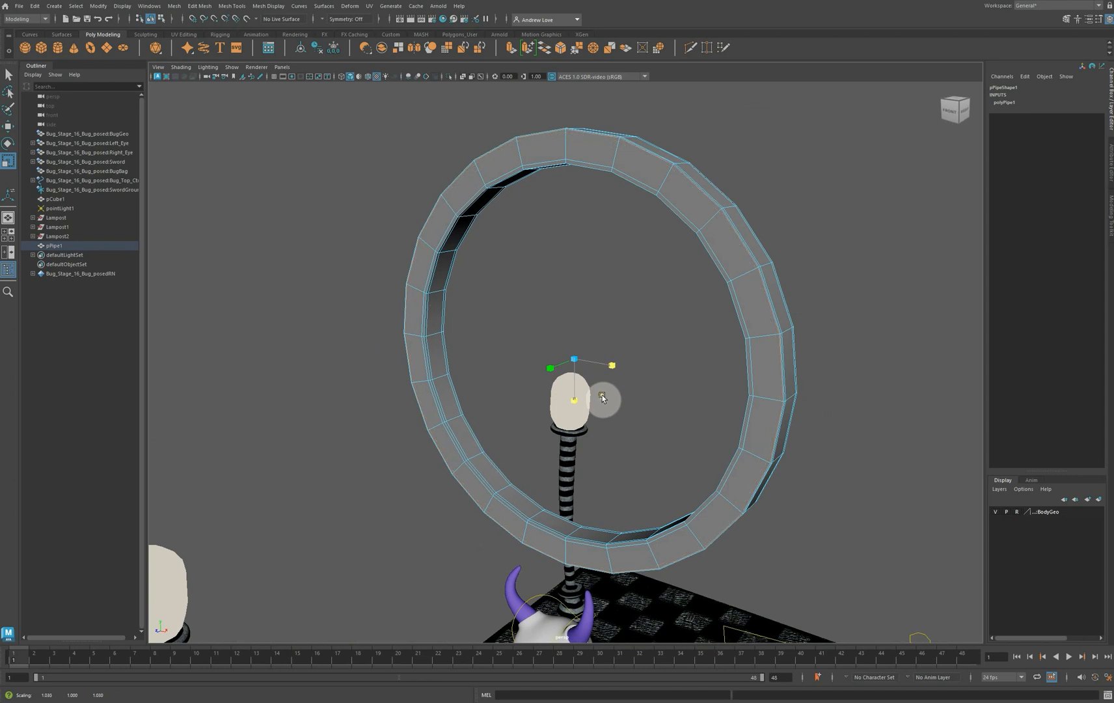
{"action": "left_click_drag", "start_coordinate": [602, 398], "coordinate": [601, 396]}
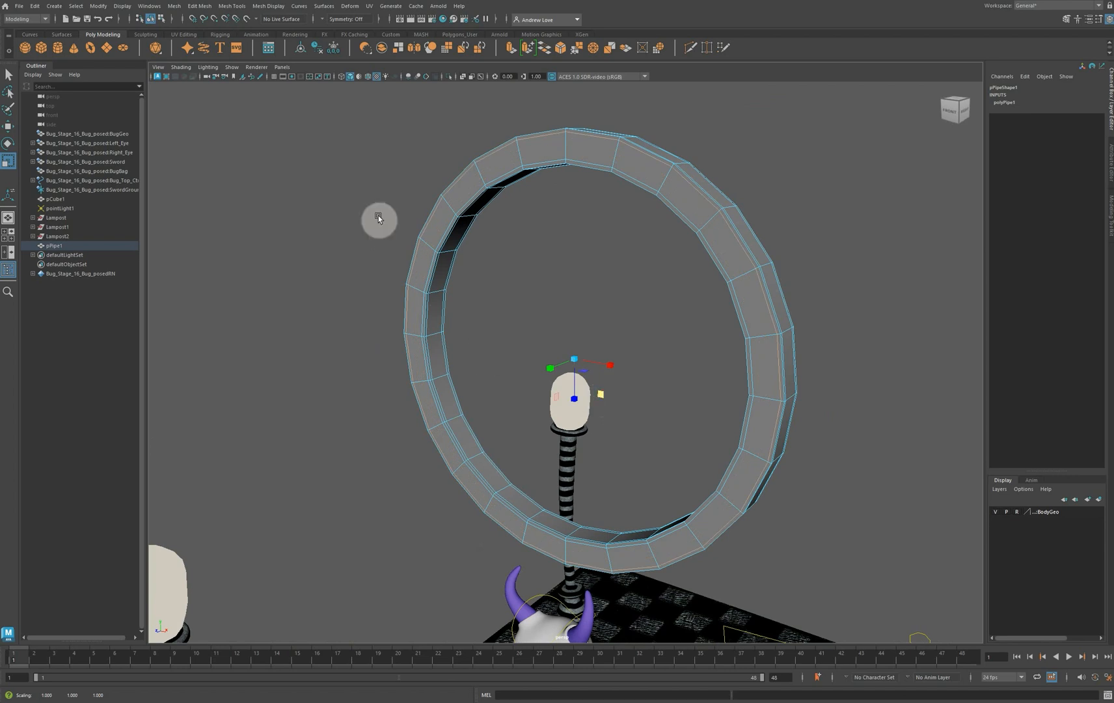
Preview the ring with mesh smoothing to check its sharpened edges, and return to the unsmoothed display
{"action": "key", "text": "3"}
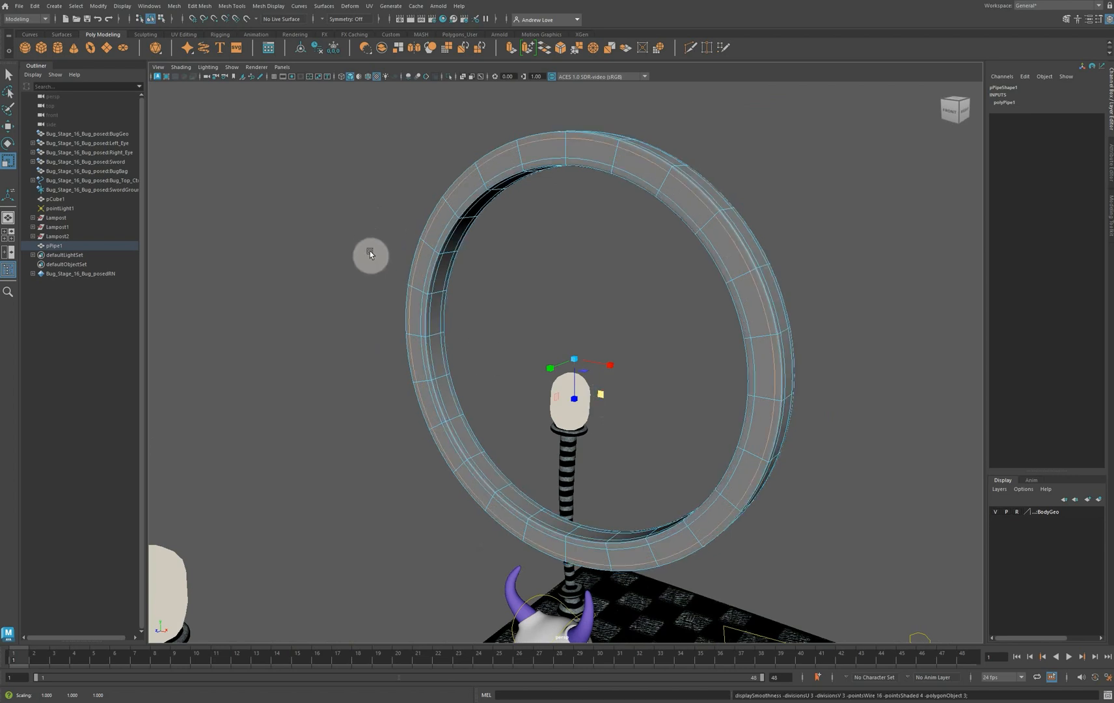
{"action": "left_click_drag", "start_coordinate": [369, 253], "coordinate": [340, 254], "text": "alt"}
{"action": "key", "text": "1"}
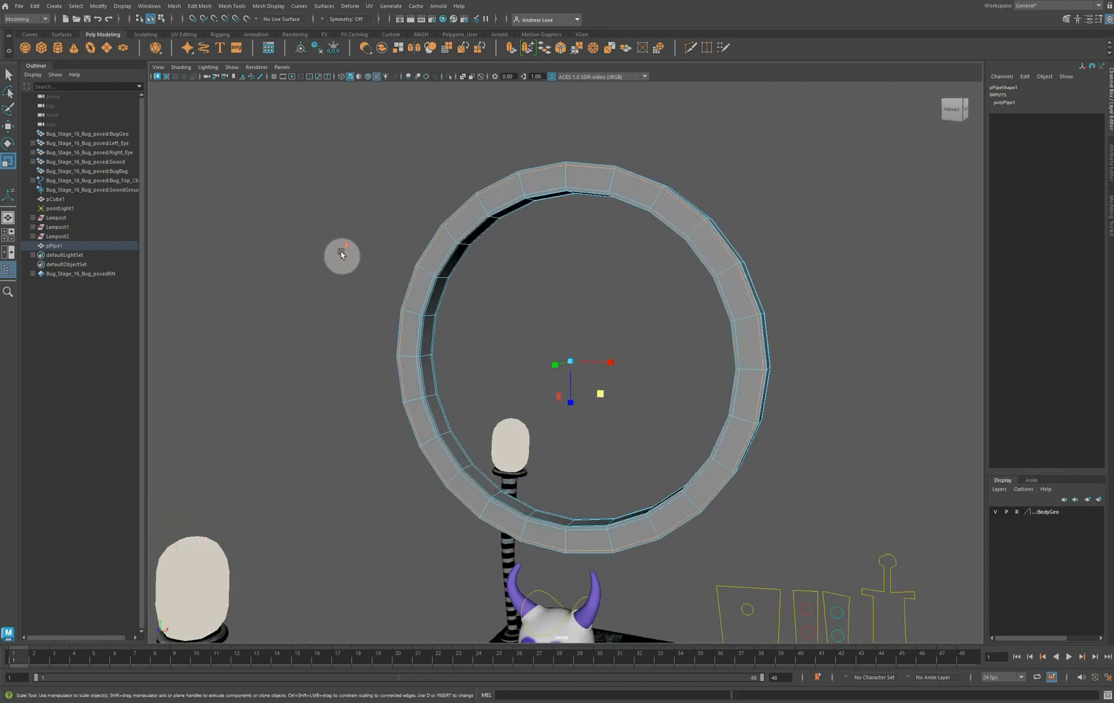
{"action": "key", "text": "space"}
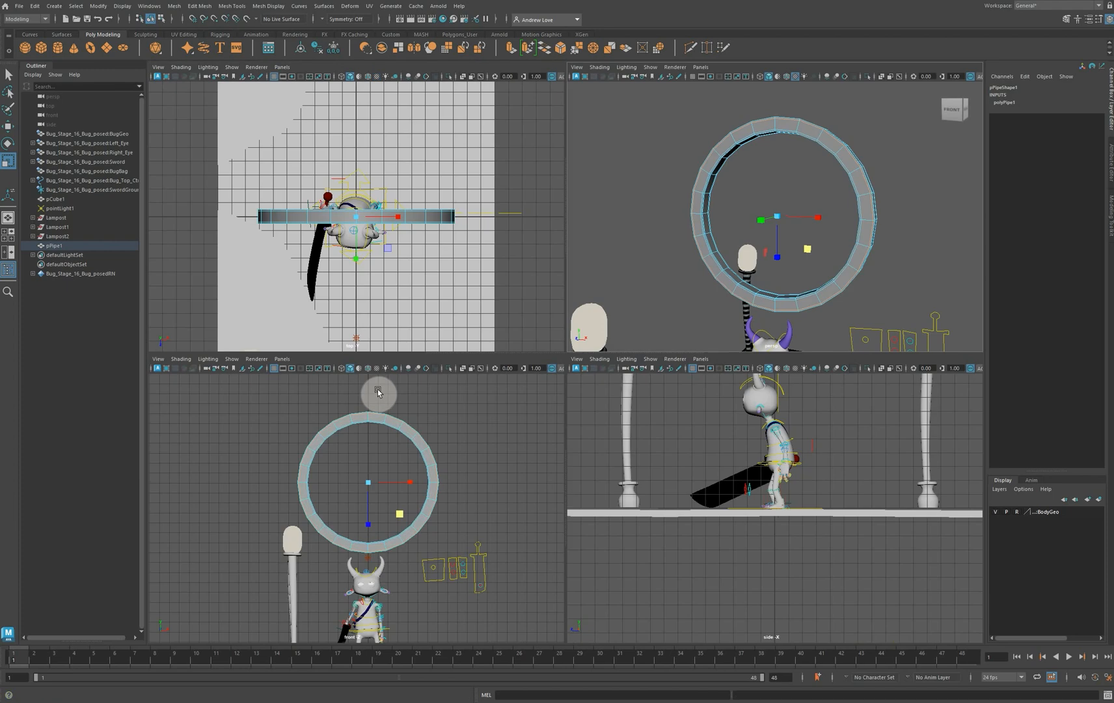
{"action": "key", "text": "space"}
{"action": "scroll", "coordinate": [615, 242], "scroll_direction": "up", "scroll_amount": 3}
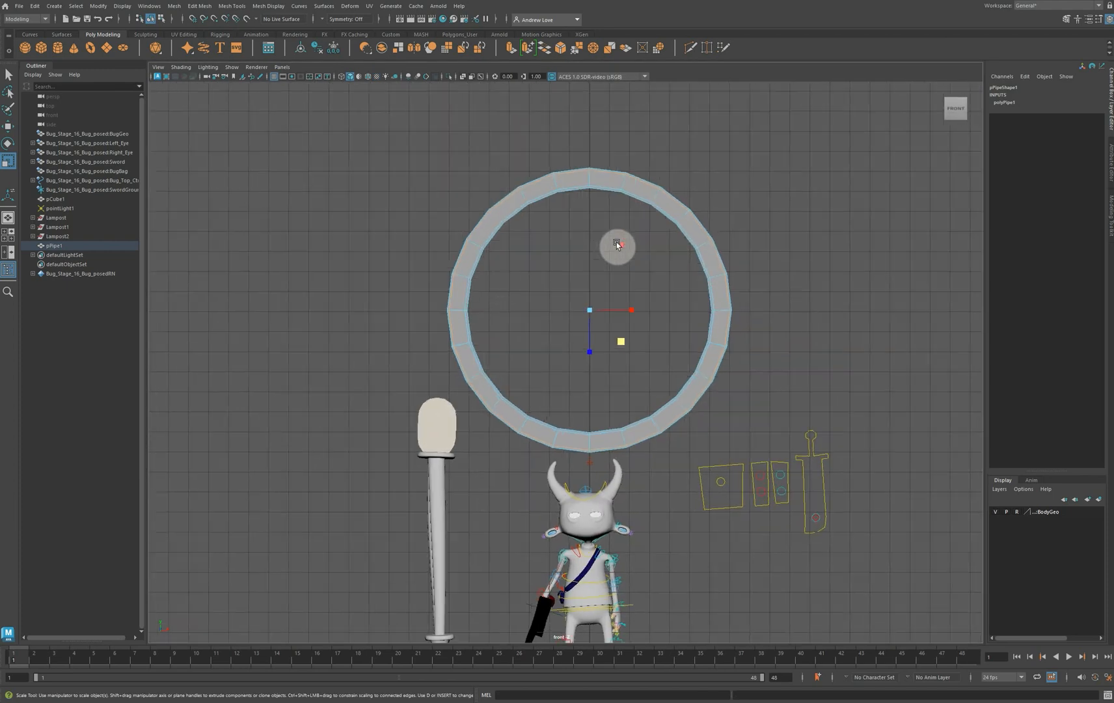
{"action": "right_click_drag", "start_coordinate": [444, 310], "coordinate": [453, 335]}
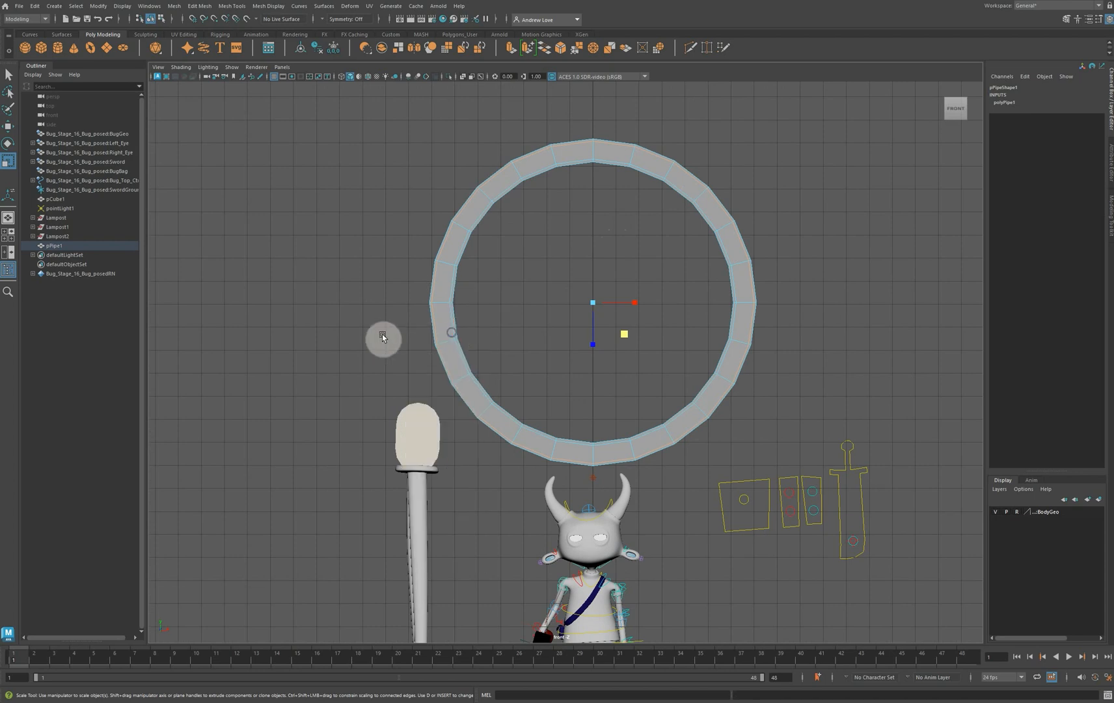
{"action": "left_click_drag", "start_coordinate": [391, 323], "coordinate": [771, 467]}
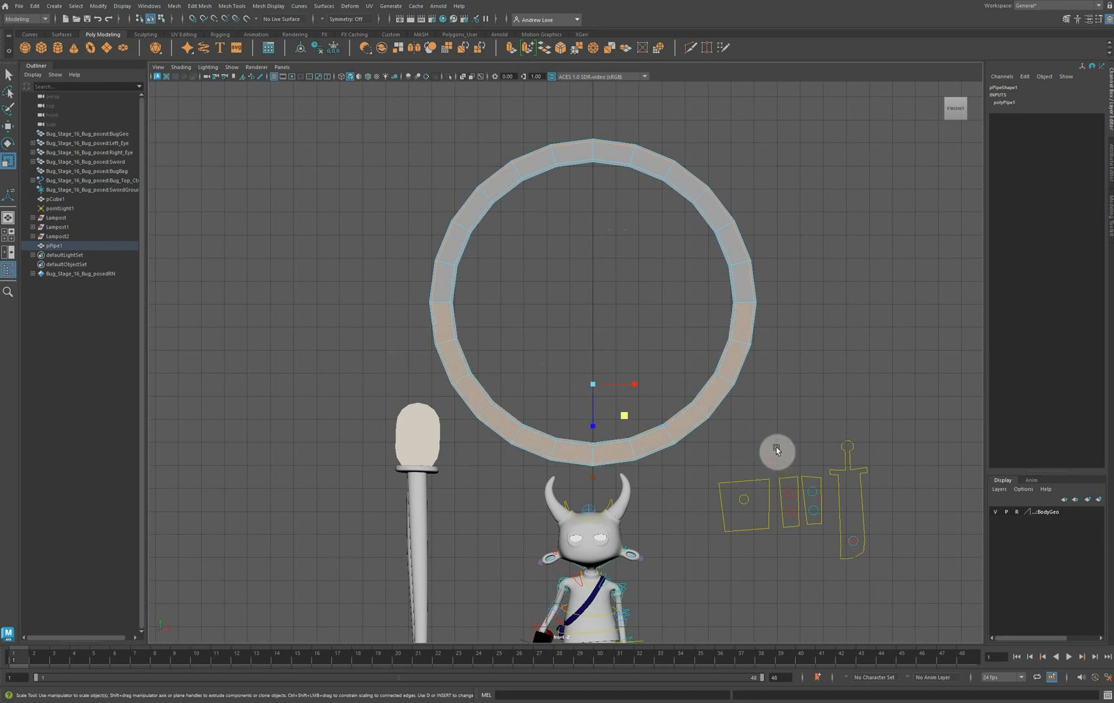
{"action": "left_click", "coordinate": [323, 385]}
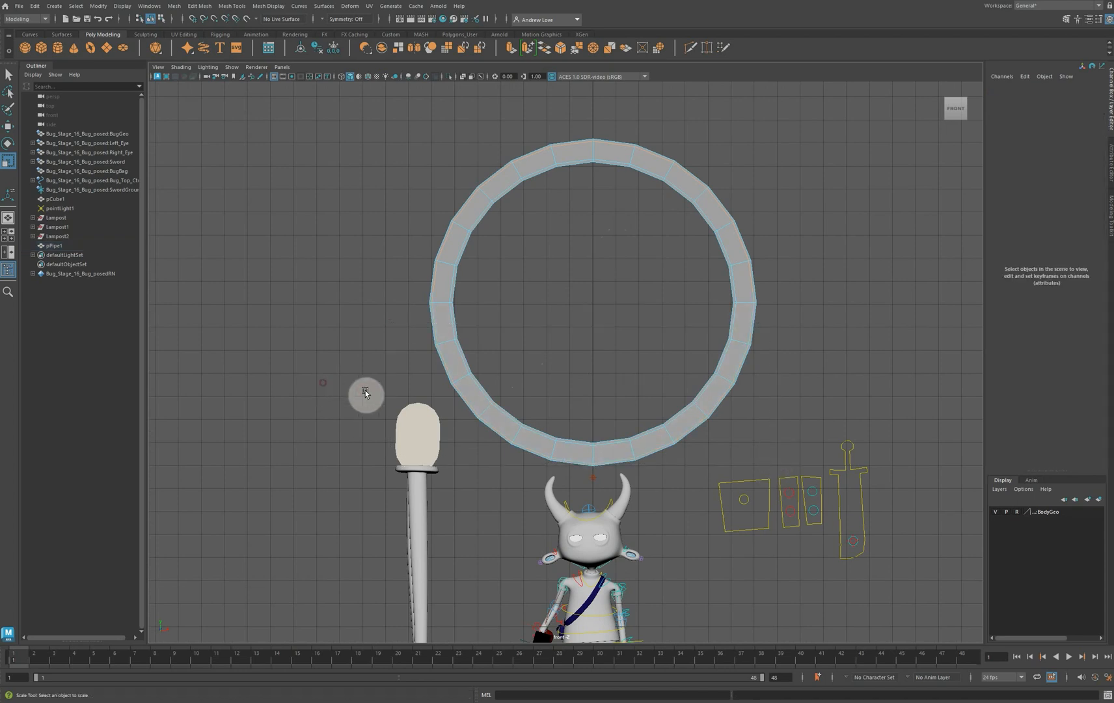
Select the whole pipe ring in object mode and isolate it in both the front and perspective views
{"action": "key", "text": "space"}
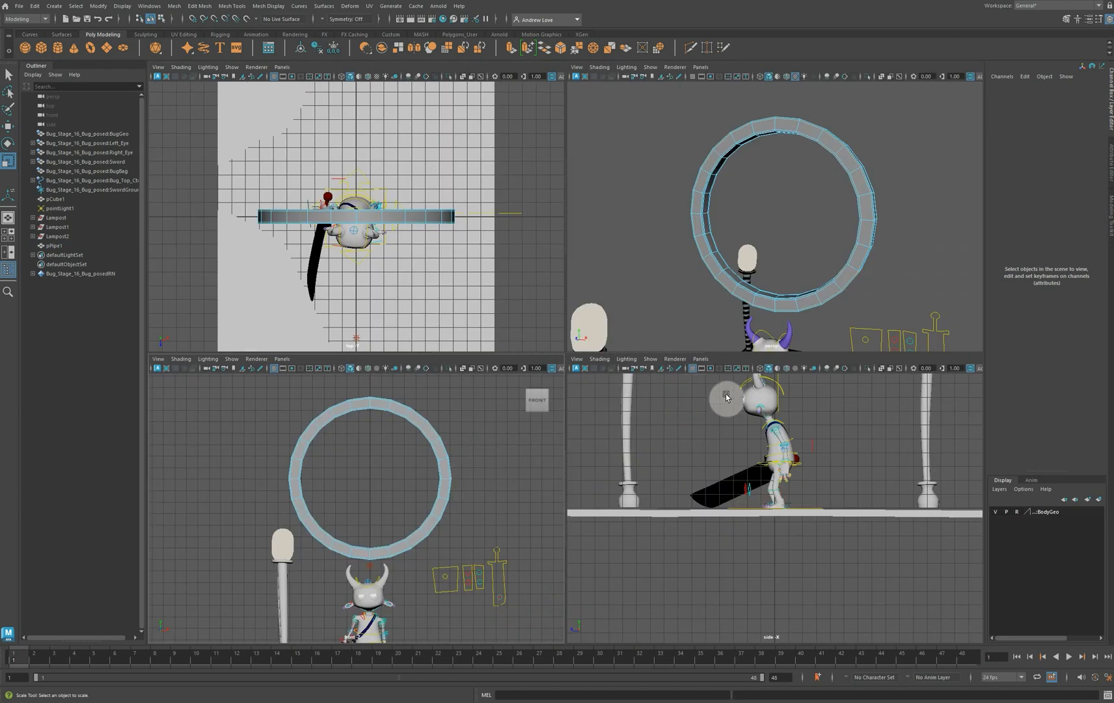
{"action": "left_click", "coordinate": [822, 432]}
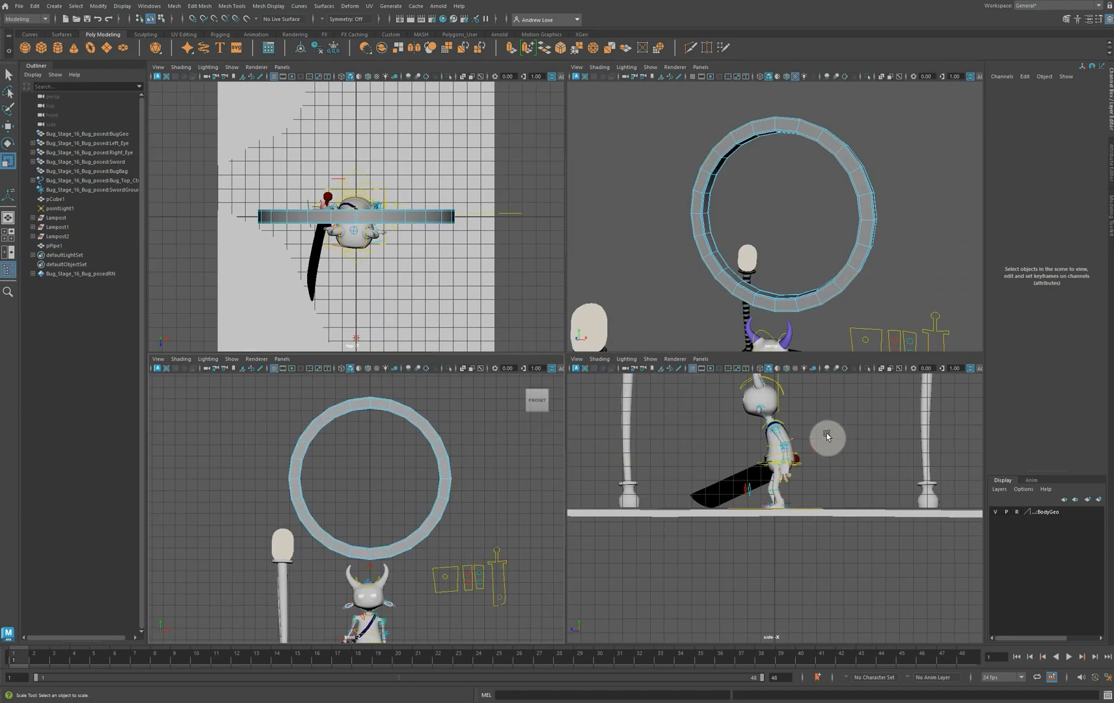
{"action": "left_click", "coordinate": [232, 360]}
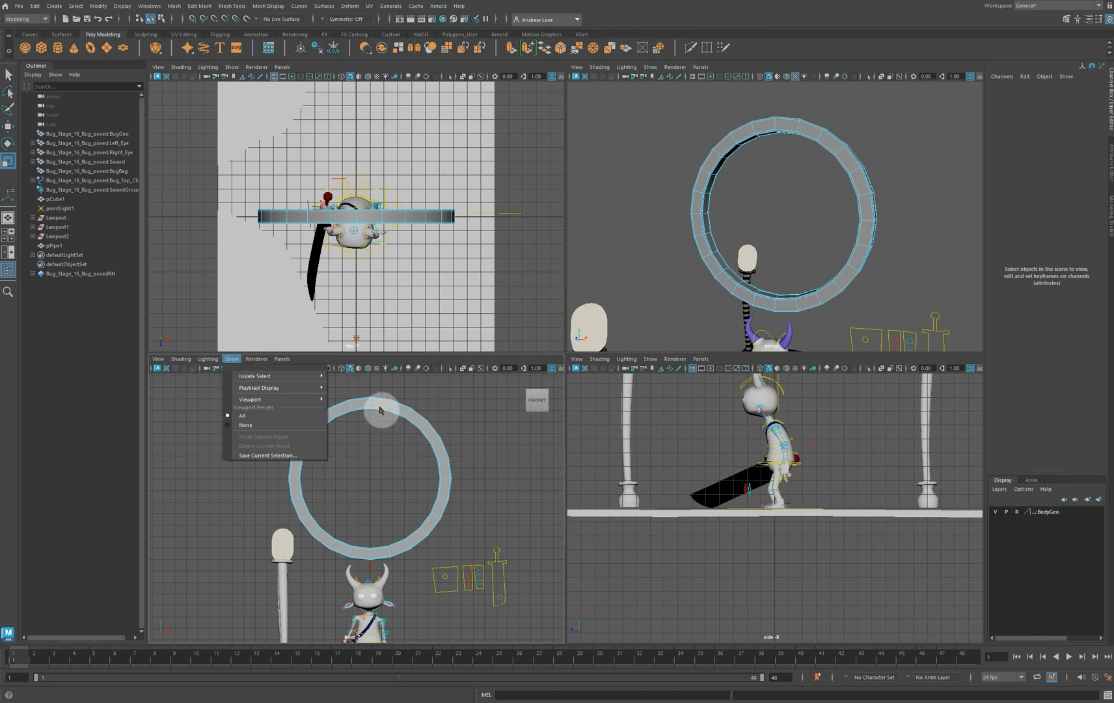
{"action": "right_click_drag", "start_coordinate": [381, 410], "coordinate": [397, 393]}
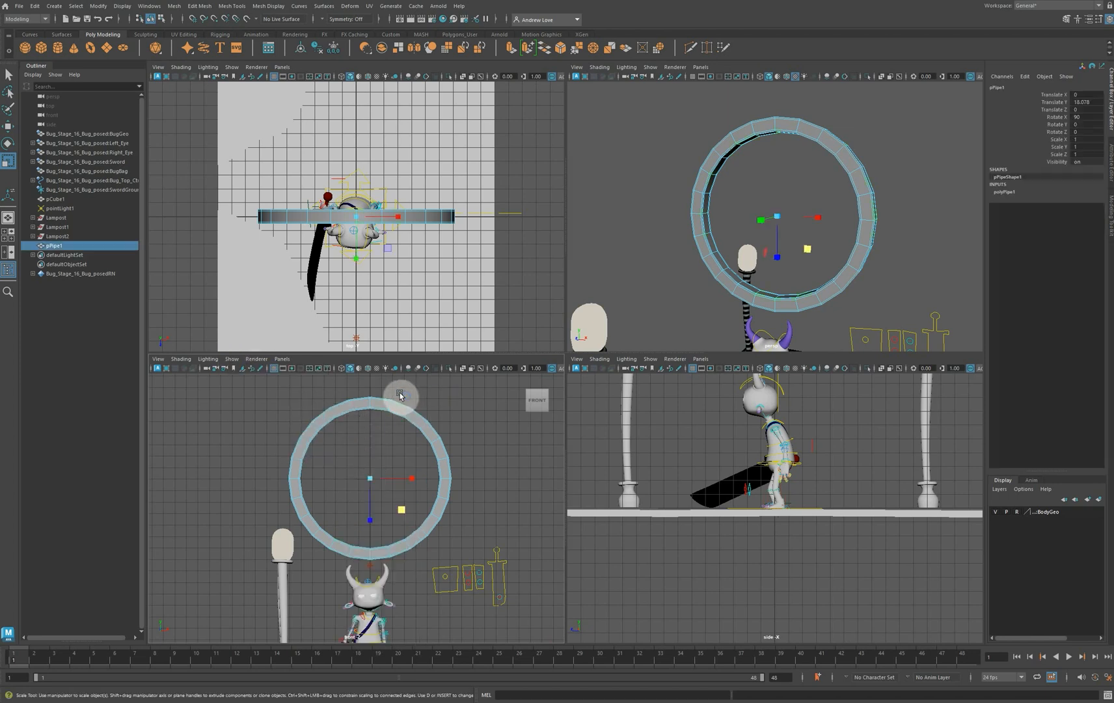
{"action": "left_click", "coordinate": [233, 360]}
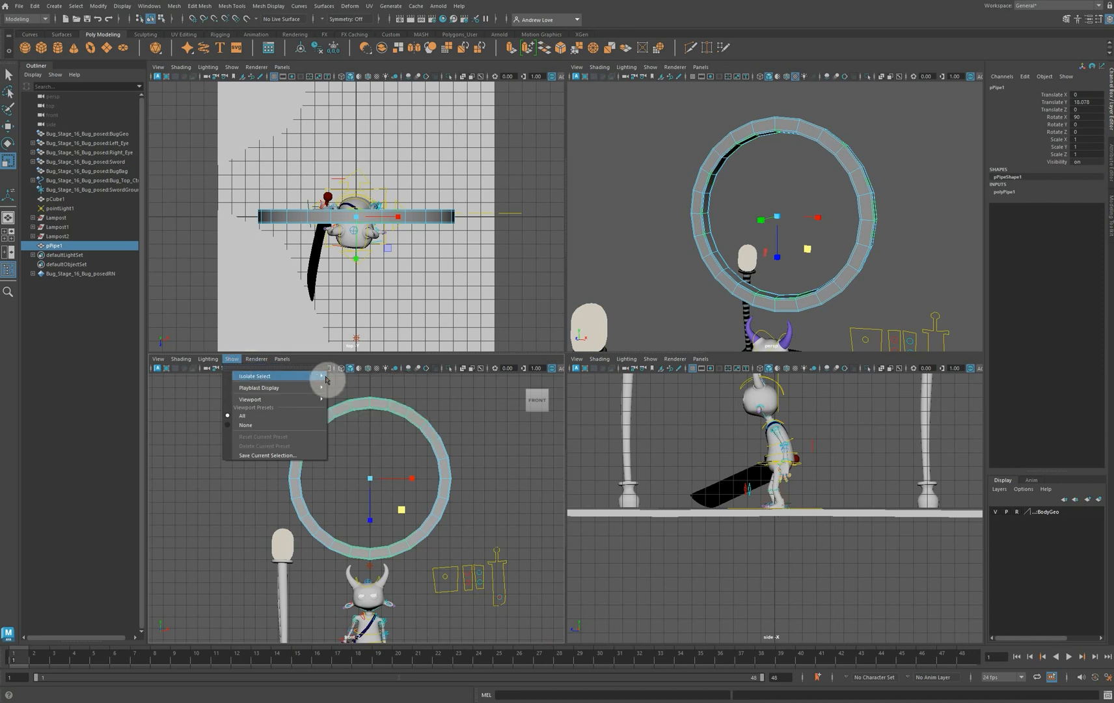
{"action": "mouse_move", "coordinate": [290, 376]}
{"action": "left_click", "coordinate": [353, 376]}
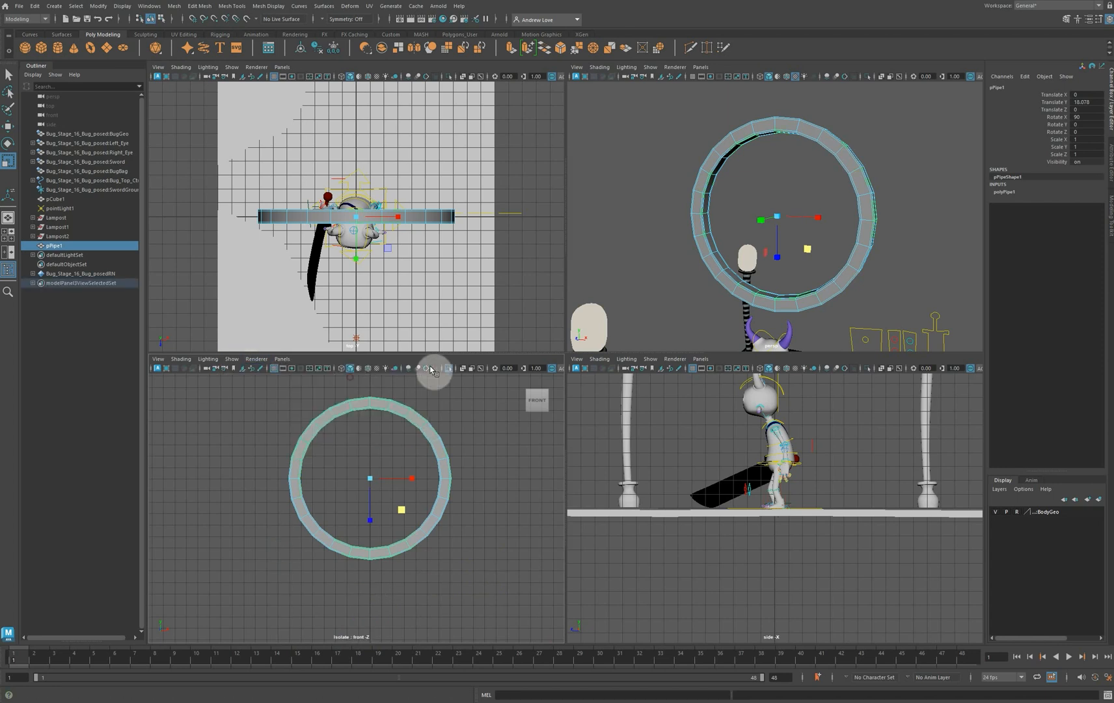
{"action": "left_click", "coordinate": [651, 68]}
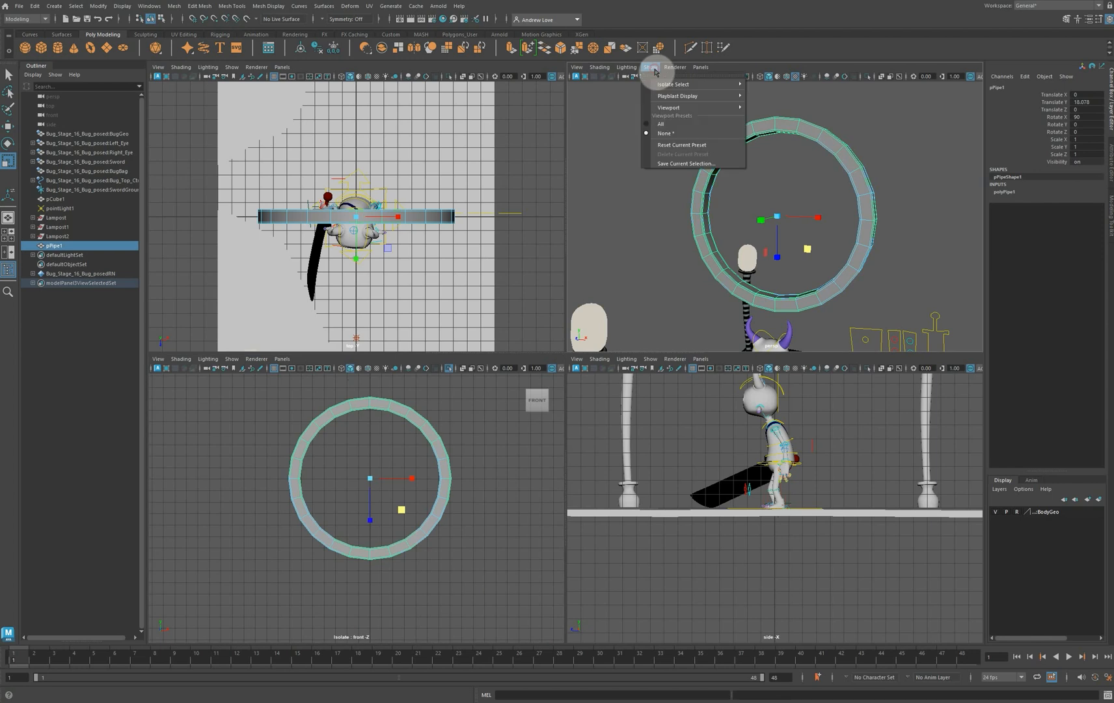
{"action": "mouse_move", "coordinate": [695, 96]}
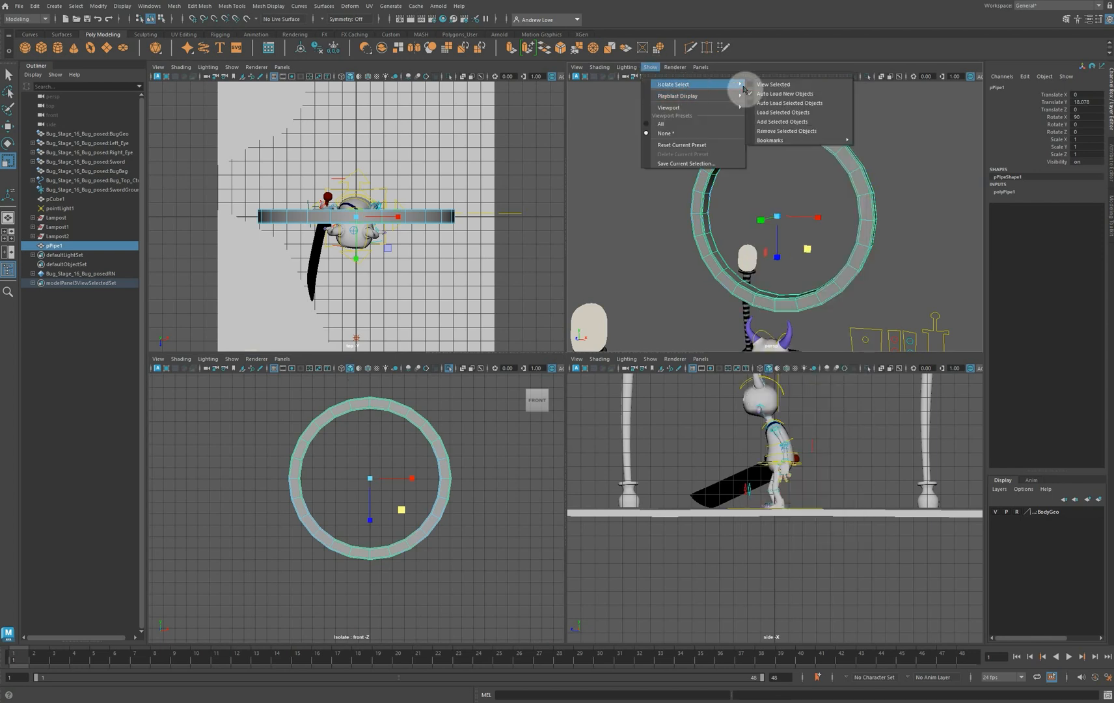
{"action": "left_click", "coordinate": [767, 84]}
{"action": "left_click", "coordinate": [701, 145]}
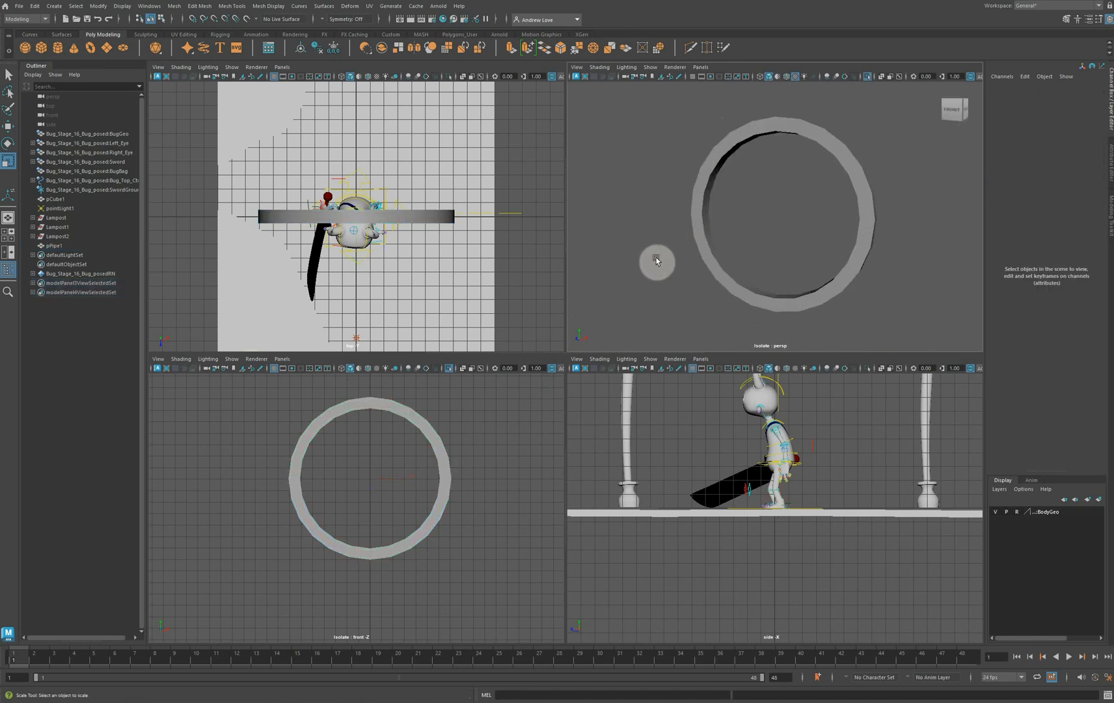
Select all faces of the ring's lower half in the front view and delete them, leaving the upper arch
{"action": "scroll", "coordinate": [481, 430], "scroll_direction": "down", "scroll_amount": 5}
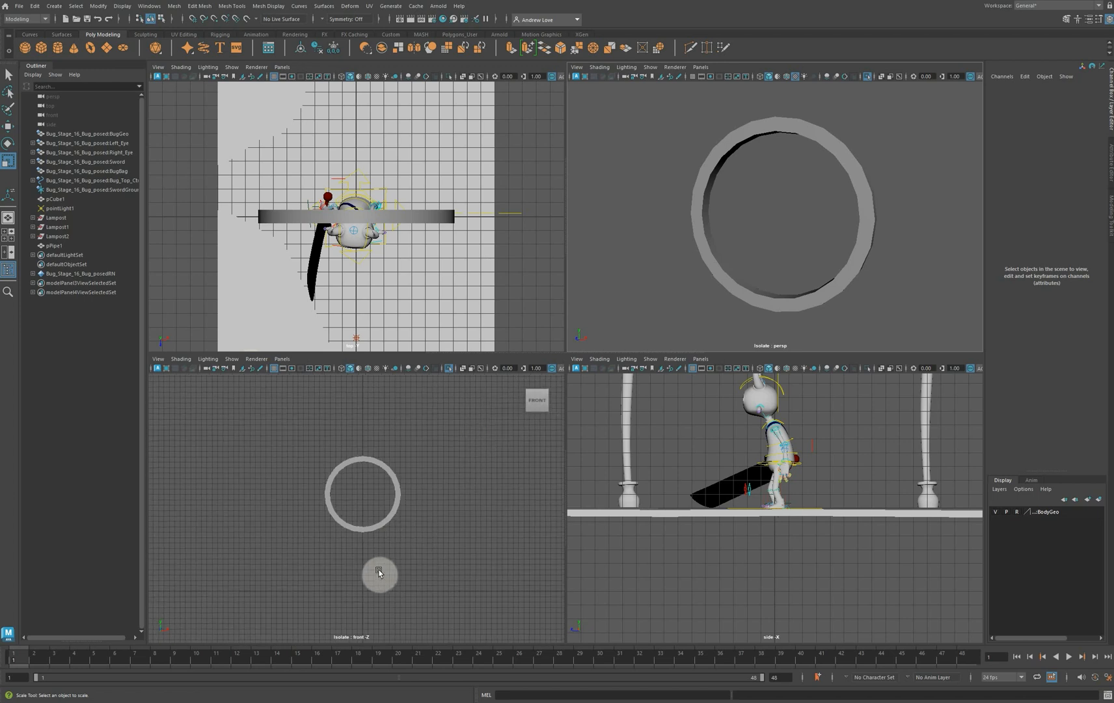
{"action": "key", "text": "space"}
{"action": "scroll", "coordinate": [469, 417], "scroll_direction": "up", "scroll_amount": 1}
{"action": "left_click", "coordinate": [507, 376]}
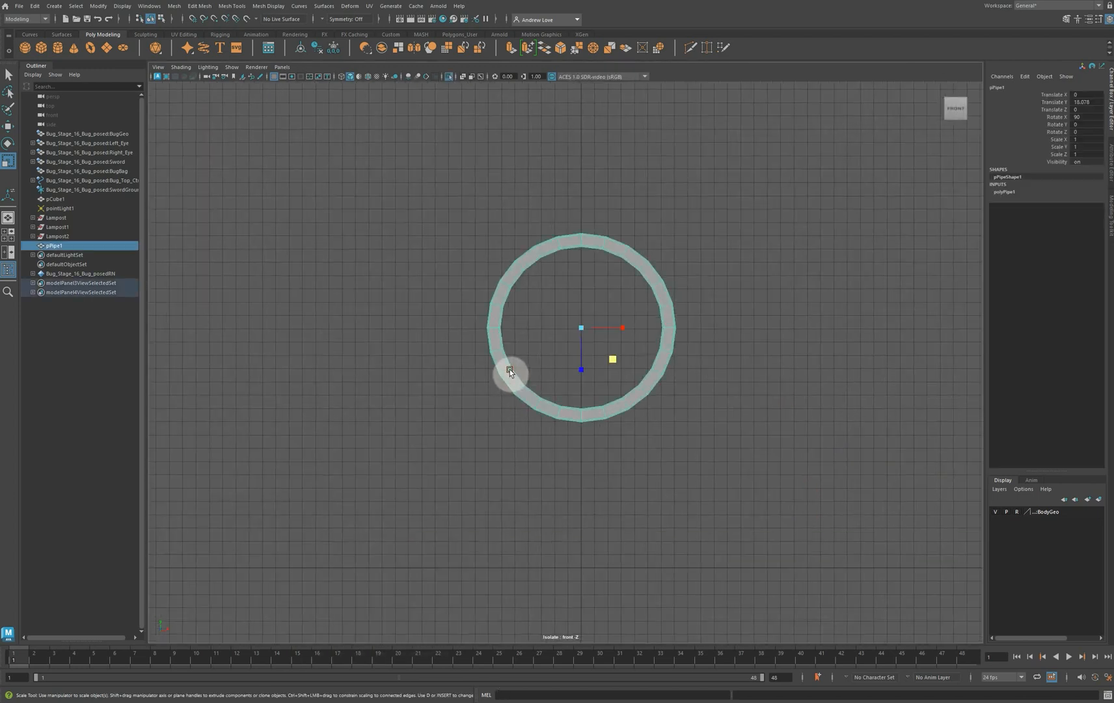
{"action": "right_click", "coordinate": [504, 377]}
{"action": "right_click_drag", "start_coordinate": [504, 377], "coordinate": [459, 444]}
{"action": "left_click_drag", "start_coordinate": [411, 451], "coordinate": [705, 344]}
{"action": "key", "text": "Delete"}
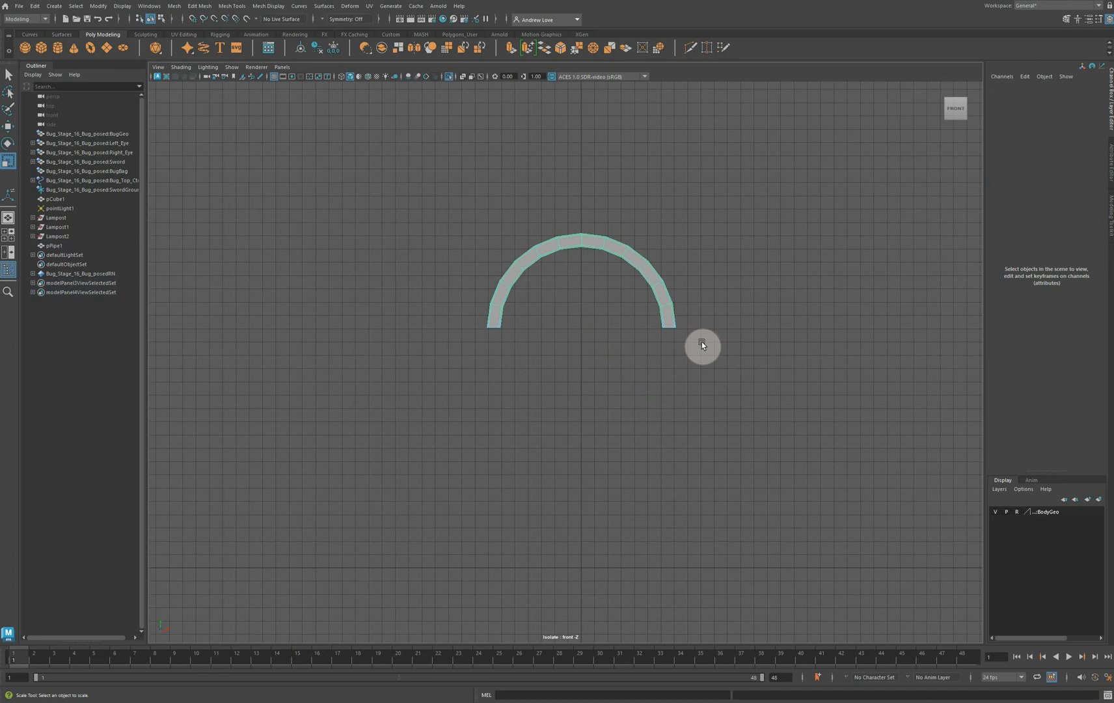
{"action": "scroll", "coordinate": [701, 342], "scroll_direction": "up", "scroll_amount": 3}
{"action": "scroll", "coordinate": [693, 339], "scroll_direction": "up", "scroll_amount": 1}
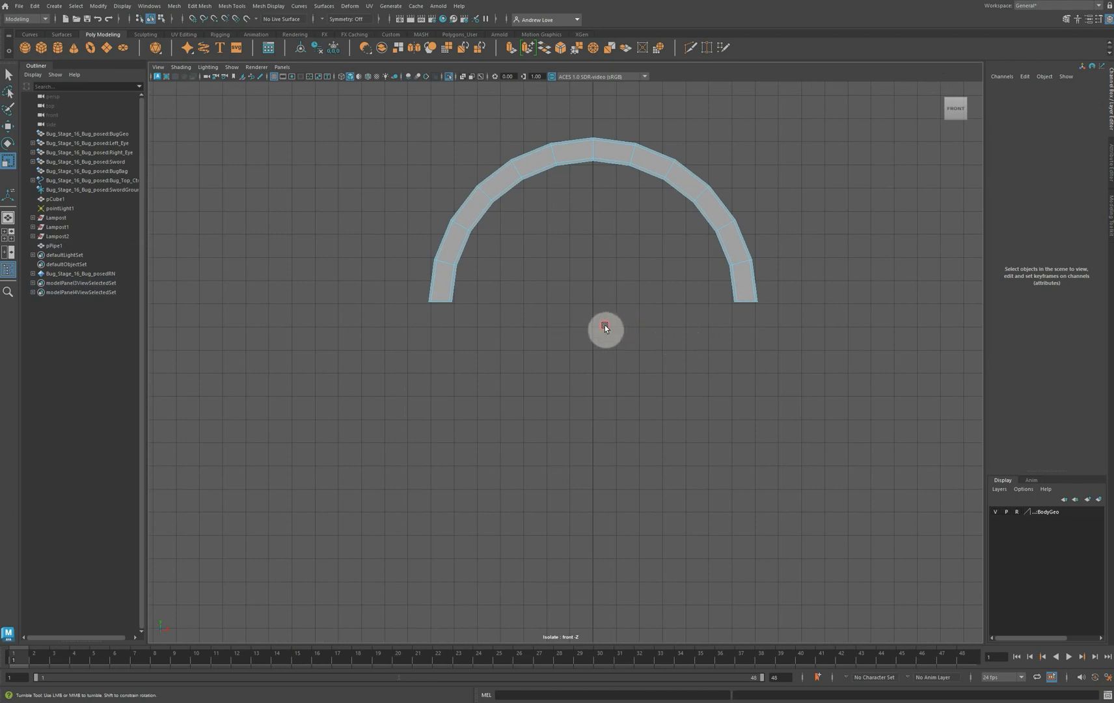
{"action": "left_click_drag", "start_coordinate": [605, 324], "coordinate": [605, 329], "text": "alt"}
{"action": "key", "text": "space"}
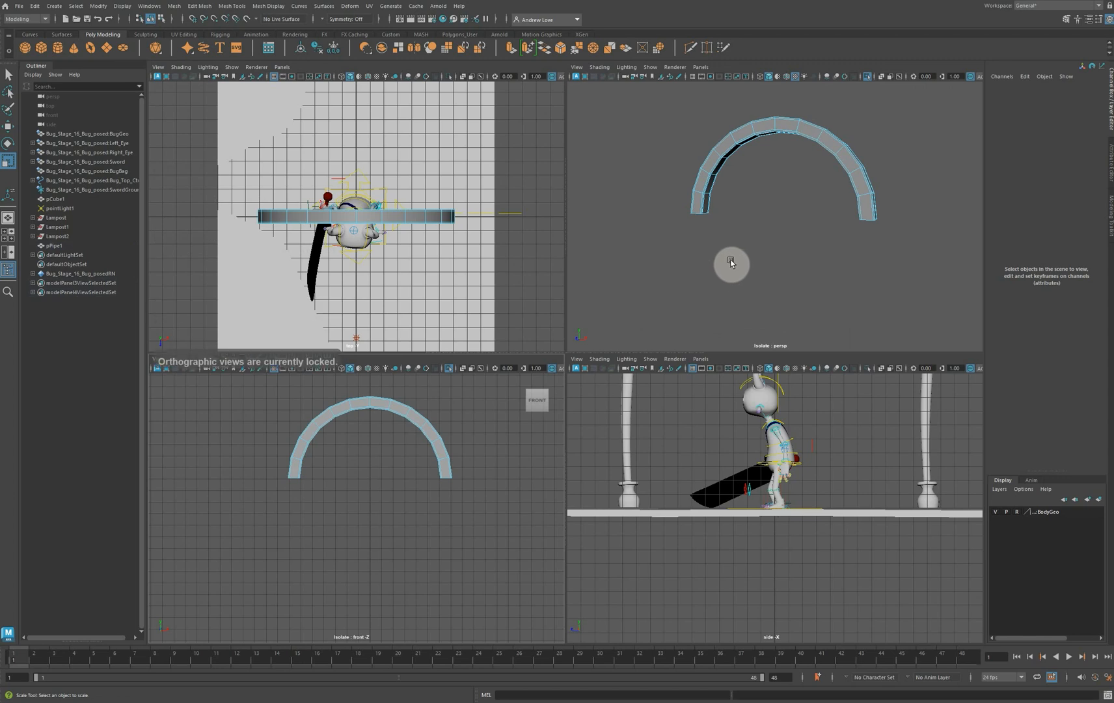
Select the three lowest wide faces on the outer rim of the arch's right leg
{"action": "left_click_drag", "start_coordinate": [730, 276], "coordinate": [683, 288], "text": "alt"}
{"action": "mouse_move", "coordinate": [682, 288]}
{"action": "right_mouse_down", "text": "alt"}
{"action": "mouse_move", "coordinate": [686, 266]}
{"action": "mouse_move", "coordinate": [675, 275]}
{"action": "right_mouse_up", "text": "alt"}
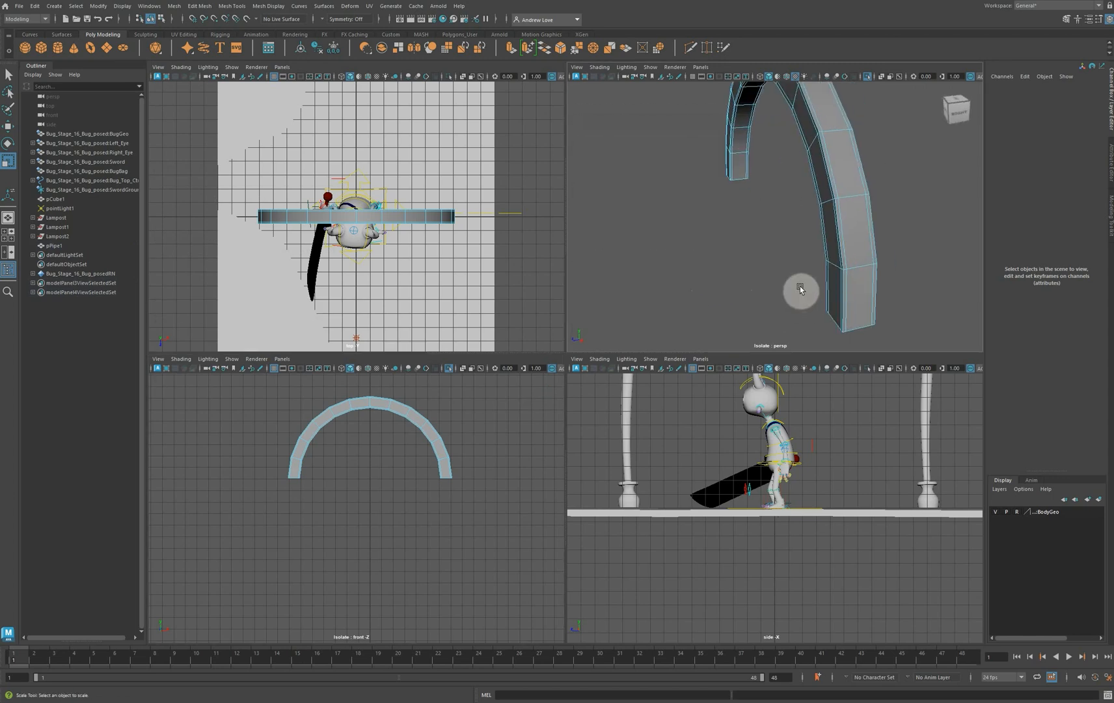
{"action": "left_click", "coordinate": [863, 294]}
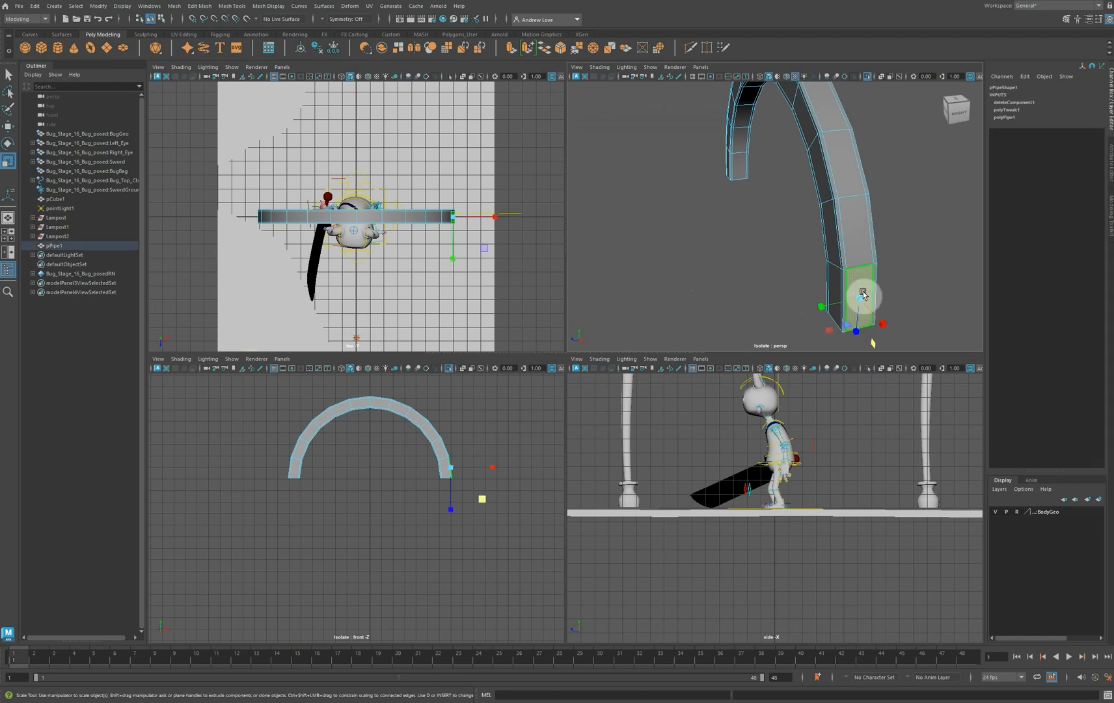
{"action": "scroll", "coordinate": [749, 235], "scroll_direction": "down", "scroll_amount": 3}
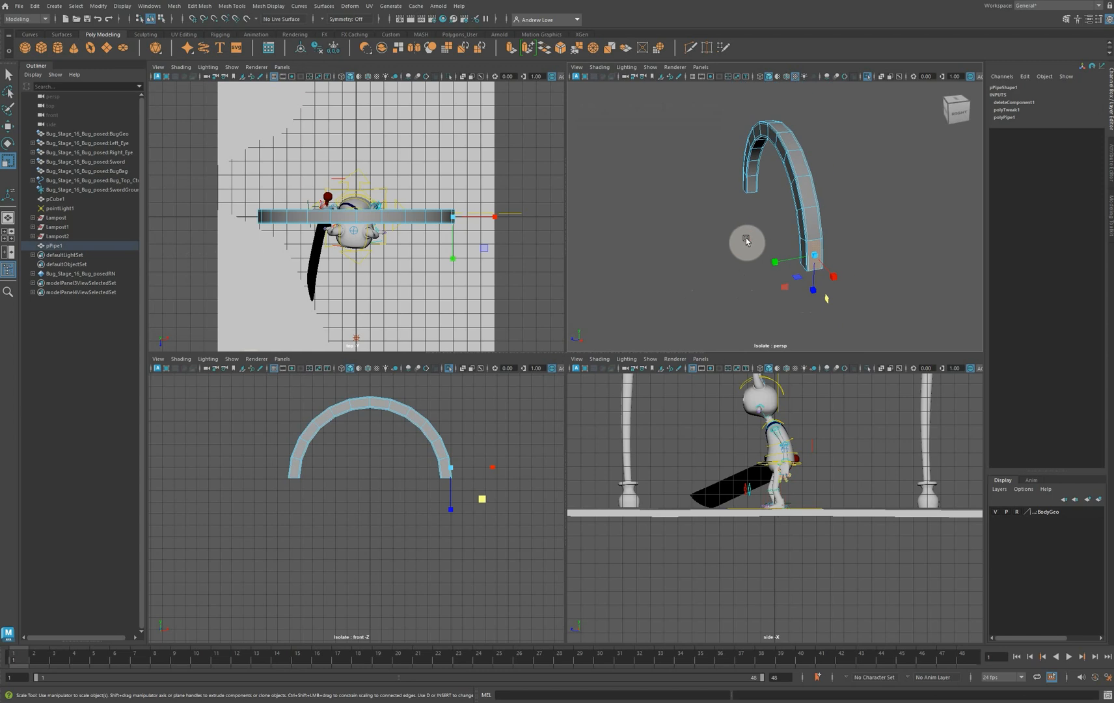
{"action": "scroll", "coordinate": [748, 233], "scroll_direction": "up", "scroll_amount": 2}
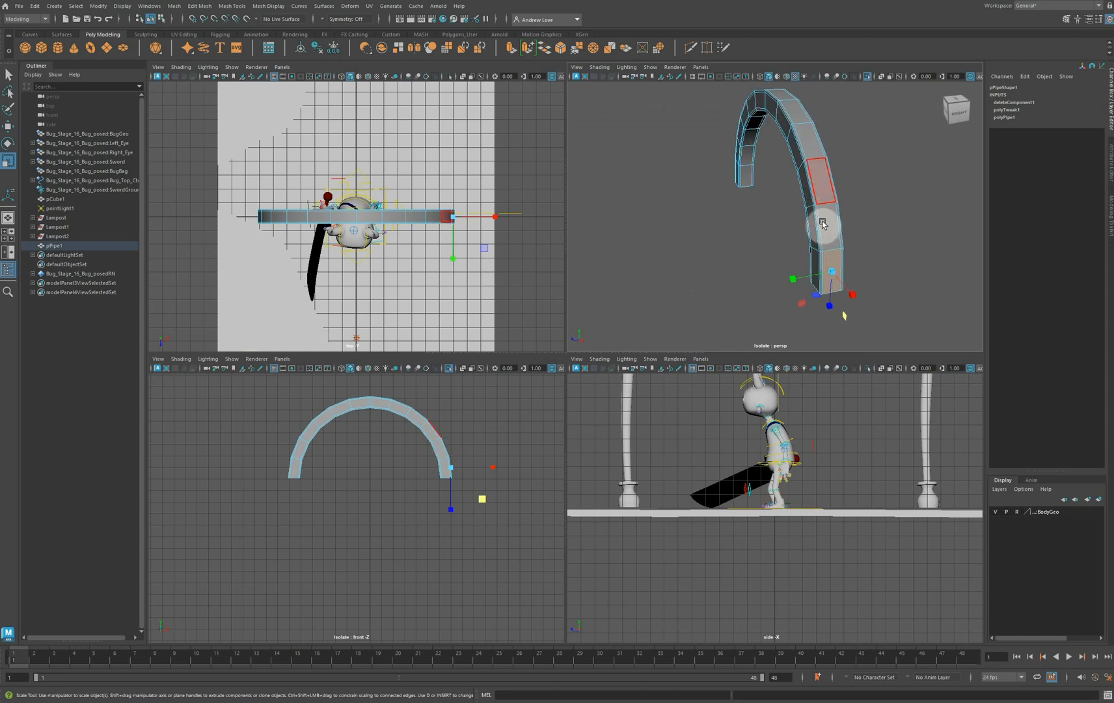
{"action": "key", "text": "space"}
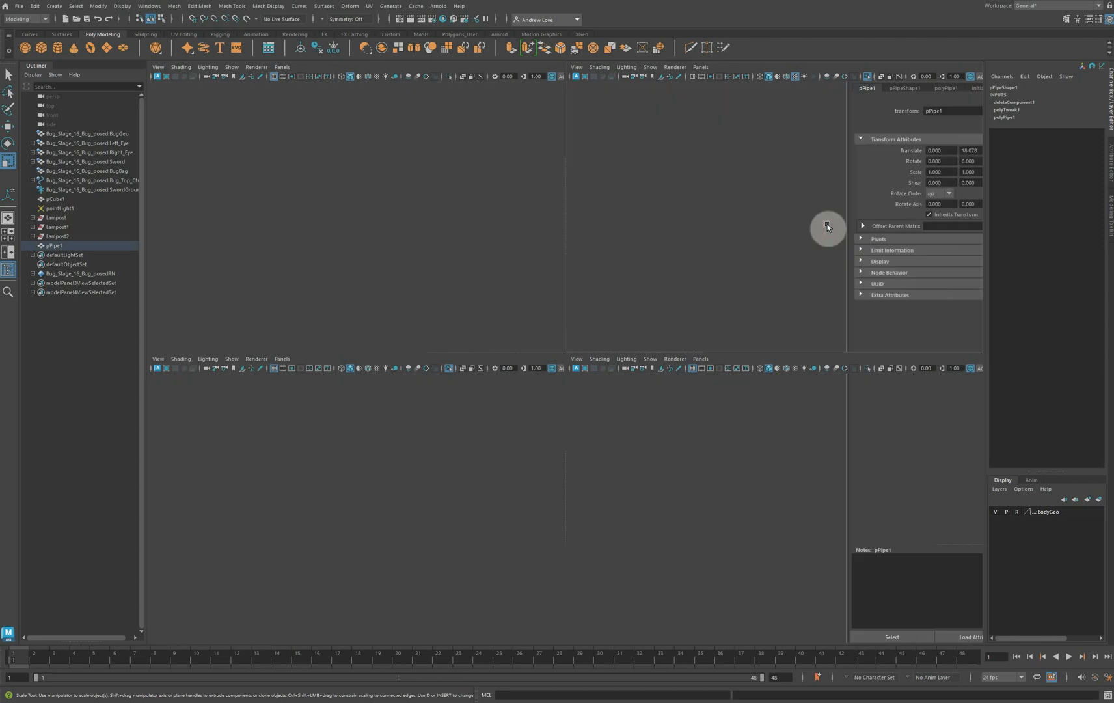
{"action": "left_click", "coordinate": [666, 355], "text": "shift"}
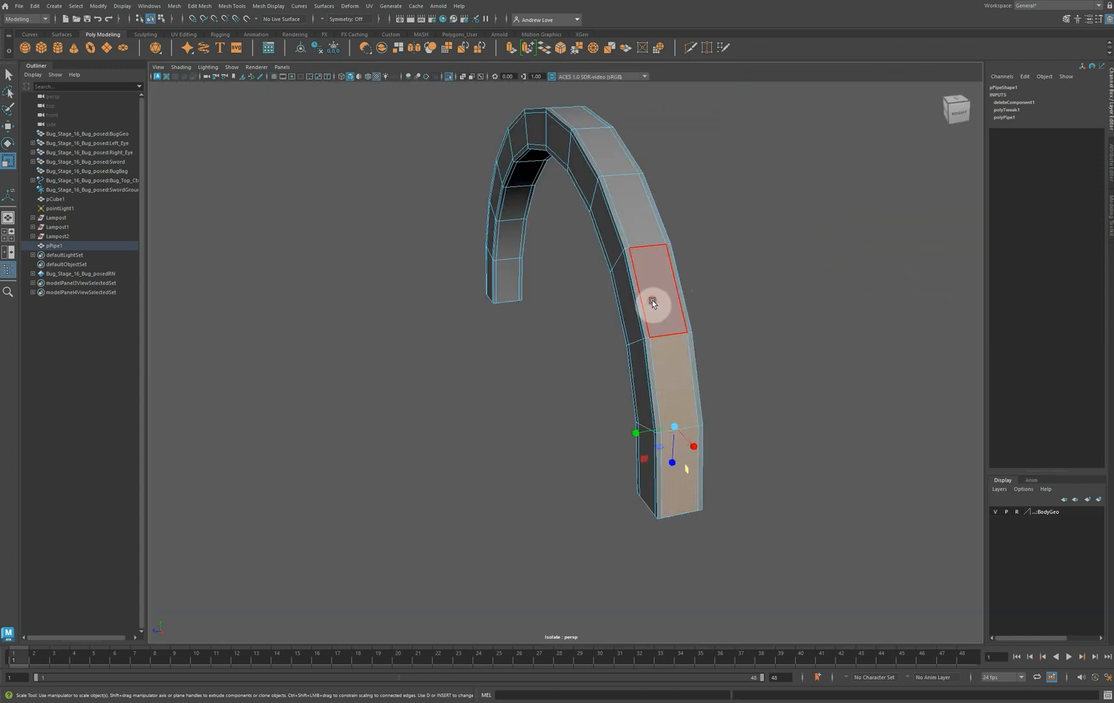
{"action": "left_click", "coordinate": [652, 300], "text": "shift"}
{"action": "key", "text": "f"}
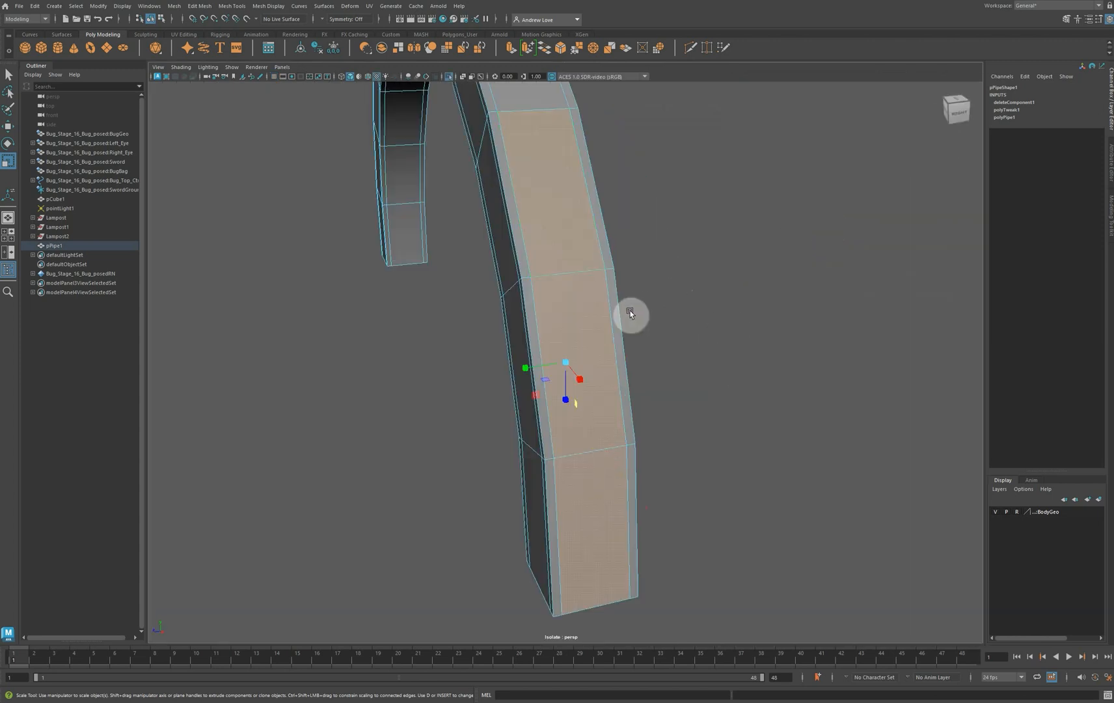
Add the narrow border faces on both sides of the right leg's three outer faces to the selection
{"action": "left_click", "coordinate": [551, 495], "text": "shift"}
{"action": "left_click", "coordinate": [548, 436], "text": "shift"}
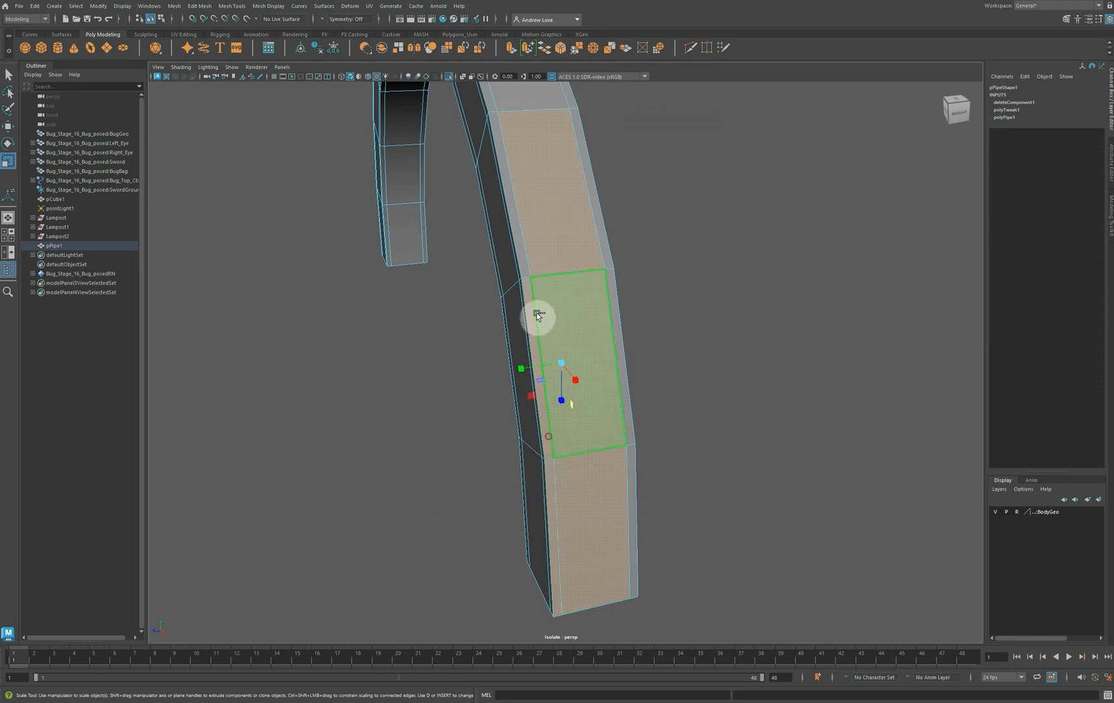
{"action": "left_click", "coordinate": [524, 257], "text": "shift"}
{"action": "left_click", "coordinate": [601, 229], "text": "shift"}
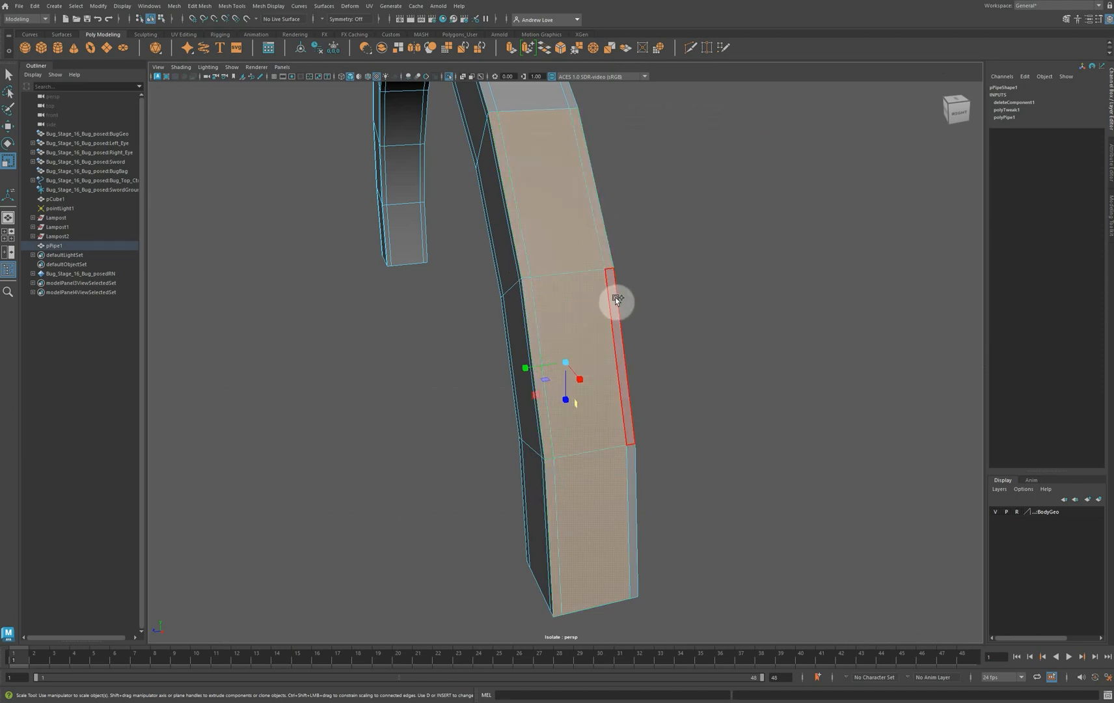
{"action": "left_click", "coordinate": [615, 298], "text": "shift"}
{"action": "left_click", "coordinate": [637, 457], "text": "shift"}
Flatten the right leg's selected outer faces along X and move them outward to form a vertical side wall
{"action": "left_click_drag", "start_coordinate": [276, 368], "coordinate": [435, 408], "text": "alt"}
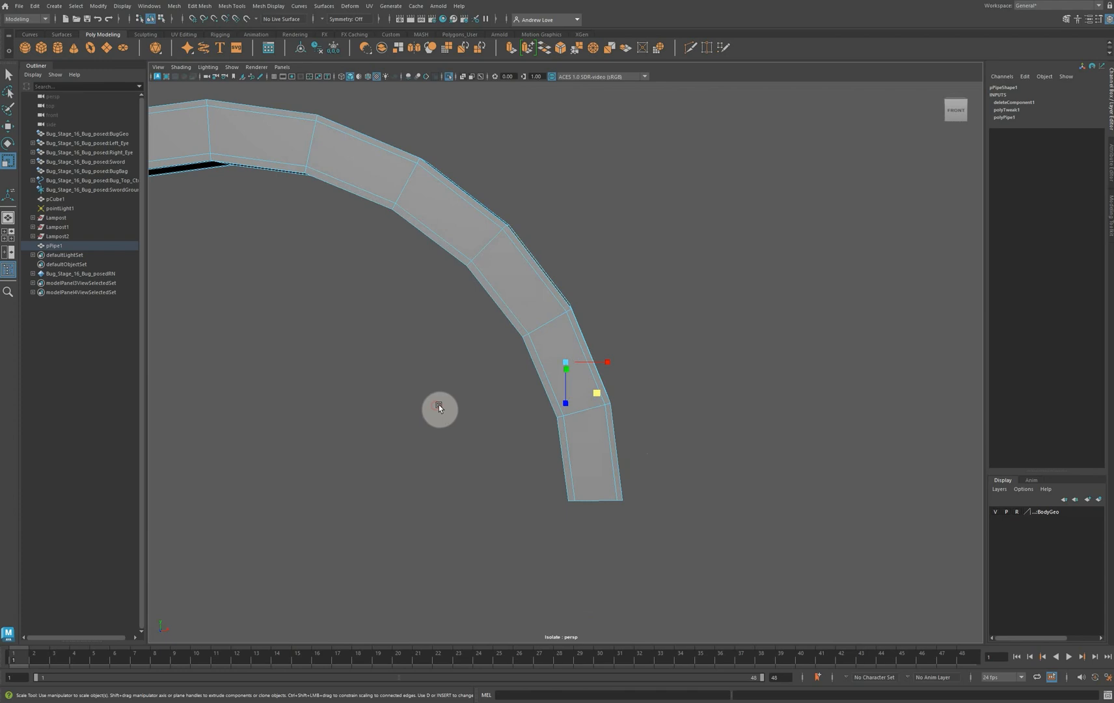
{"action": "left_click_drag", "start_coordinate": [611, 364], "coordinate": [431, 354]}
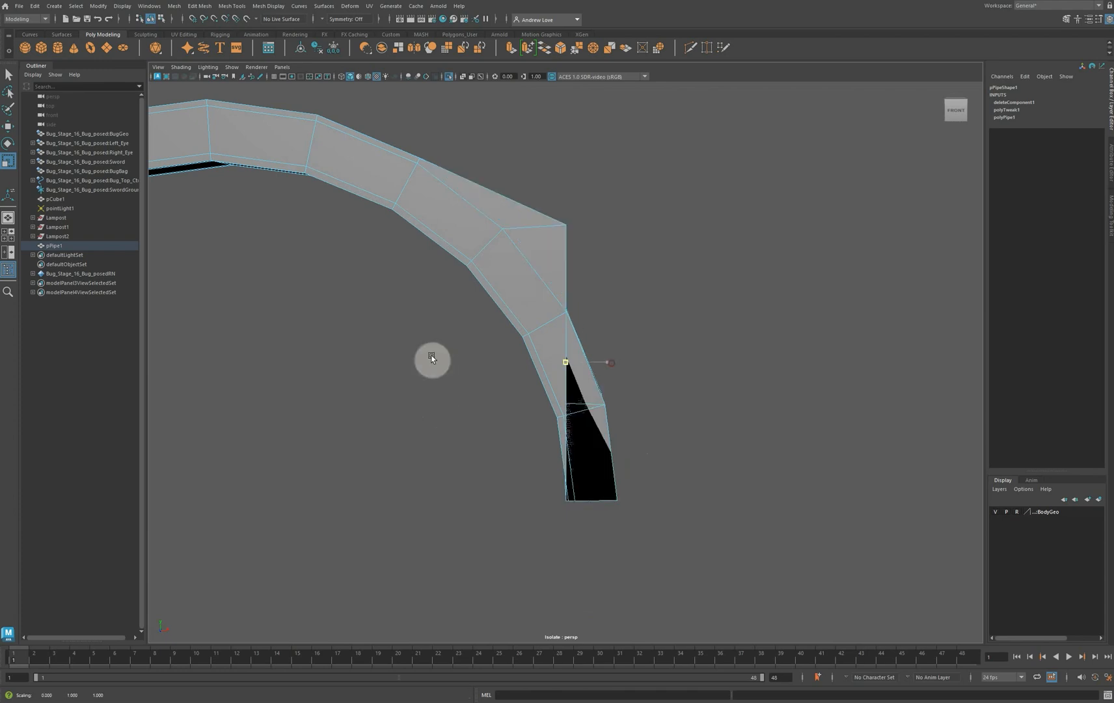
{"action": "key", "text": "w"}
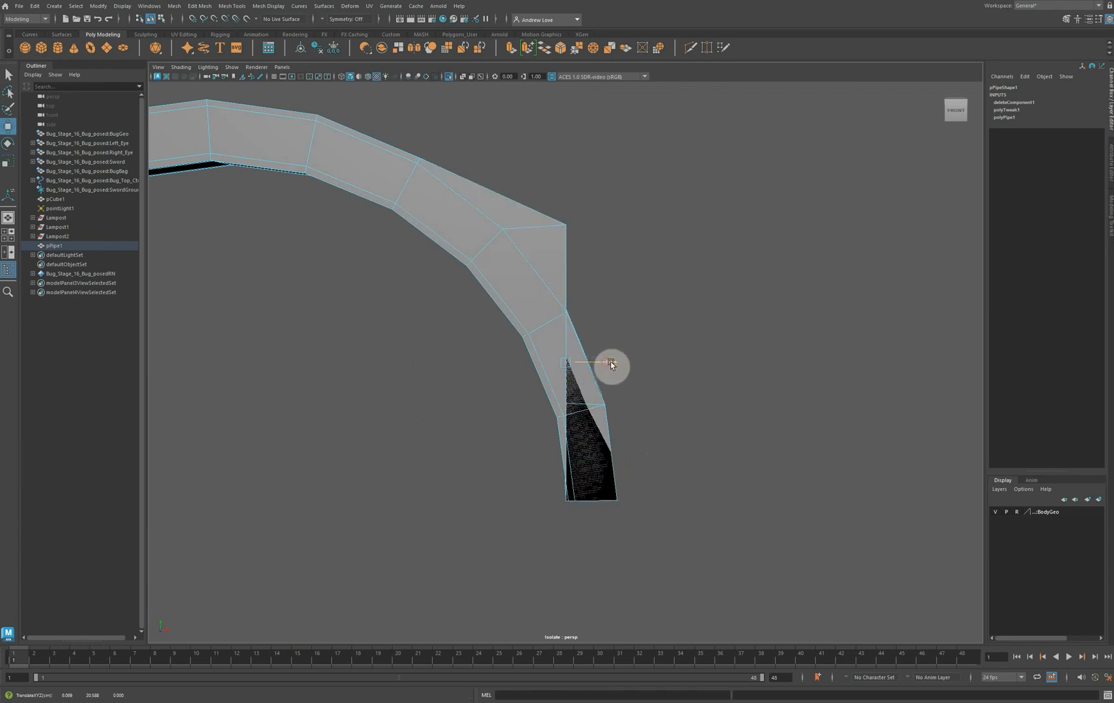
{"action": "left_click_drag", "start_coordinate": [610, 362], "coordinate": [664, 361]}
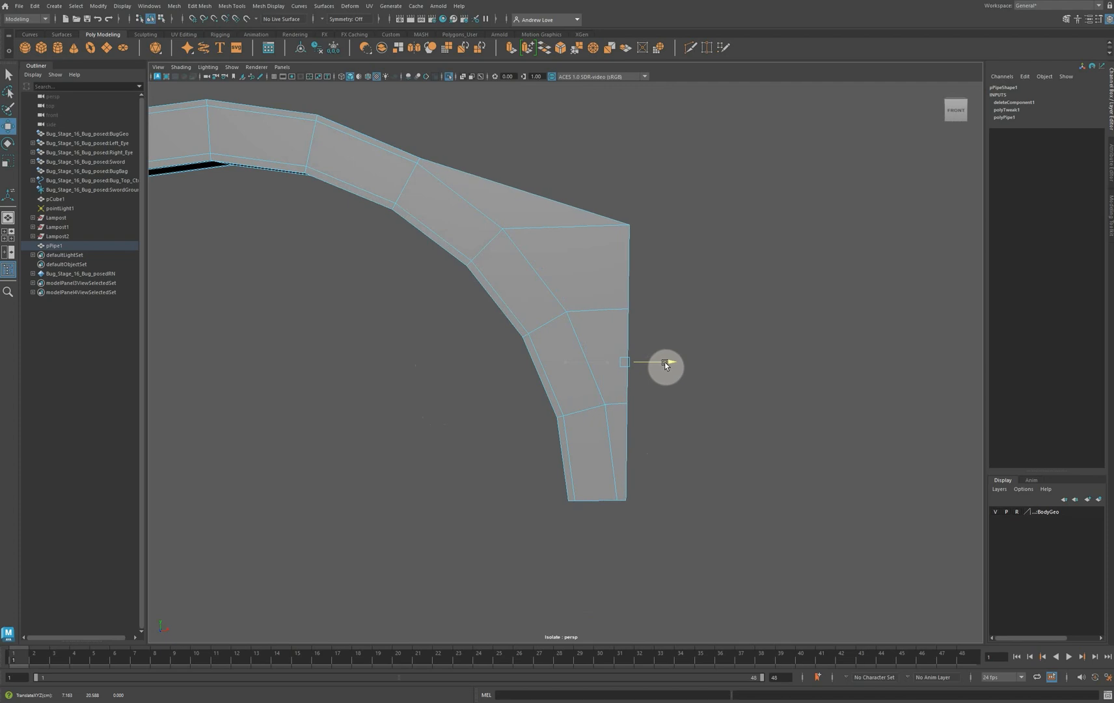
{"action": "left_click_drag", "start_coordinate": [664, 362], "coordinate": [664, 362]}
{"action": "scroll", "coordinate": [354, 404], "scroll_direction": "down", "scroll_amount": 6}
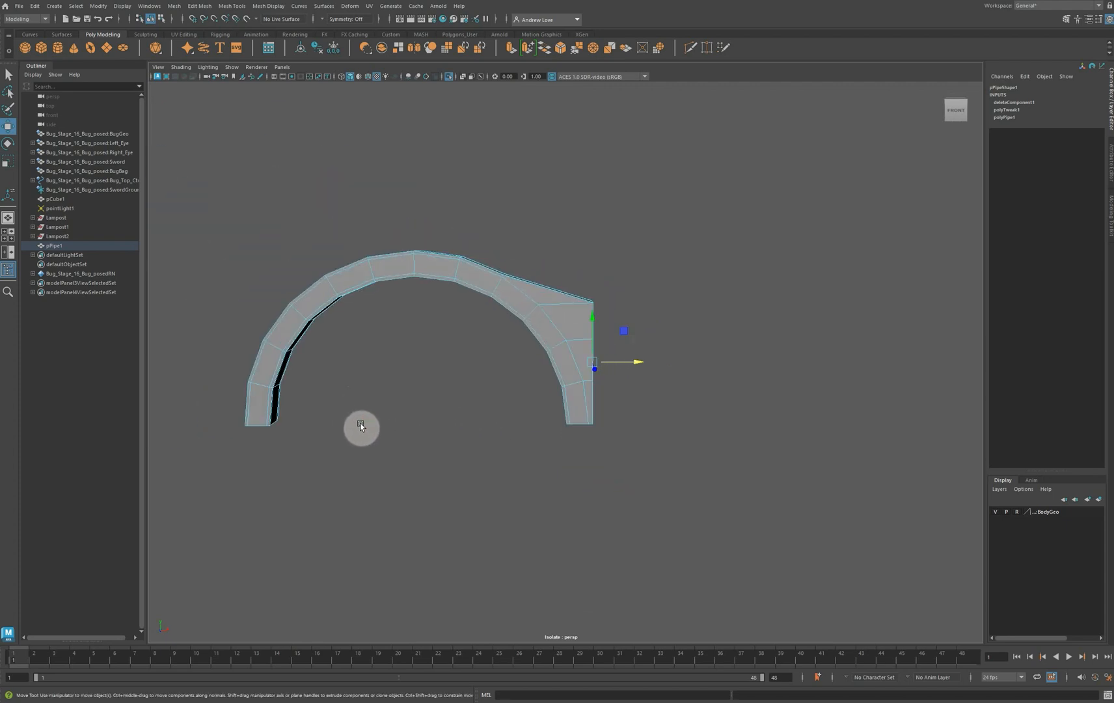
{"action": "key", "text": "space"}
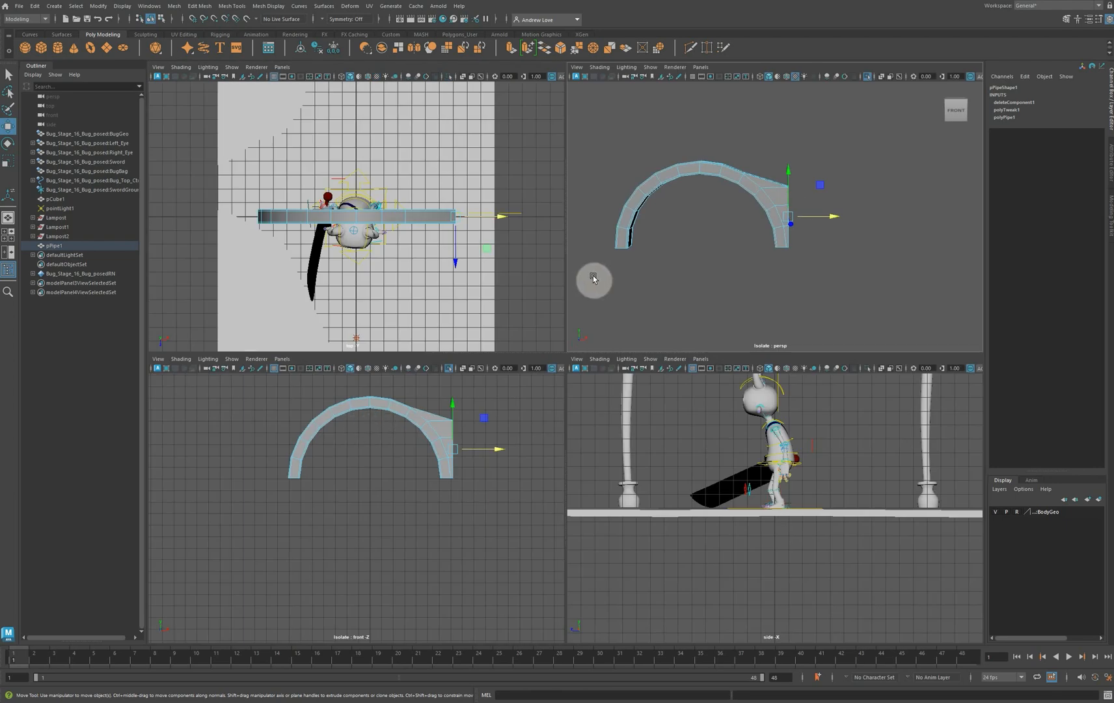
{"action": "key", "text": "space"}
{"action": "left_click_drag", "start_coordinate": [448, 391], "coordinate": [530, 385], "text": "alt"}
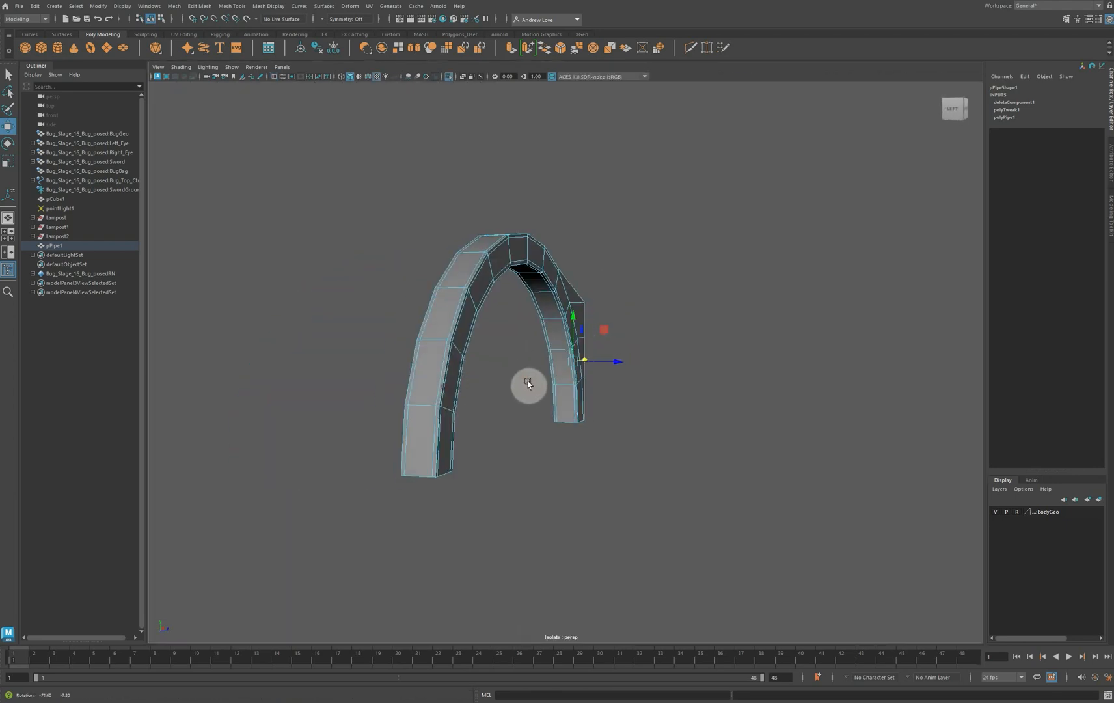
{"action": "left_click_drag", "start_coordinate": [403, 400], "coordinate": [374, 406], "text": "alt"}
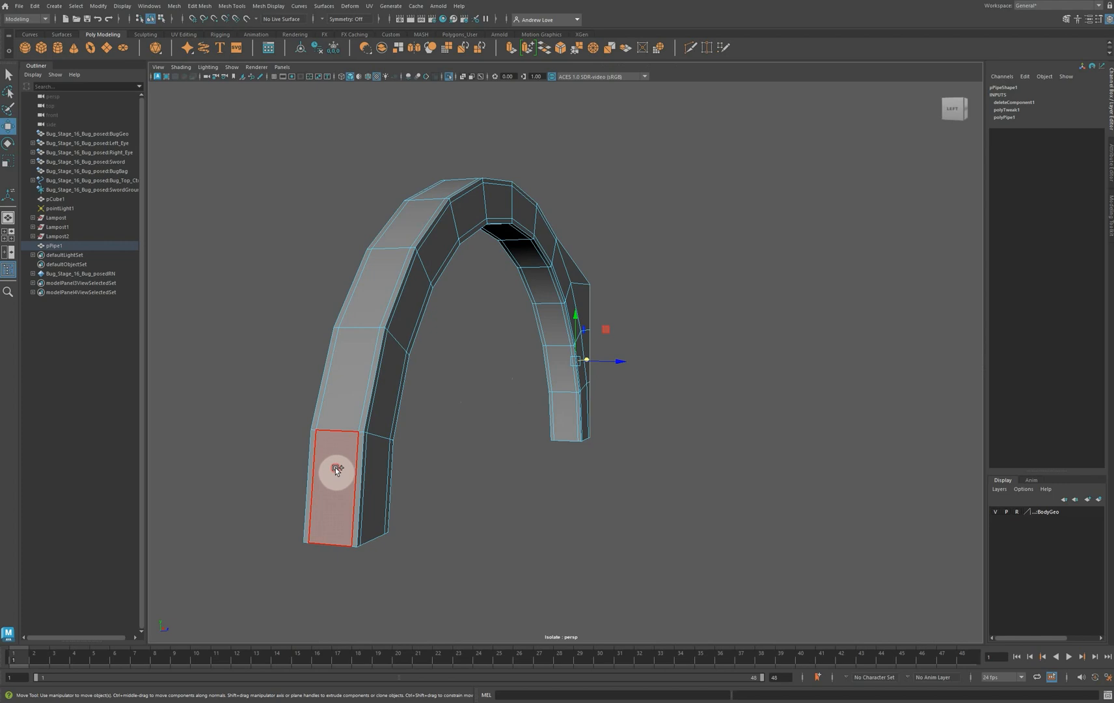
{"action": "left_click", "coordinate": [336, 468]}
{"action": "left_click", "coordinate": [348, 394], "text": "shift"}
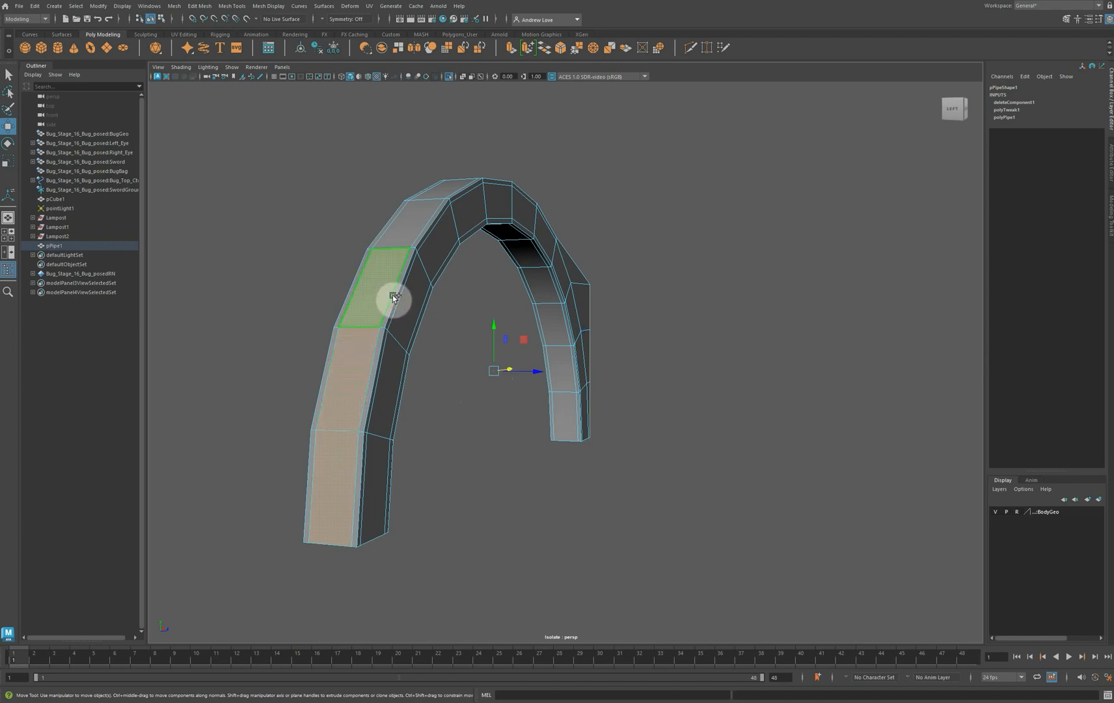
{"action": "left_click", "coordinate": [393, 296], "text": "shift"}
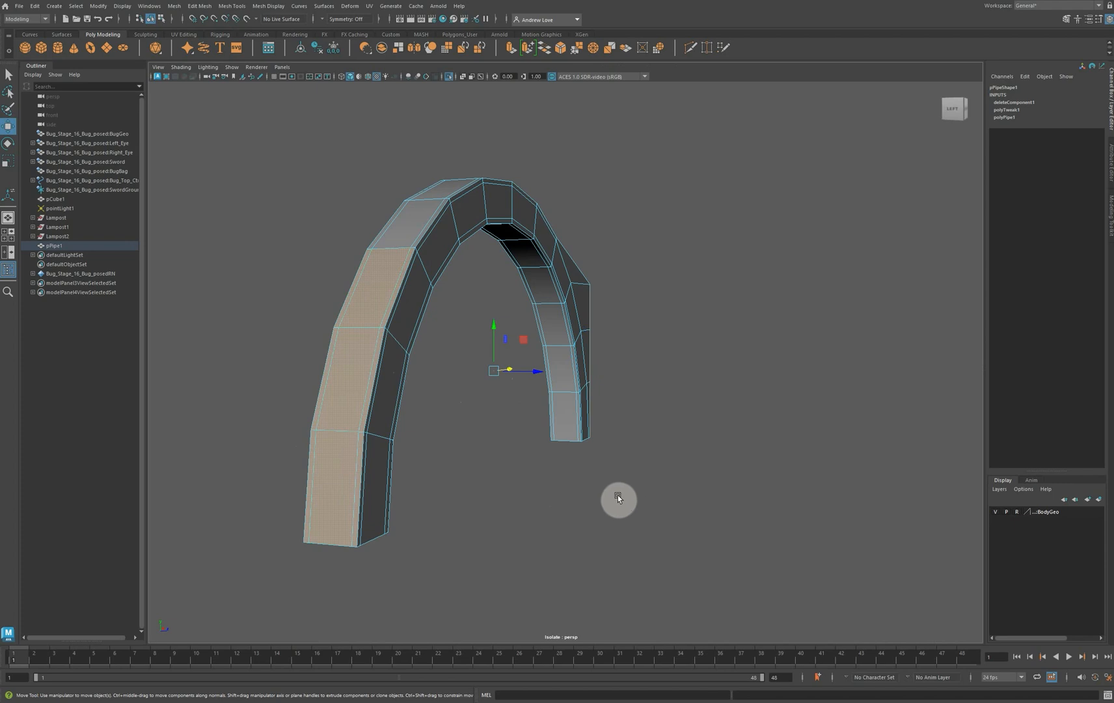
{"action": "left_click_drag", "start_coordinate": [667, 500], "coordinate": [591, 498], "text": "alt"}
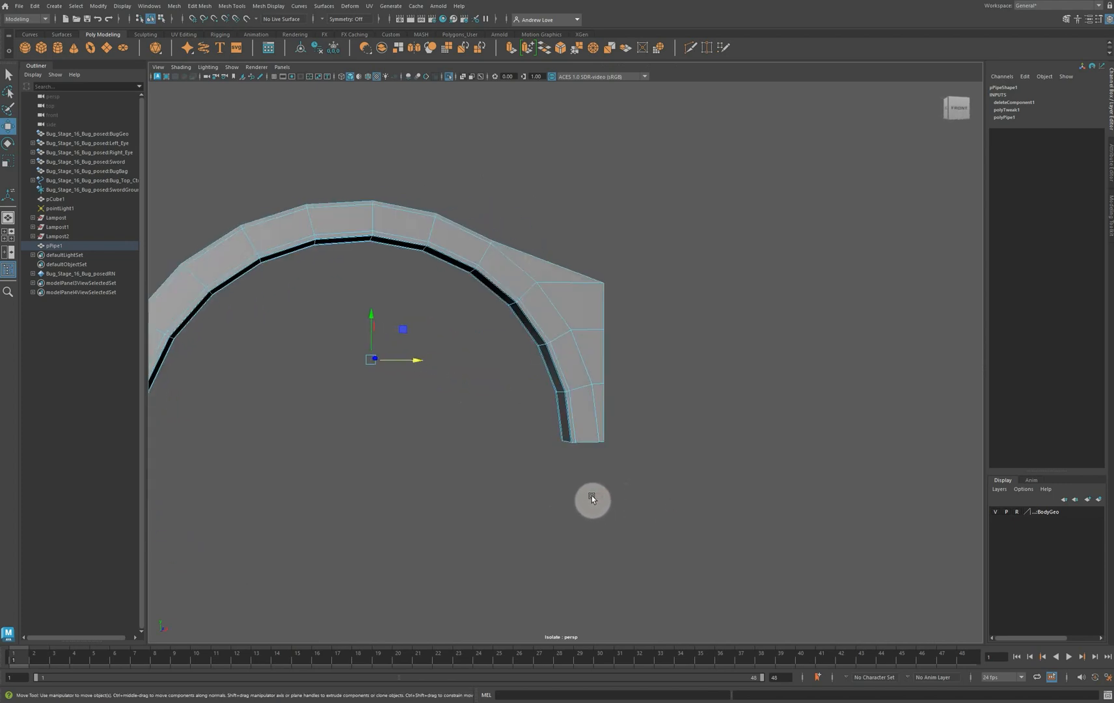
{"action": "key", "text": "f"}
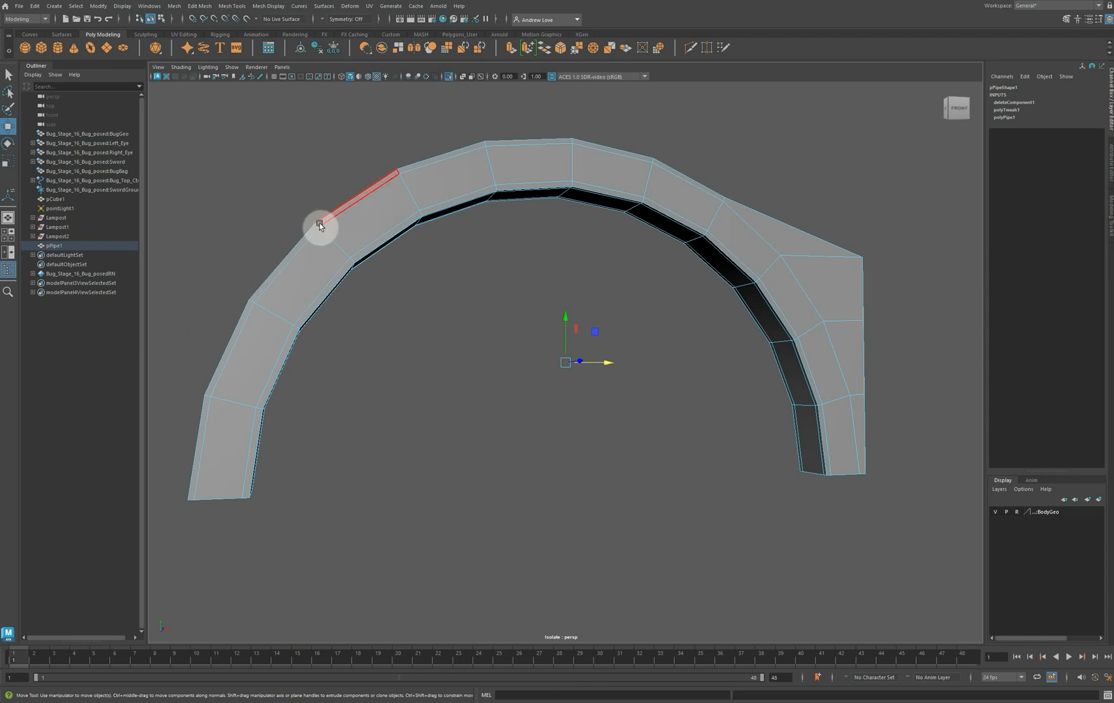
{"action": "key", "text": "r"}
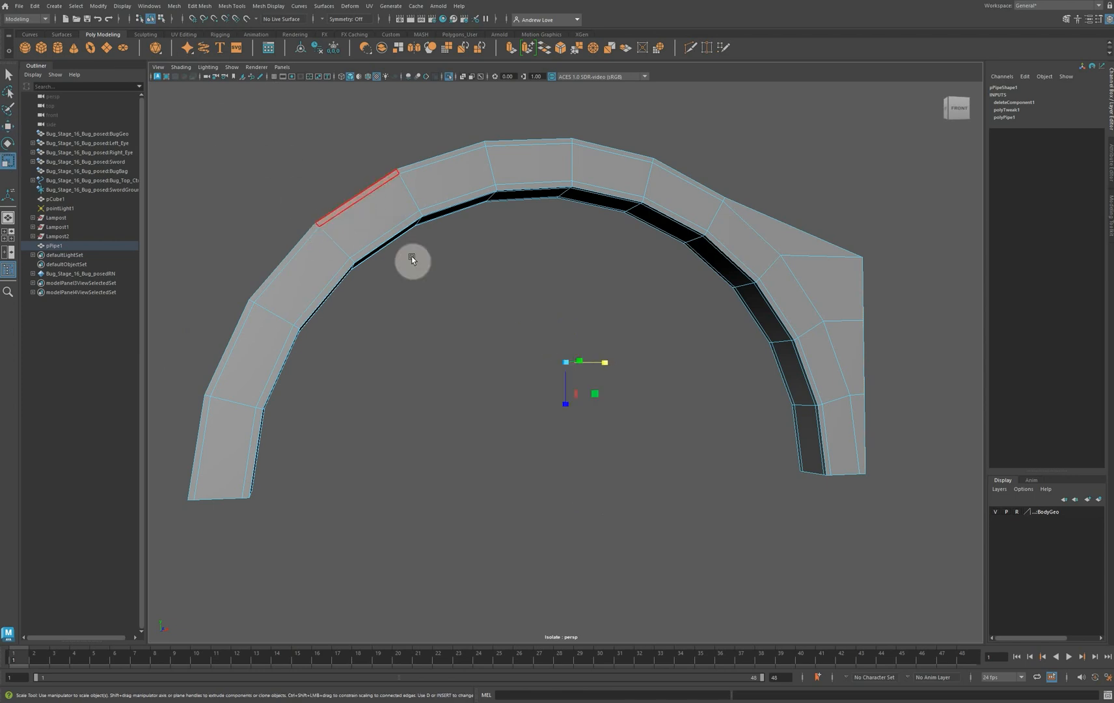
{"action": "scroll", "coordinate": [463, 279], "scroll_direction": "down", "scroll_amount": 4}
{"action": "left_click_drag", "start_coordinate": [683, 404], "coordinate": [628, 407], "text": "alt"}
{"action": "left_click_drag", "start_coordinate": [809, 235], "coordinate": [771, 429]}
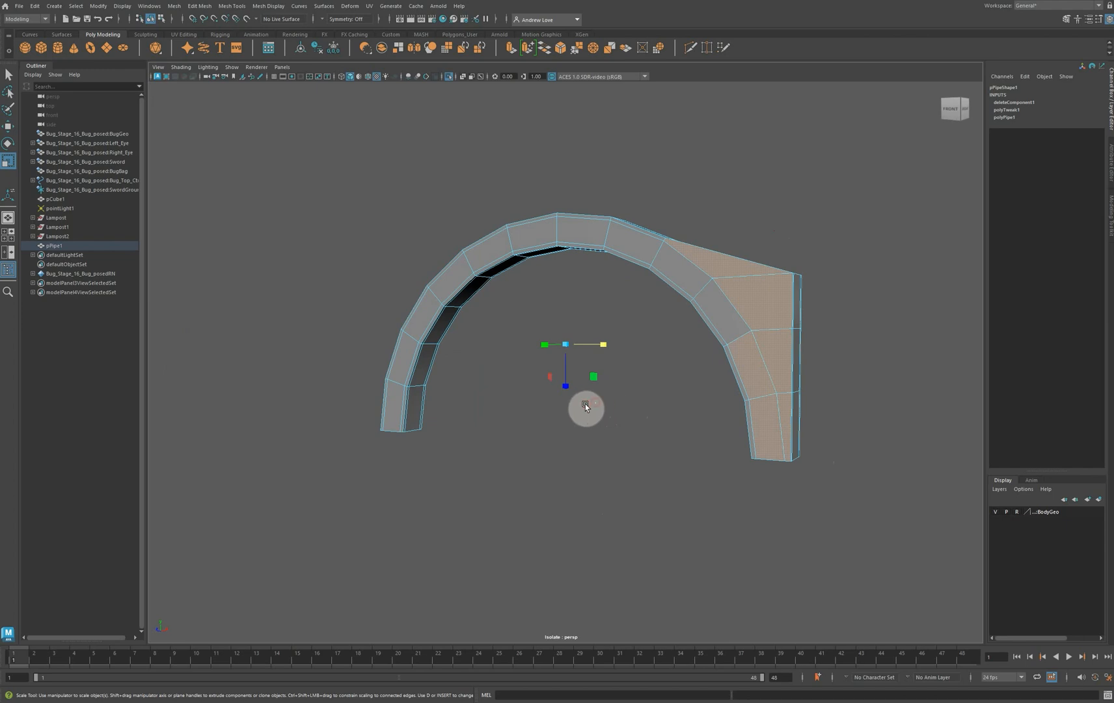
{"action": "left_click", "coordinate": [559, 450]}
Select the three lowest outer rim segments of the arch's left leg, including their narrow border faces
{"action": "left_click_drag", "start_coordinate": [539, 446], "coordinate": [654, 449], "text": "alt"}
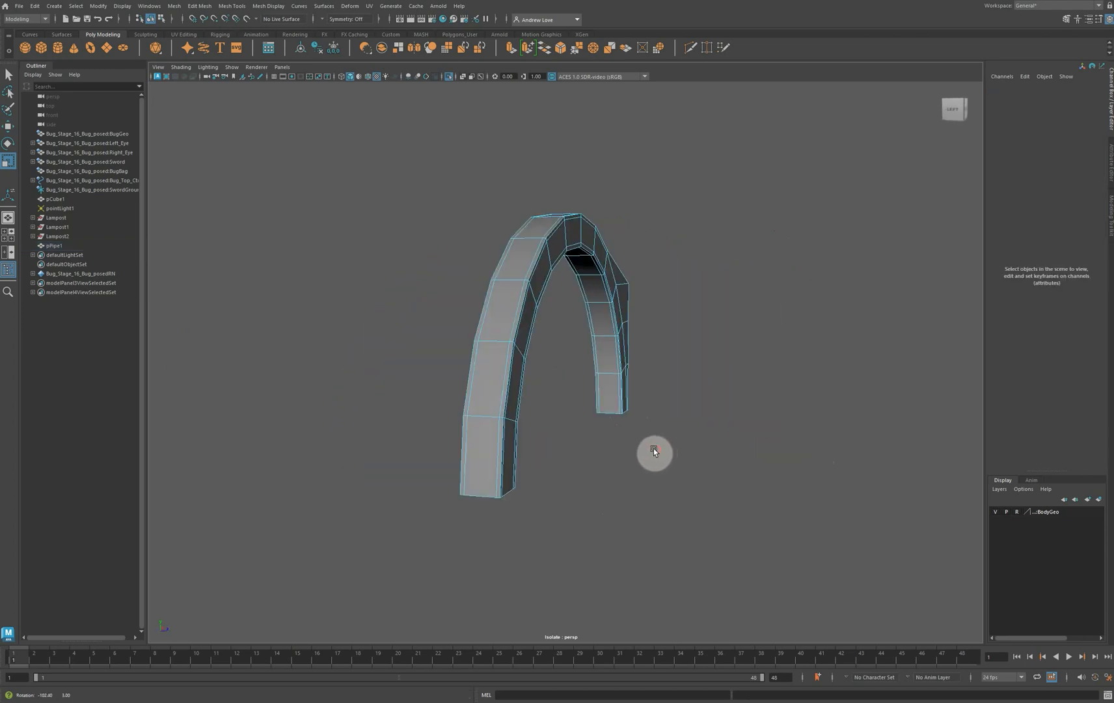
{"action": "left_click", "coordinate": [482, 454]}
{"action": "left_click", "coordinate": [482, 404], "text": "shift"}
{"action": "left_click", "coordinate": [516, 317], "text": "shift"}
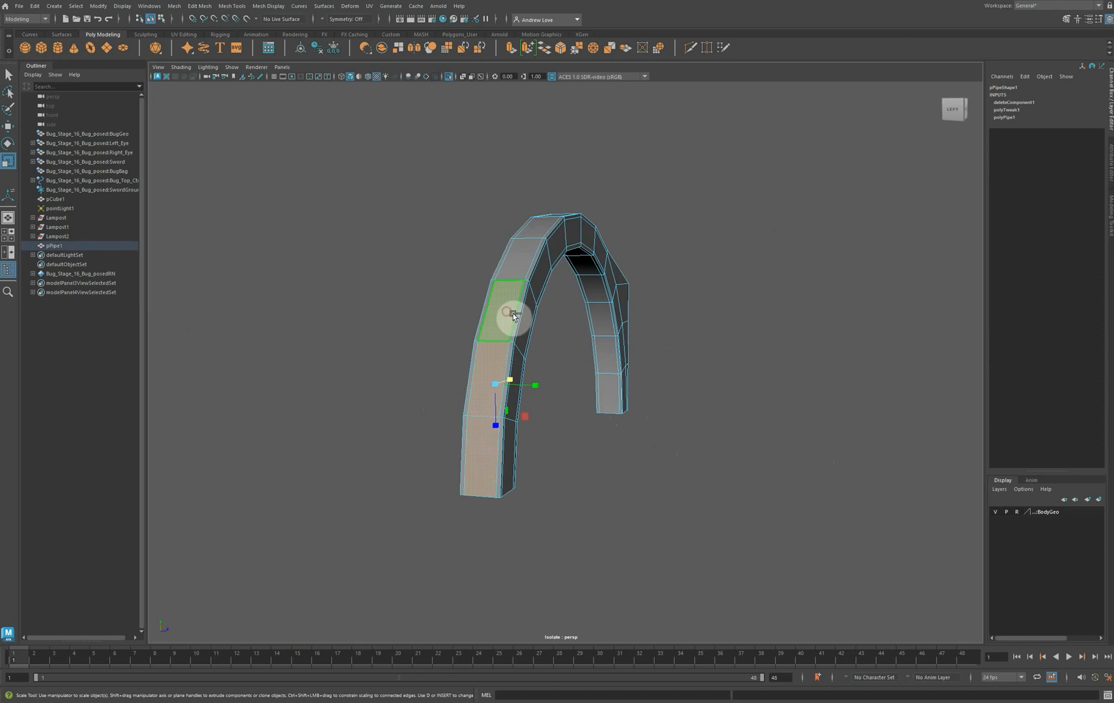
{"action": "left_click", "coordinate": [517, 315], "text": "shift"}
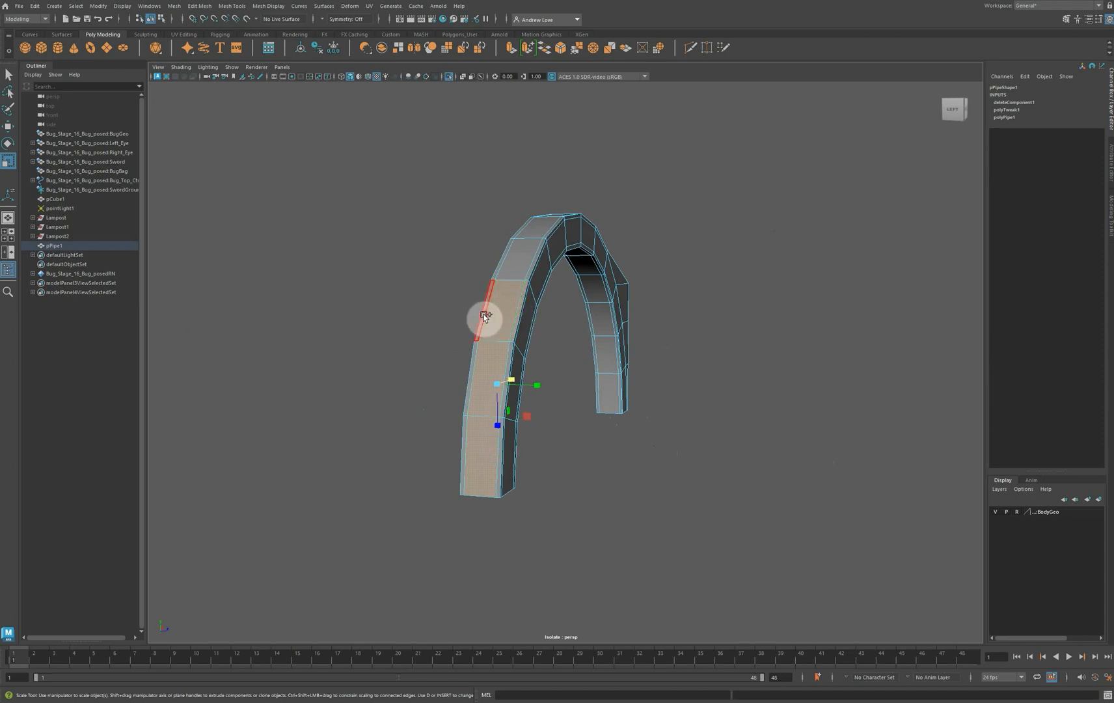
{"action": "left_click", "coordinate": [484, 316], "text": "shift"}
{"action": "left_click", "coordinate": [471, 363], "text": "shift"}
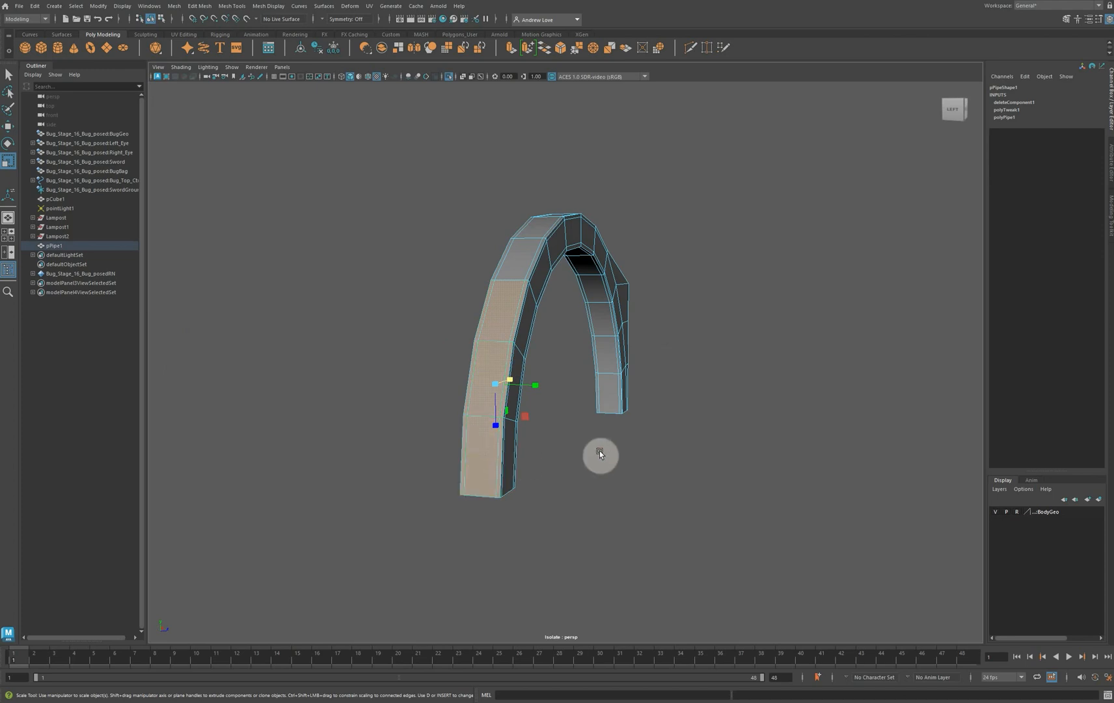
Flatten the left leg's selected outer faces along X and move them outward to match the right side wall
{"action": "left_click_drag", "start_coordinate": [600, 450], "coordinate": [531, 469], "text": "alt"}
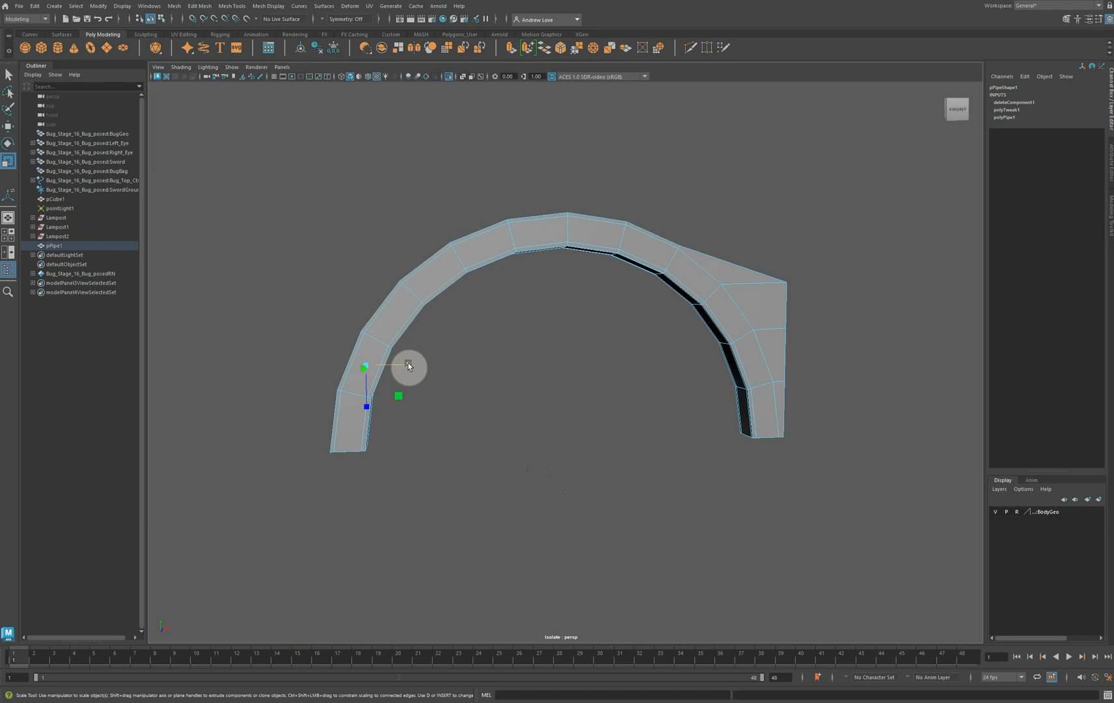
{"action": "left_click_drag", "start_coordinate": [408, 362], "coordinate": [315, 359]}
{"action": "key", "text": "w"}
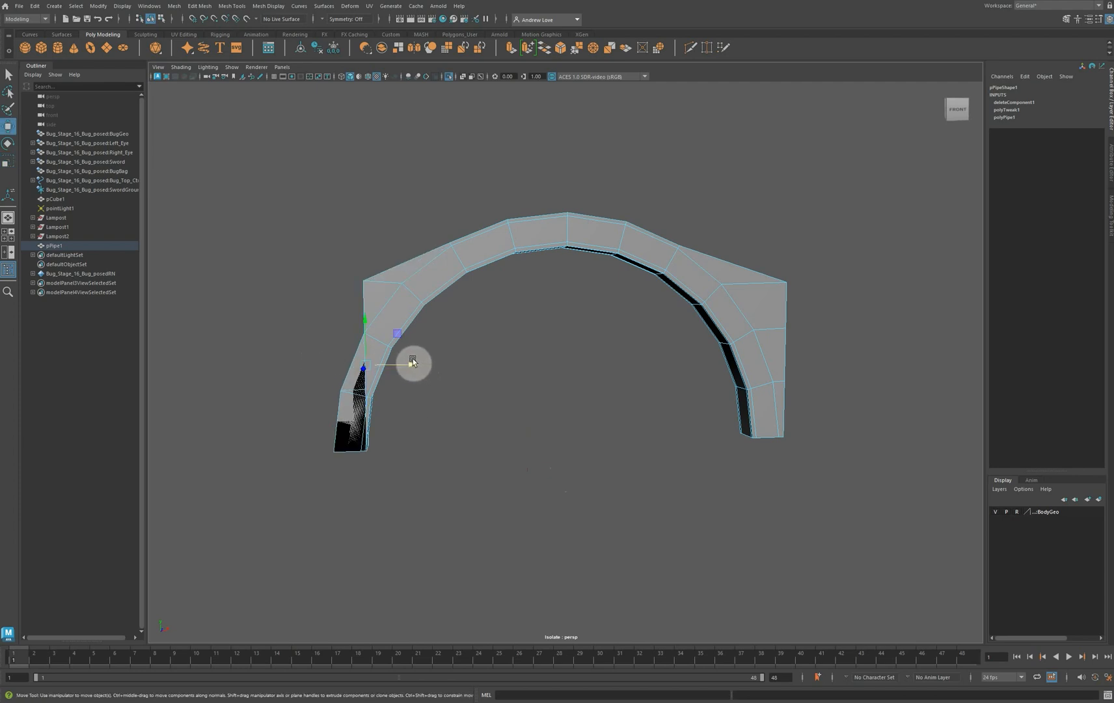
{"action": "left_click_drag", "start_coordinate": [411, 361], "coordinate": [373, 368]}
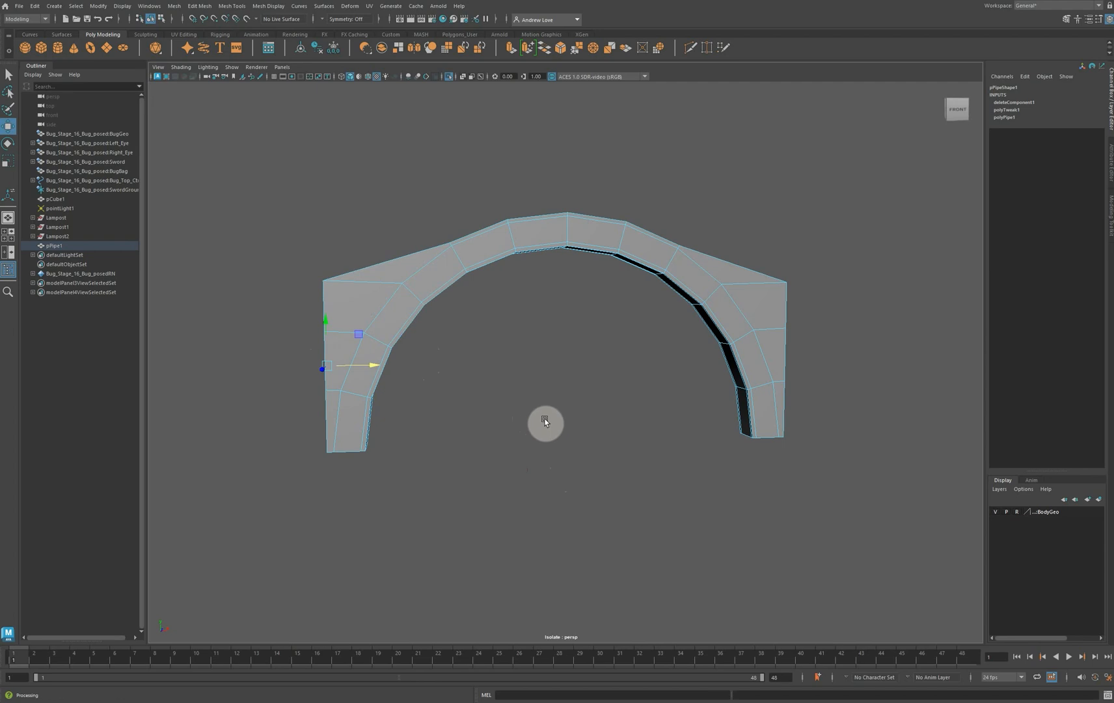
Select all faces along the top of the arch between its two squared corners
{"action": "left_click_drag", "start_coordinate": [535, 397], "coordinate": [445, 389], "text": "alt"}
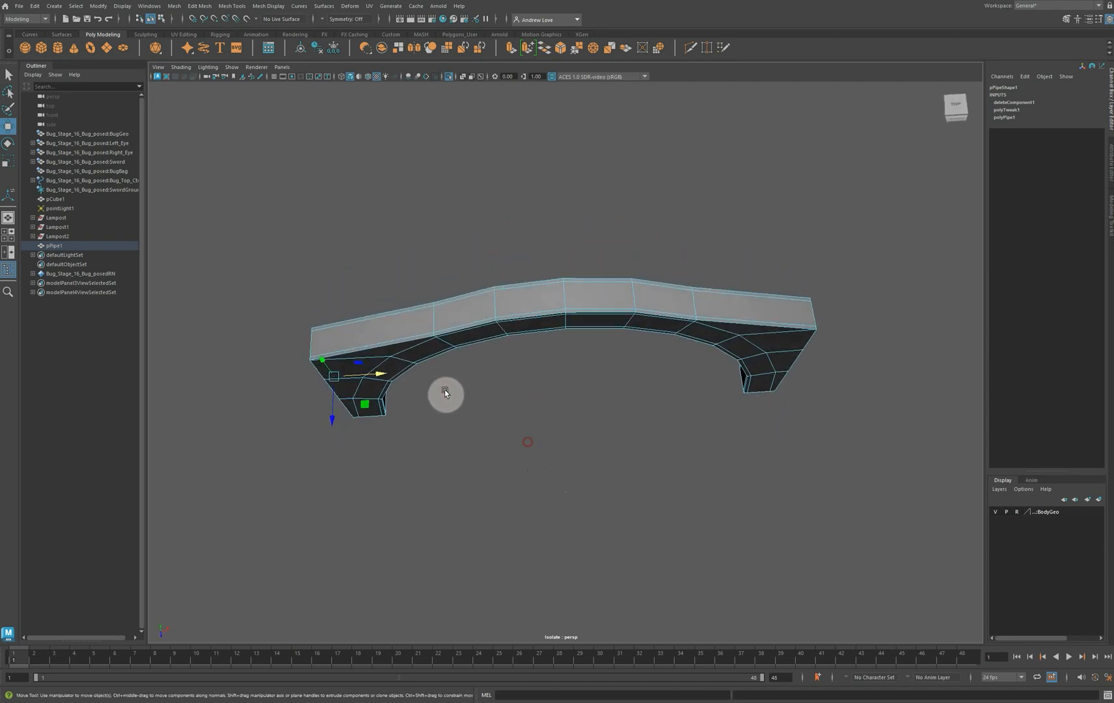
{"action": "left_click", "coordinate": [385, 323]}
{"action": "left_click", "coordinate": [464, 313], "text": "shift"}
{"action": "left_click", "coordinate": [527, 303], "text": "shift"}
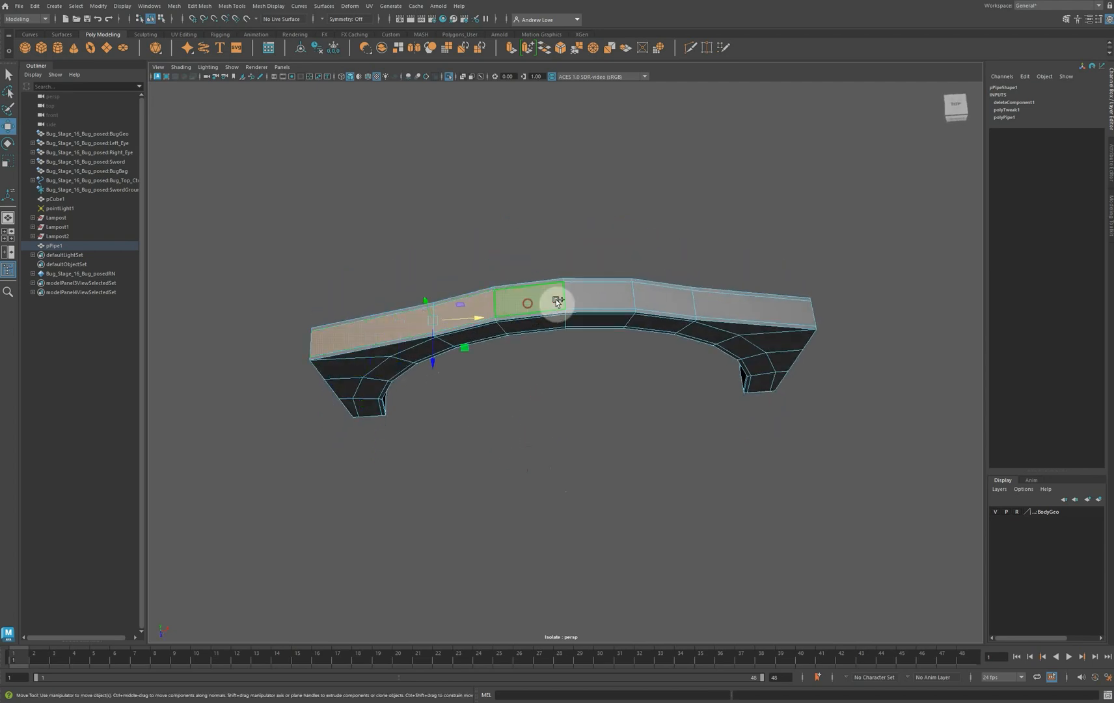
{"action": "left_click", "coordinate": [579, 296], "text": "shift"}
{"action": "left_click", "coordinate": [650, 291], "text": "shift"}
{"action": "left_click", "coordinate": [710, 298], "text": "shift"}
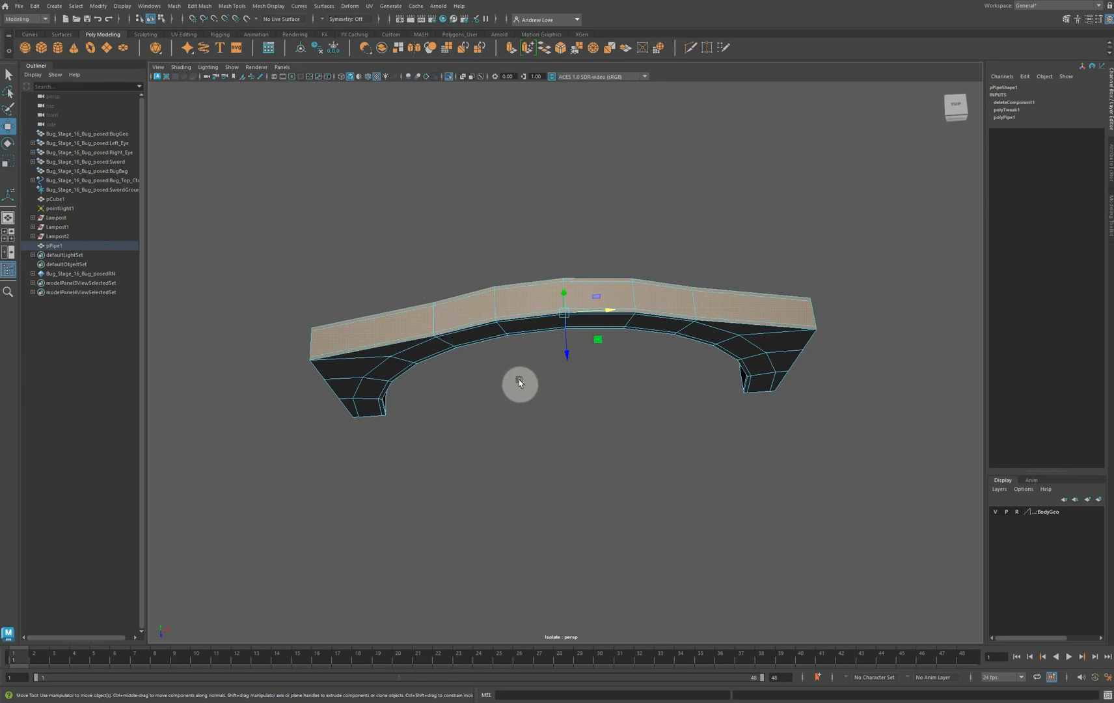
Raise the selected top faces above the arch opening and scale them vertically into a flat, level top
{"action": "left_click_drag", "start_coordinate": [522, 389], "coordinate": [564, 159], "text": "alt"}
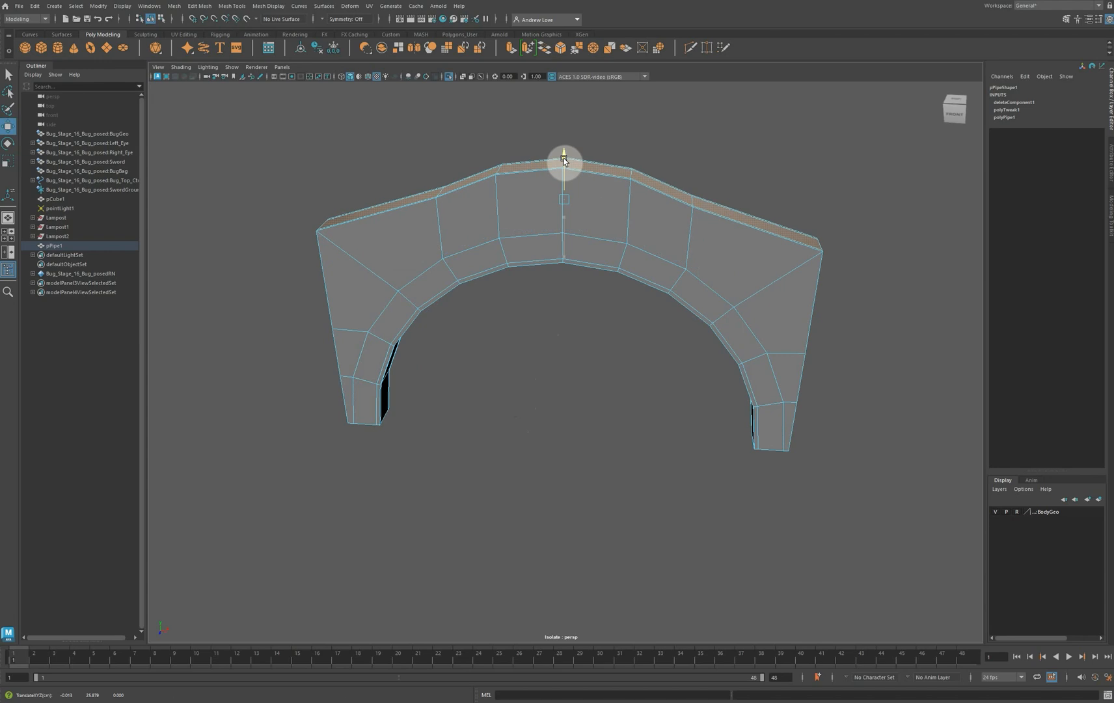
{"action": "key", "text": "r"}
{"action": "left_click_drag", "start_coordinate": [564, 239], "coordinate": [542, 128]}
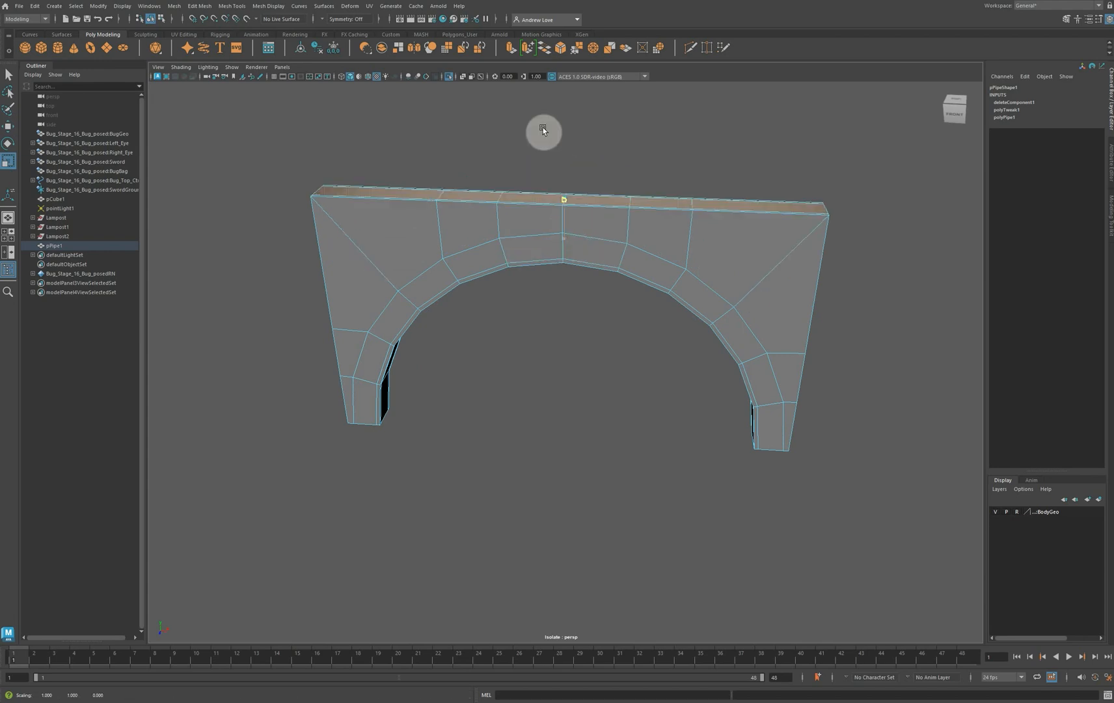
Extrude the arch's selected top faces straight up along the world Y axis by about 0.354
{"action": "left_click_drag", "start_coordinate": [562, 189], "coordinate": [565, 394], "text": "alt"}
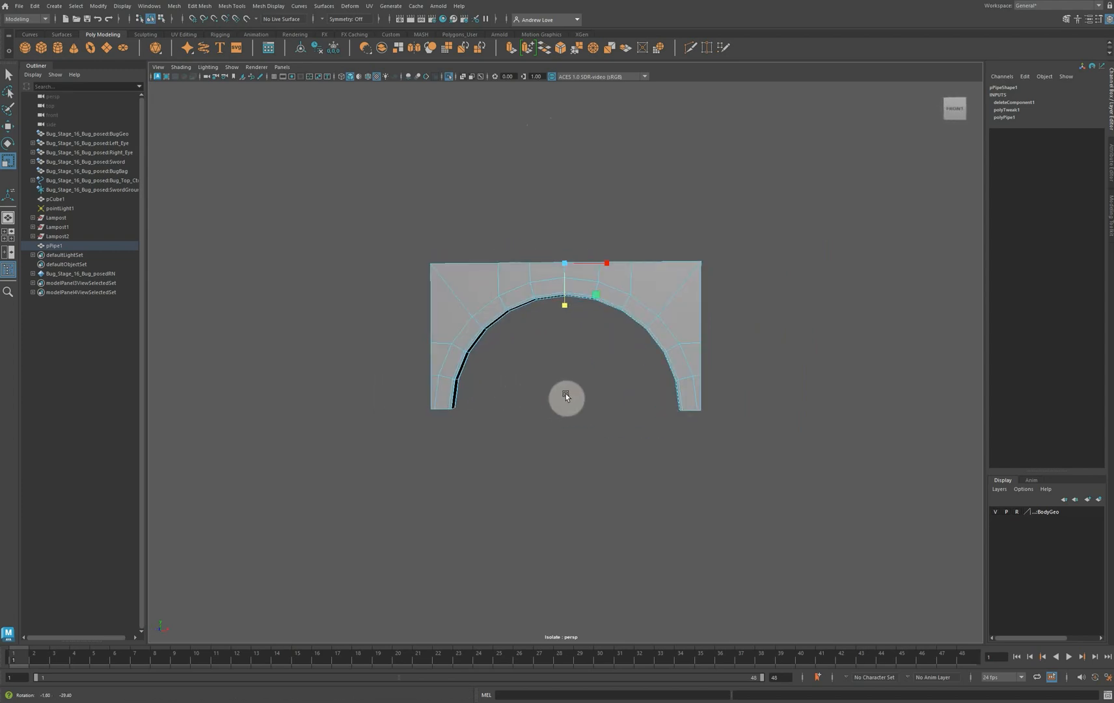
{"action": "mouse_move", "coordinate": [563, 390]}
{"action": "left_mouse_down", "text": "alt"}
{"action": "mouse_move", "coordinate": [564, 417]}
{"action": "mouse_move", "coordinate": [571, 367]}
{"action": "left_mouse_up", "text": "alt"}
{"action": "middle_click_drag", "start_coordinate": [573, 379], "coordinate": [585, 452], "text": "alt"}
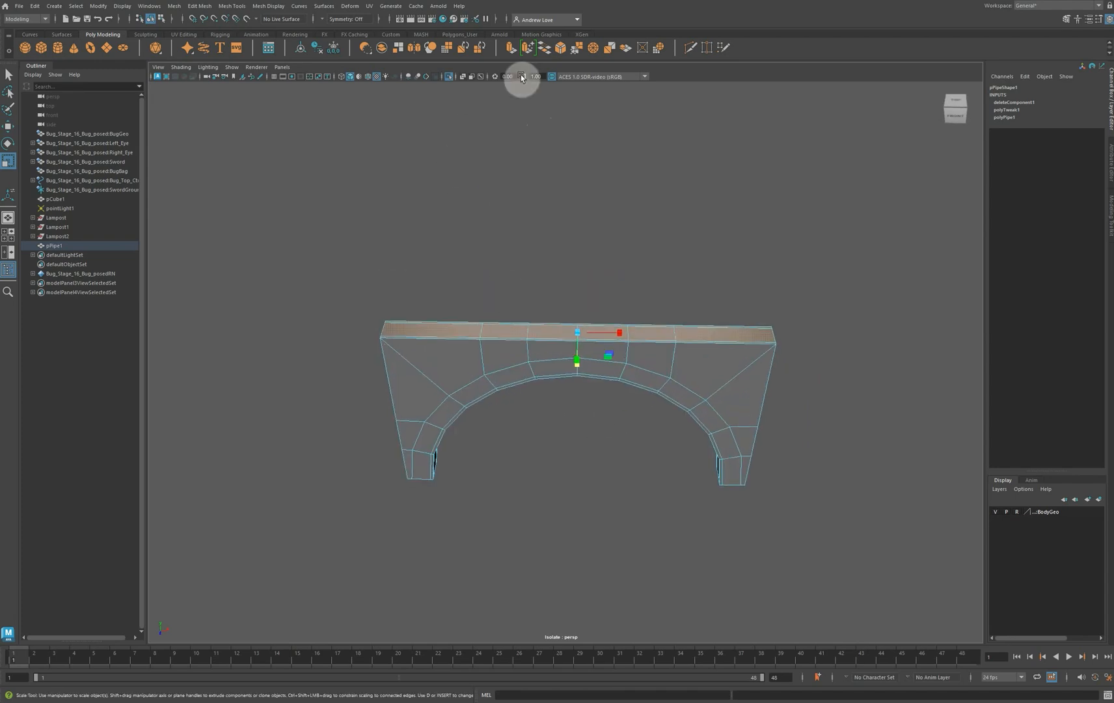
{"action": "left_click", "coordinate": [509, 47]}
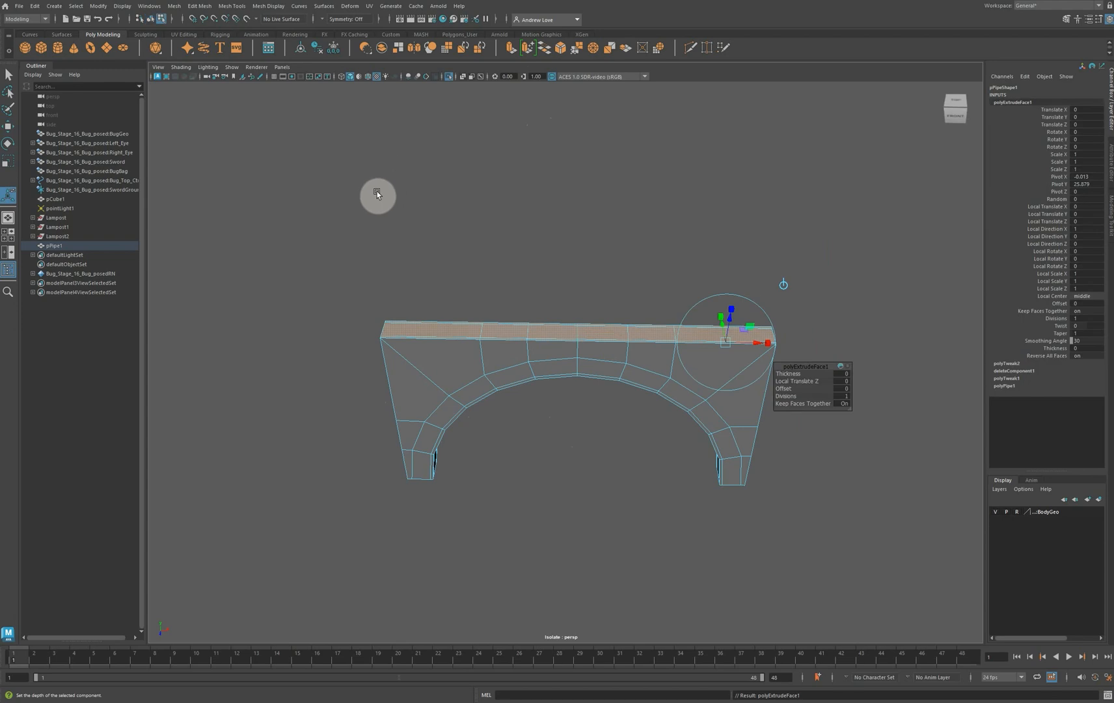
{"action": "left_click_drag", "start_coordinate": [368, 195], "coordinate": [567, 235], "text": "alt"}
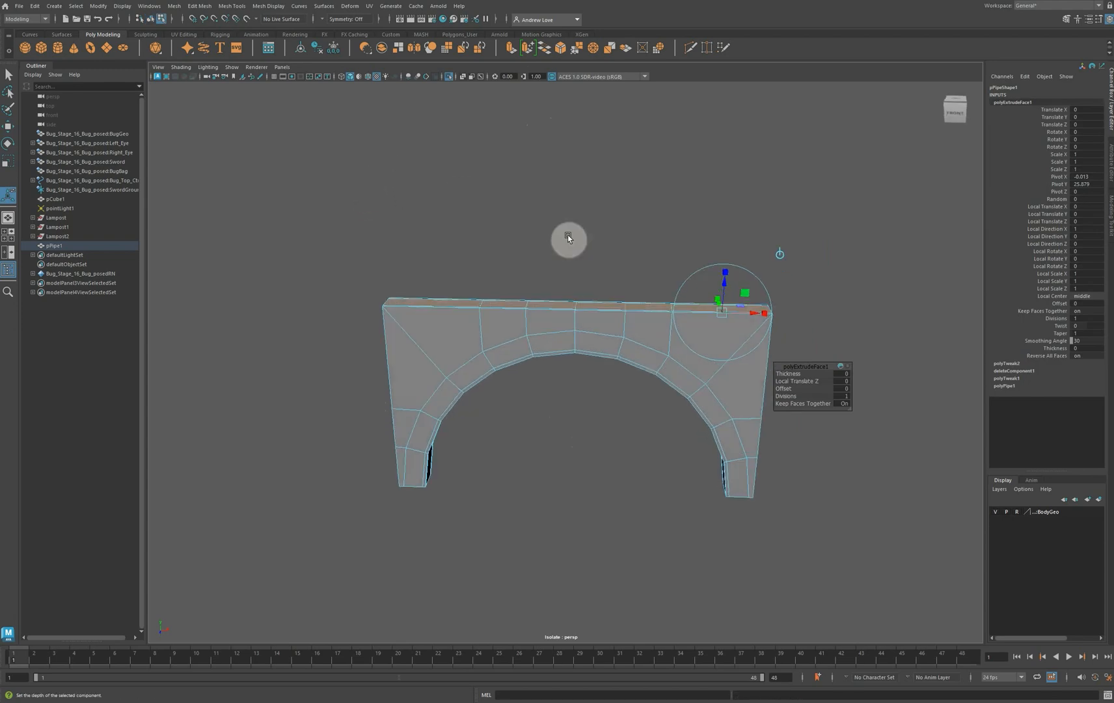
{"action": "left_click", "coordinate": [784, 253]}
{"action": "left_click_drag", "start_coordinate": [575, 280], "coordinate": [573, 275]}
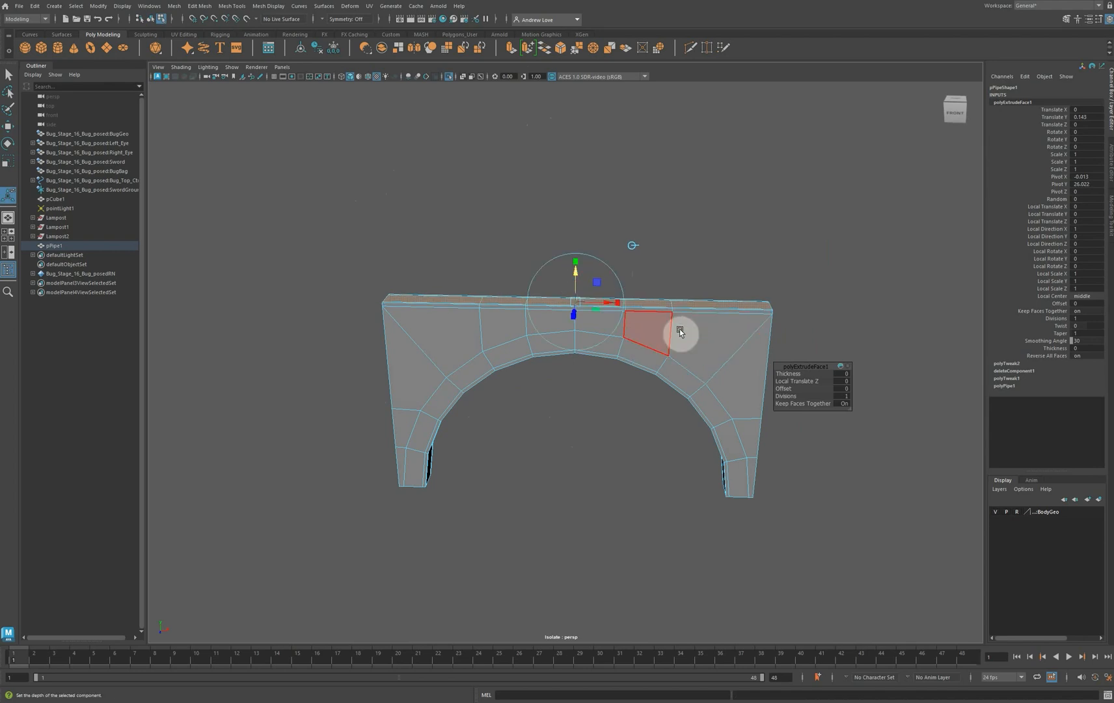
{"action": "scroll", "coordinate": [459, 246], "scroll_direction": "up", "scroll_amount": 4}
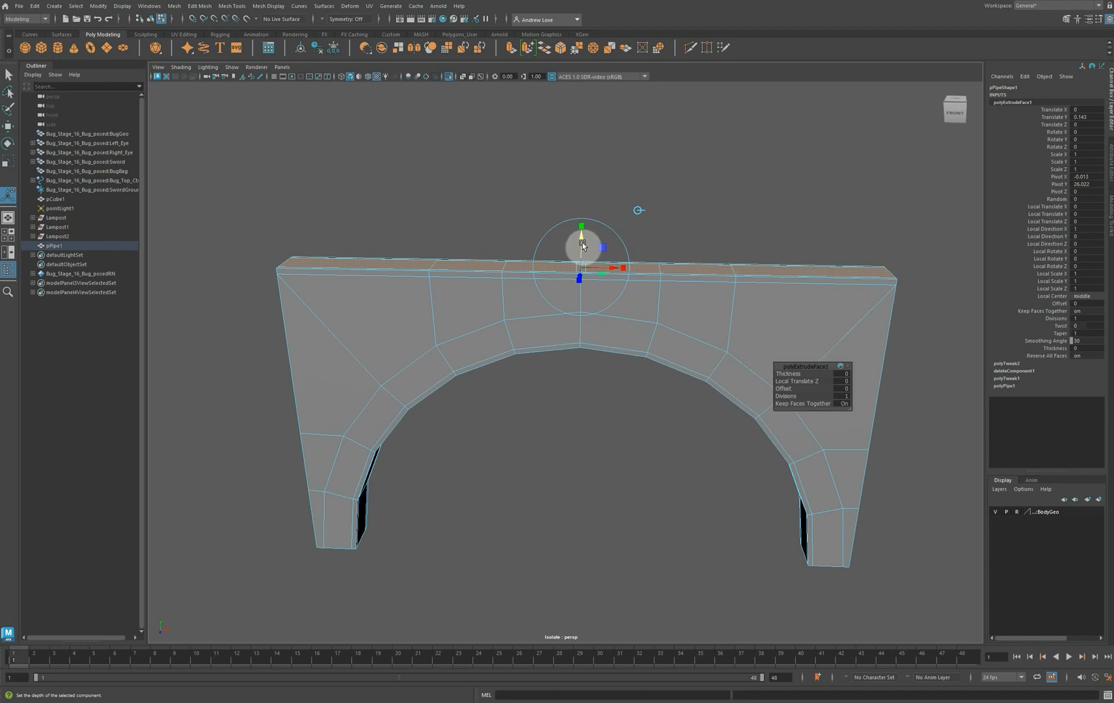
{"action": "left_click_drag", "start_coordinate": [583, 244], "coordinate": [583, 231]}
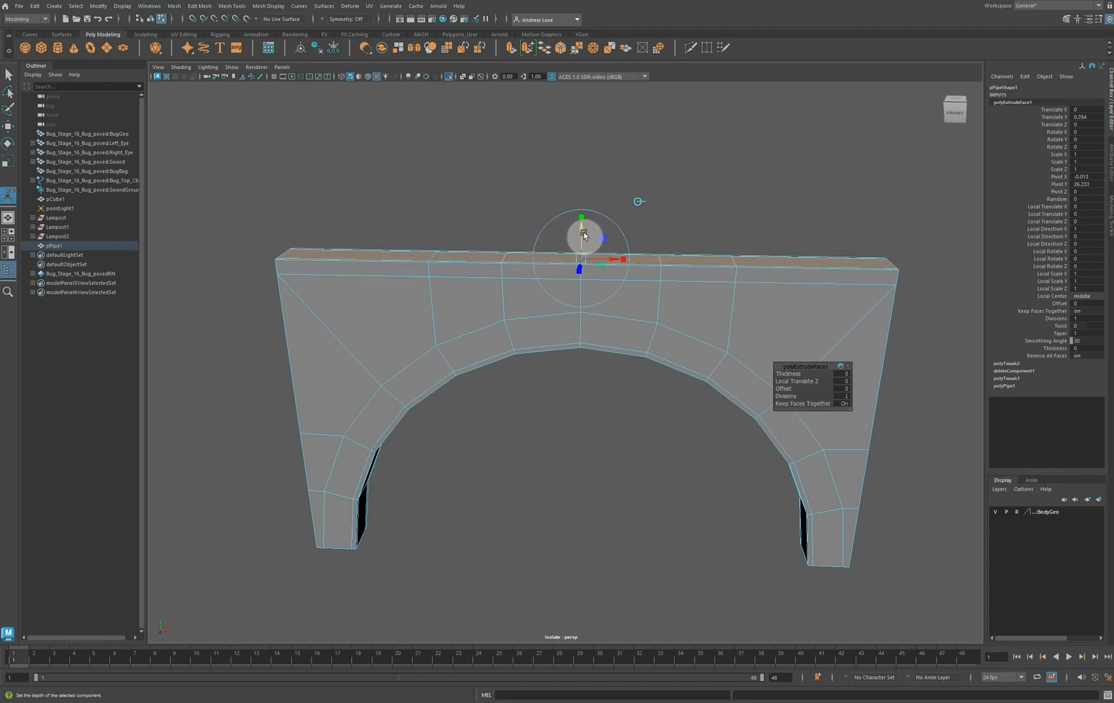
Extrude the top faces again along the world Y axis by about 0.11 to form a thin supporting strip
{"action": "key", "text": "ctrl+e"}
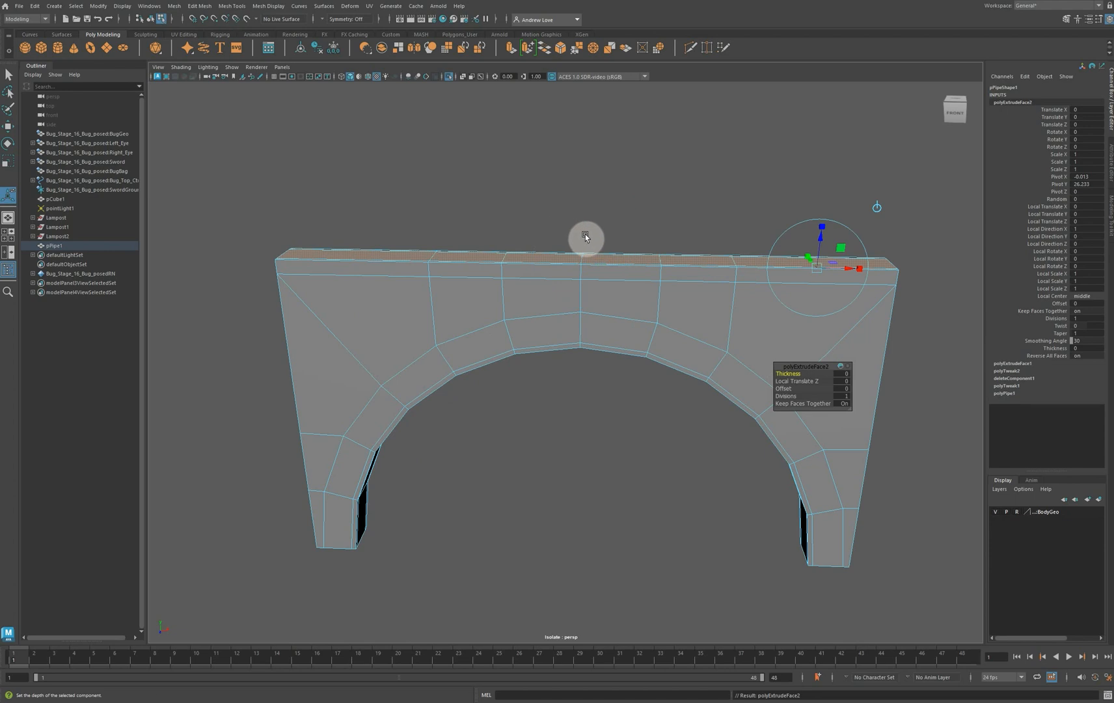
{"action": "left_click", "coordinate": [880, 207]}
{"action": "left_click_drag", "start_coordinate": [581, 235], "coordinate": [579, 229]}
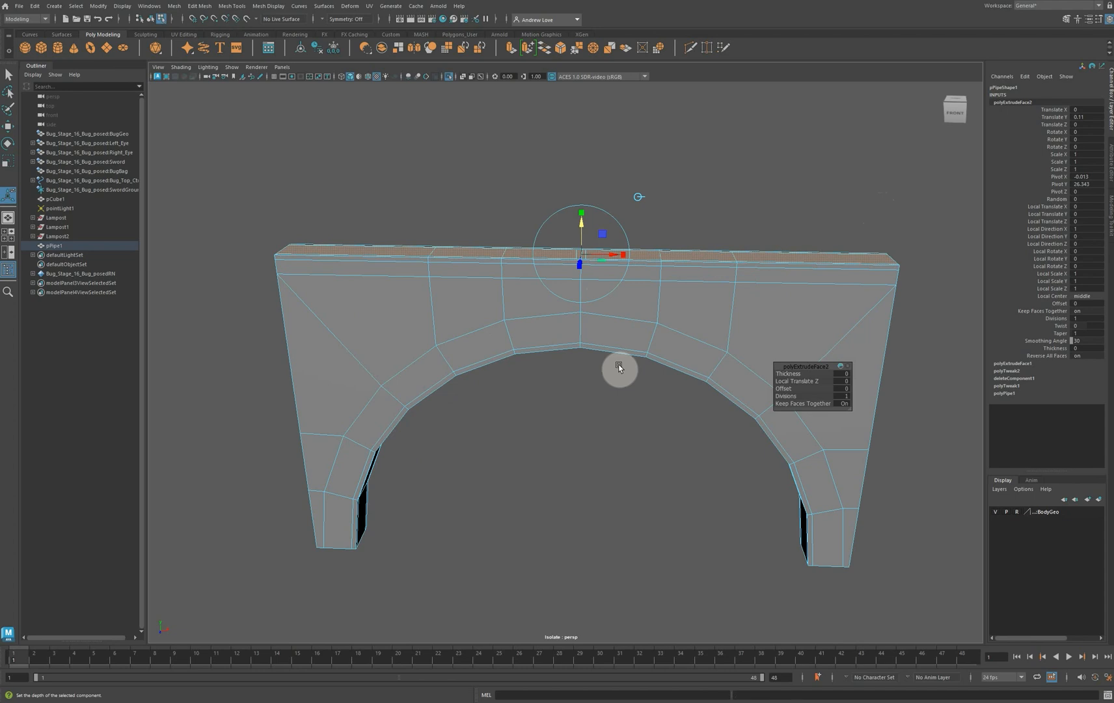
{"action": "mouse_move", "coordinate": [199, 496]}
{"action": "left_mouse_down", "text": "alt"}
{"action": "mouse_move", "coordinate": [254, 479]}
{"action": "mouse_move", "coordinate": [214, 491]}
{"action": "left_mouse_up", "text": "alt"}
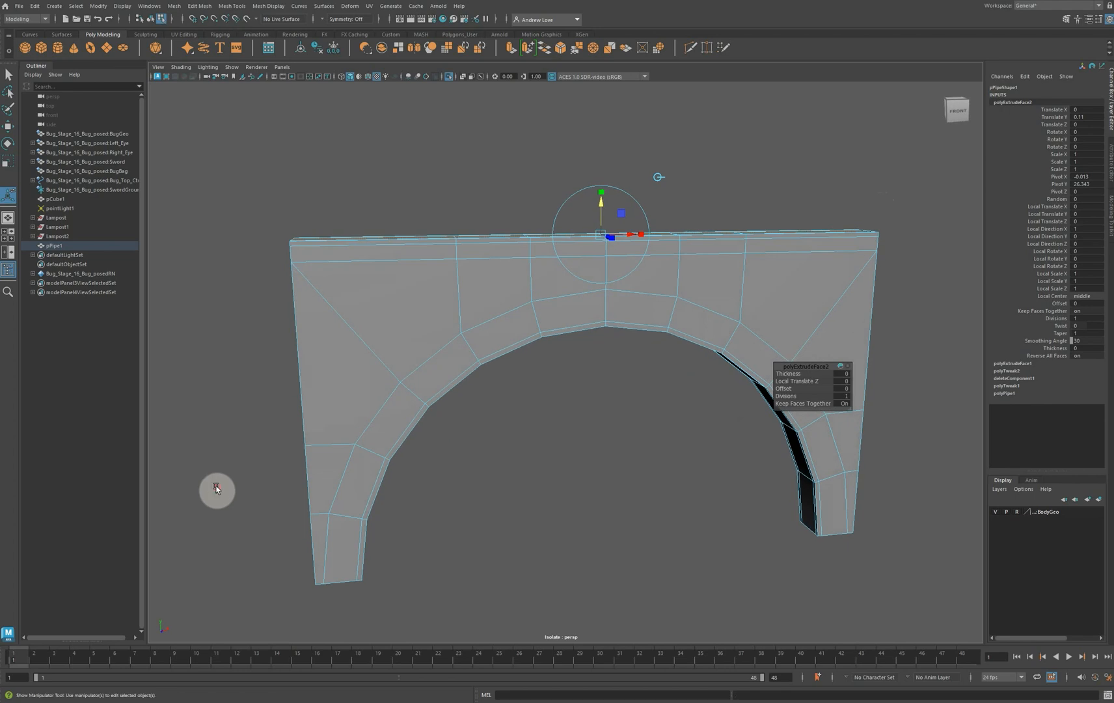
{"action": "left_click", "coordinate": [681, 50]}
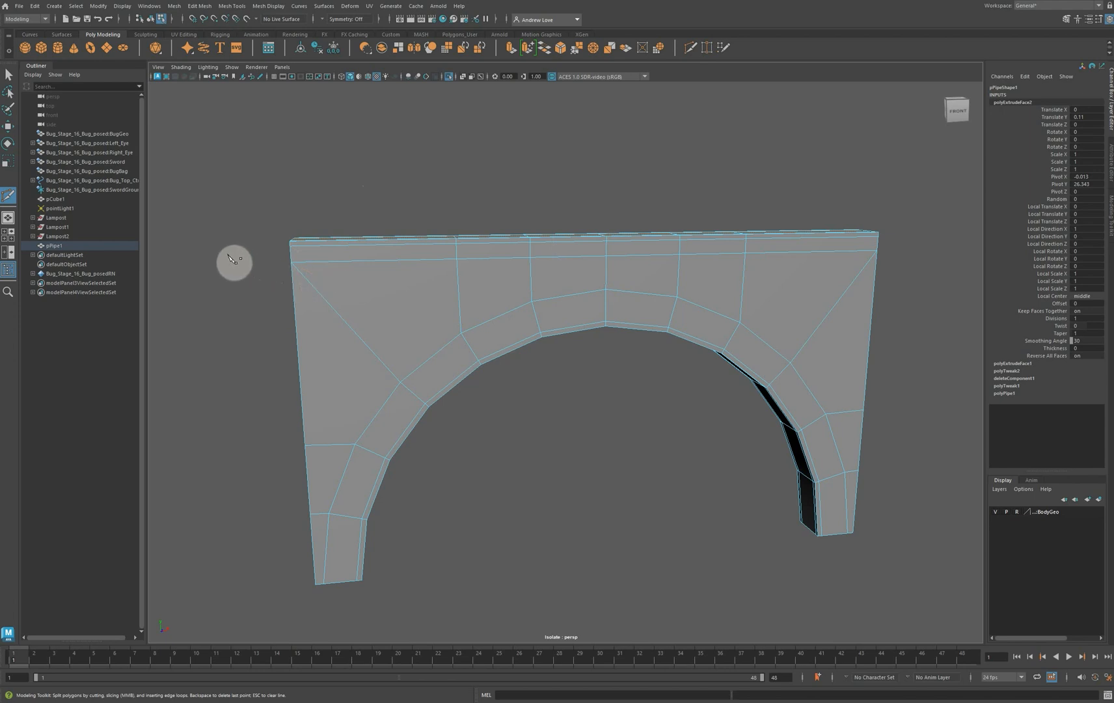
{"action": "left_click", "coordinate": [687, 51]}
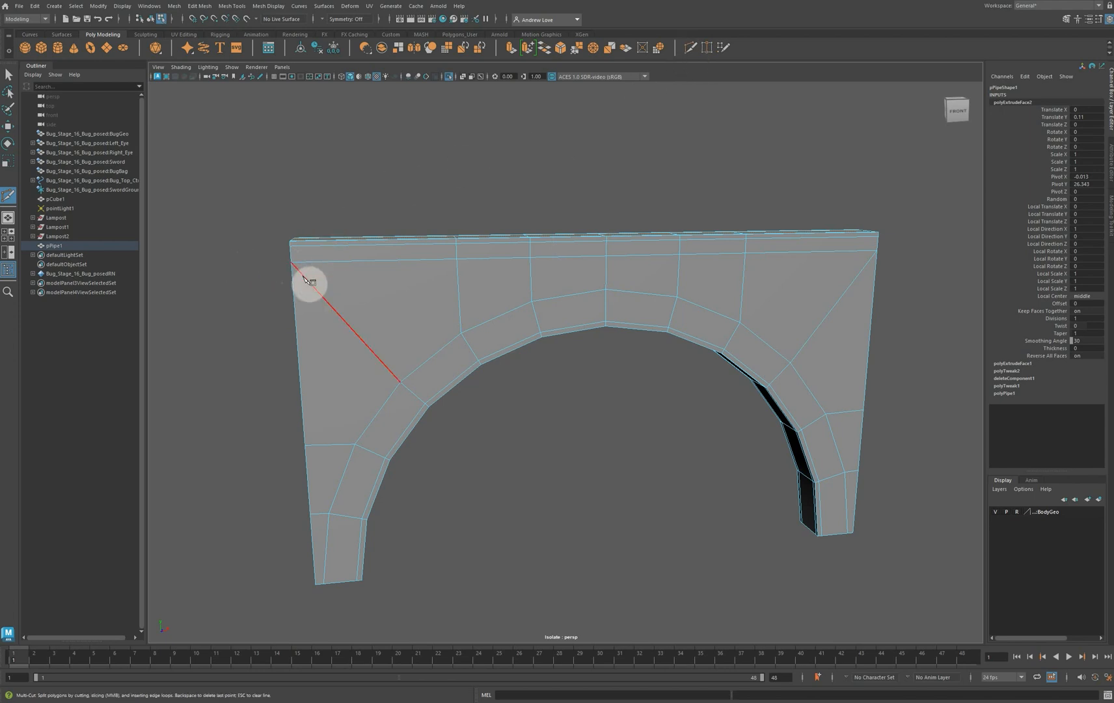
{"action": "left_click_drag", "start_coordinate": [281, 281], "coordinate": [308, 279], "text": "alt"}
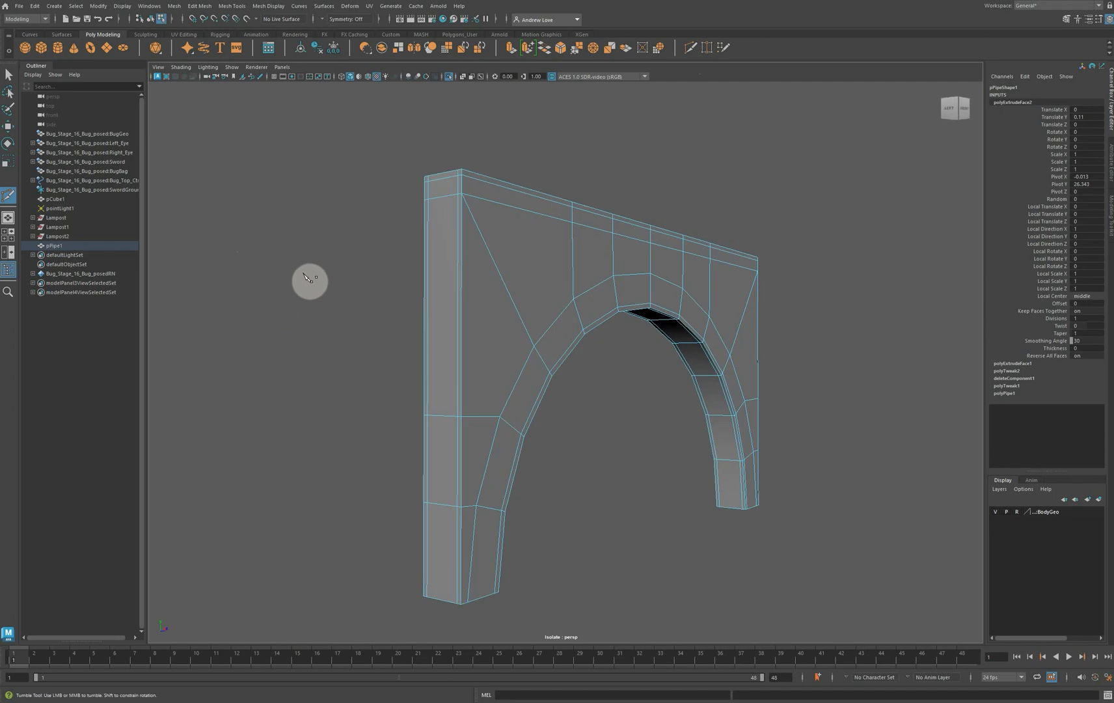
{"action": "key", "text": "q"}
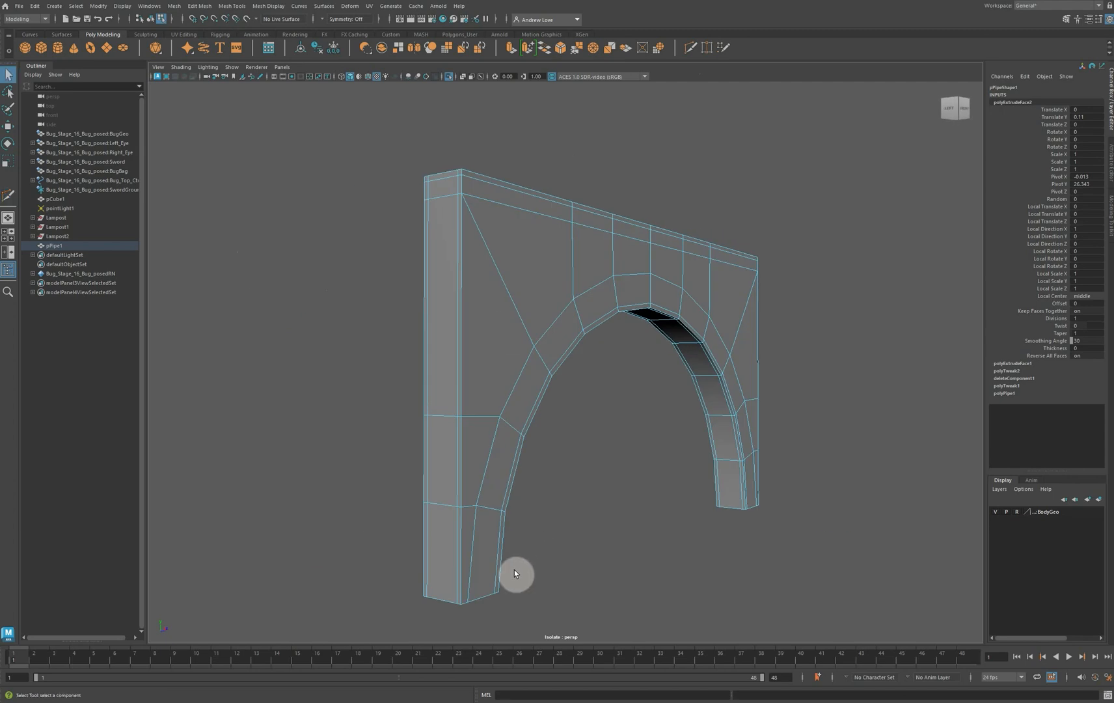
Select the outer side faces of the arch's left leg, grow the selection to their narrow borders, and extrude them outward by about 0.093
{"action": "left_click", "coordinate": [436, 545]}
{"action": "left_click", "coordinate": [436, 470], "text": "shift"}
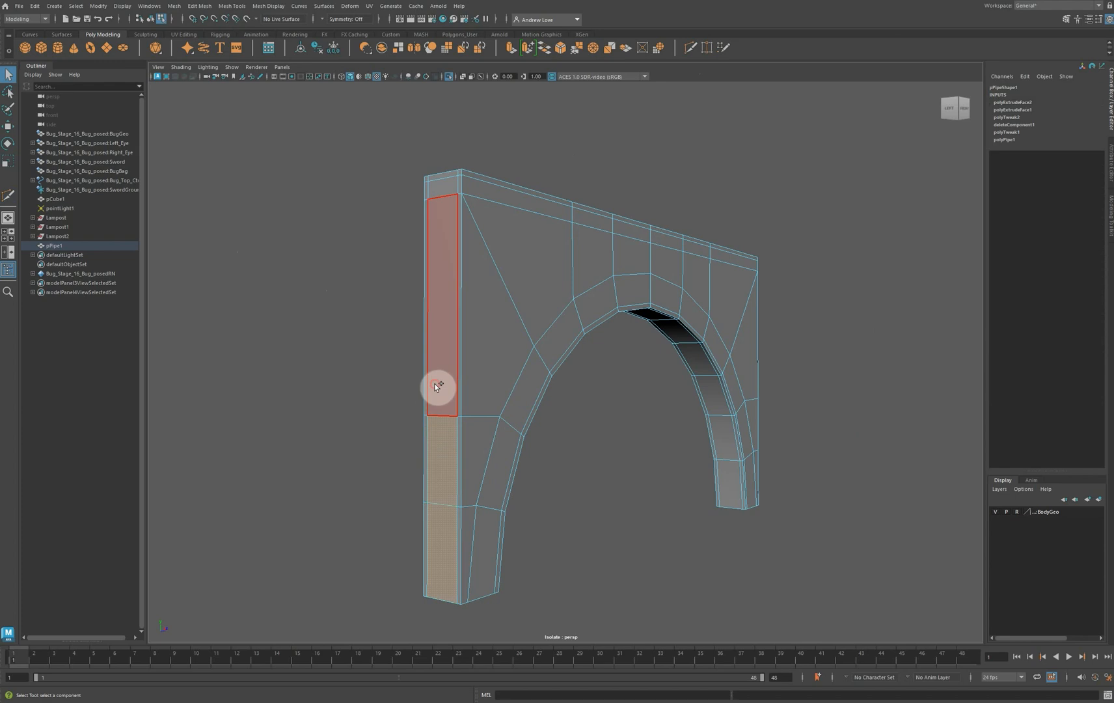
{"action": "left_click", "coordinate": [437, 388], "text": "shift"}
{"action": "left_click", "coordinate": [442, 177], "text": "shift"}
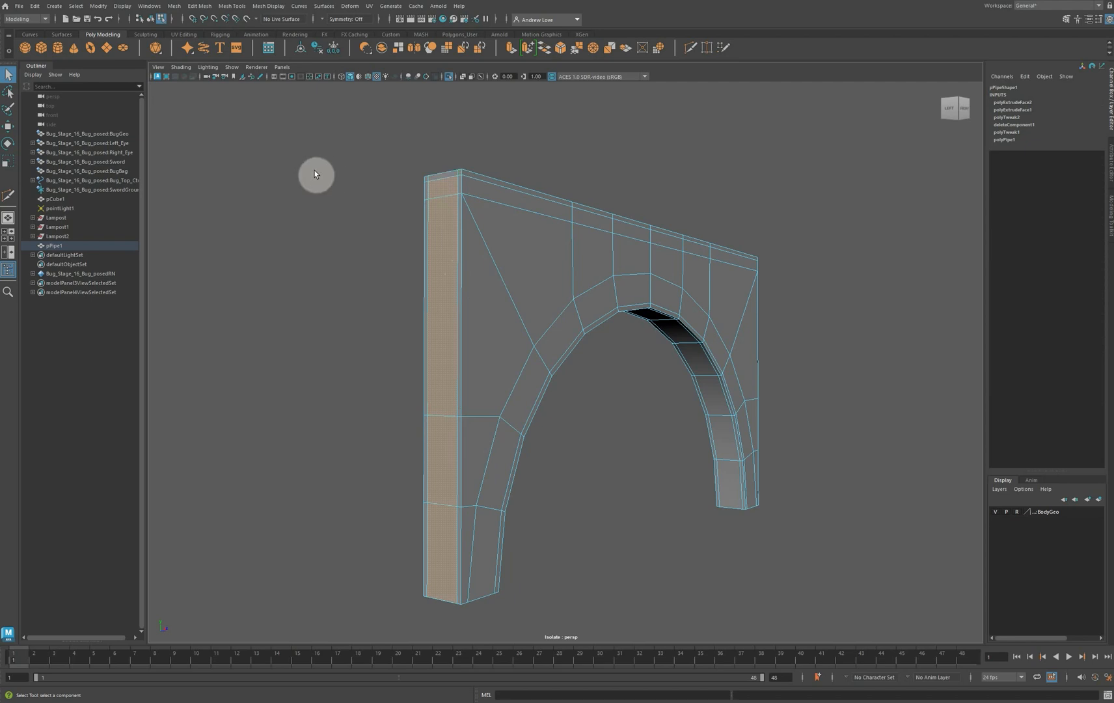
{"action": "key", "text": "shift+period"}
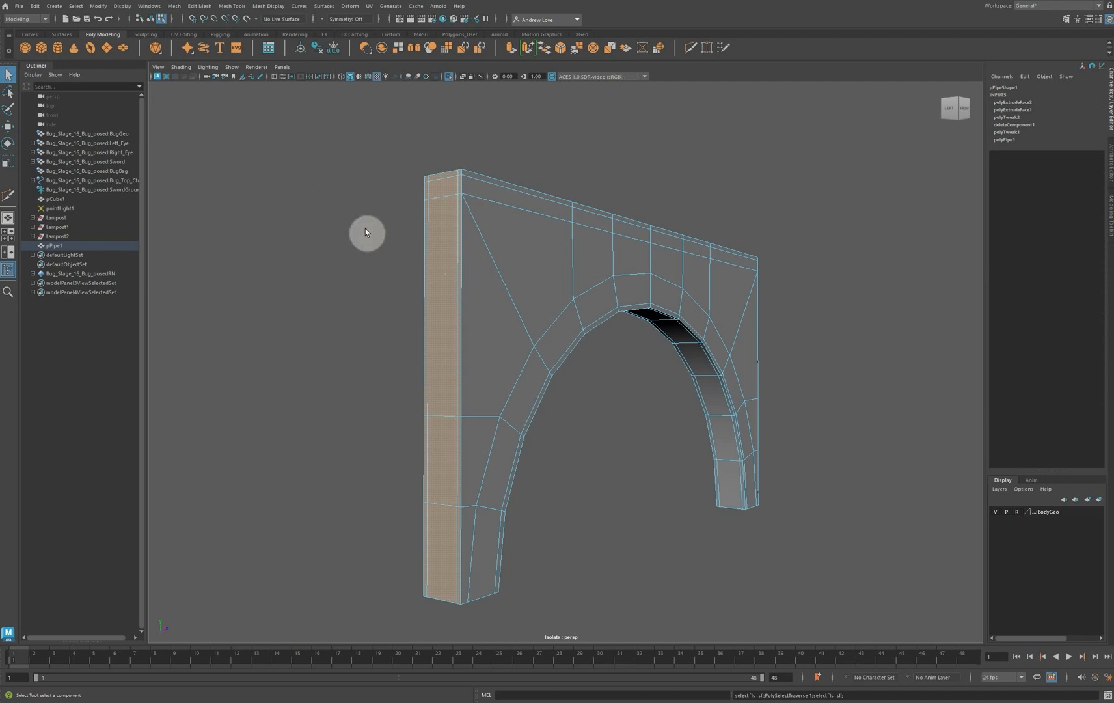
{"action": "left_click_drag", "start_coordinate": [365, 232], "coordinate": [331, 251], "text": "alt"}
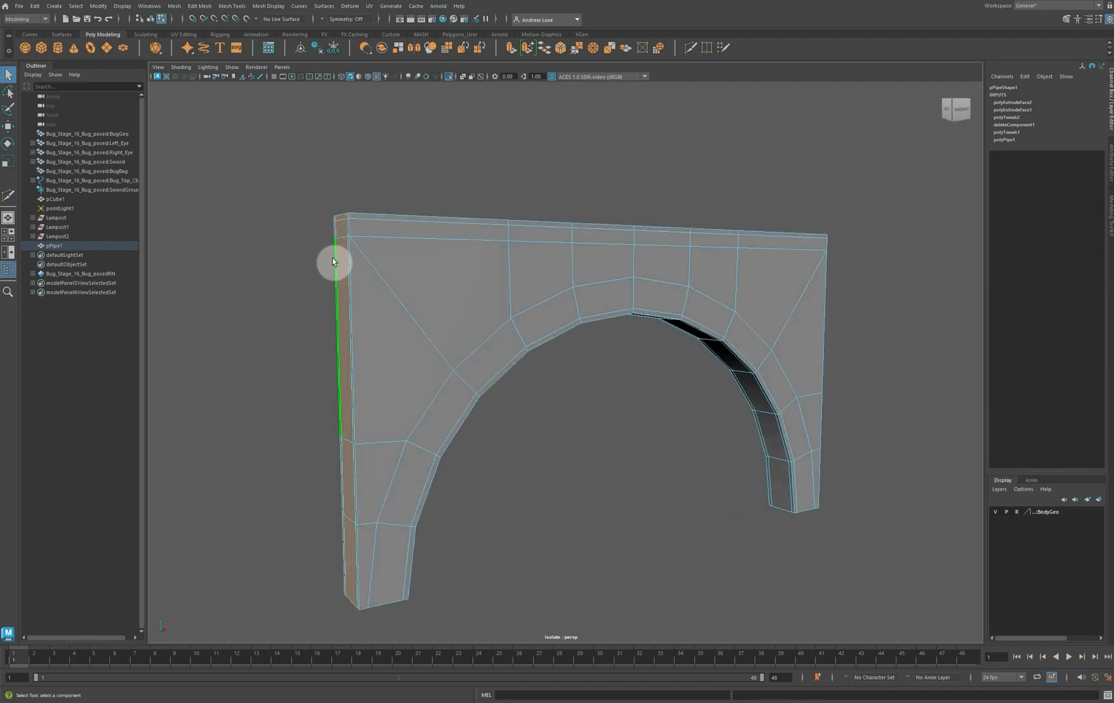
{"action": "left_click", "coordinate": [508, 49]}
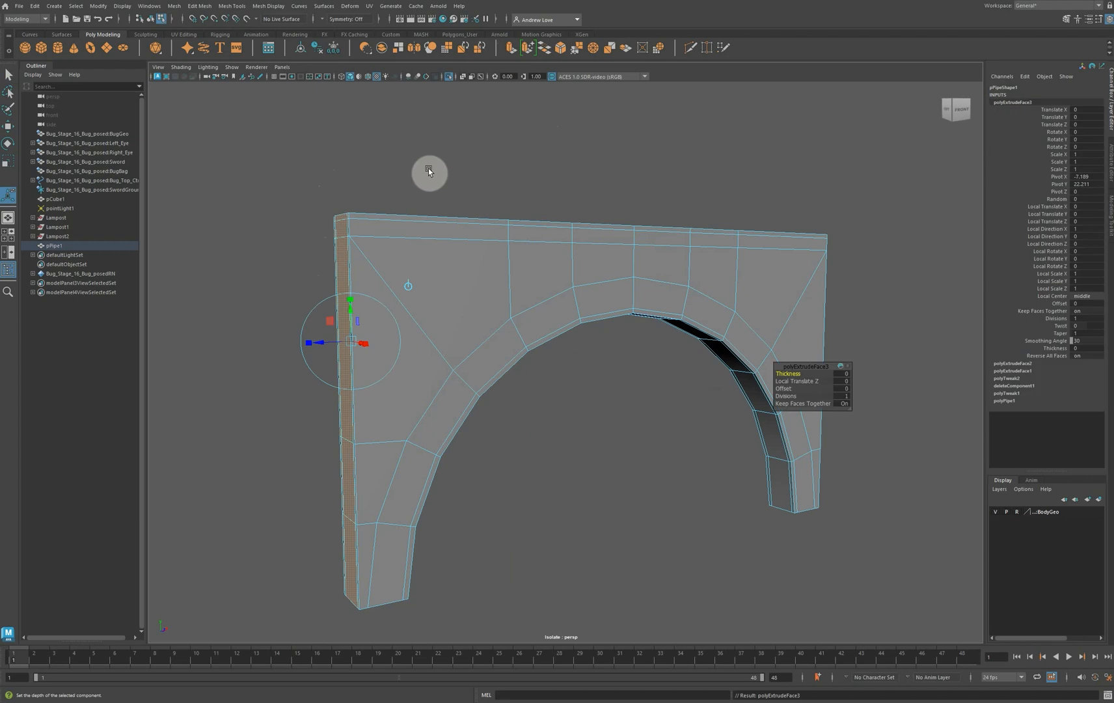
{"action": "left_click_drag", "start_coordinate": [322, 347], "coordinate": [319, 347]}
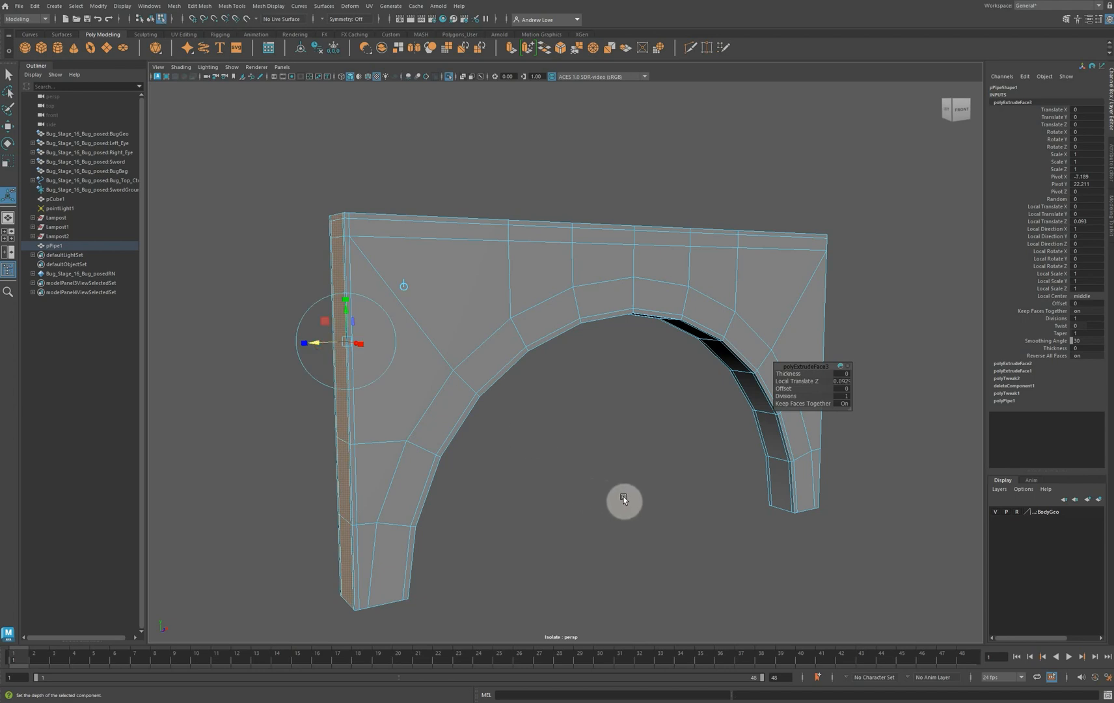
Select the right leg's full outer side including its narrow border faces, and extrude it outward by about 0.111
{"action": "left_click_drag", "start_coordinate": [623, 499], "coordinate": [539, 488], "text": "alt"}
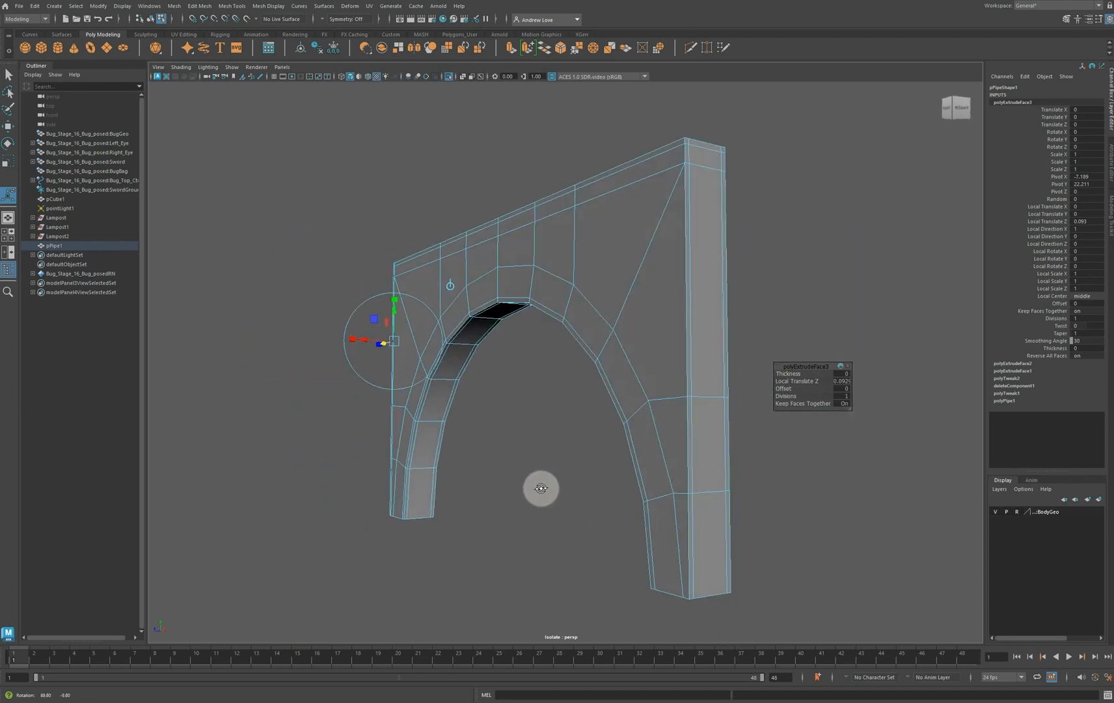
{"action": "left_click", "coordinate": [716, 524]}
{"action": "left_click", "coordinate": [711, 466], "text": "shift"}
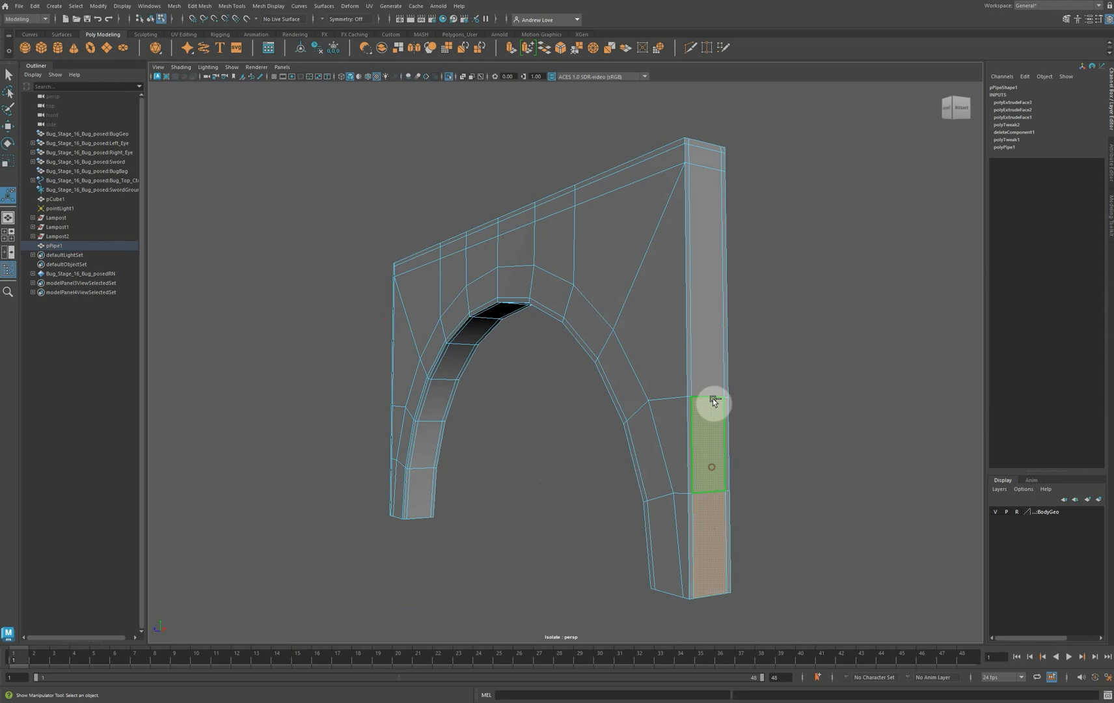
{"action": "left_click", "coordinate": [704, 369], "text": "shift"}
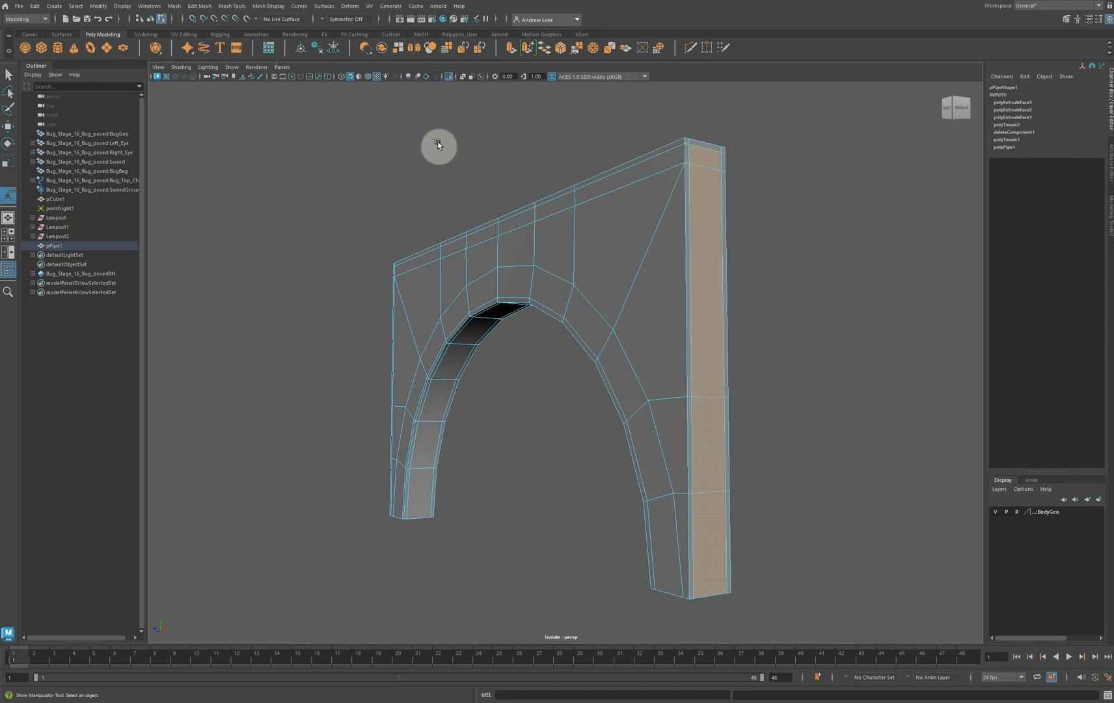
{"action": "key", "text": "shift+period"}
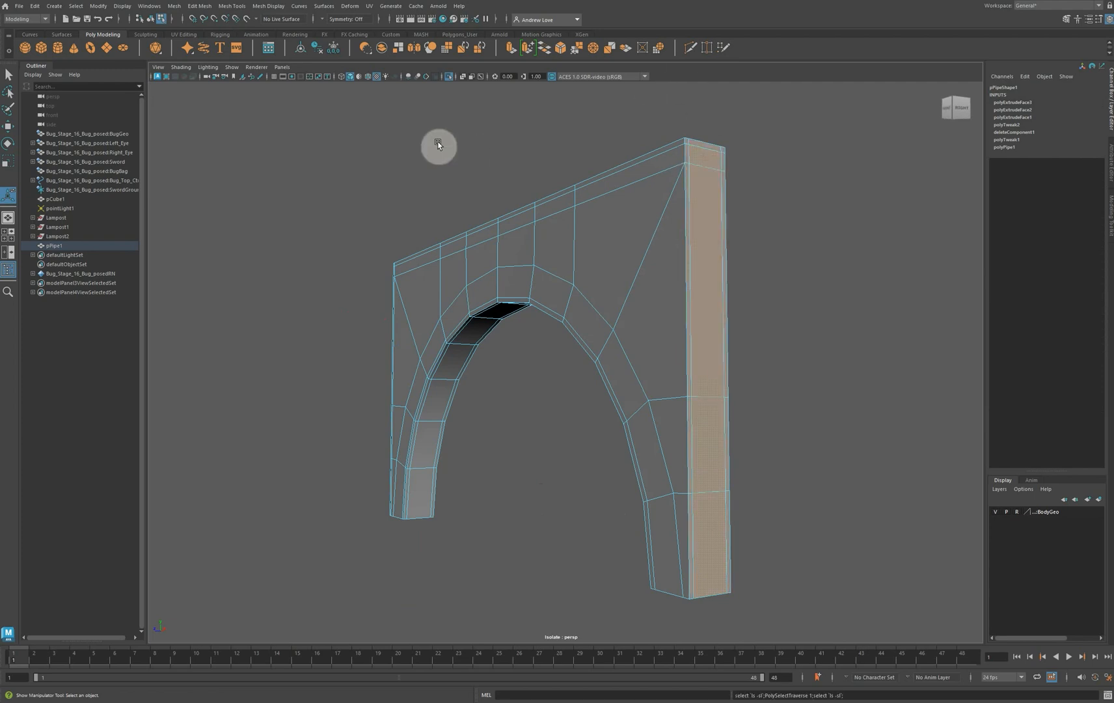
{"action": "left_click", "coordinate": [510, 46]}
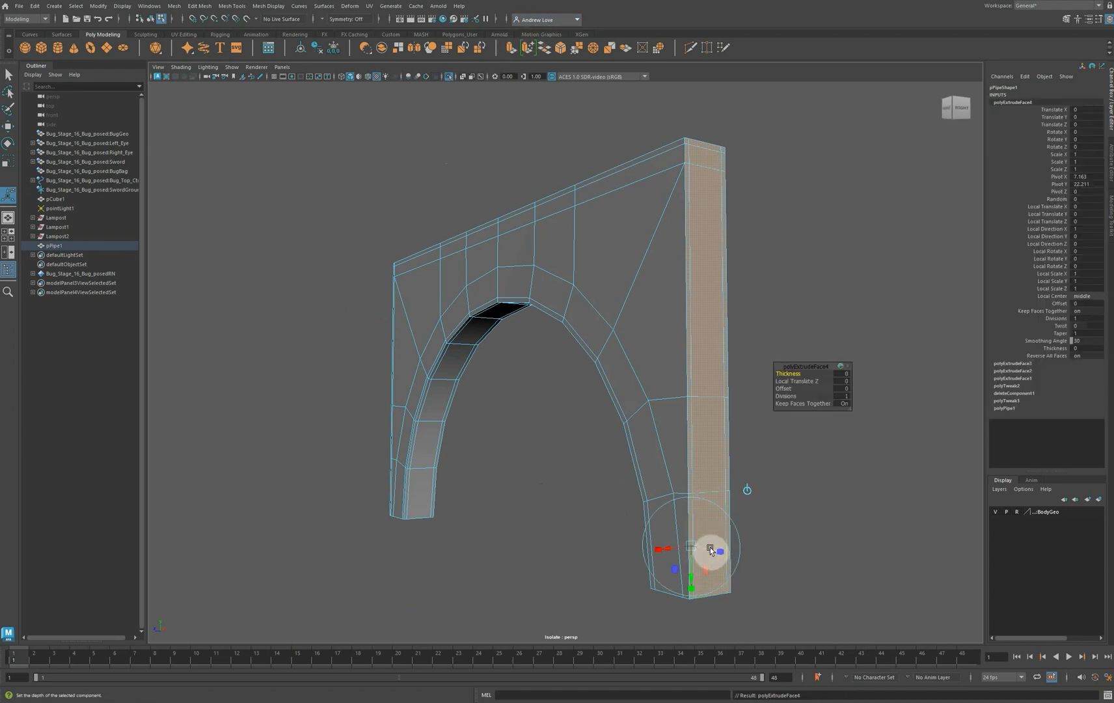
{"action": "left_click_drag", "start_coordinate": [711, 550], "coordinate": [715, 550]}
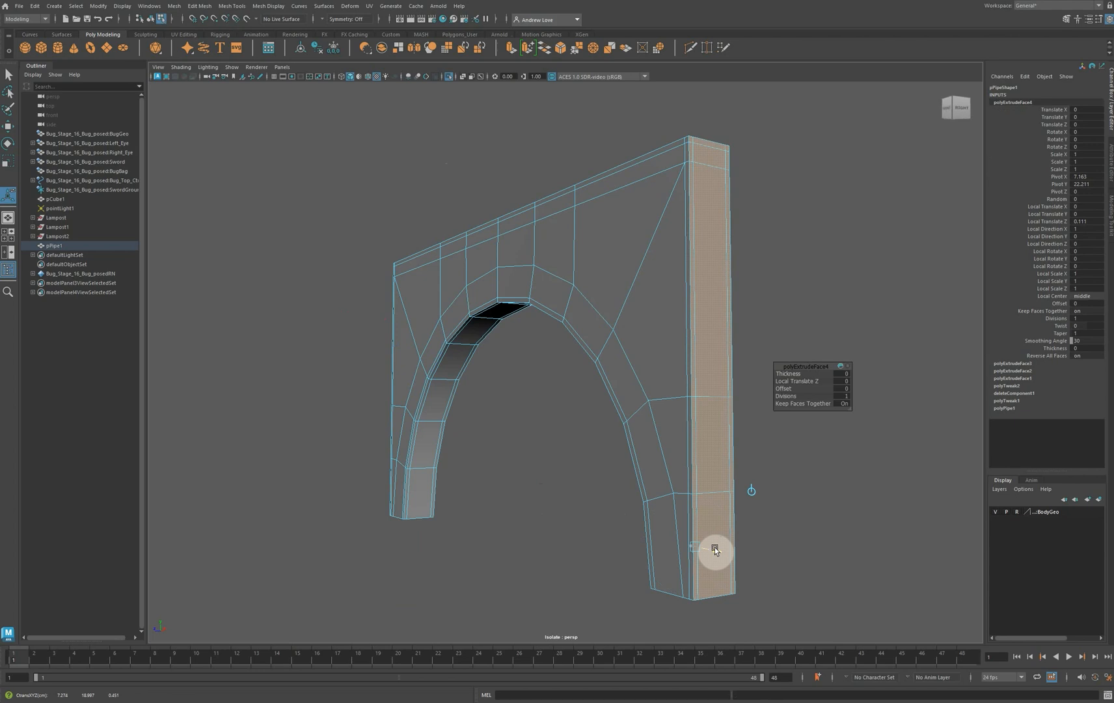
Select the open border edges under the arch's right leg and fill the hole with a cap face
{"action": "right_click_drag", "start_coordinate": [713, 550], "coordinate": [432, 466], "text": "alt"}
{"action": "left_click_drag", "start_coordinate": [336, 475], "coordinate": [499, 398], "text": "alt"}
{"action": "right_click_drag", "start_coordinate": [500, 398], "coordinate": [579, 430], "text": "alt"}
{"action": "middle_click_drag", "start_coordinate": [581, 430], "coordinate": [439, 369], "text": "alt"}
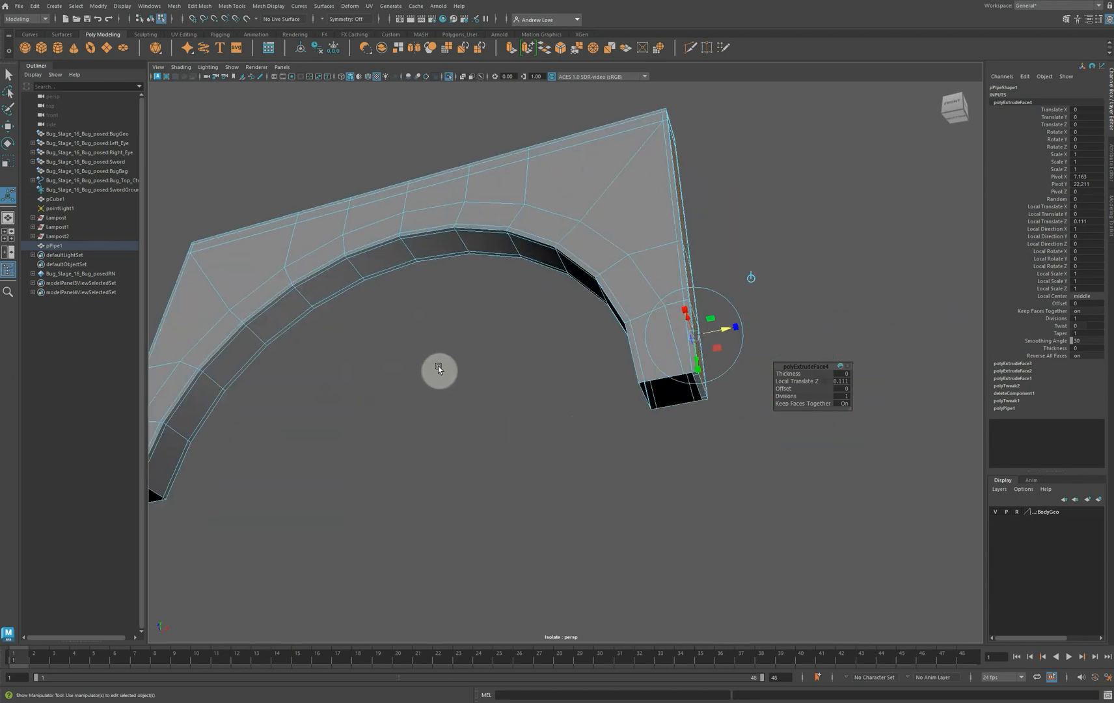
{"action": "right_click_drag", "start_coordinate": [440, 369], "coordinate": [460, 372], "text": "alt"}
{"action": "middle_click_drag", "start_coordinate": [469, 397], "coordinate": [340, 232], "text": "alt"}
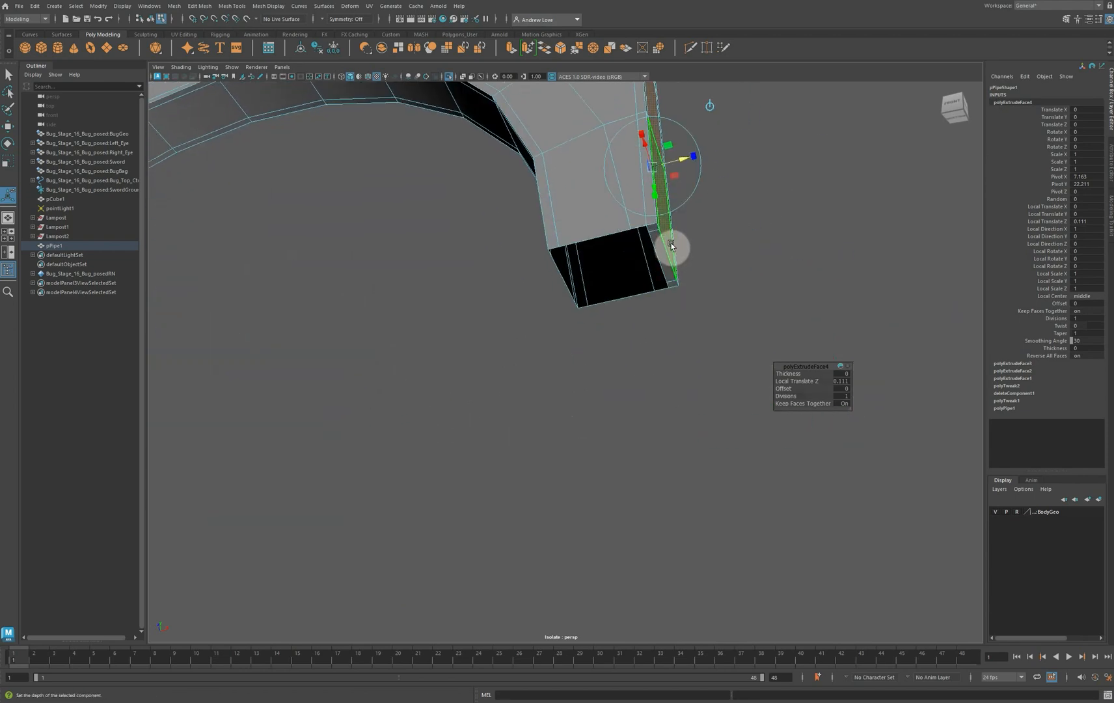
{"action": "left_click", "coordinate": [462, 249]}
{"action": "right_click_drag", "start_coordinate": [605, 169], "coordinate": [599, 148]}
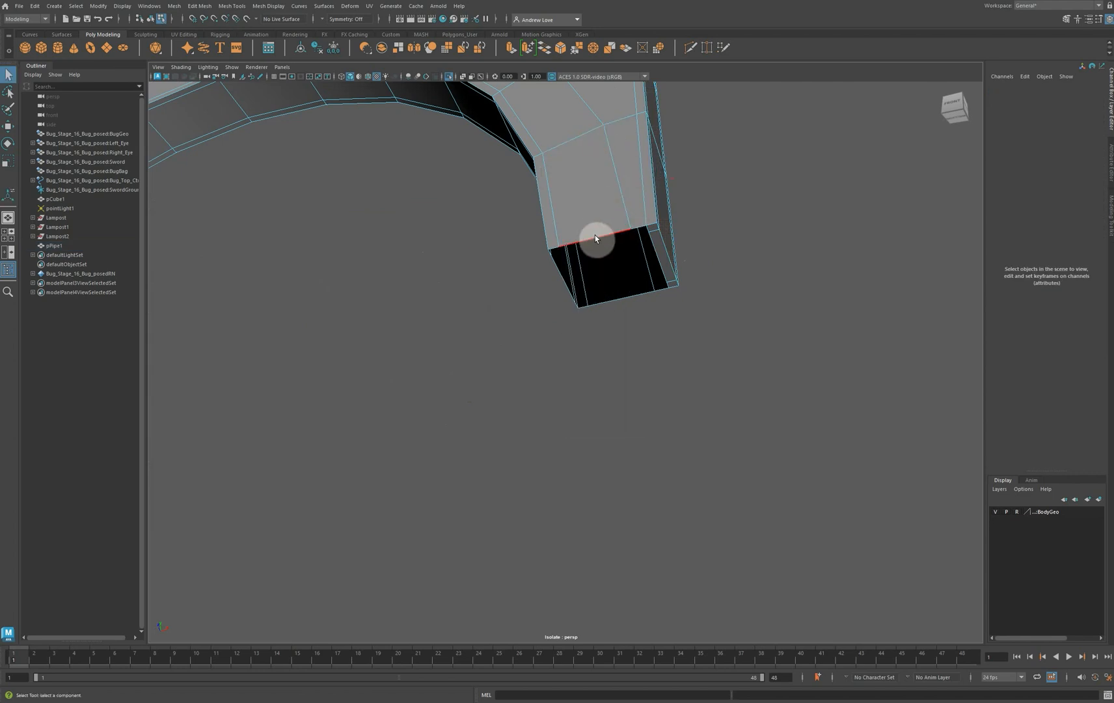
{"action": "left_click", "coordinate": [595, 240]}
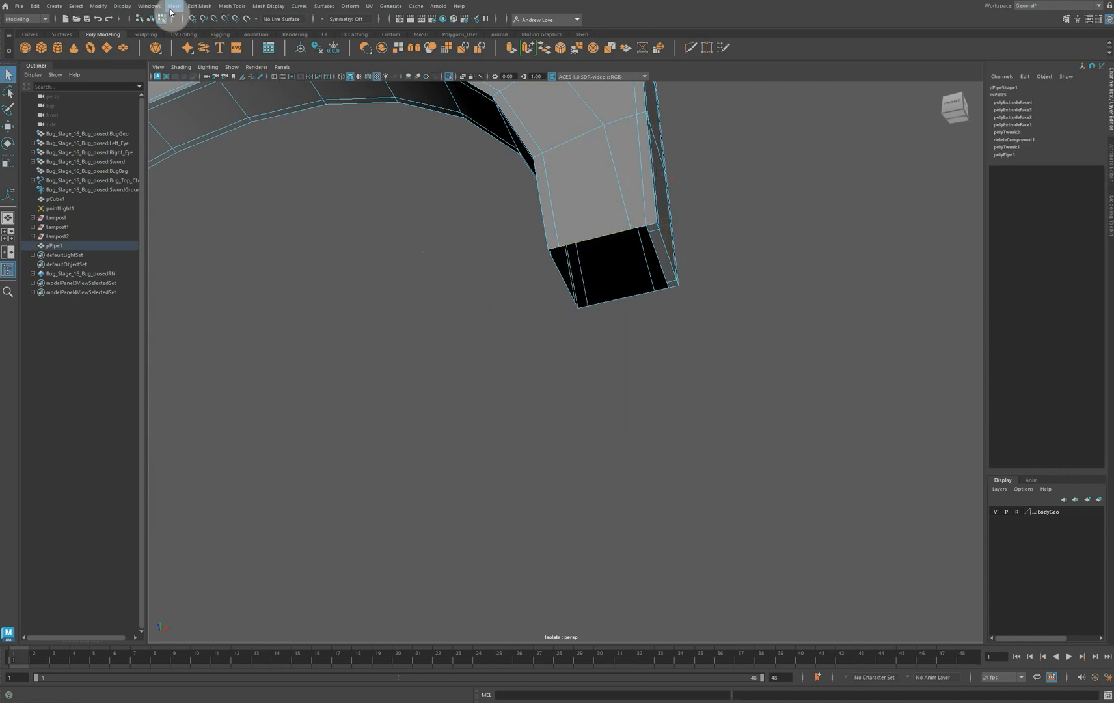
{"action": "left_click", "coordinate": [173, 9]}
{"action": "left_click", "coordinate": [215, 82]}
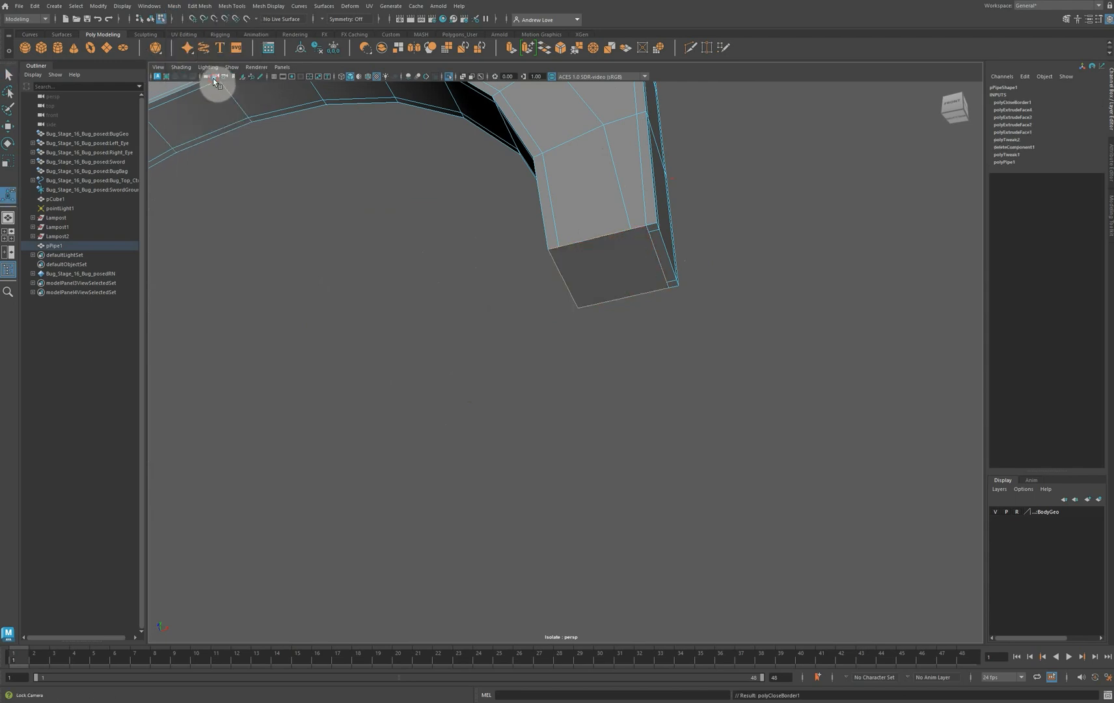
Cut two front-to-back edges across the right leg's bottom cap with Multi-Cut, continuing the vertical edge loops of the leg
{"action": "left_click", "coordinate": [691, 48]}
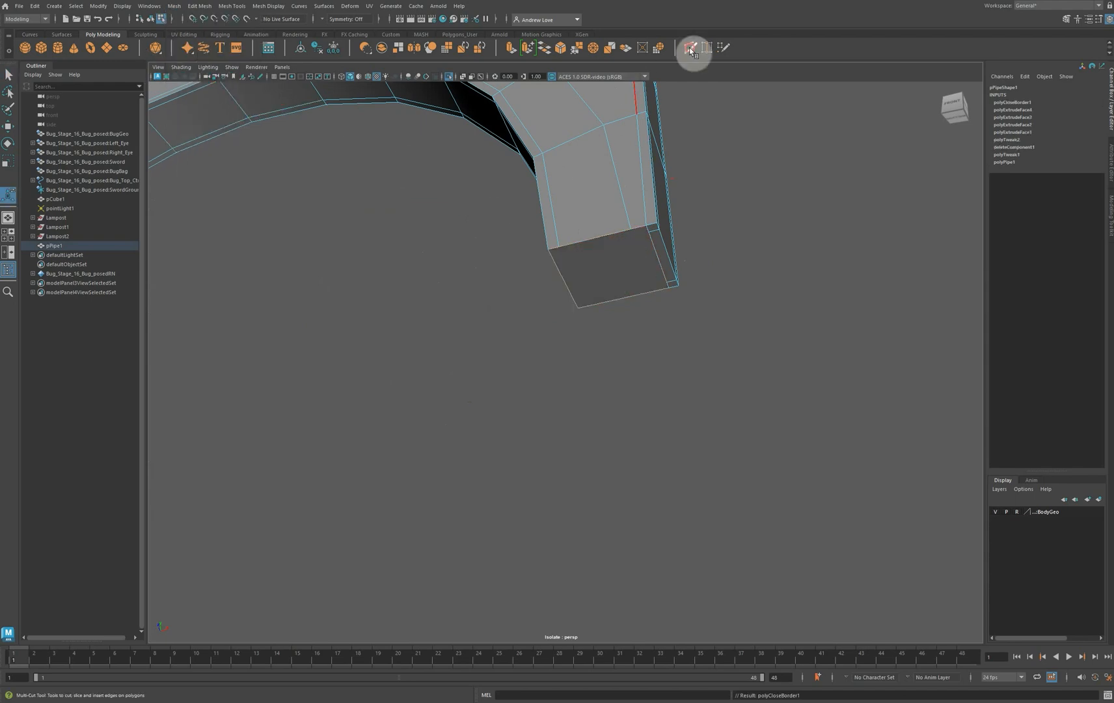
{"action": "left_click", "coordinate": [630, 229]}
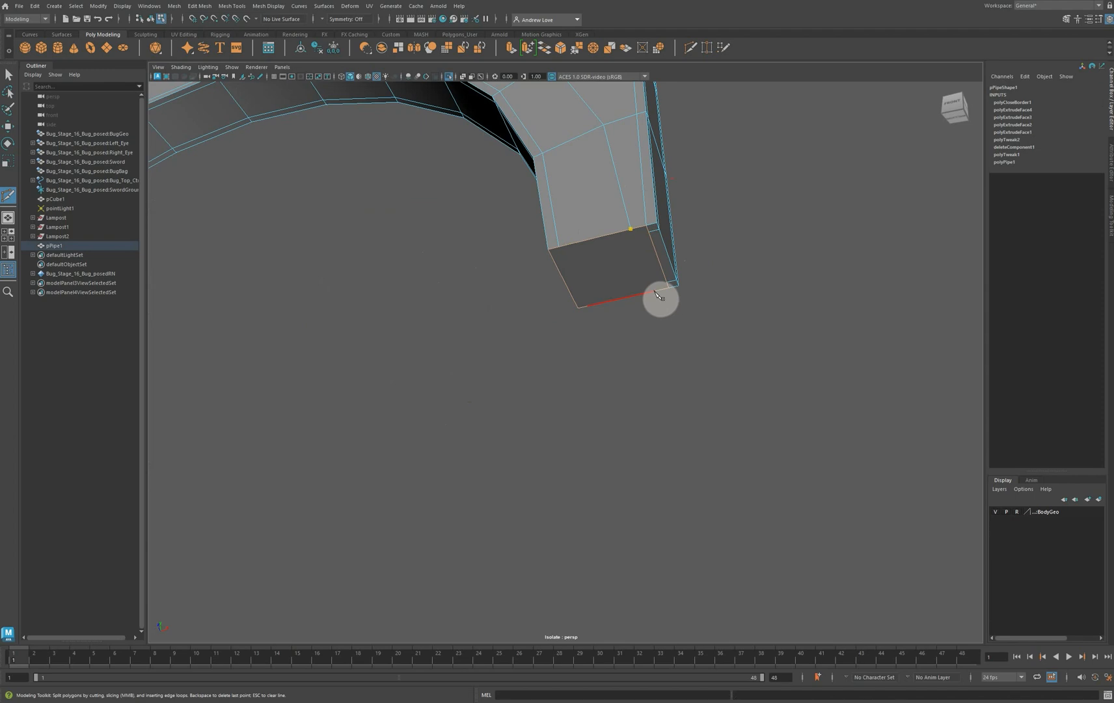
{"action": "left_click", "coordinate": [655, 293]}
{"action": "key", "text": "Return"}
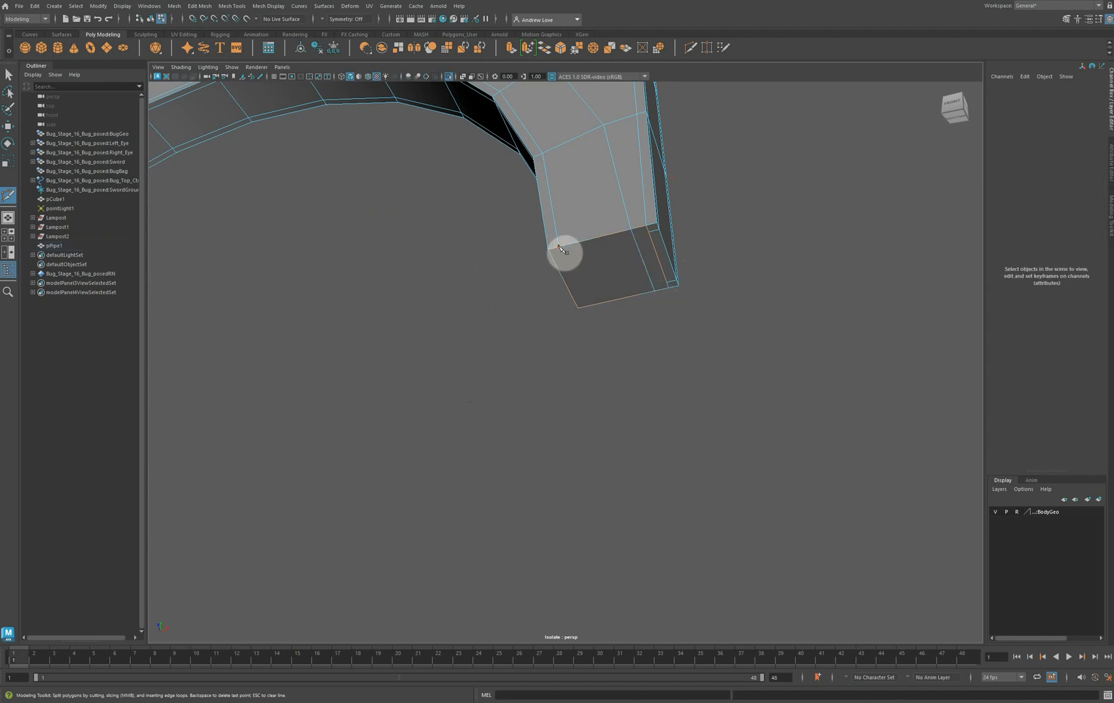
{"action": "left_click", "coordinate": [560, 247]}
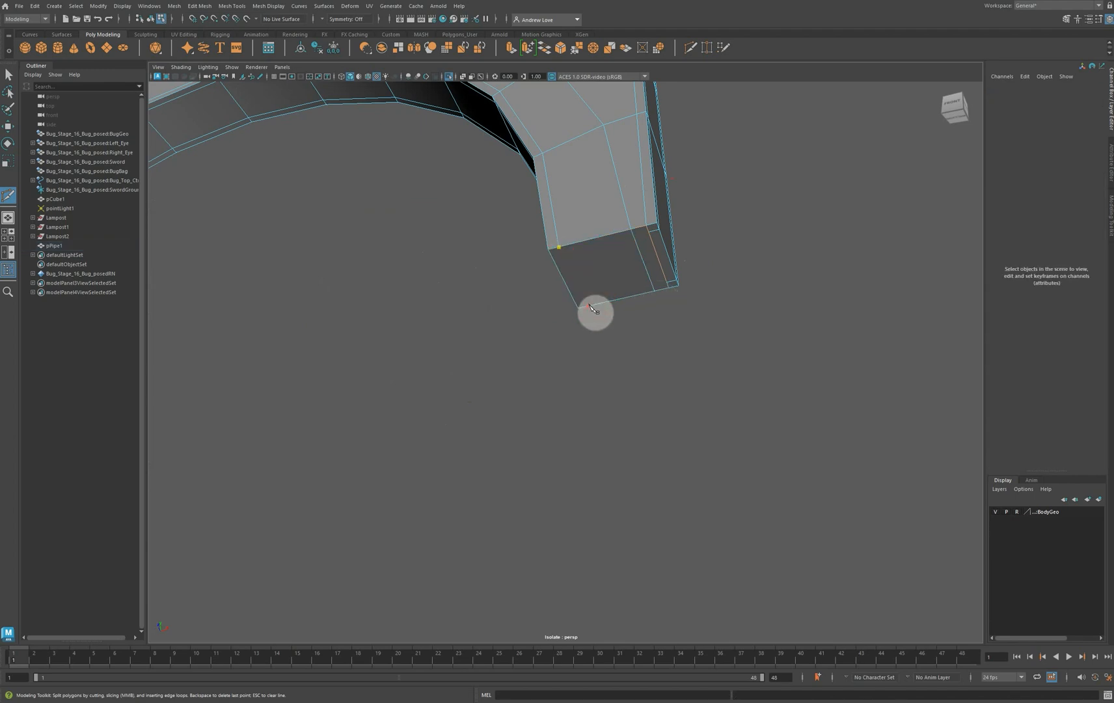
{"action": "left_click", "coordinate": [589, 306]}
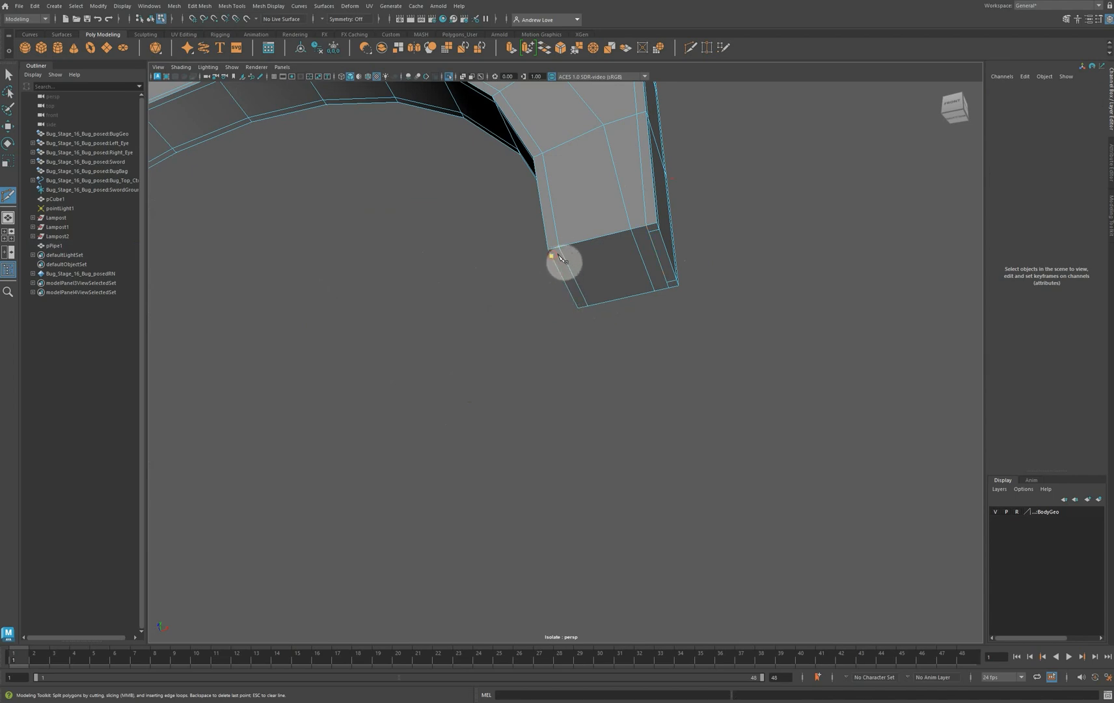
Cut two side-to-side edges along the front and back borders of the right leg's cap, and preview the arch smoothed
{"action": "left_click", "coordinate": [551, 256]}
{"action": "left_click", "coordinate": [651, 233]}
{"action": "key", "text": "Return"}
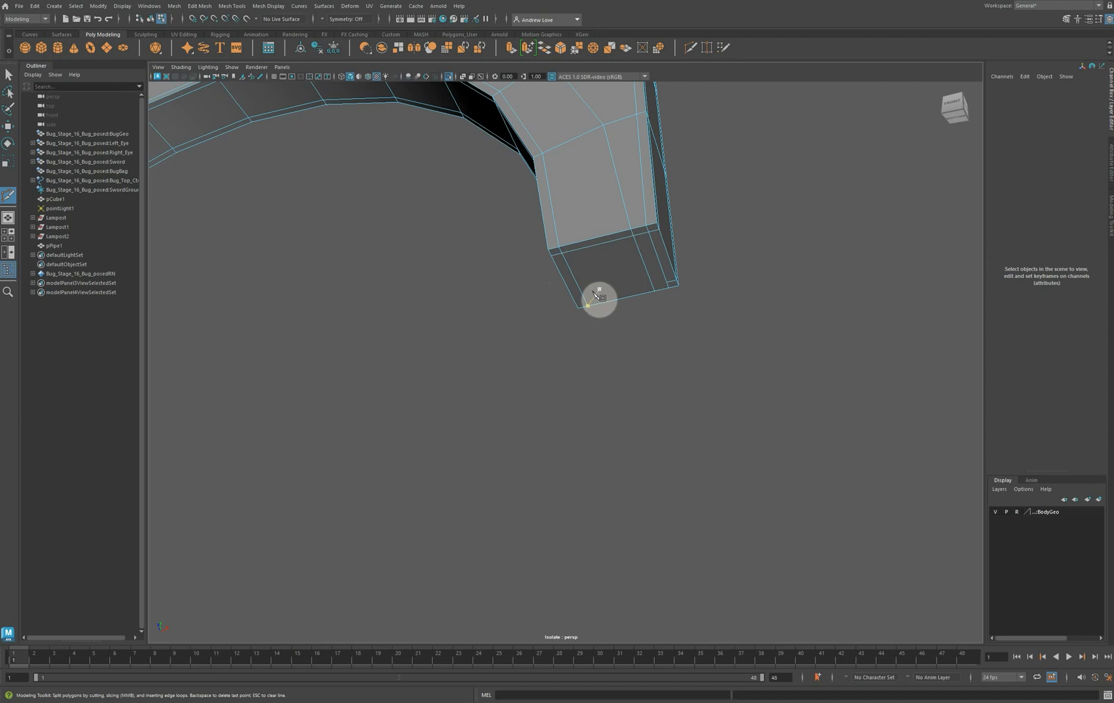
{"action": "left_click", "coordinate": [576, 303]}
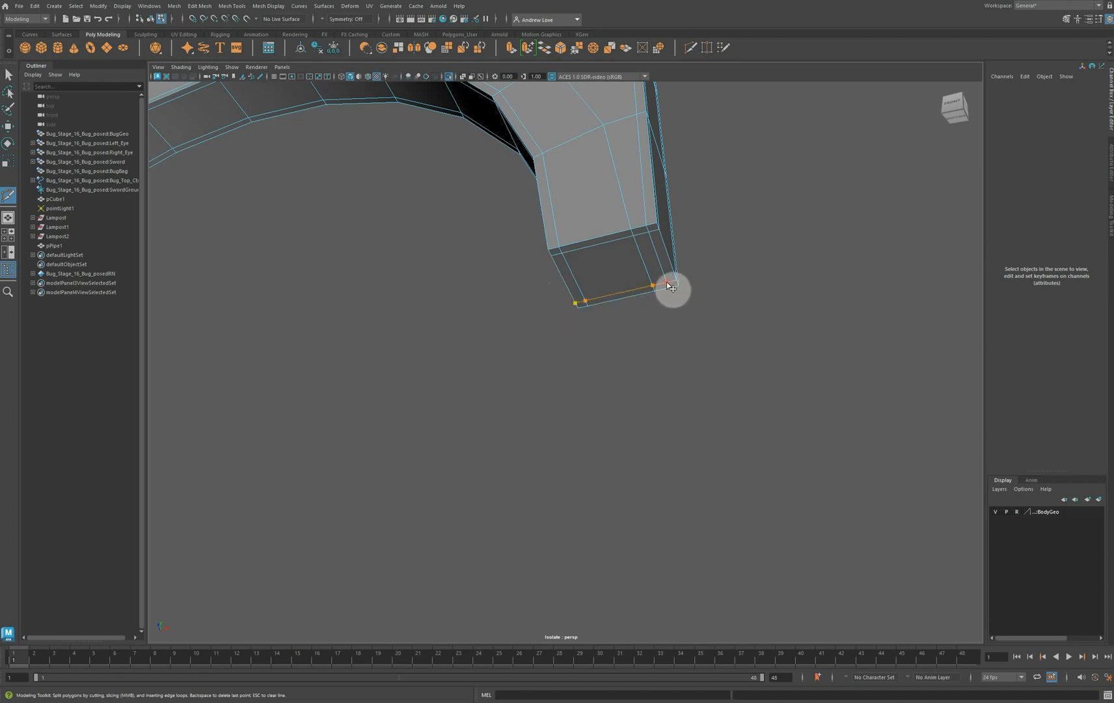
{"action": "left_click", "coordinate": [667, 282]}
{"action": "key", "text": "Return"}
{"action": "scroll", "coordinate": [419, 287], "scroll_direction": "down", "scroll_amount": 4}
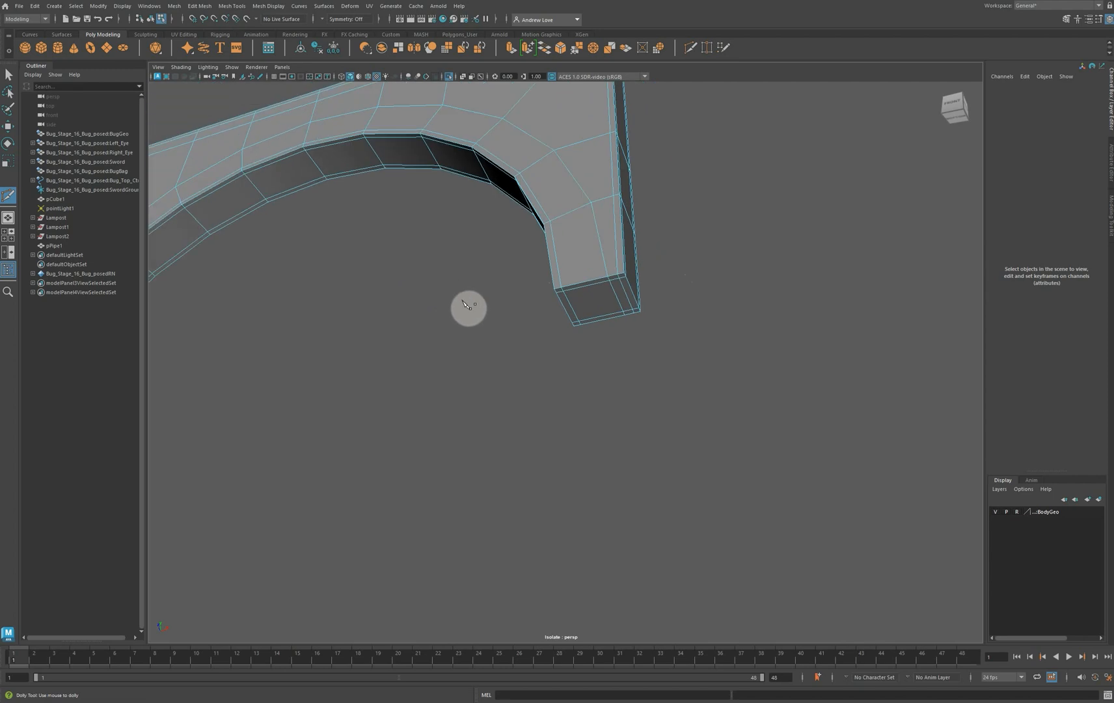
{"action": "key", "text": "3"}
{"action": "left_click_drag", "start_coordinate": [472, 313], "coordinate": [411, 378], "text": "alt"}
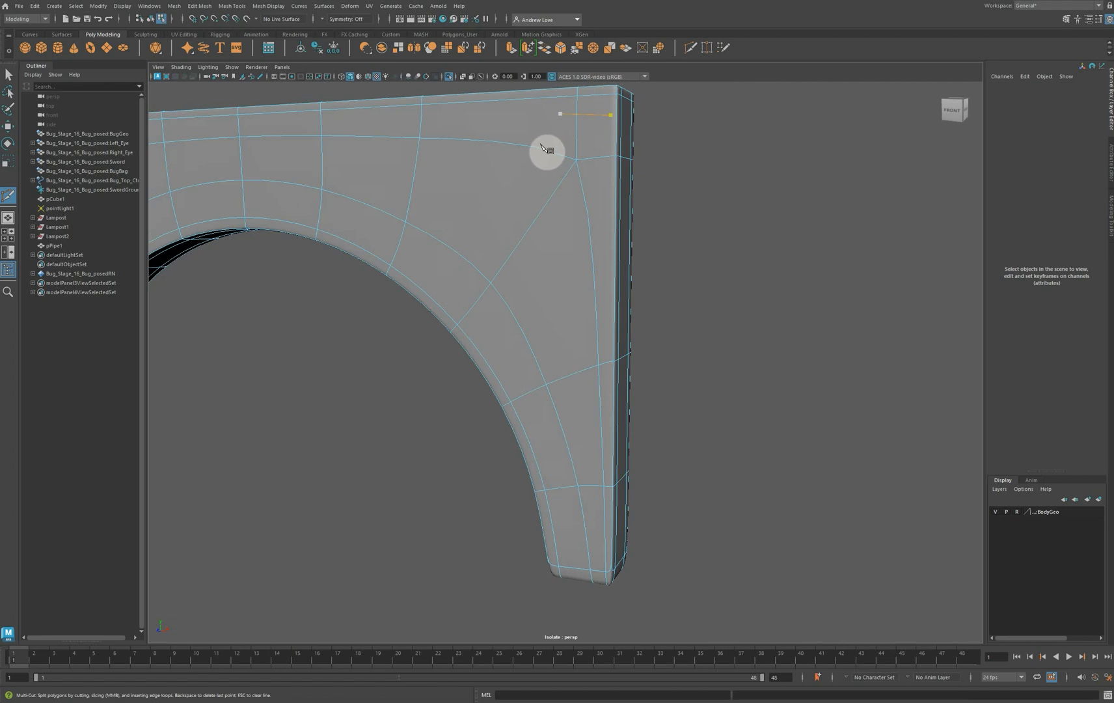
{"action": "left_click_drag", "start_coordinate": [324, 434], "coordinate": [425, 455], "text": "alt"}
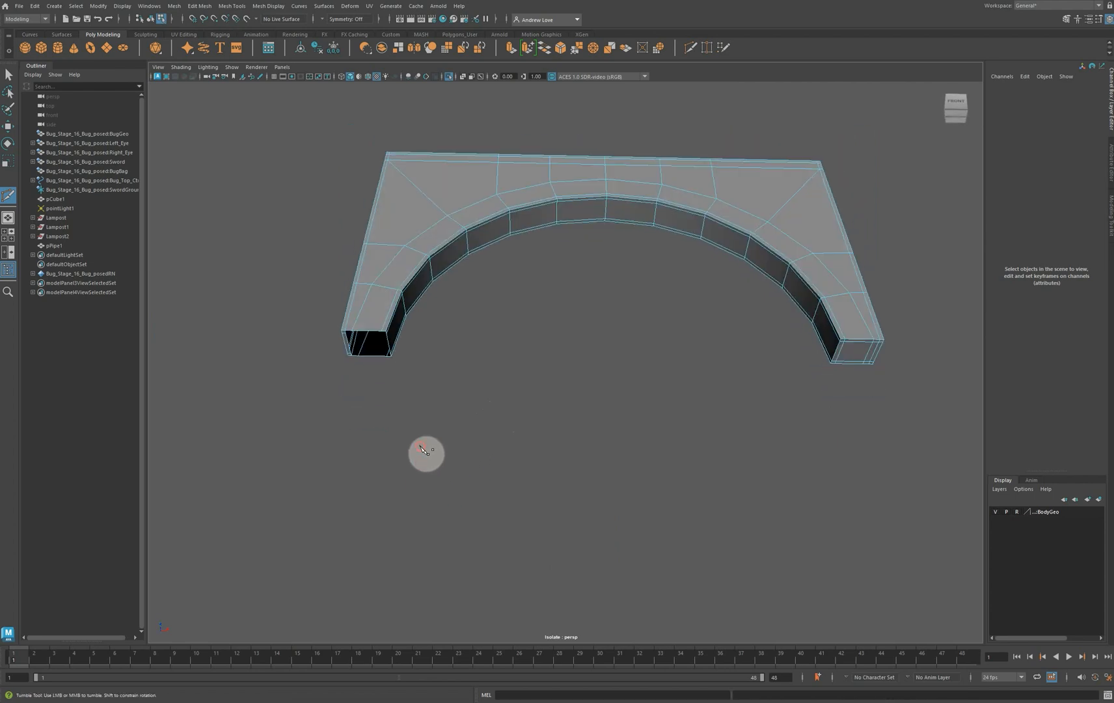
Select the open border edges under the arch's left leg and fill the hole with a cap face
{"action": "right_click_drag", "start_coordinate": [424, 454], "coordinate": [387, 430], "text": "alt"}
{"action": "middle_click_drag", "start_coordinate": [388, 429], "coordinate": [512, 447], "text": "alt"}
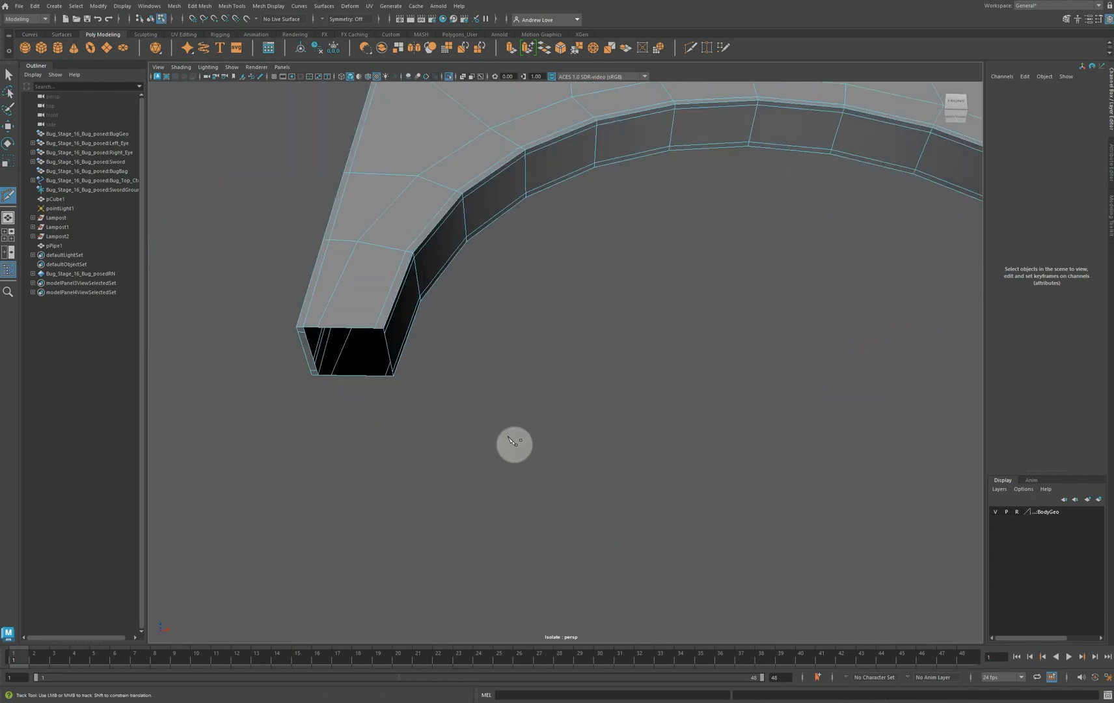
{"action": "key", "text": "q"}
{"action": "left_click", "coordinate": [359, 323]}
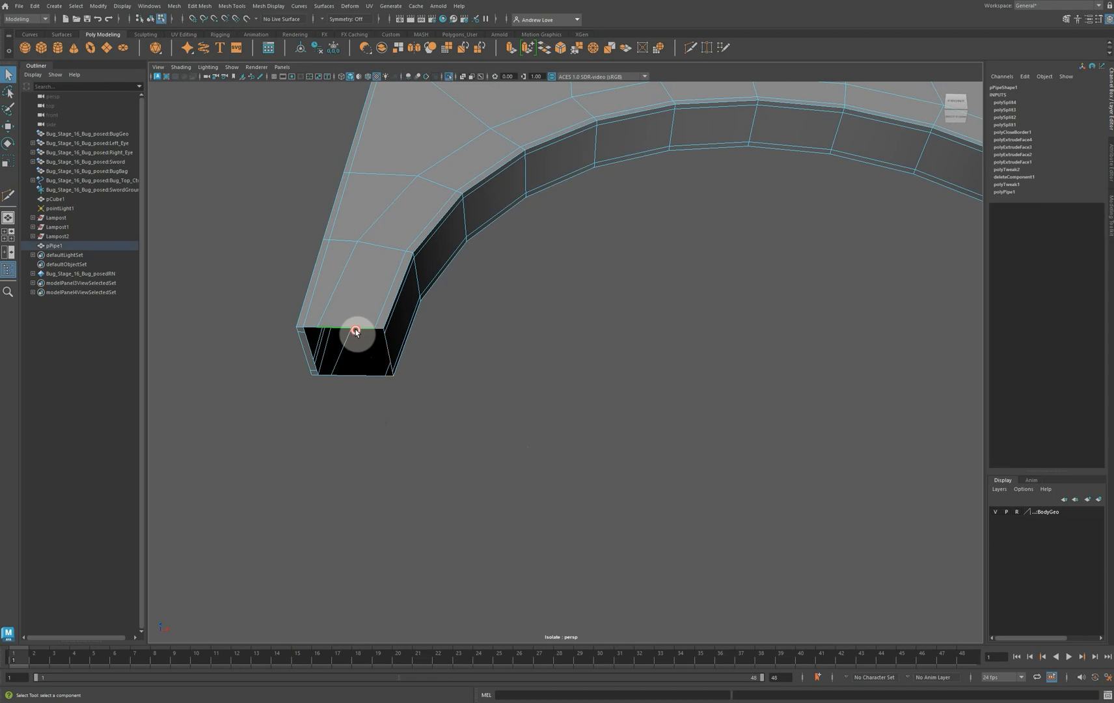
{"action": "left_click", "coordinate": [173, 7]}
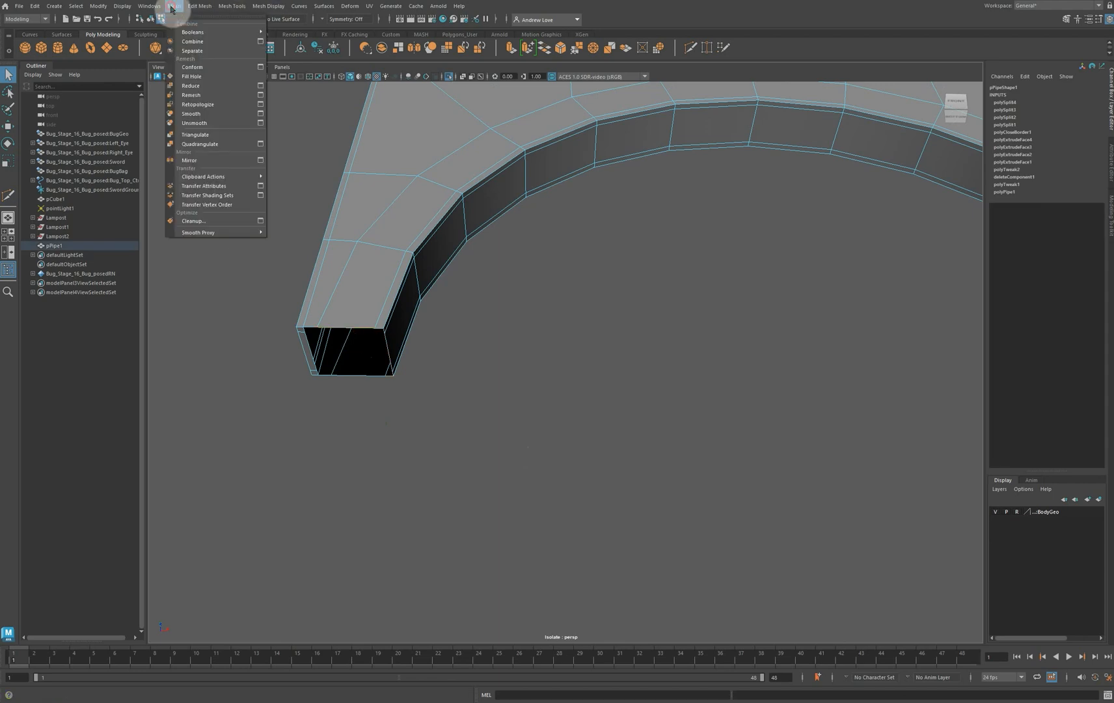
{"action": "left_click", "coordinate": [229, 76]}
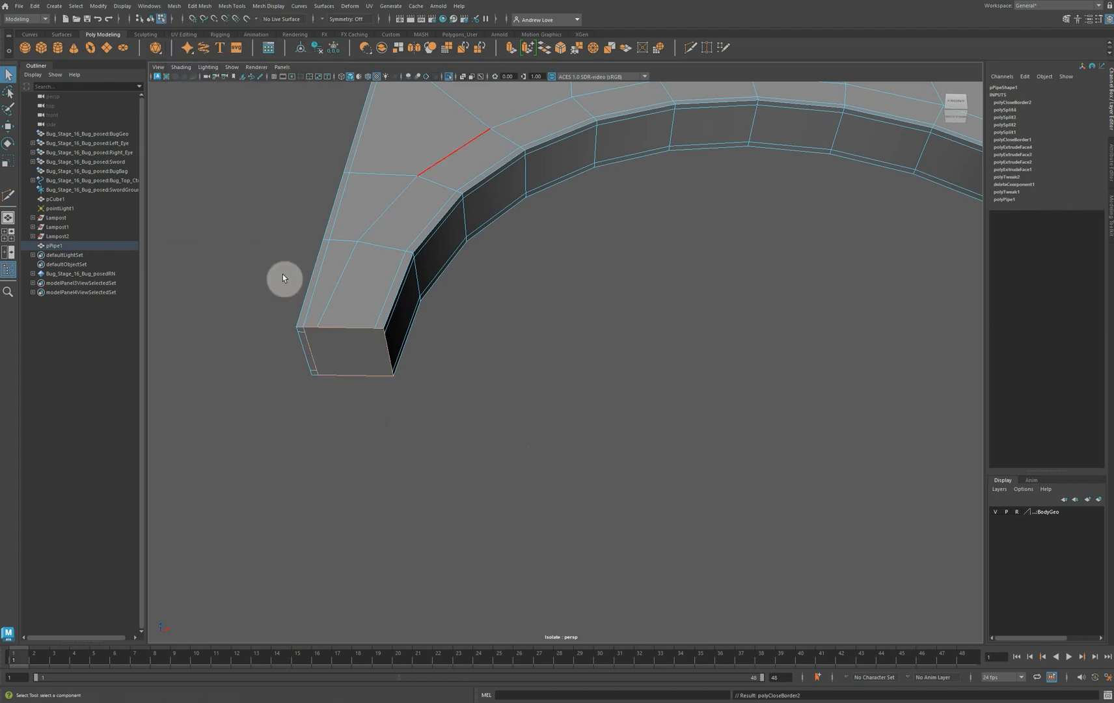
Cut two side-to-side edges across the left leg's cap near its front and back borders with Multi-Cut
{"action": "left_click", "coordinate": [656, 46]}
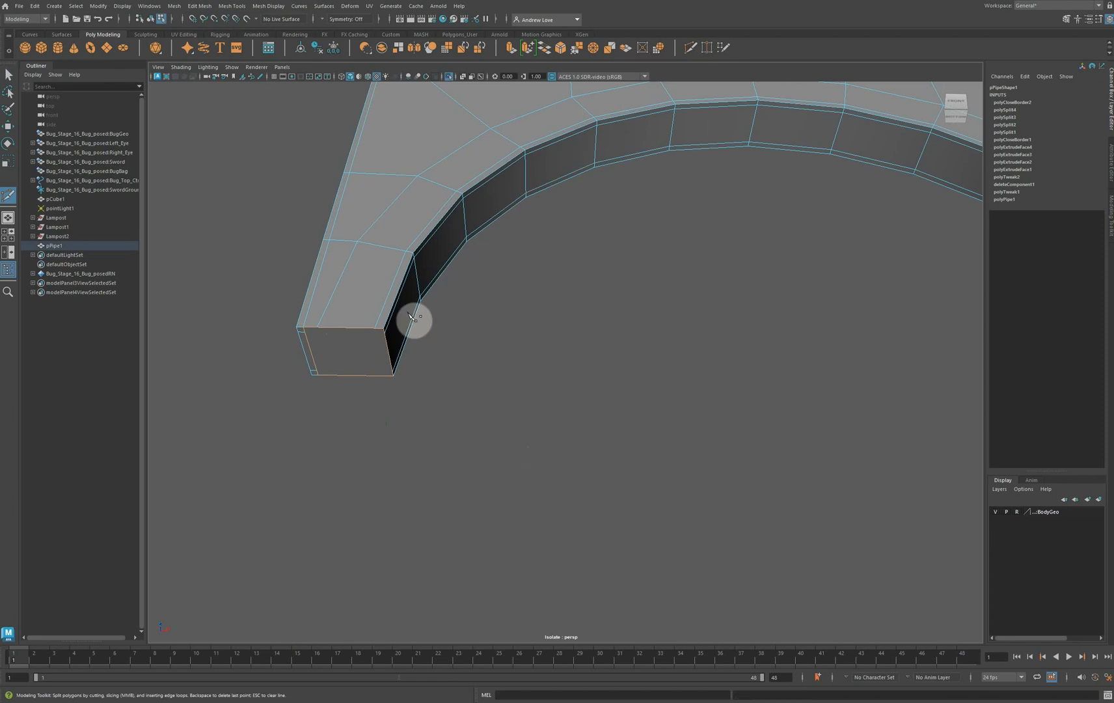
{"action": "left_click", "coordinate": [304, 332]}
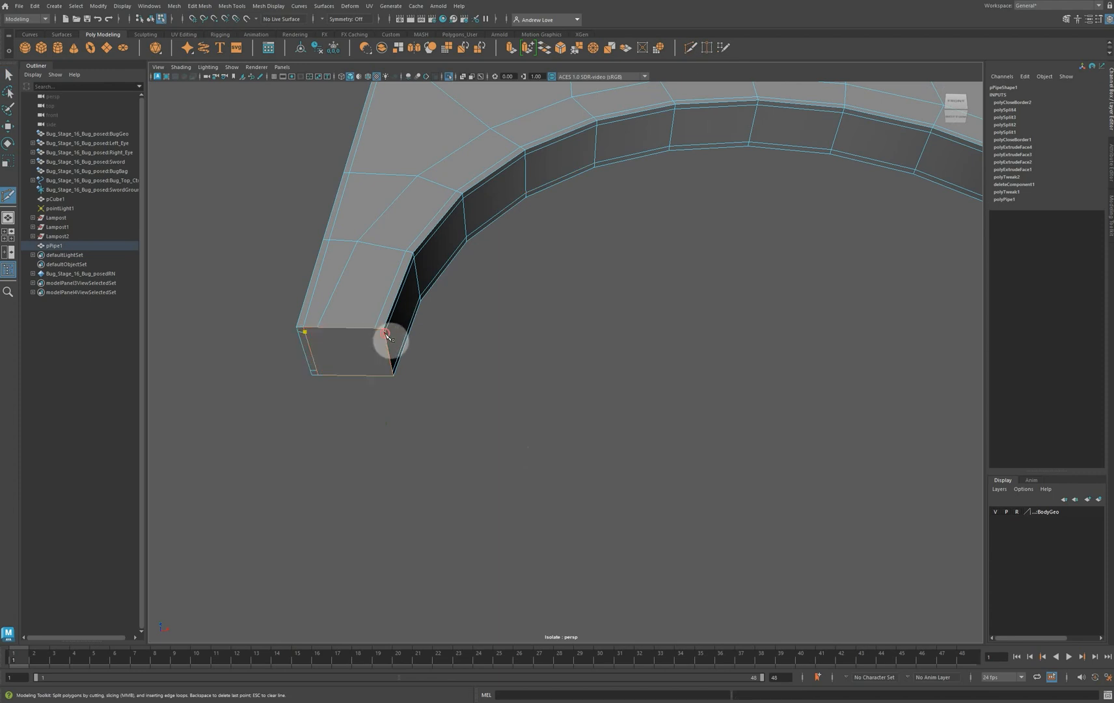
{"action": "right_click", "coordinate": [385, 334]}
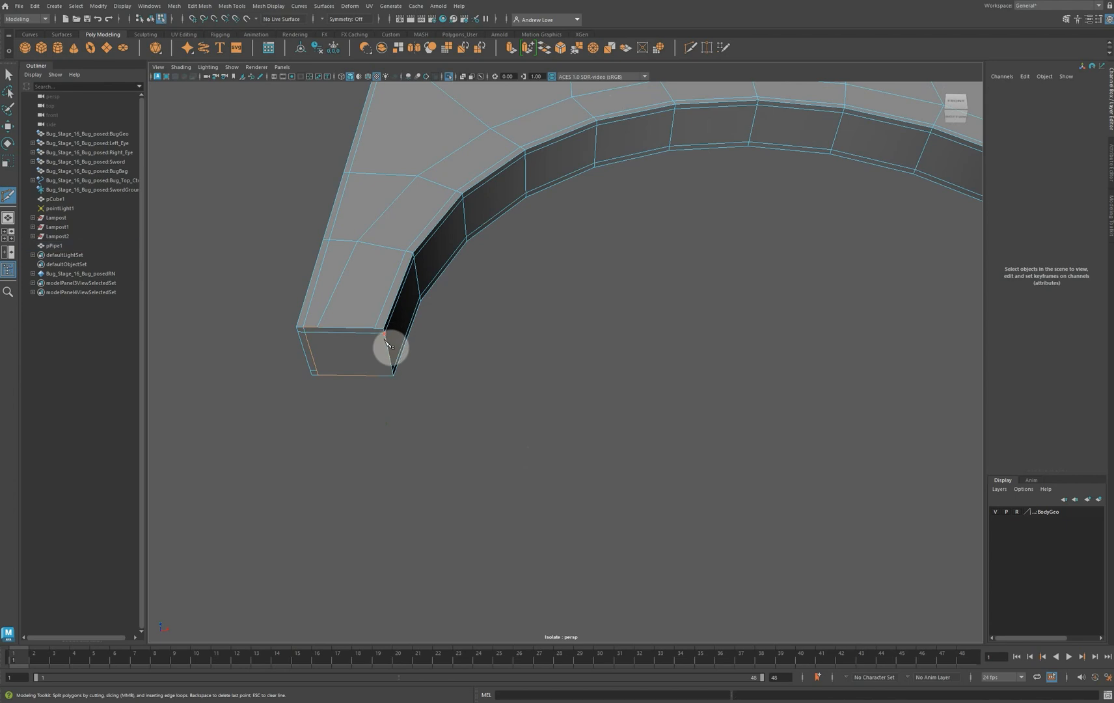
{"action": "left_click", "coordinate": [317, 371]}
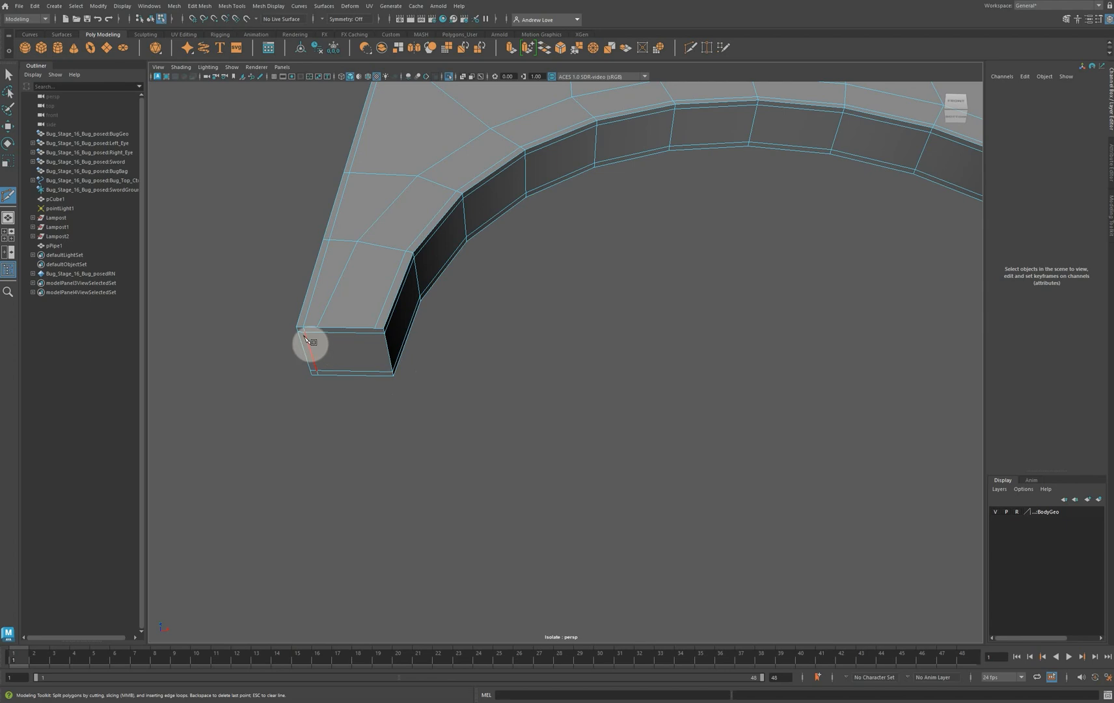
Cut two front-to-back edges across the left leg's cap, connecting the vertical edge loops on its front and back sides
{"action": "scroll", "coordinate": [263, 320], "scroll_direction": "up", "scroll_amount": 4}
{"action": "middle_click_drag", "start_coordinate": [294, 305], "coordinate": [521, 308], "text": "alt"}
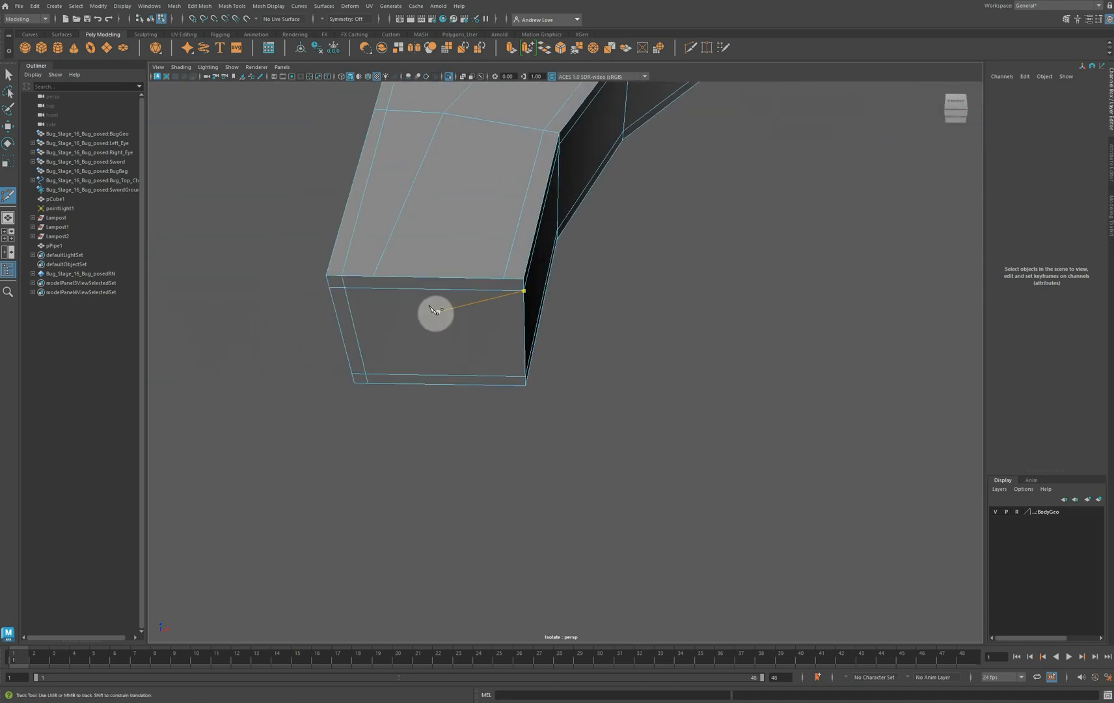
{"action": "left_click", "coordinate": [374, 277]}
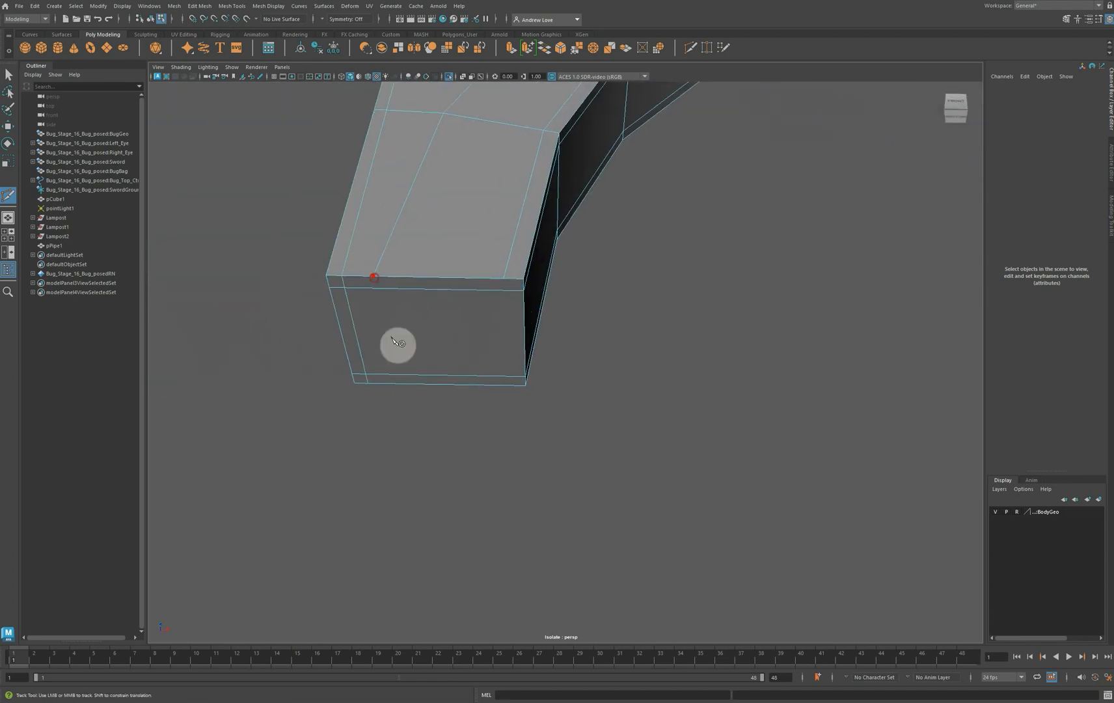
{"action": "left_click", "coordinate": [397, 384]}
{"action": "key", "text": "Return"}
{"action": "left_click", "coordinate": [503, 278]}
{"action": "key", "text": "q"}
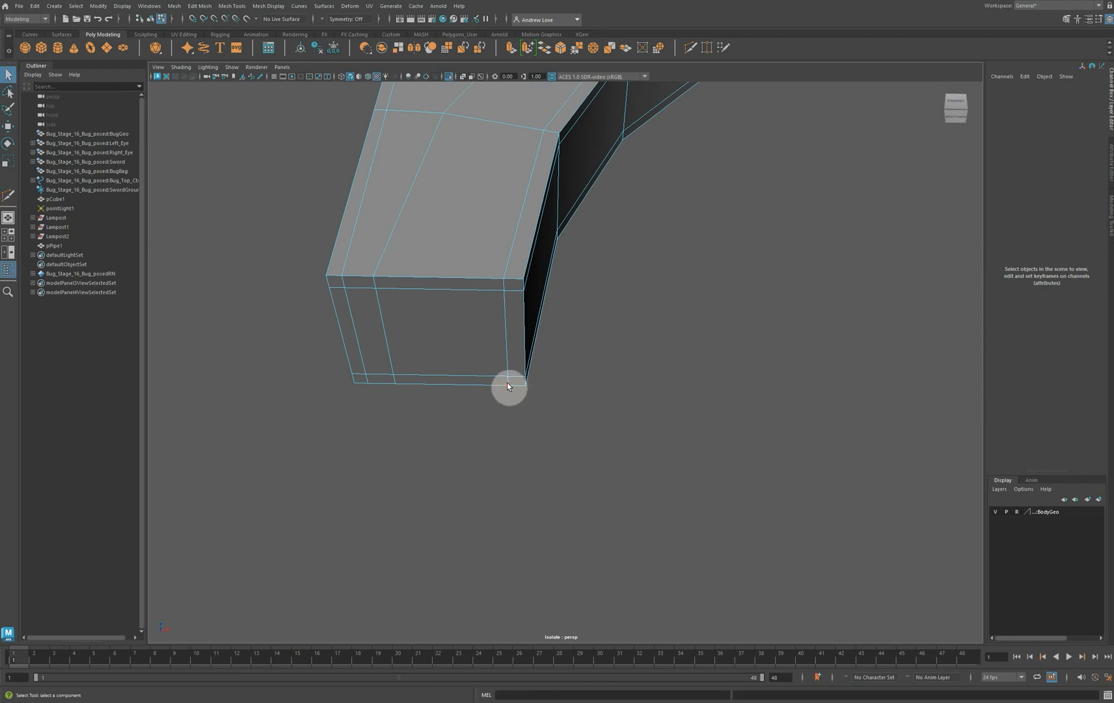
Select all bottom faces of the left leg including the narrow borders, and turn off object isolation to show the full scene
{"action": "right_click_drag", "start_coordinate": [428, 320], "coordinate": [424, 351]}
{"action": "left_click", "coordinate": [448, 340]}
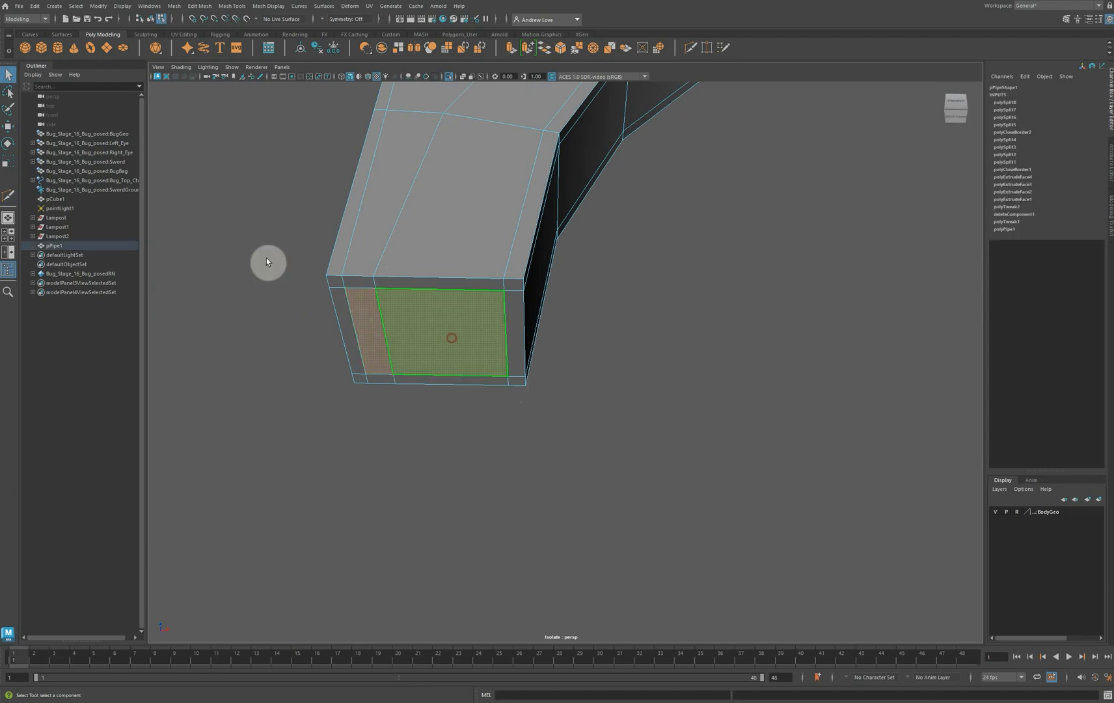
{"action": "key", "text": "shift+period"}
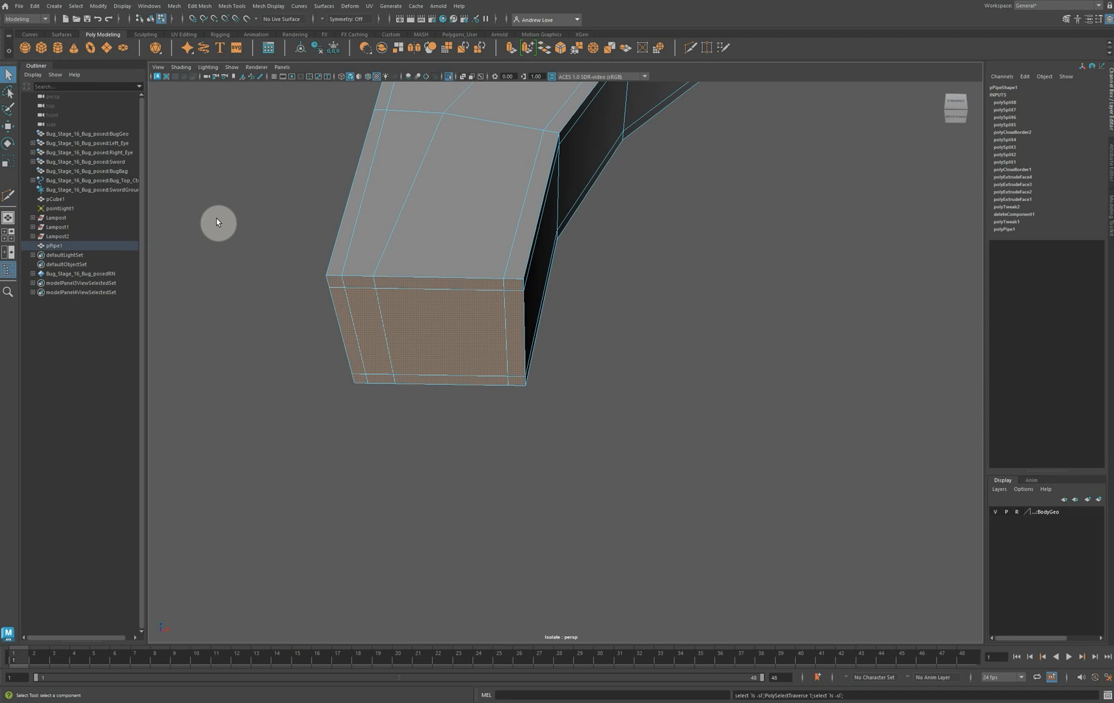
{"action": "left_click_drag", "start_coordinate": [217, 221], "coordinate": [273, 334], "text": "alt"}
{"action": "scroll", "coordinate": [273, 332], "scroll_direction": "down", "scroll_amount": 5}
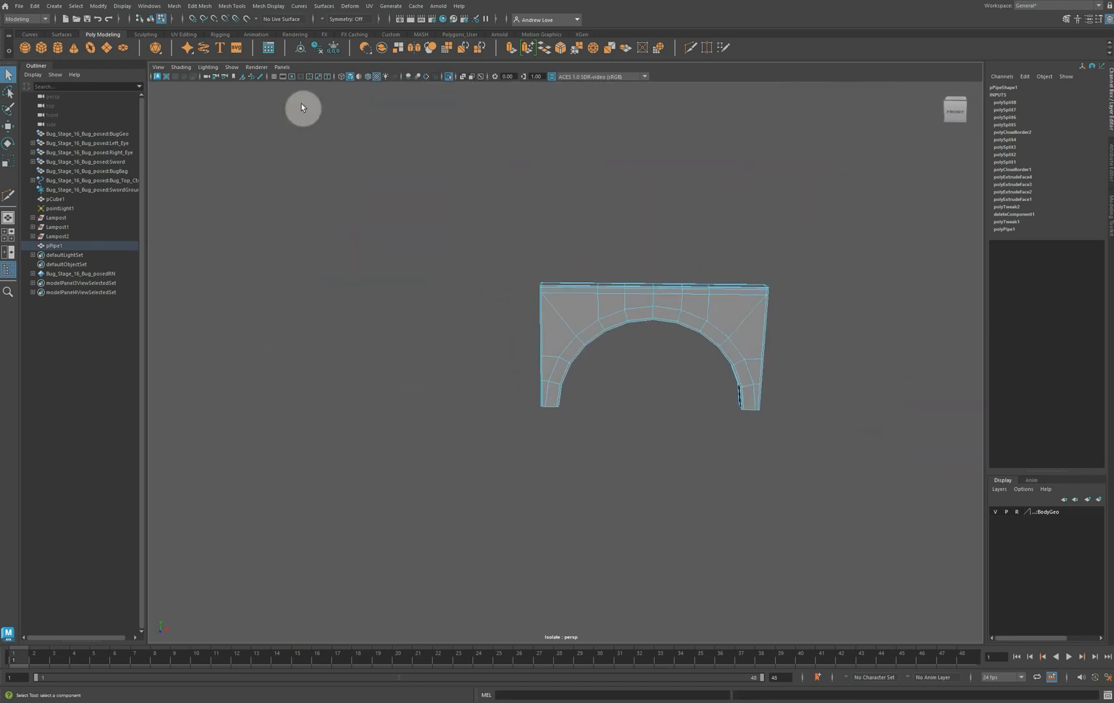
{"action": "left_click", "coordinate": [233, 67]}
{"action": "mouse_move", "coordinate": [257, 85]}
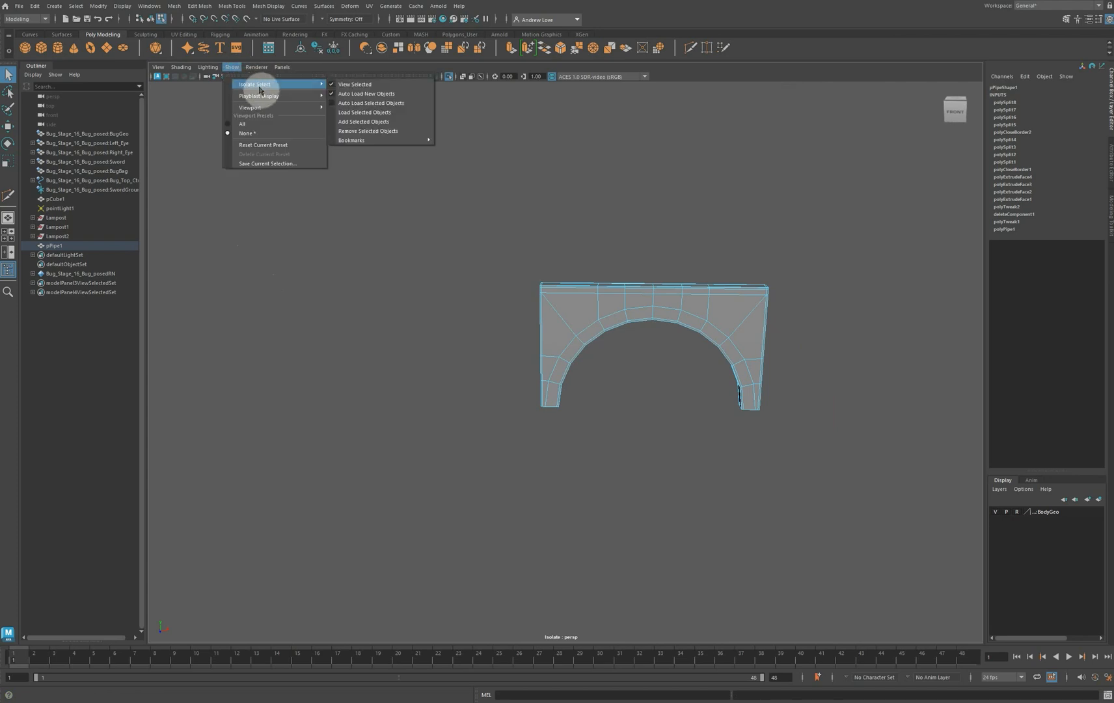
{"action": "left_click", "coordinate": [355, 85]}
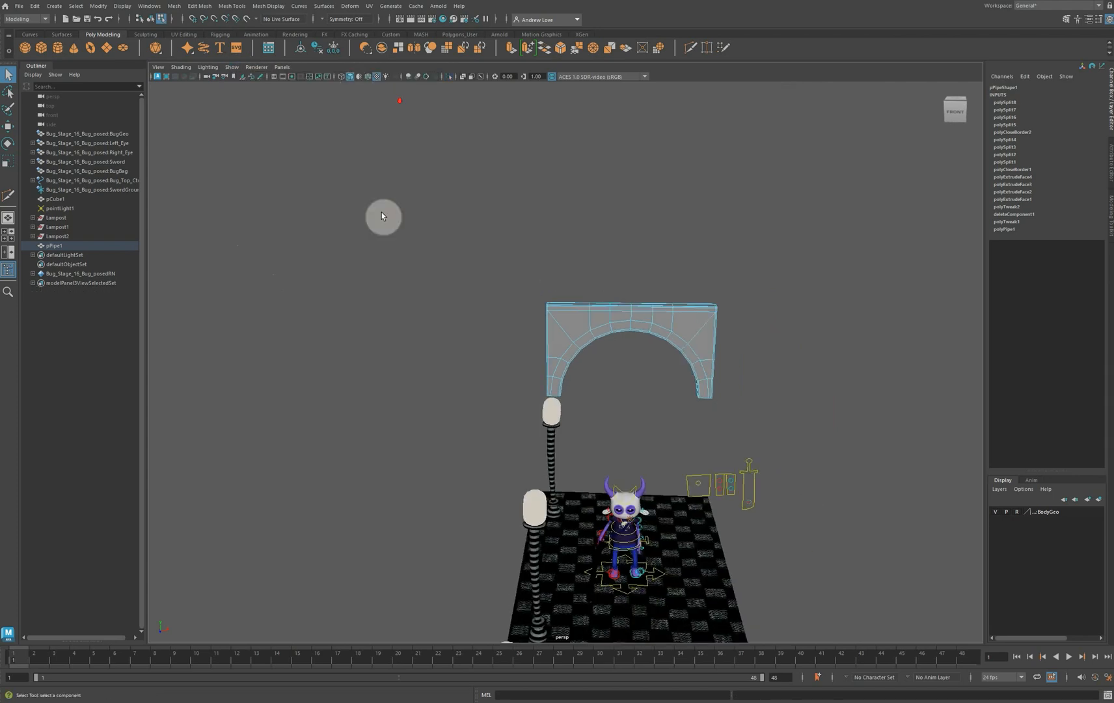
Extrude the left leg's bottom faces down to the checkered floor by about 18.2 and divide the extension into several segments
{"action": "left_click_drag", "start_coordinate": [343, 276], "coordinate": [390, 258], "text": "alt"}
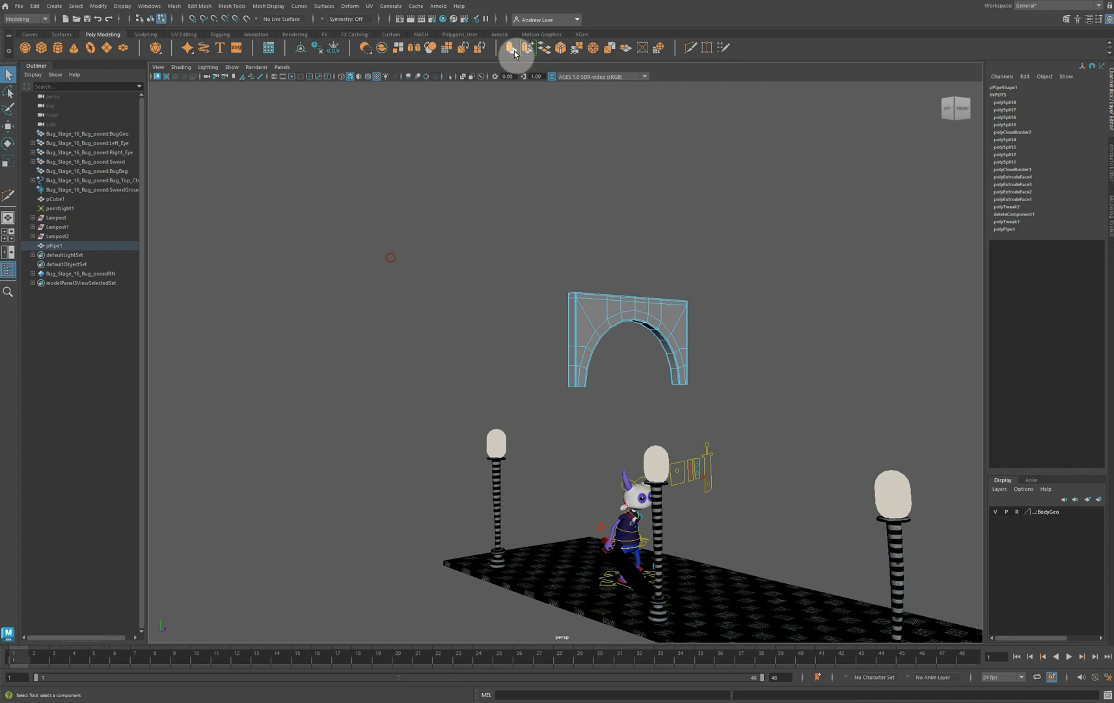
{"action": "left_click", "coordinate": [510, 56]}
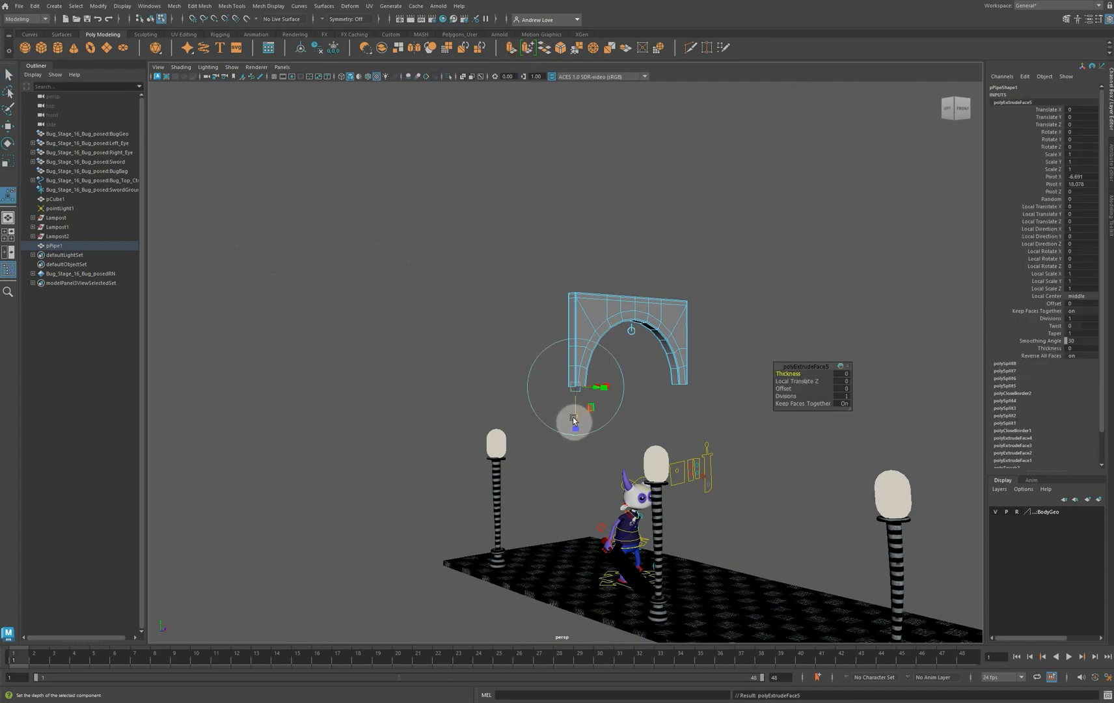
{"action": "left_click_drag", "start_coordinate": [573, 421], "coordinate": [572, 627]}
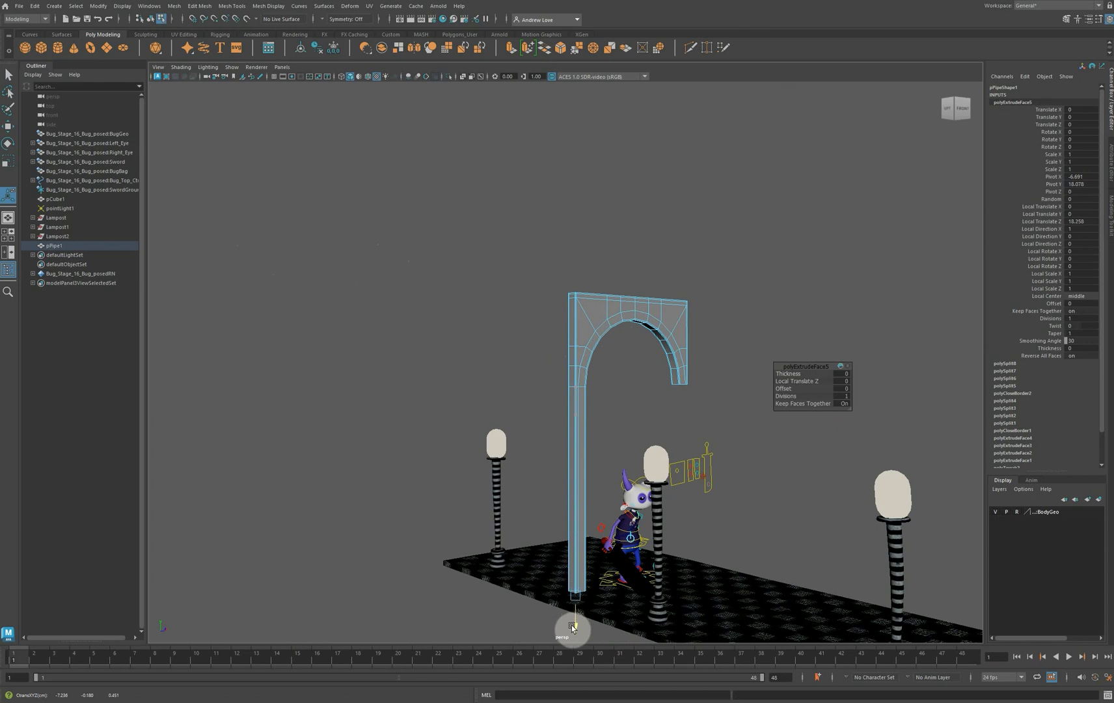
{"action": "left_click_drag", "start_coordinate": [572, 627], "coordinate": [572, 627]}
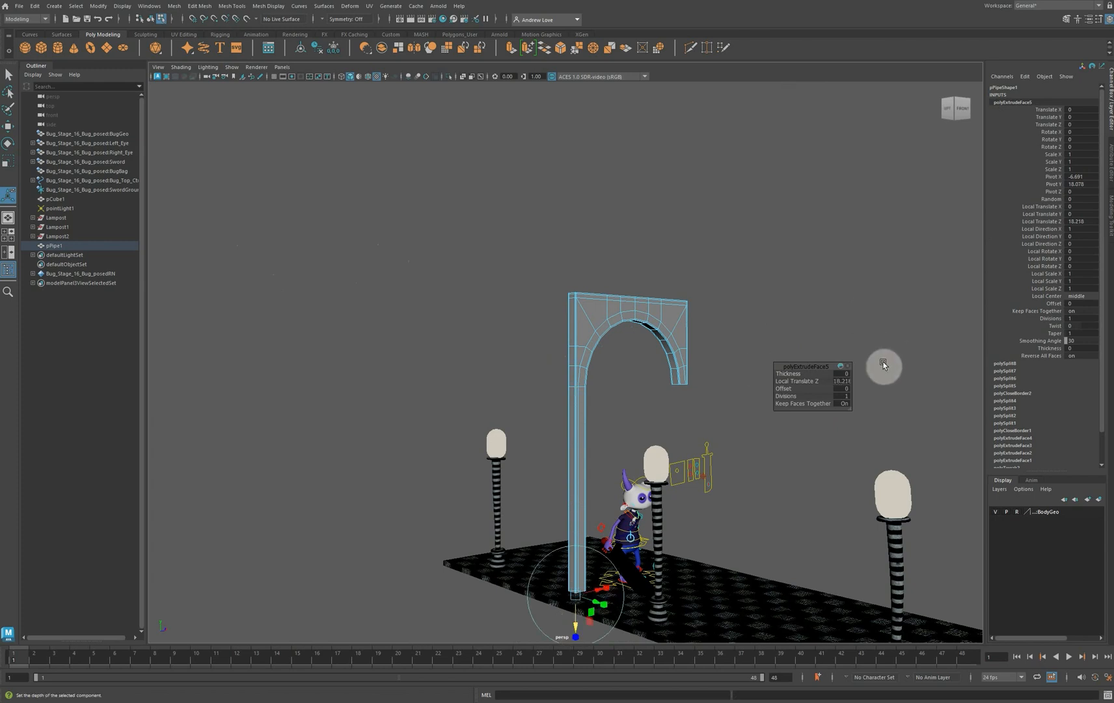
{"action": "left_click", "coordinate": [846, 397]}
{"action": "left_click", "coordinate": [803, 240]}
{"action": "scroll", "coordinate": [519, 302], "scroll_direction": "up", "scroll_amount": 2}
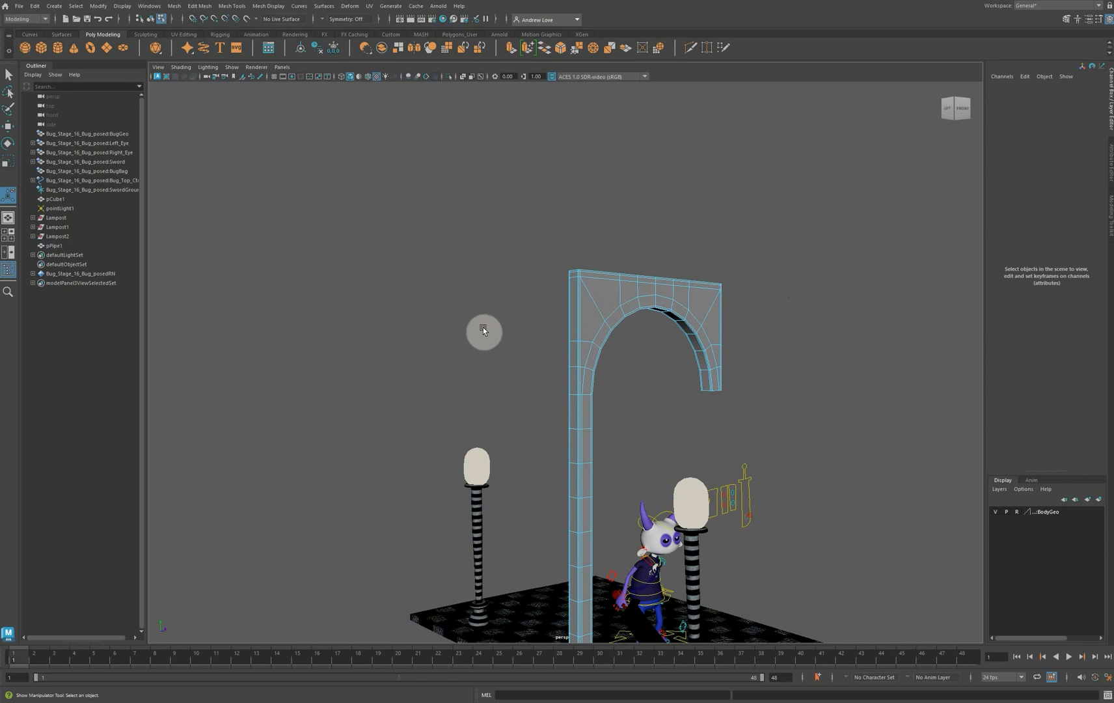
{"action": "left_click_drag", "start_coordinate": [483, 327], "coordinate": [364, 224], "text": "alt"}
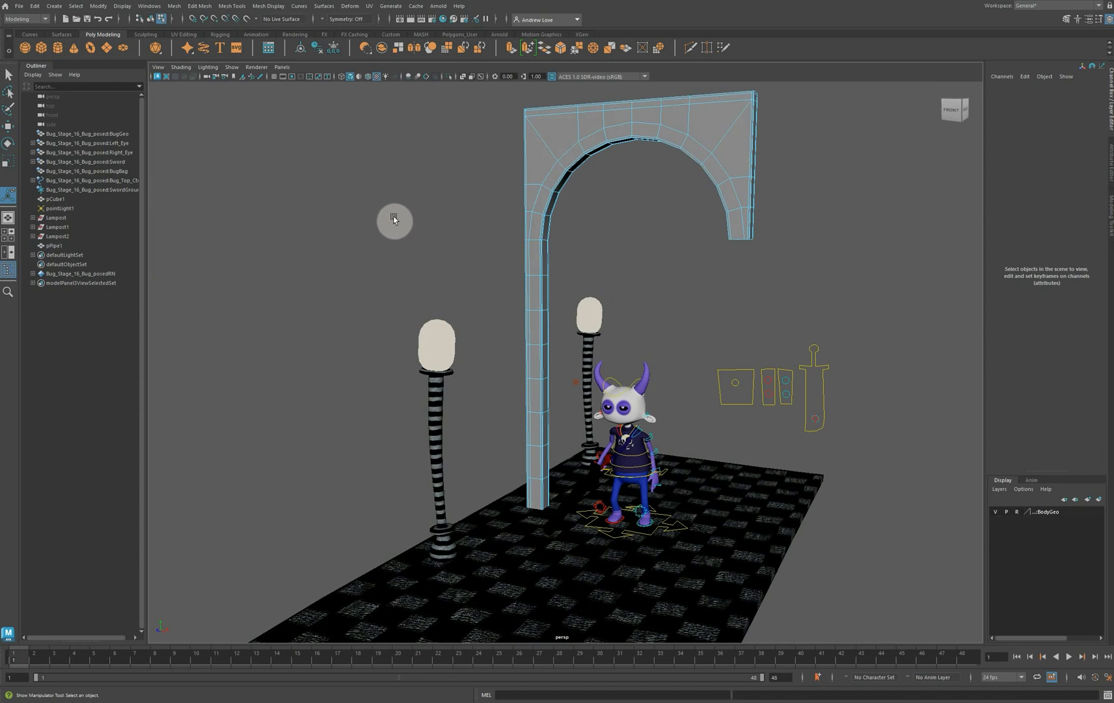
{"action": "left_click_drag", "start_coordinate": [393, 219], "coordinate": [473, 218], "text": "alt"}
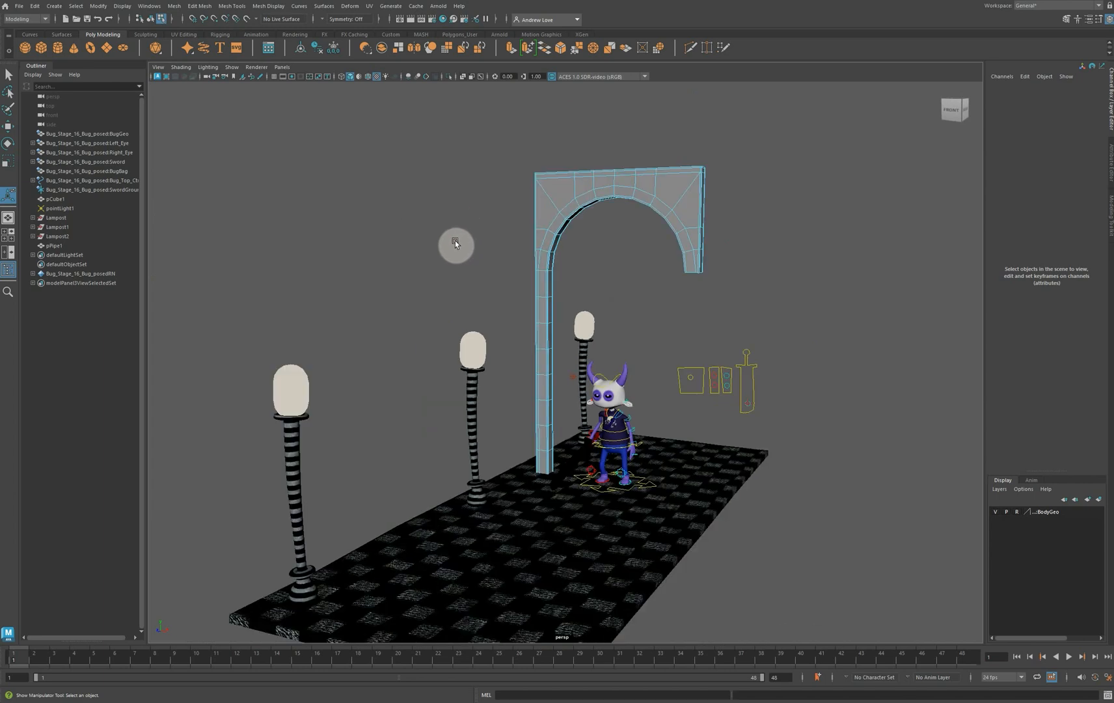
{"action": "middle_click_drag", "start_coordinate": [430, 270], "coordinate": [350, 277], "text": "alt"}
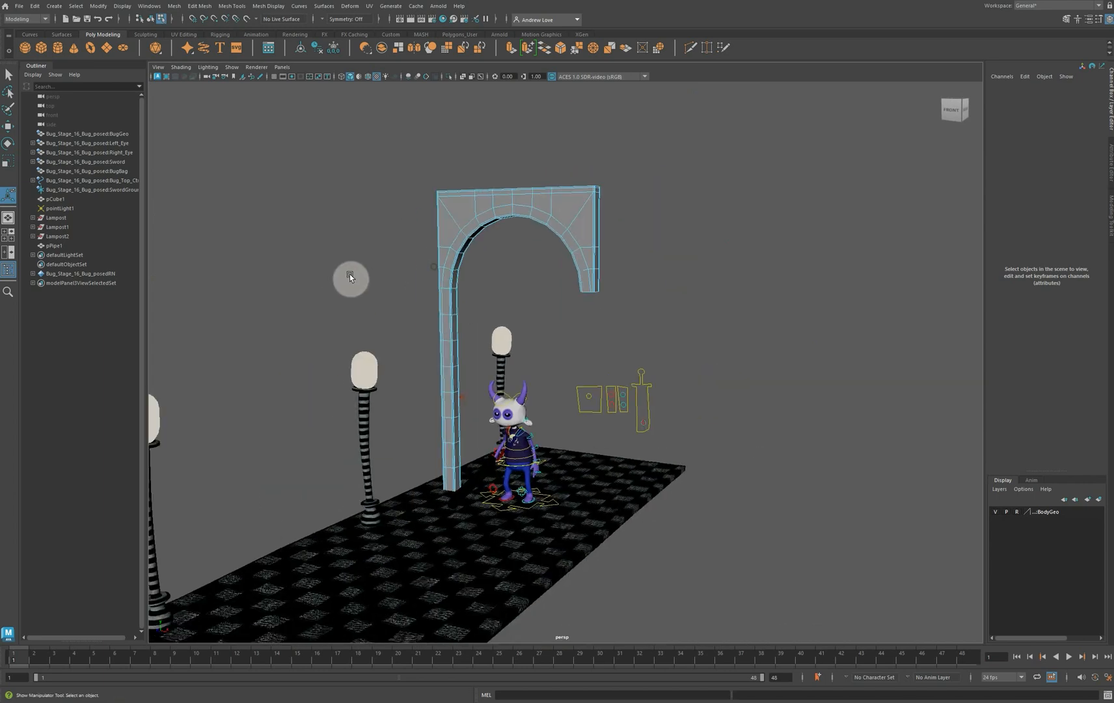
{"action": "mouse_move", "coordinate": [350, 277]}
{"action": "right_mouse_down", "text": "alt"}
{"action": "mouse_move", "coordinate": [300, 259]}
{"action": "mouse_move", "coordinate": [333, 277]}
{"action": "right_mouse_up", "text": "alt"}
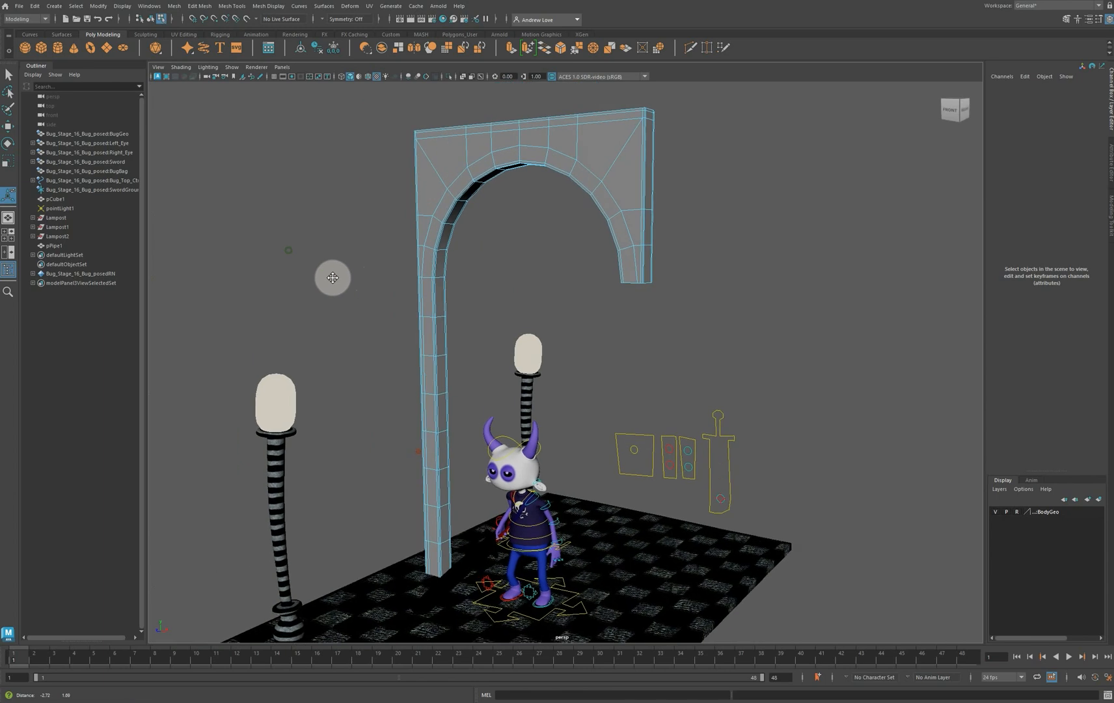
Select the whole archway in object mode and delete its UVs
{"action": "right_click", "coordinate": [611, 161]}
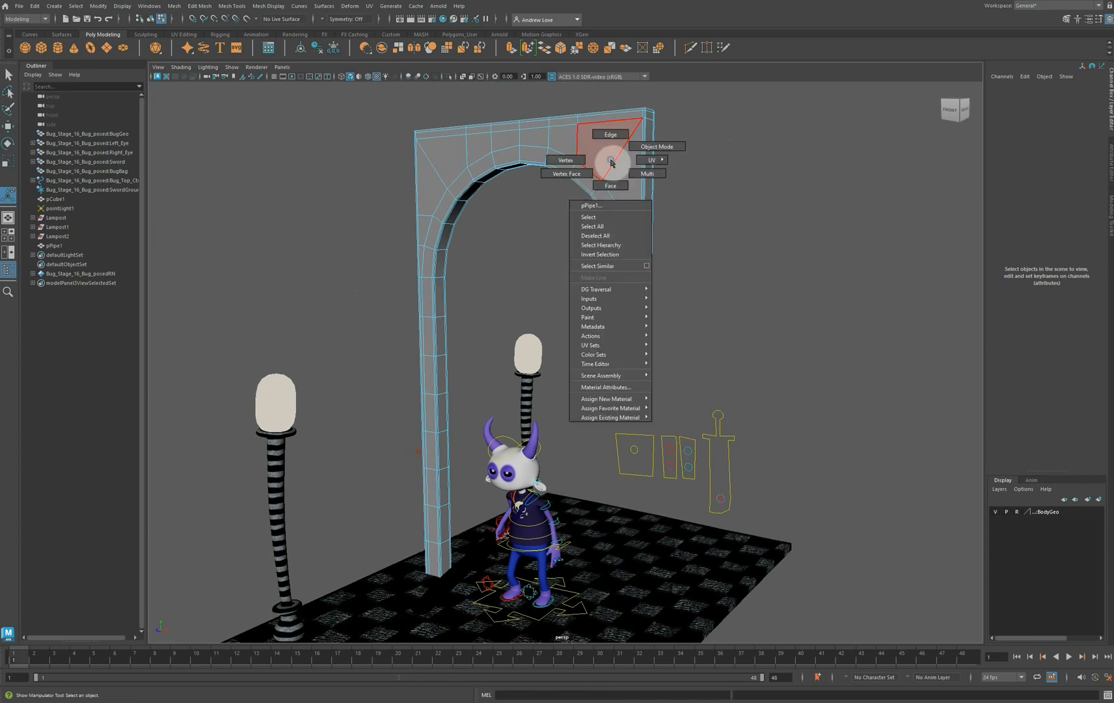
{"action": "right_click_drag", "start_coordinate": [610, 161], "coordinate": [634, 151]}
{"action": "left_click", "coordinate": [369, 7]}
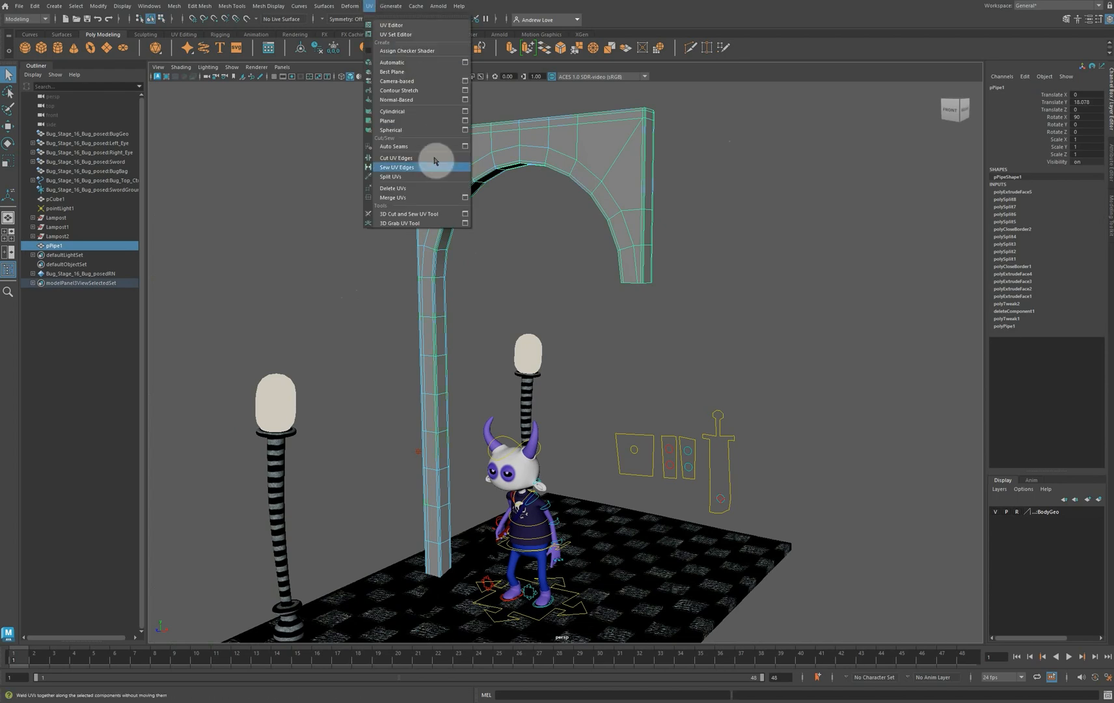
{"action": "left_click", "coordinate": [419, 189]}
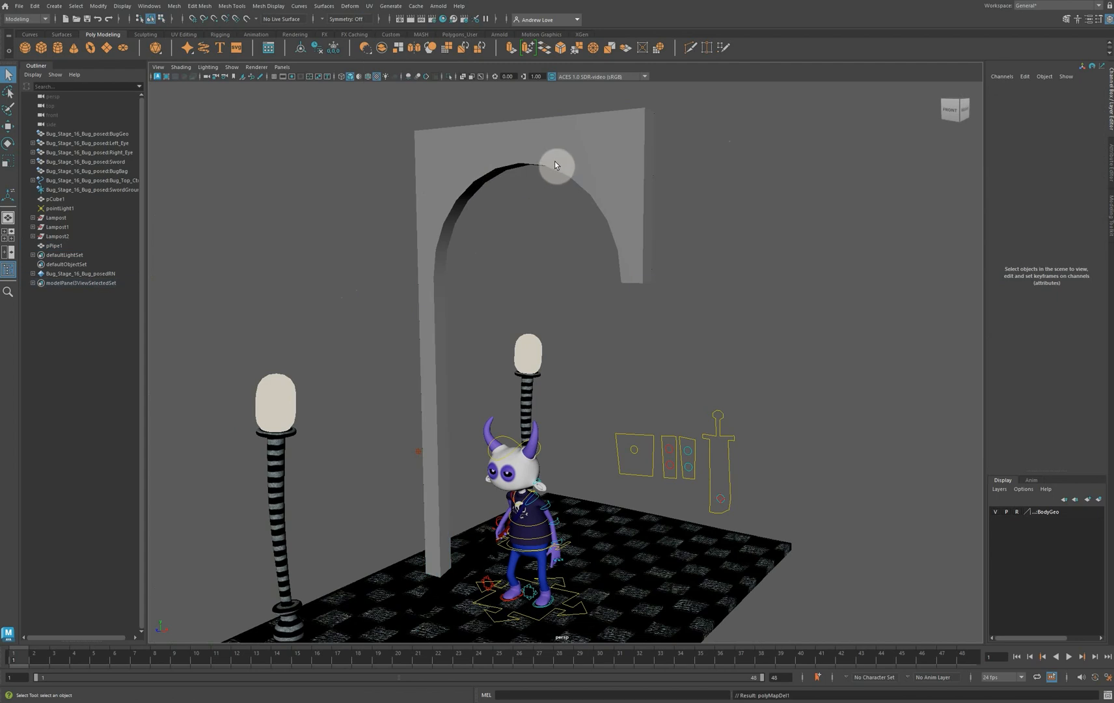
Apply planar UV mapping to the archway with the projection fitted to the best plane
{"action": "left_click", "coordinate": [552, 156]}
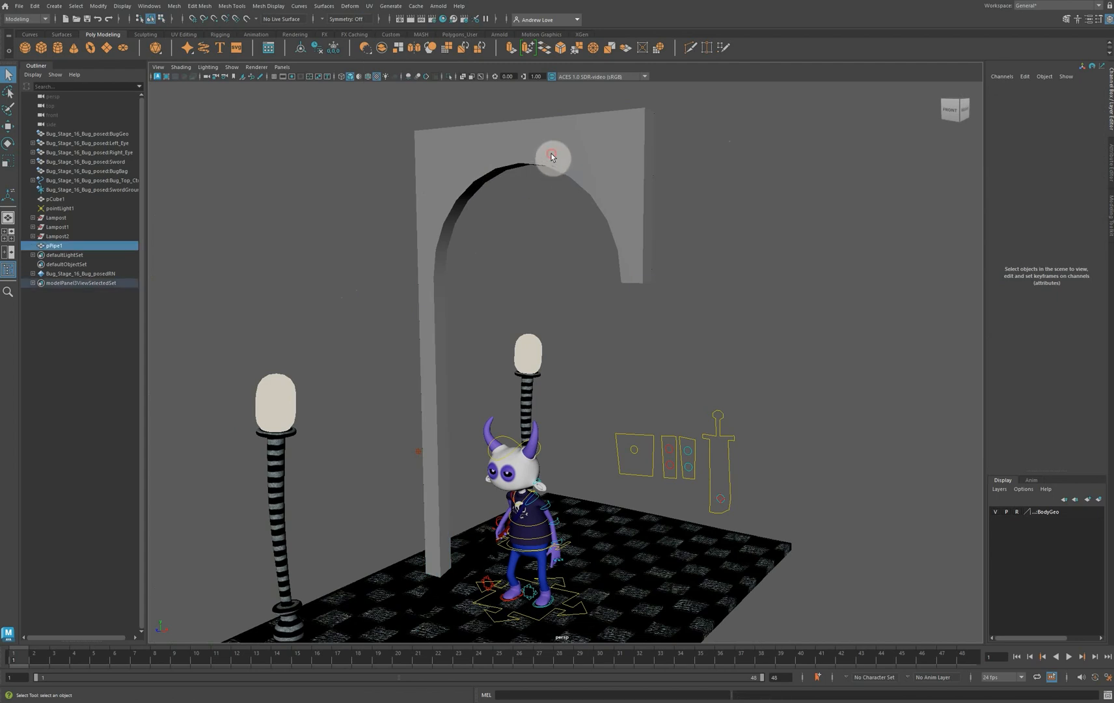
{"action": "left_click", "coordinate": [369, 6]}
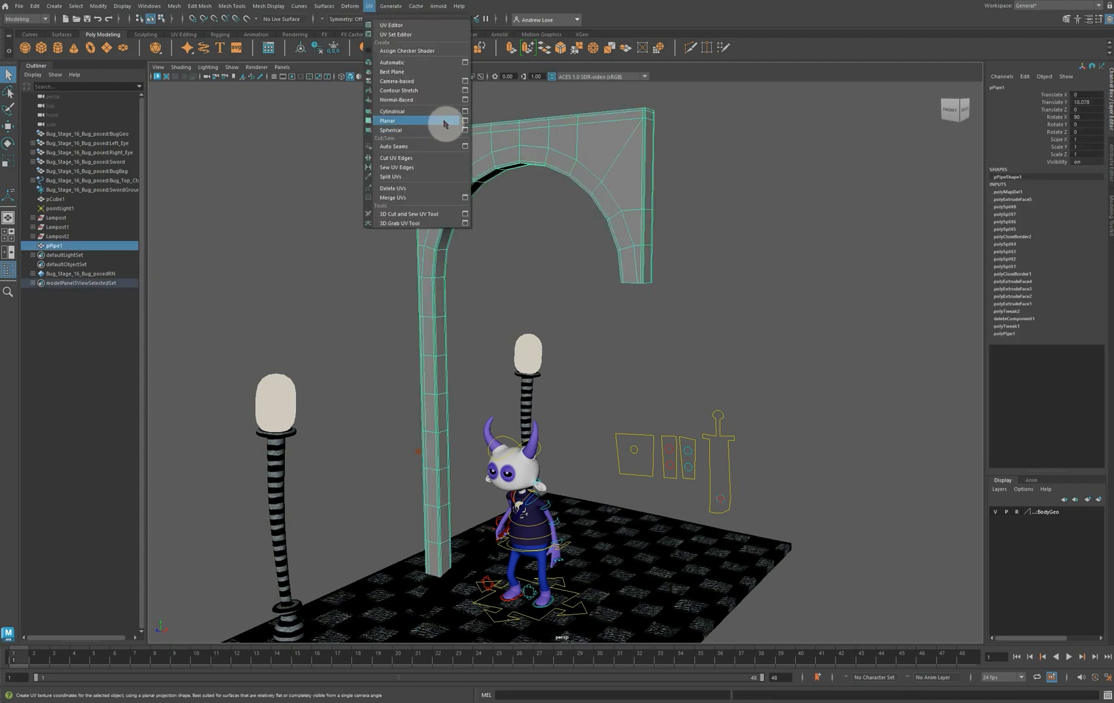
{"action": "left_click", "coordinate": [466, 123]}
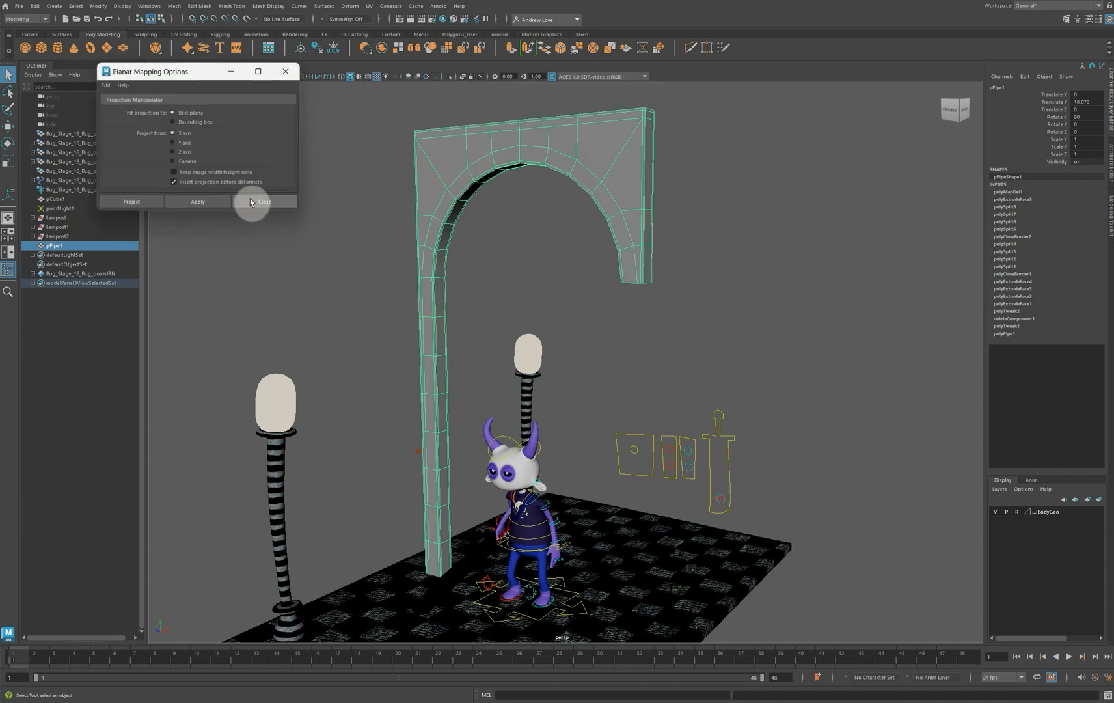
{"action": "left_click", "coordinate": [204, 205]}
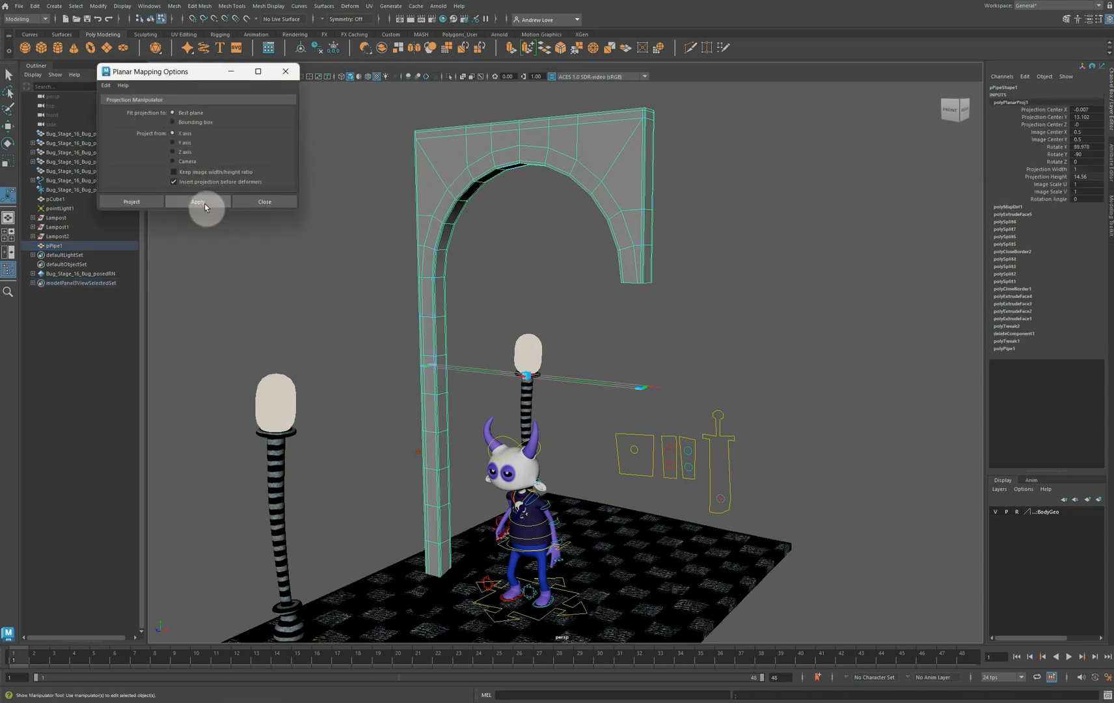
Set the planar projection's X, Y and Z rotations to 0 and stretch it over the arch, about 15.34 wide and 26.8 high
{"action": "left_click", "coordinate": [1098, 147]}
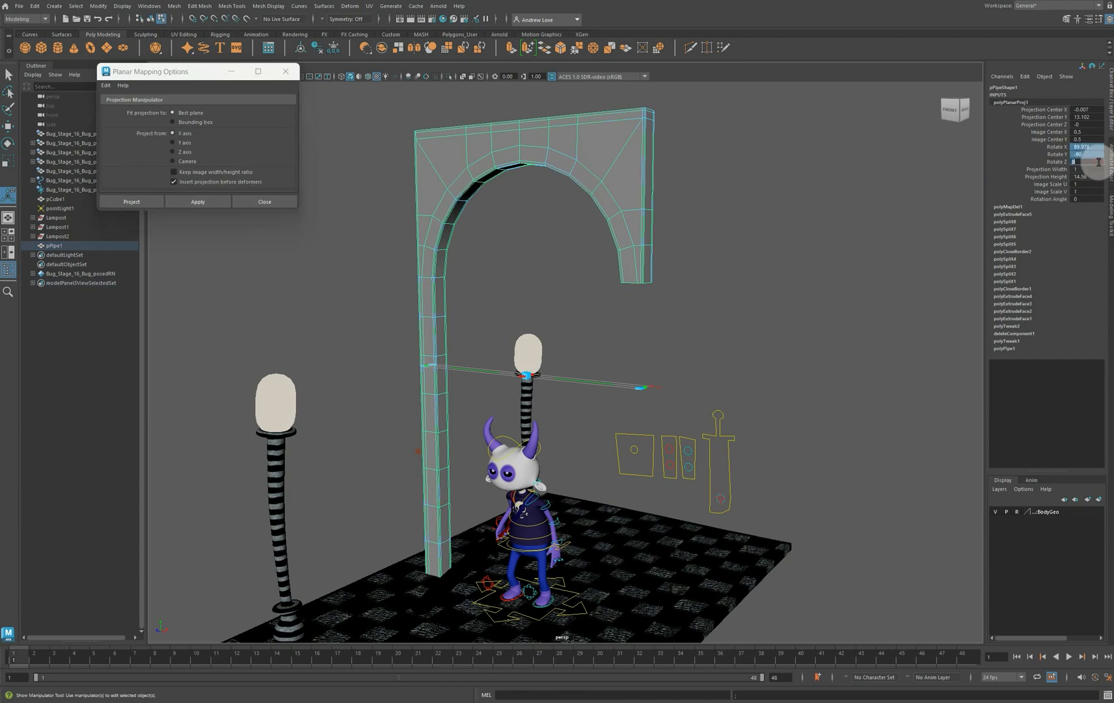
{"action": "key", "text": "Return"}
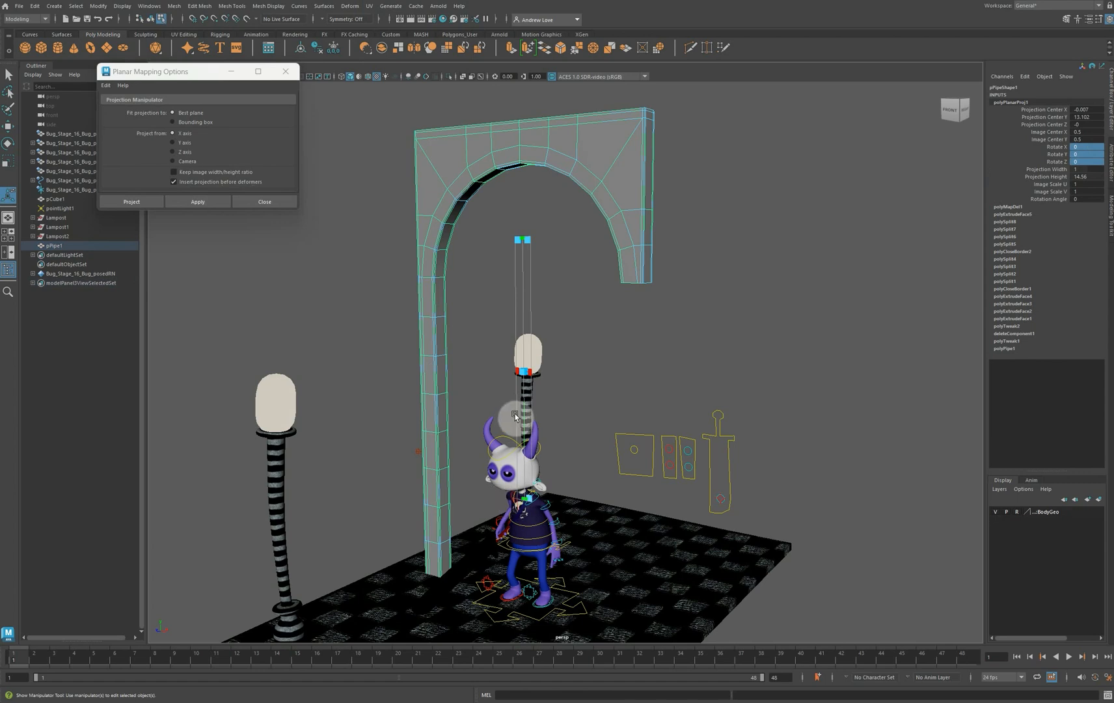
{"action": "left_click_drag", "start_coordinate": [513, 372], "coordinate": [413, 373]}
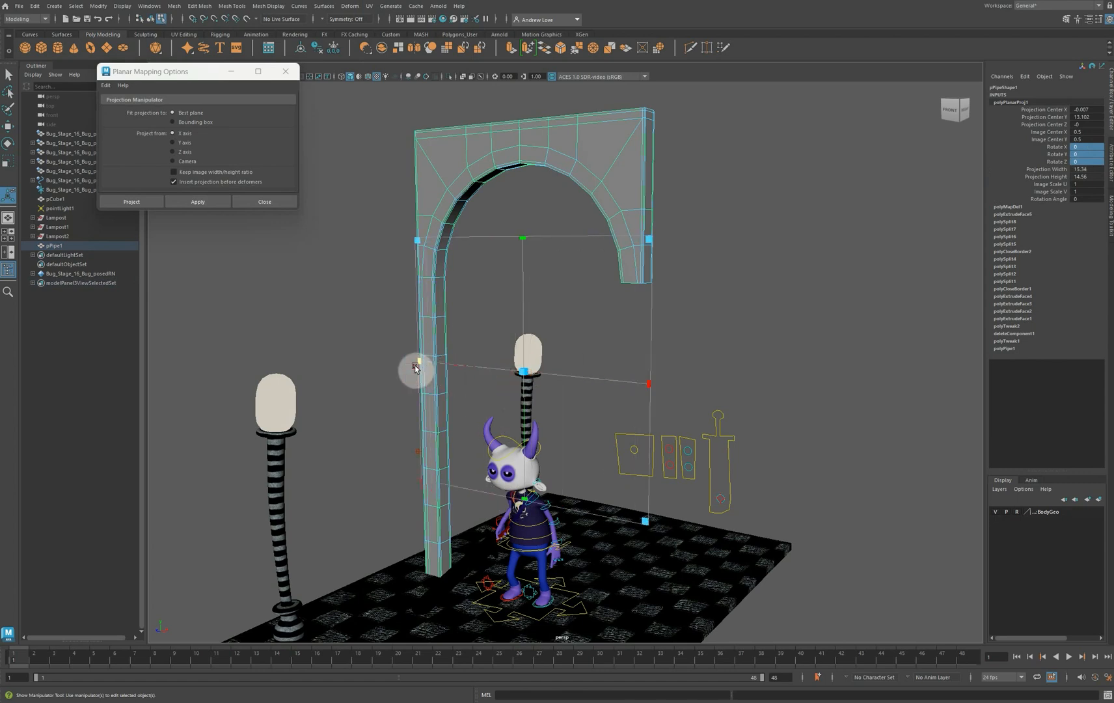
{"action": "left_click_drag", "start_coordinate": [521, 238], "coordinate": [510, 122]}
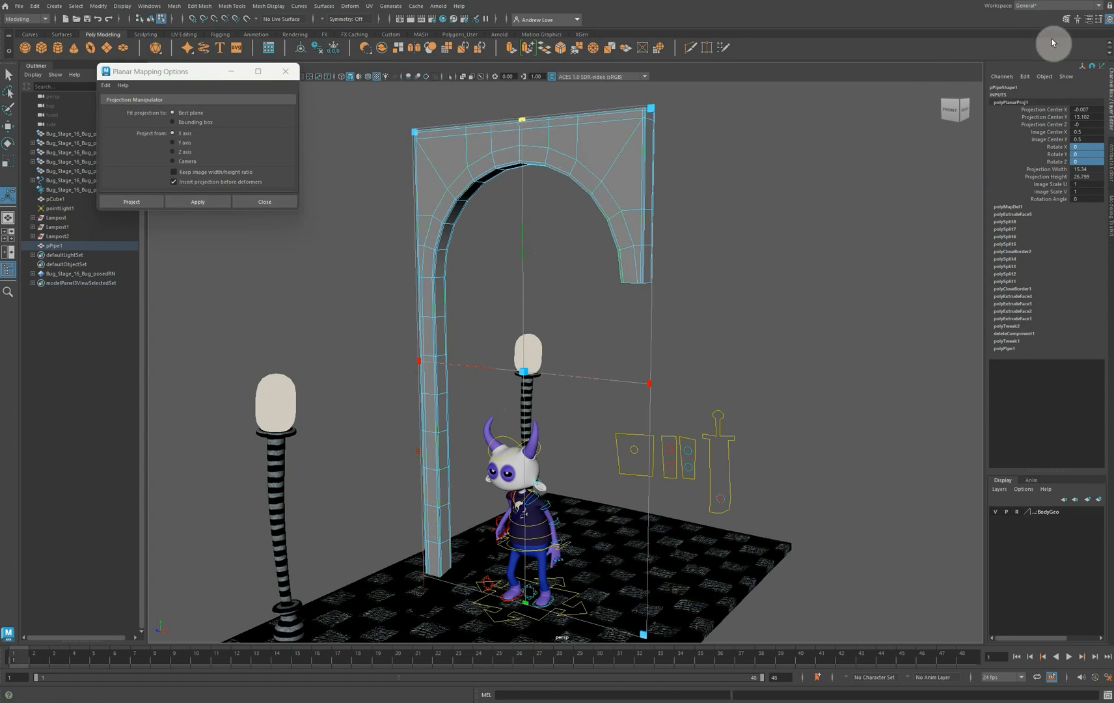
Switch to the UV Editing workspace and cut the UVs along the border edges of the short leg's outer side
{"action": "left_click", "coordinate": [1099, 6]}
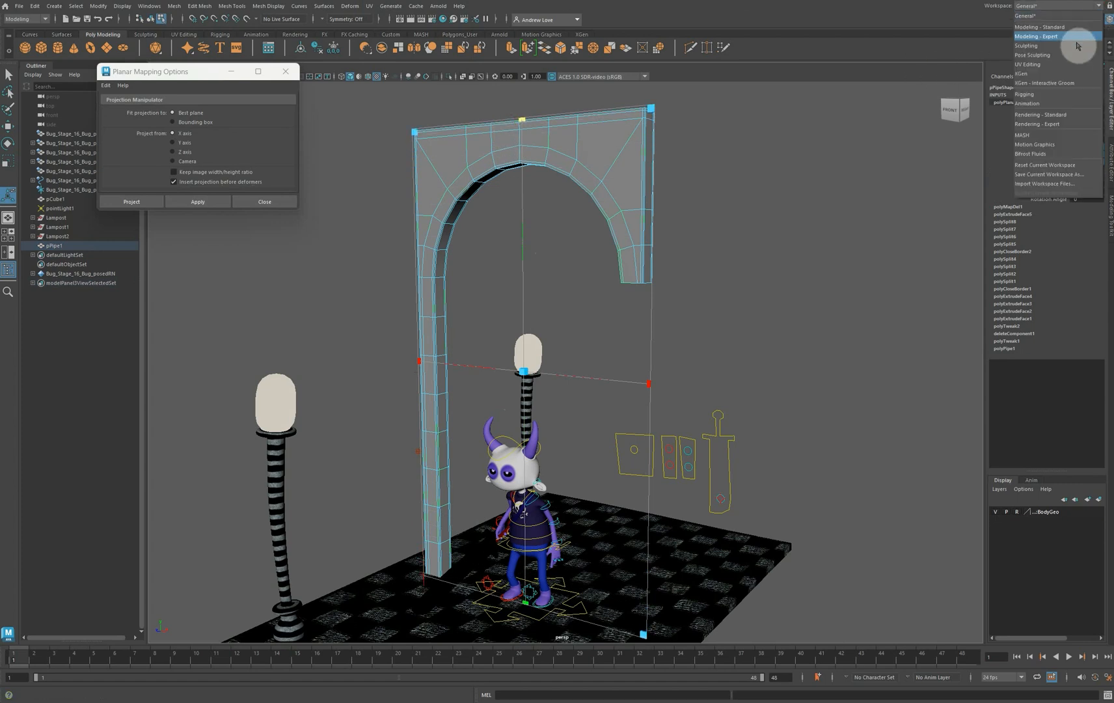
{"action": "left_click", "coordinate": [1064, 67]}
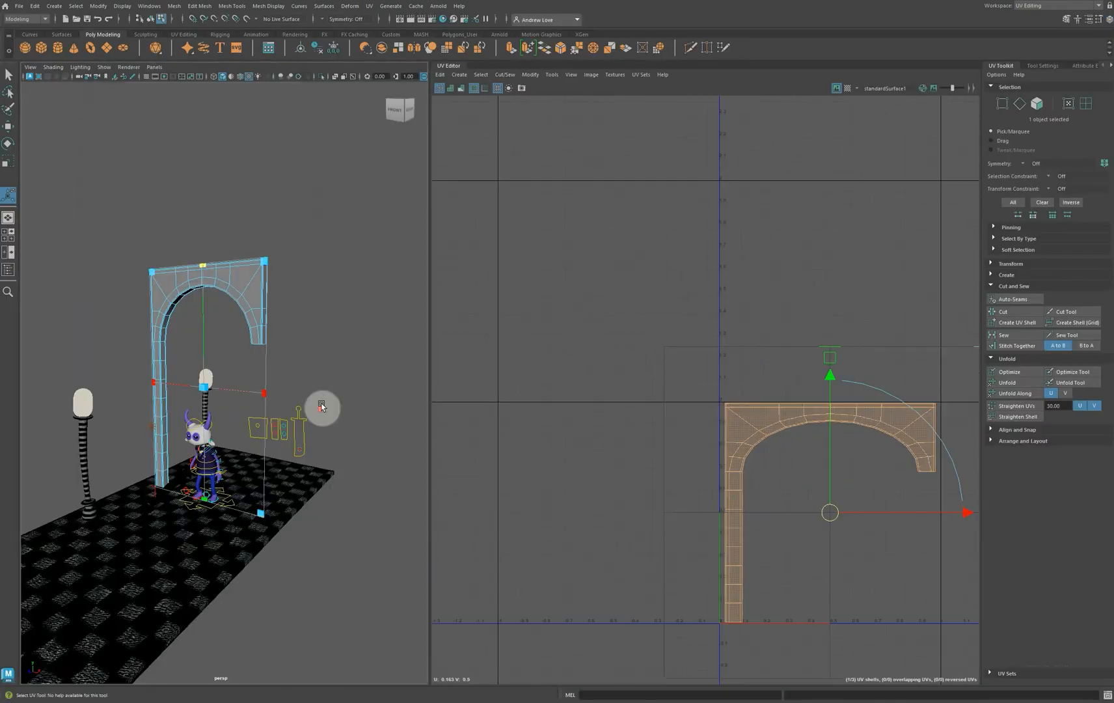
{"action": "scroll", "coordinate": [320, 405], "scroll_direction": "up", "scroll_amount": 6}
{"action": "scroll", "coordinate": [313, 248], "scroll_direction": "up", "scroll_amount": 3}
{"action": "middle_click_drag", "start_coordinate": [312, 248], "coordinate": [281, 289], "text": "alt"}
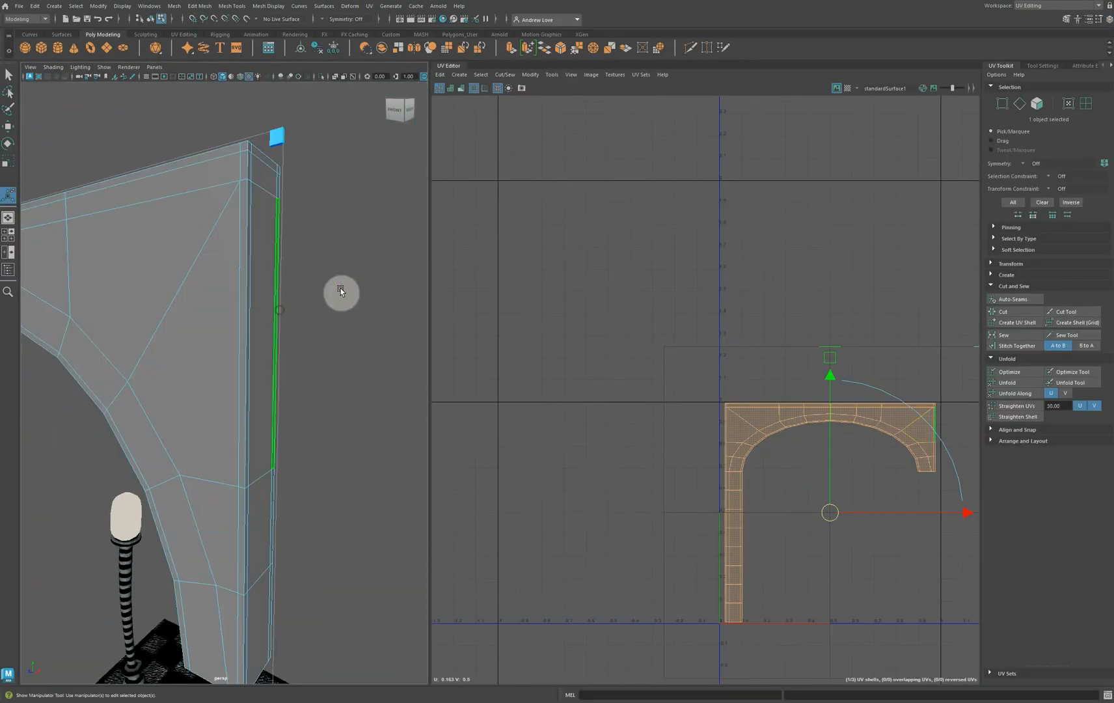
{"action": "left_click", "coordinate": [1019, 104]}
{"action": "double_click", "coordinate": [251, 265]}
{"action": "left_click", "coordinate": [274, 128], "text": "shift"}
{"action": "left_click", "coordinate": [261, 646], "text": "shift"}
{"action": "left_click", "coordinate": [1002, 312]}
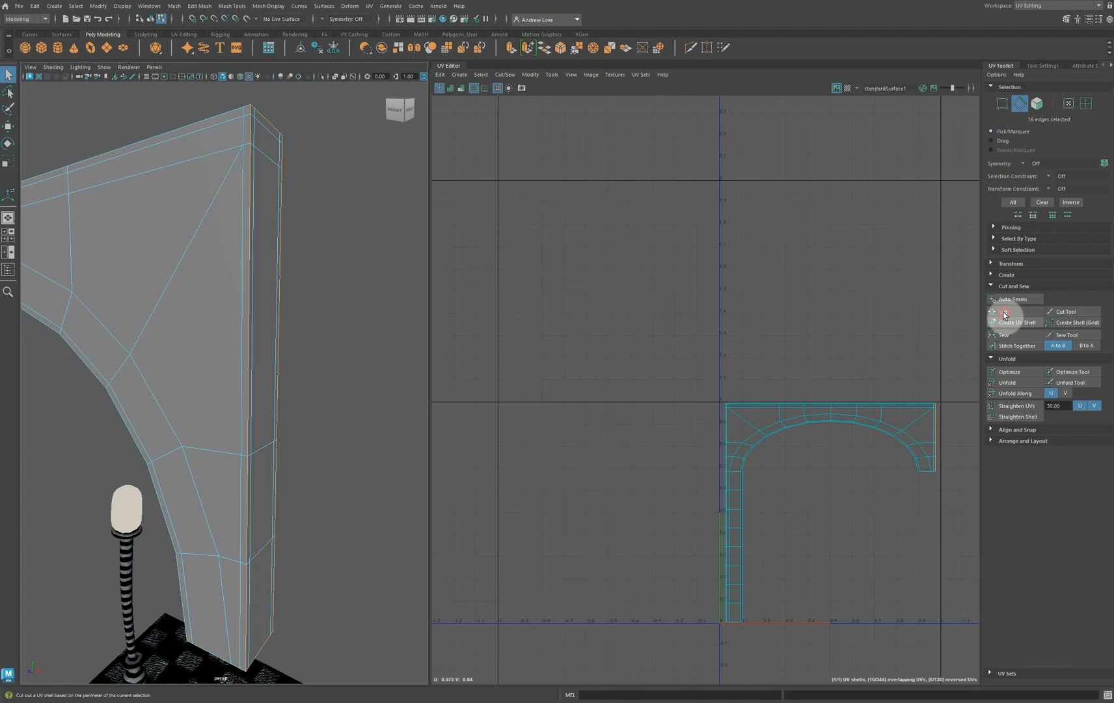
Try to unfold and move the UV shell cut from the short leg's outer side
{"action": "left_click", "coordinate": [1085, 103]}
{"action": "left_click", "coordinate": [265, 326]}
{"action": "left_click", "coordinate": [1012, 383]}
{"action": "key", "text": "w"}
{"action": "scroll", "coordinate": [898, 410], "scroll_direction": "down", "scroll_amount": 1}
{"action": "left_click_drag", "start_coordinate": [910, 422], "coordinate": [807, 331]}
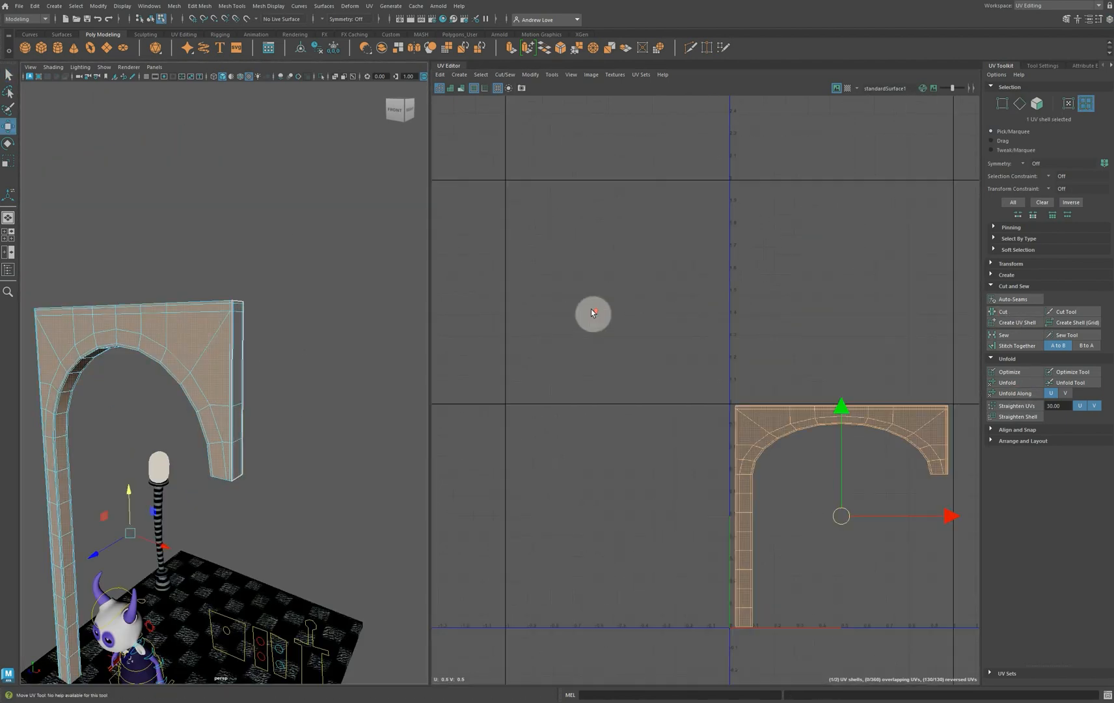
{"action": "left_click", "coordinate": [1021, 383]}
Cut the UVs along the archway's outer edges across the top and down the long leg
{"action": "scroll", "coordinate": [247, 265], "scroll_direction": "up", "scroll_amount": 3}
{"action": "left_click", "coordinate": [1019, 104]}
{"action": "double_click", "coordinate": [249, 262]}
{"action": "middle_click_drag", "start_coordinate": [248, 265], "coordinate": [362, 266], "text": "alt"}
{"action": "double_click", "coordinate": [102, 303], "text": "shift"}
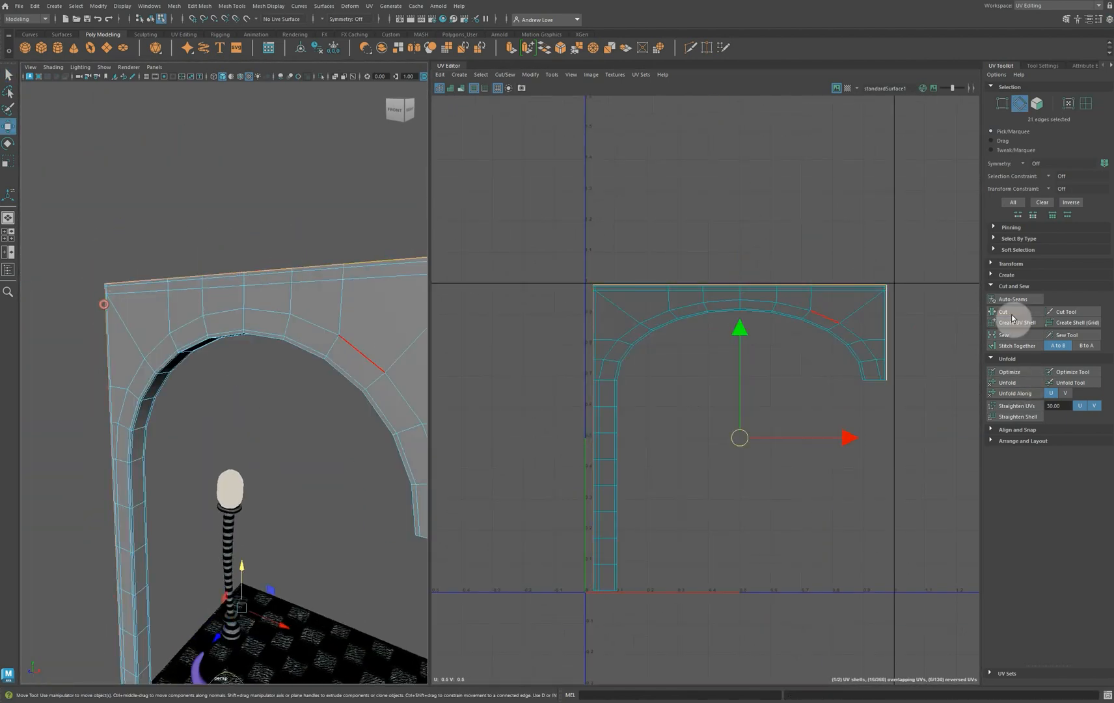
{"action": "left_click", "coordinate": [1007, 312]}
Cut the UVs along the remaining outer edges on the other side of the archway and along the inner arch curve
{"action": "left_click_drag", "start_coordinate": [238, 379], "coordinate": [326, 328], "text": "alt"}
{"action": "double_click", "coordinate": [361, 171]}
{"action": "left_click", "coordinate": [1007, 312]}
{"action": "left_click", "coordinate": [1003, 313]}
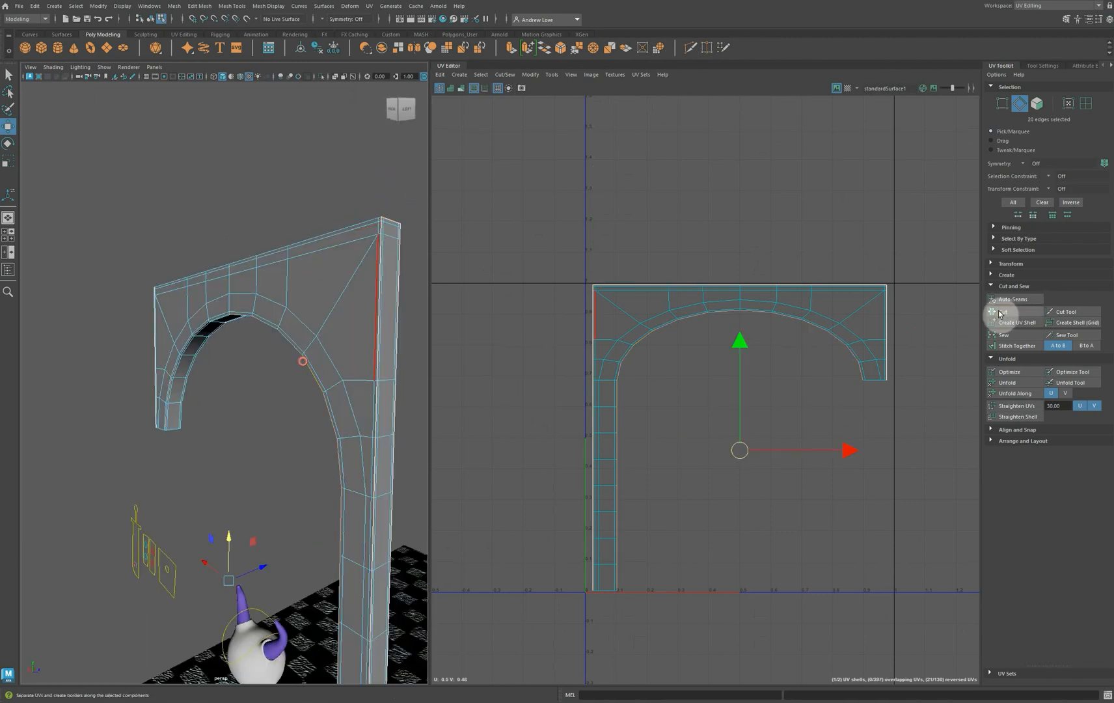
{"action": "left_click", "coordinate": [1006, 317]}
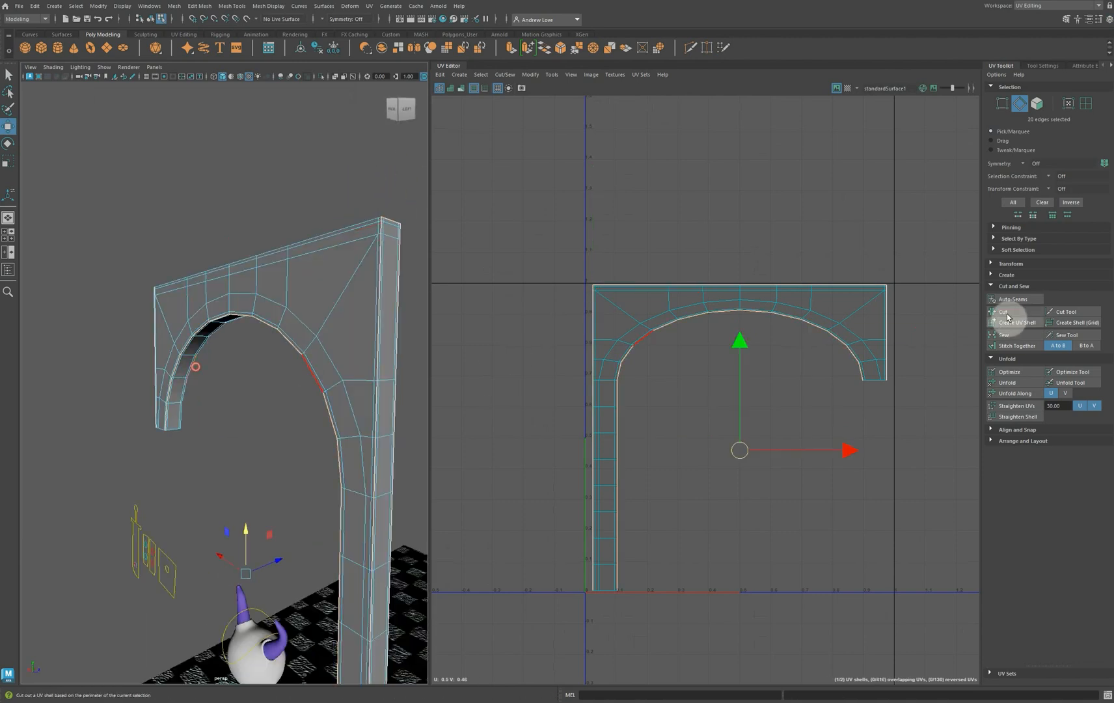
Select the border edges around the short leg's bottom cap and cut the UVs there
{"action": "double_click", "coordinate": [354, 264]}
{"action": "left_click_drag", "start_coordinate": [220, 425], "coordinate": [248, 311], "text": "alt"}
{"action": "left_click", "coordinate": [249, 311]}
{"action": "left_click", "coordinate": [1006, 317]}
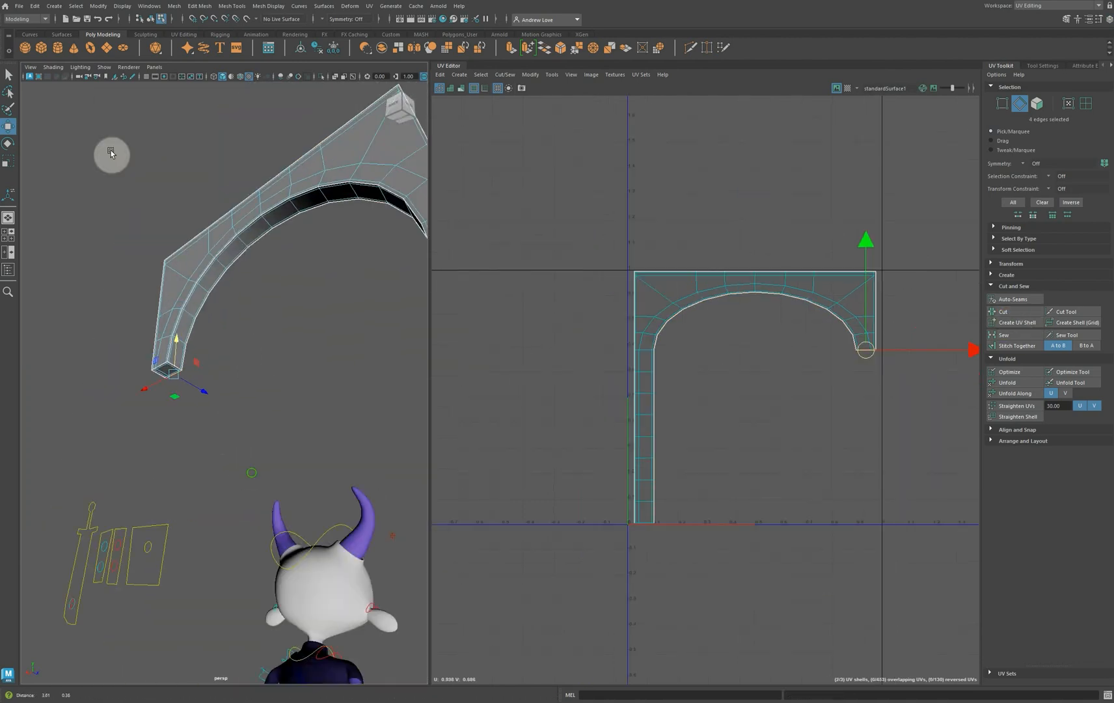
Isolate the archway in the viewport and cut the UVs along the border edges of the long leg's bottom cap
{"action": "left_click", "coordinate": [104, 67]}
{"action": "mouse_move", "coordinate": [127, 84]}
{"action": "left_click", "coordinate": [235, 85]}
{"action": "left_click_drag", "start_coordinate": [290, 317], "coordinate": [266, 343], "text": "alt"}
{"action": "double_click", "coordinate": [293, 362]}
{"action": "left_click", "coordinate": [1003, 315]}
{"action": "right_click_drag", "start_coordinate": [266, 342], "coordinate": [312, 306]}
{"action": "double_click", "coordinate": [274, 387]}
{"action": "left_click", "coordinate": [1007, 313]}
Select all of the archway's UV shells and unfold them
{"action": "double_click", "coordinate": [242, 383]}
{"action": "left_click_drag", "start_coordinate": [525, 216], "coordinate": [904, 540]}
{"action": "left_click", "coordinate": [1009, 383]}
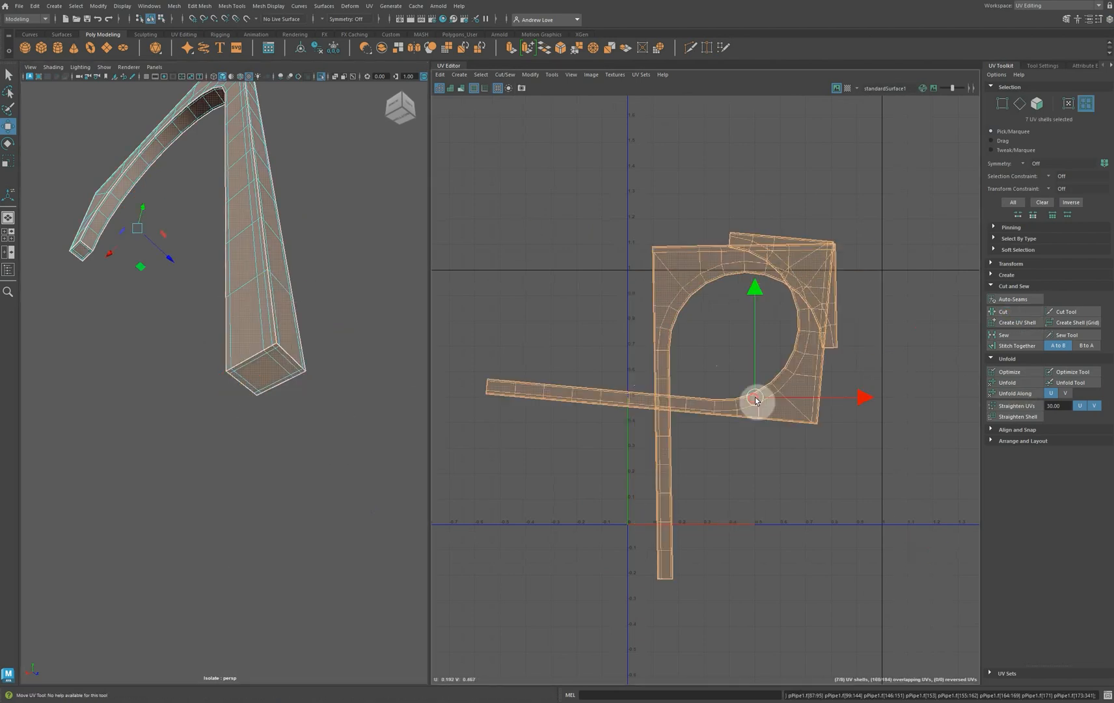
Select the UV shell of the short leg's outer side and give it a new planar projection
{"action": "left_click_drag", "start_coordinate": [181, 507], "coordinate": [293, 510], "text": "alt"}
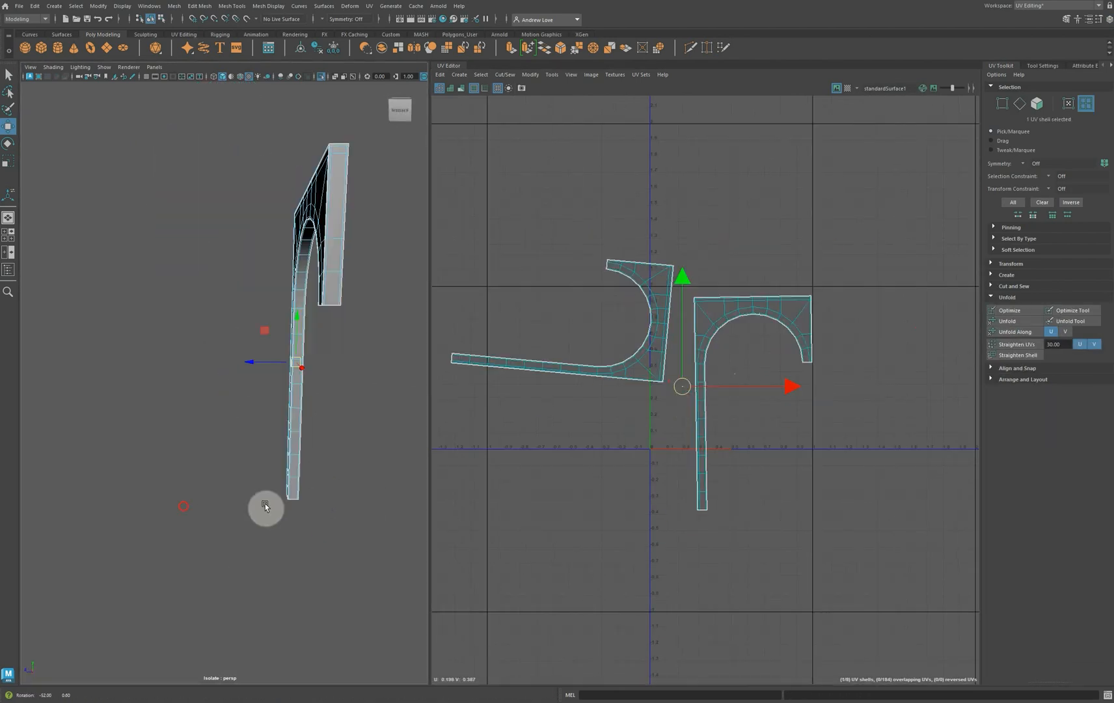
{"action": "scroll", "coordinate": [574, 433], "scroll_direction": "up", "scroll_amount": 3}
{"action": "left_click", "coordinate": [269, 201]}
{"action": "left_click", "coordinate": [369, 6]}
{"action": "left_click", "coordinate": [392, 75]}
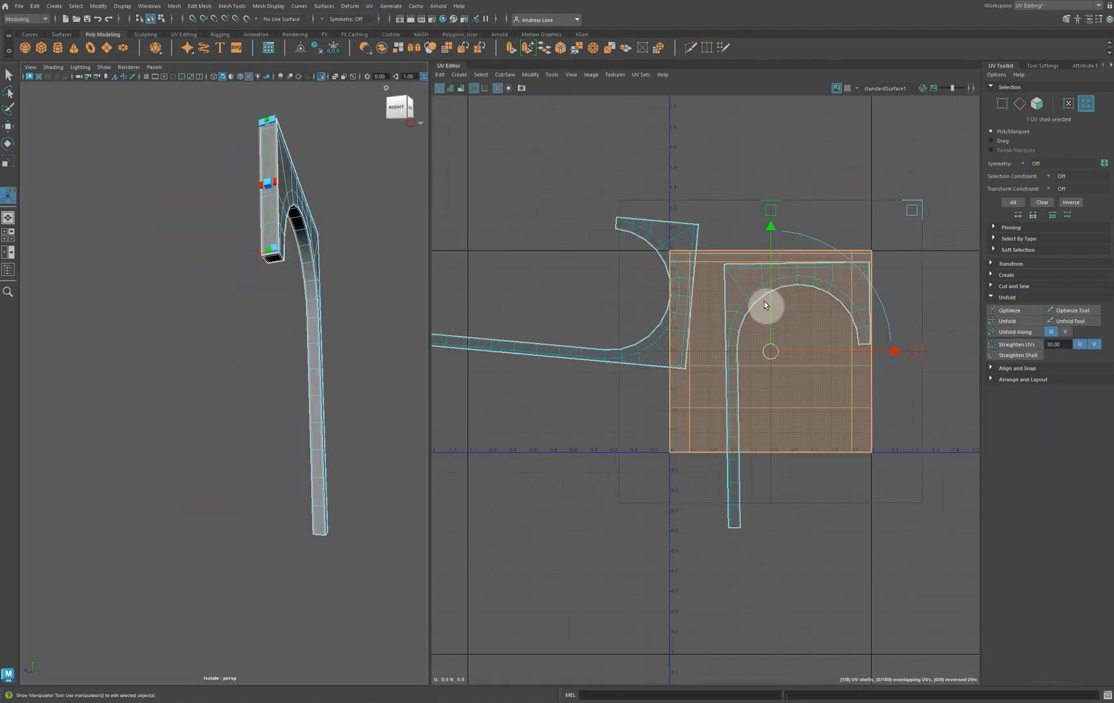
Repeat the planar projection on the archway's inner surface, the short leg's bottom cap and the remaining side shells
{"action": "left_click", "coordinate": [312, 362]}
{"action": "key", "text": "g"}
{"action": "left_click", "coordinate": [273, 259]}
{"action": "key", "text": "g"}
{"action": "left_click_drag", "start_coordinate": [225, 511], "coordinate": [244, 467], "text": "alt"}
{"action": "left_click", "coordinate": [227, 393]}
{"action": "key", "text": "g"}
Unfold a square cap shell and a long strip shell from the overlapping stack, moving each to free UV space
{"action": "left_click", "coordinate": [1007, 321]}
{"action": "key", "text": "w"}
{"action": "left_click_drag", "start_coordinate": [770, 351], "coordinate": [535, 491]}
{"action": "left_click", "coordinate": [797, 405]}
{"action": "left_click", "coordinate": [1007, 321]}
{"action": "left_click_drag", "start_coordinate": [785, 323], "coordinate": [956, 364]}
Unfold the second square cap shell and another strip from the stack, moving each clear of the remaining shells
{"action": "left_click", "coordinate": [800, 400]}
{"action": "left_click", "coordinate": [1007, 321]}
{"action": "left_click_drag", "start_coordinate": [770, 351], "coordinate": [537, 196]}
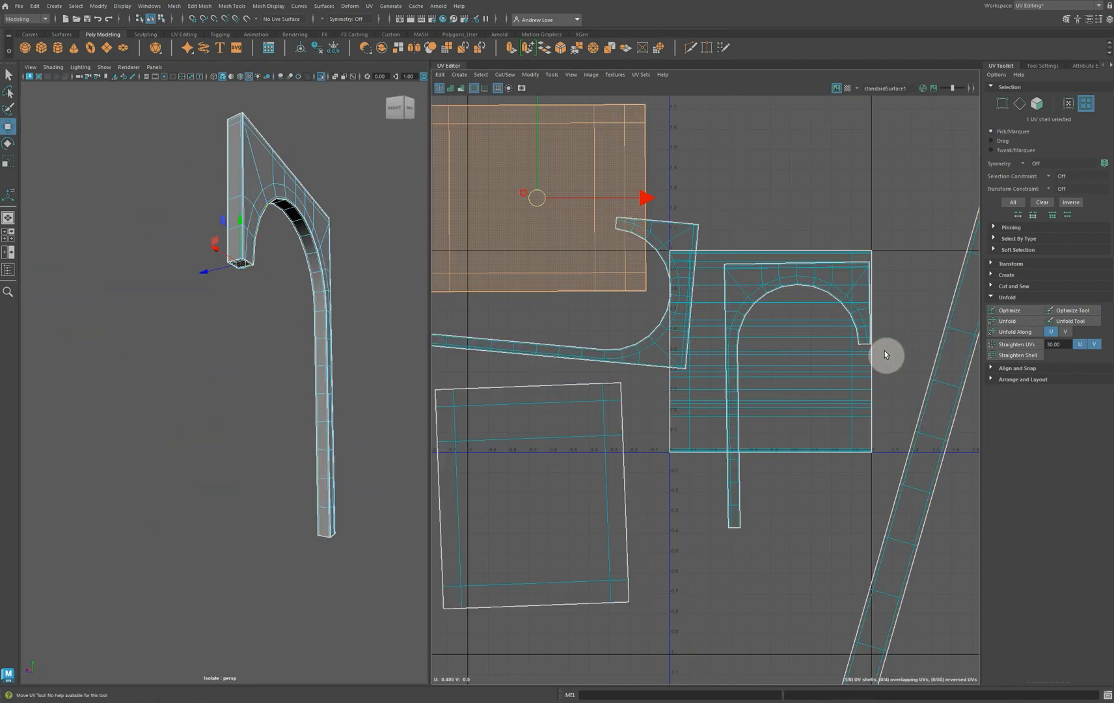
{"action": "left_click", "coordinate": [803, 397]}
{"action": "left_click", "coordinate": [1007, 320]}
{"action": "scroll", "coordinate": [604, 357], "scroll_direction": "down", "scroll_amount": 6}
{"action": "left_click_drag", "start_coordinate": [770, 351], "coordinate": [733, 501]}
Rotate the tilted arch-shaped shell and the neighbouring strip upright in the UV Editor
{"action": "scroll", "coordinate": [604, 357], "scroll_direction": "up", "scroll_amount": 3}
{"action": "key", "text": "e"}
{"action": "left_click", "coordinate": [651, 356]}
{"action": "left_click", "coordinate": [794, 345]}
{"action": "left_click", "coordinate": [728, 349]}
{"action": "scroll", "coordinate": [558, 504], "scroll_direction": "down", "scroll_amount": 2}
{"action": "left_click", "coordinate": [598, 537]}
{"action": "left_click_drag", "start_coordinate": [726, 410], "coordinate": [692, 529]}
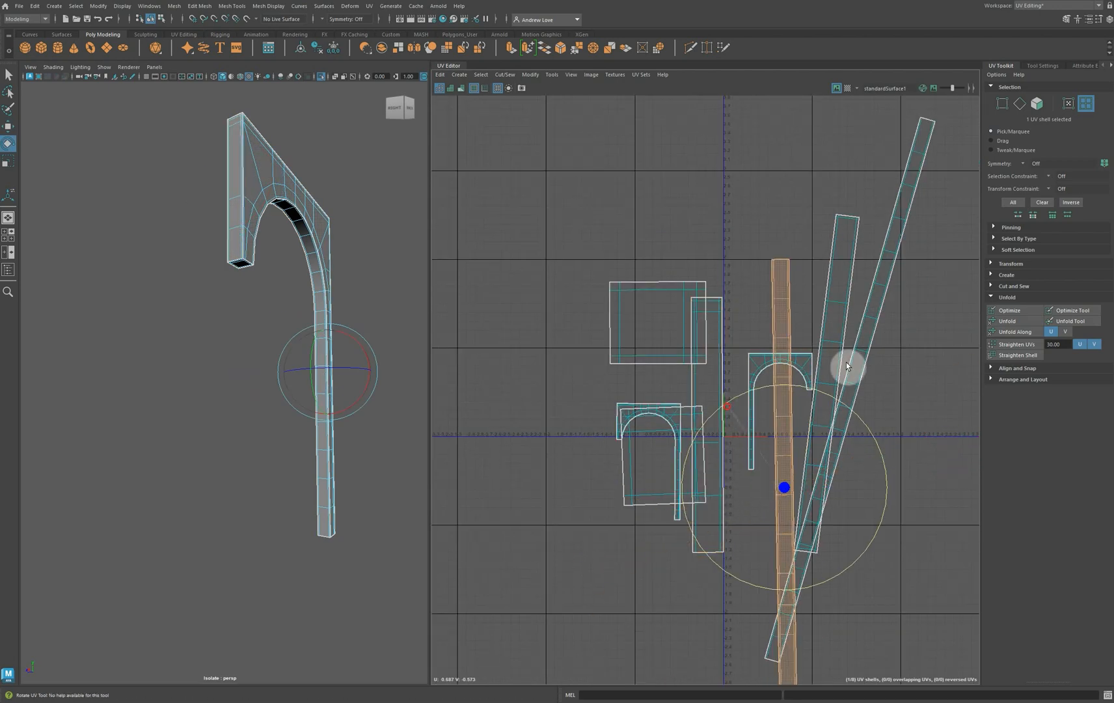
Rotate the two remaining tilted strip shells to vertical
{"action": "left_click", "coordinate": [848, 368]}
{"action": "left_click_drag", "start_coordinate": [779, 467], "coordinate": [849, 556]}
{"action": "left_click", "coordinate": [805, 482]}
{"action": "left_click", "coordinate": [848, 389]}
Select the whole archway in object mode and lay out its UV shells automatically
{"action": "left_click", "coordinate": [546, 243]}
{"action": "right_click_drag", "start_coordinate": [376, 232], "coordinate": [404, 206]}
{"action": "left_click", "coordinate": [531, 75]}
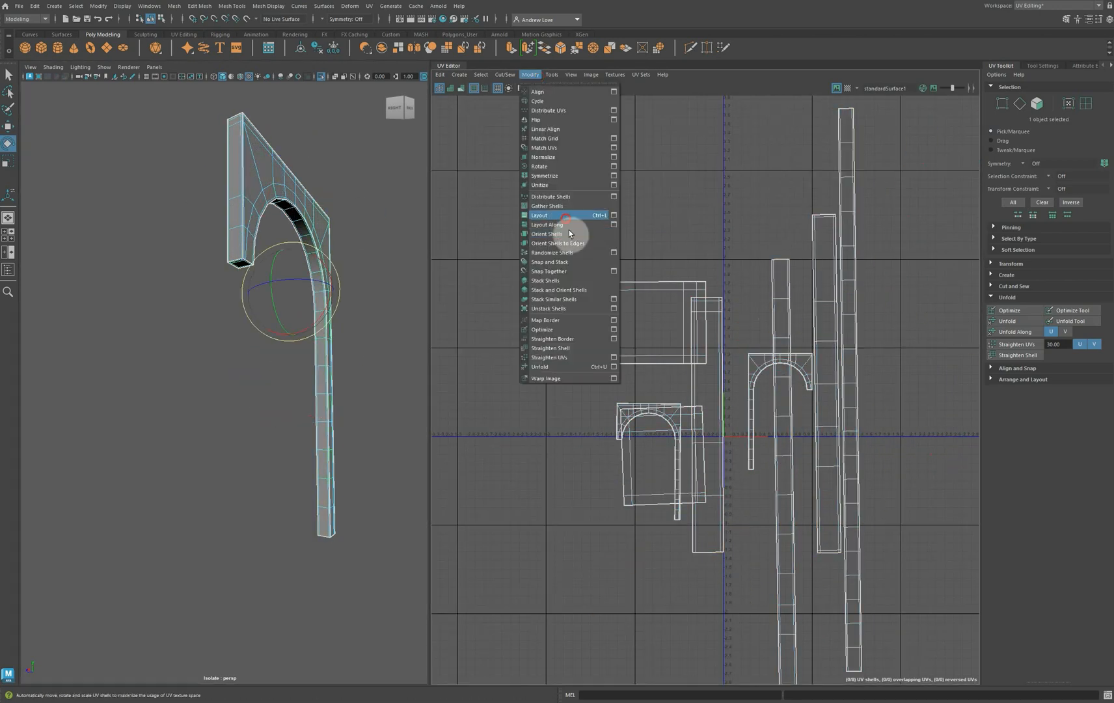
{"action": "left_click", "coordinate": [565, 216]}
{"action": "scroll", "coordinate": [708, 487], "scroll_direction": "up", "scroll_amount": 3}
Return to the General workspace and turn off object isolation to show the full scene
{"action": "left_click", "coordinate": [1096, 6]}
{"action": "left_click", "coordinate": [1075, 11]}
{"action": "key", "text": "f"}
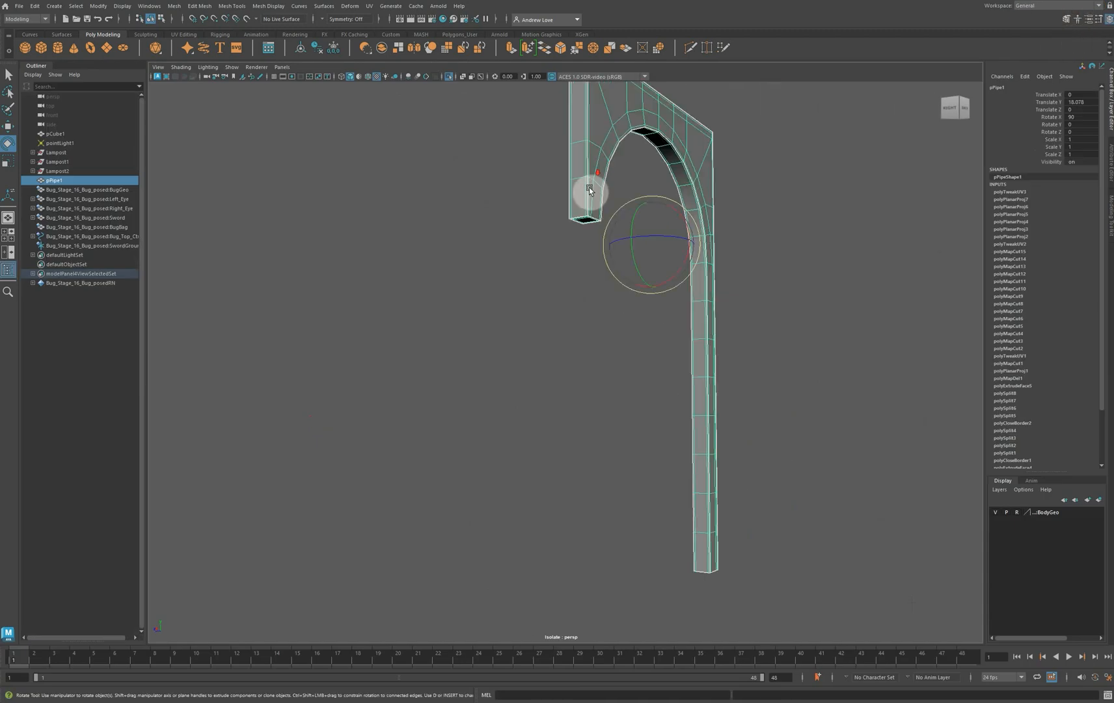
{"action": "left_click", "coordinate": [266, 72]}
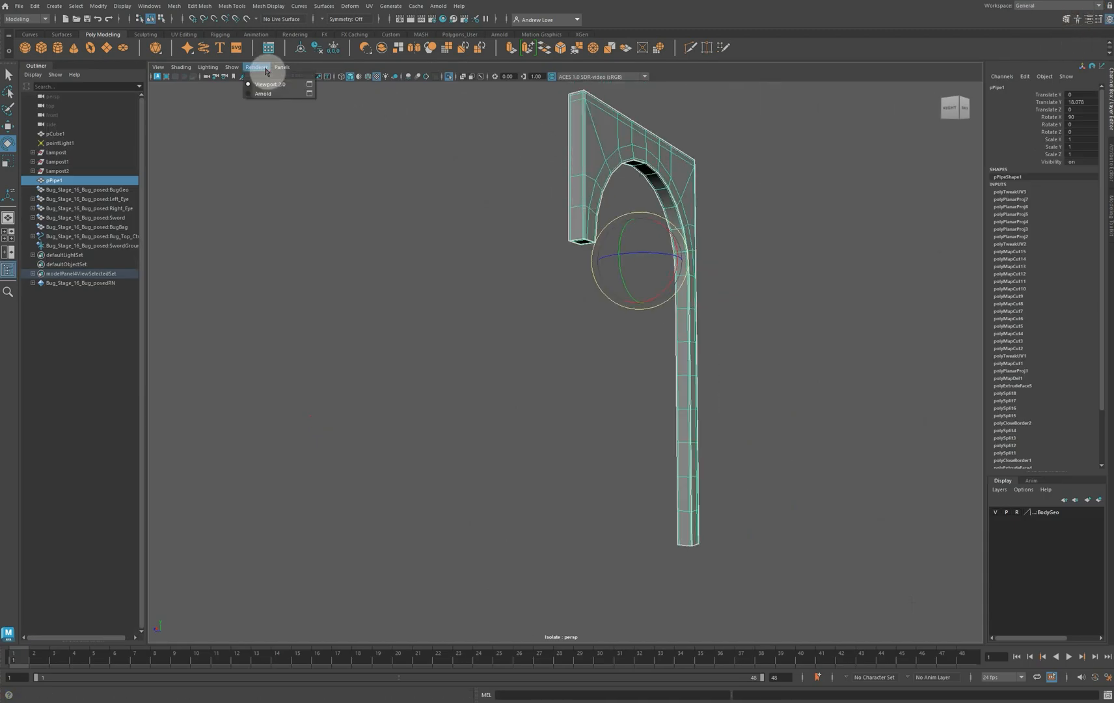
{"action": "mouse_move", "coordinate": [233, 67]}
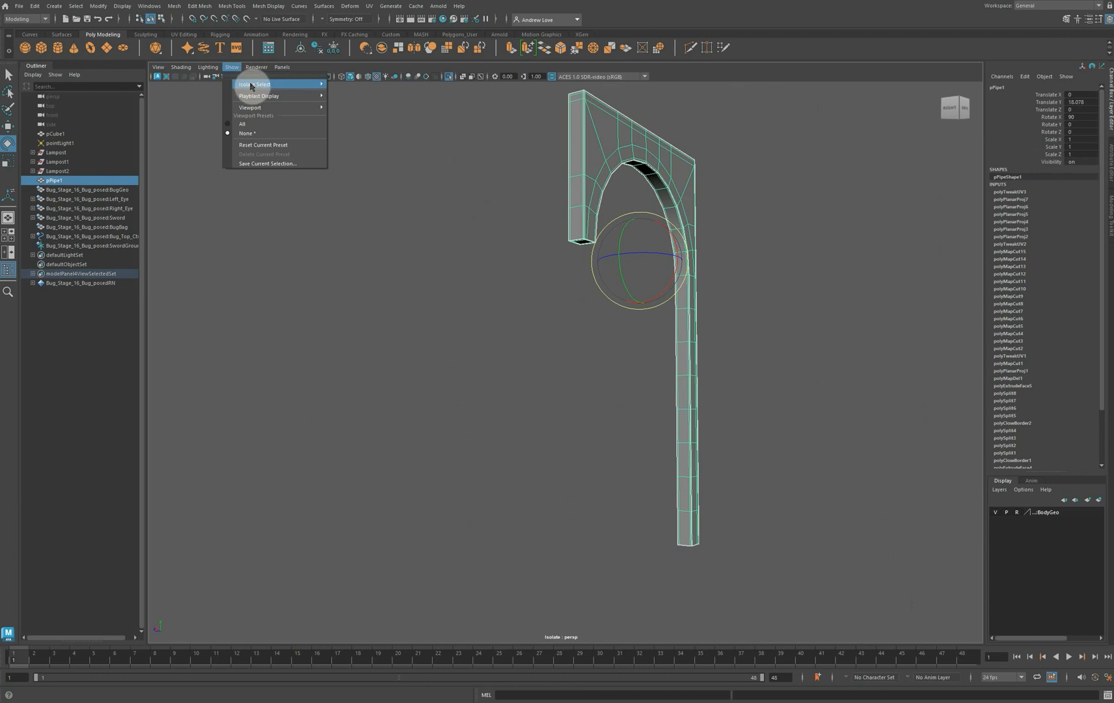
{"action": "left_click", "coordinate": [343, 86]}
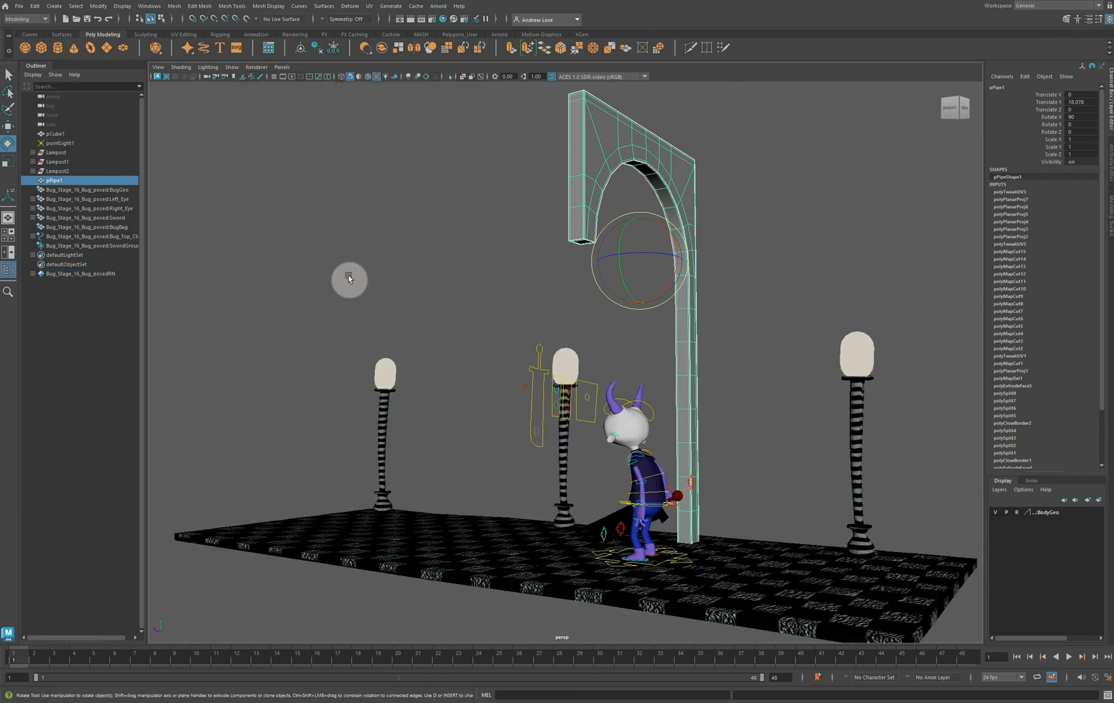
{"action": "left_click_drag", "start_coordinate": [348, 278], "coordinate": [389, 287], "text": "alt"}
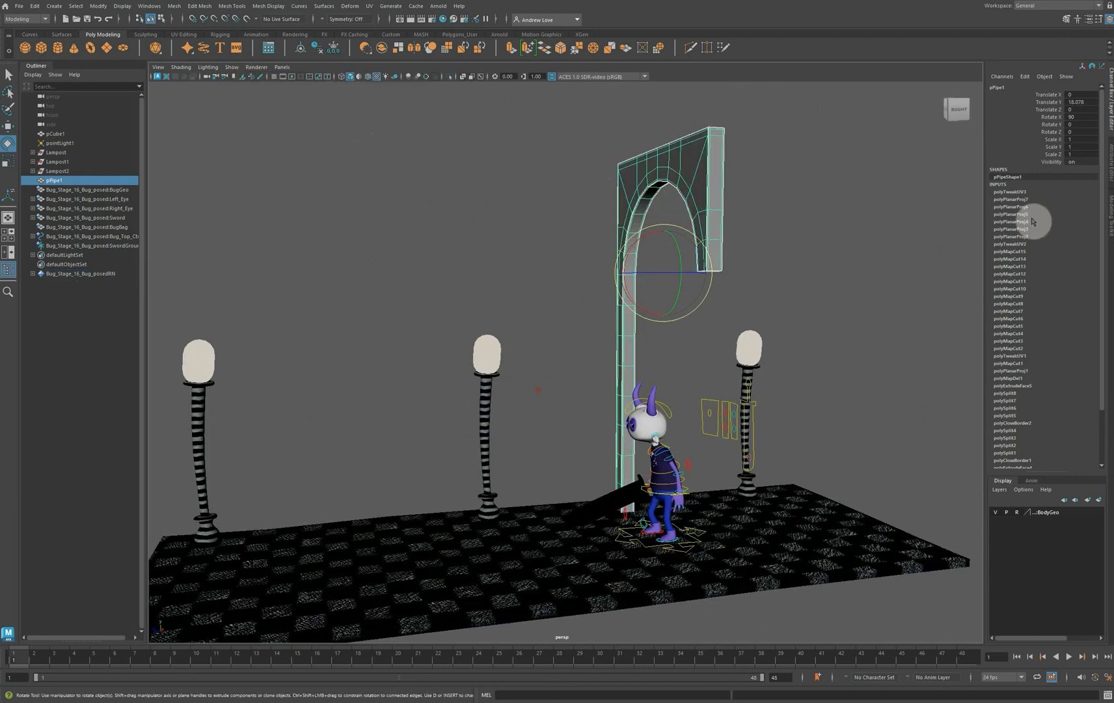
Delete the archway's construction history and freeze its transformations
{"action": "scroll", "coordinate": [1033, 221], "scroll_direction": "down", "scroll_amount": 3}
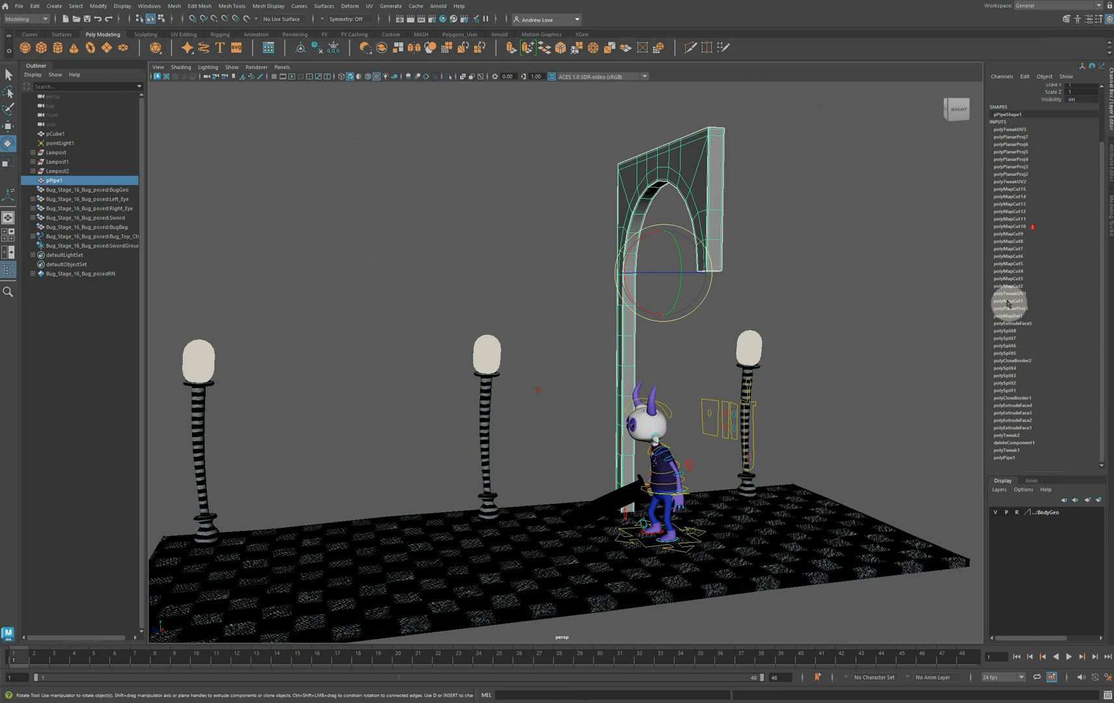
{"action": "left_click", "coordinate": [316, 50]}
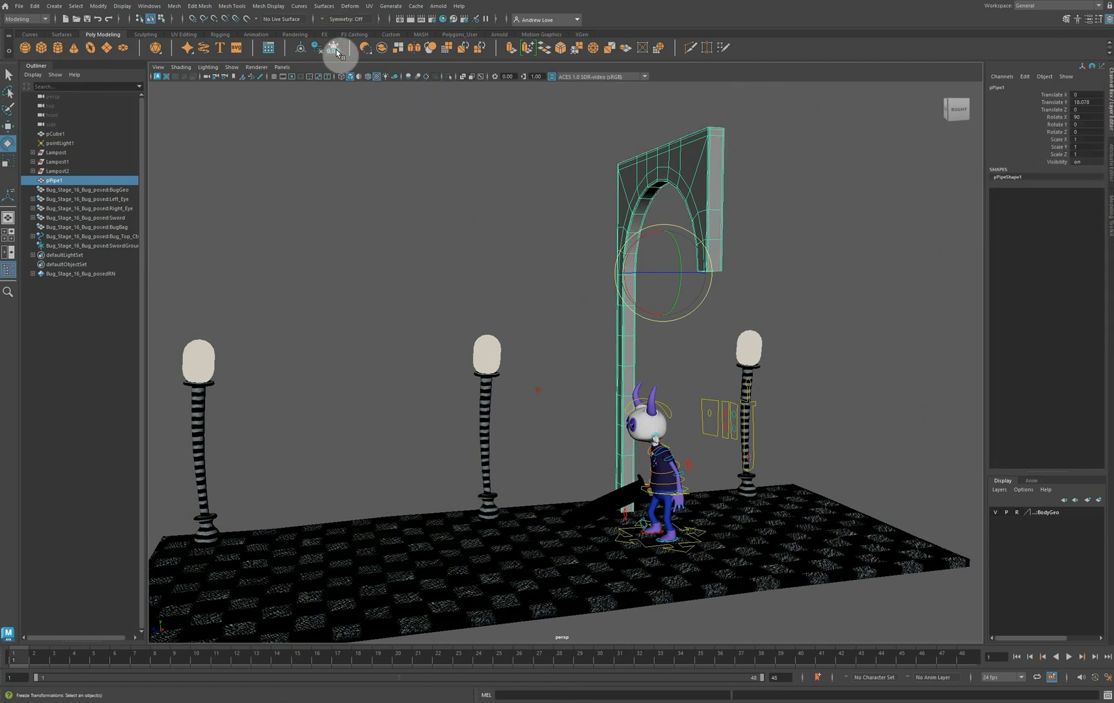
Assign the floor's existing checkered material to the archway
{"action": "left_click_drag", "start_coordinate": [429, 313], "coordinate": [524, 378], "text": "alt"}
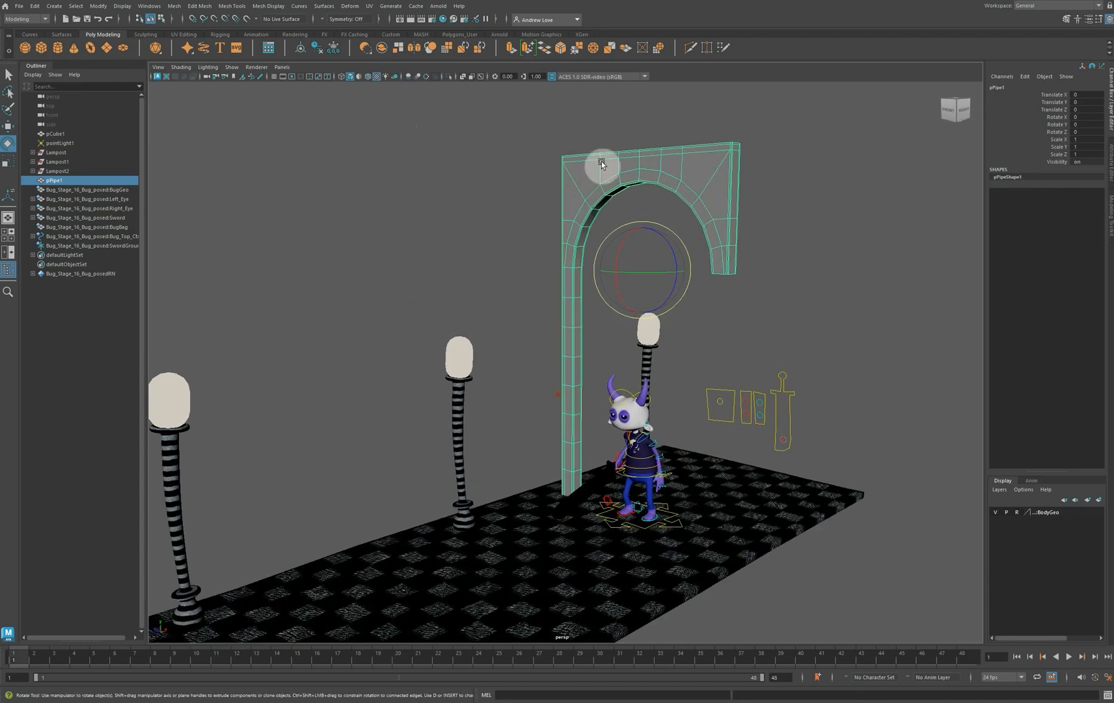
{"action": "right_click_drag", "start_coordinate": [600, 165], "coordinate": [686, 490]}
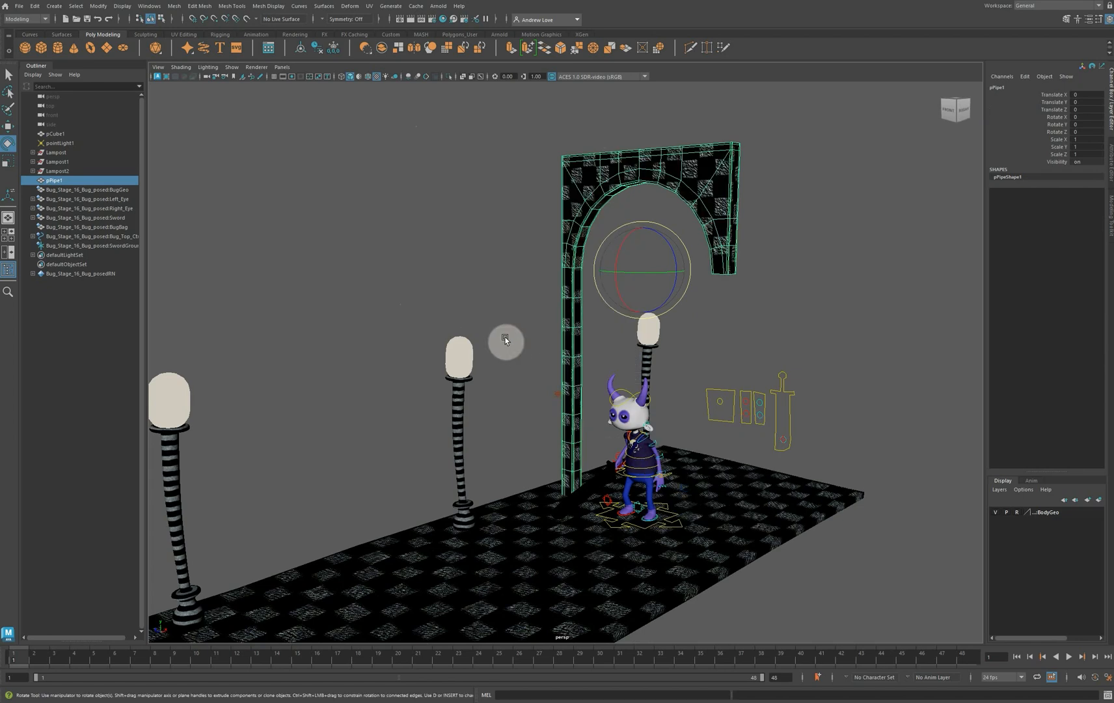
Duplicate the middle lamppost's bulb and move the copy beneath the archway's hanging end
{"action": "left_click", "coordinate": [470, 342]}
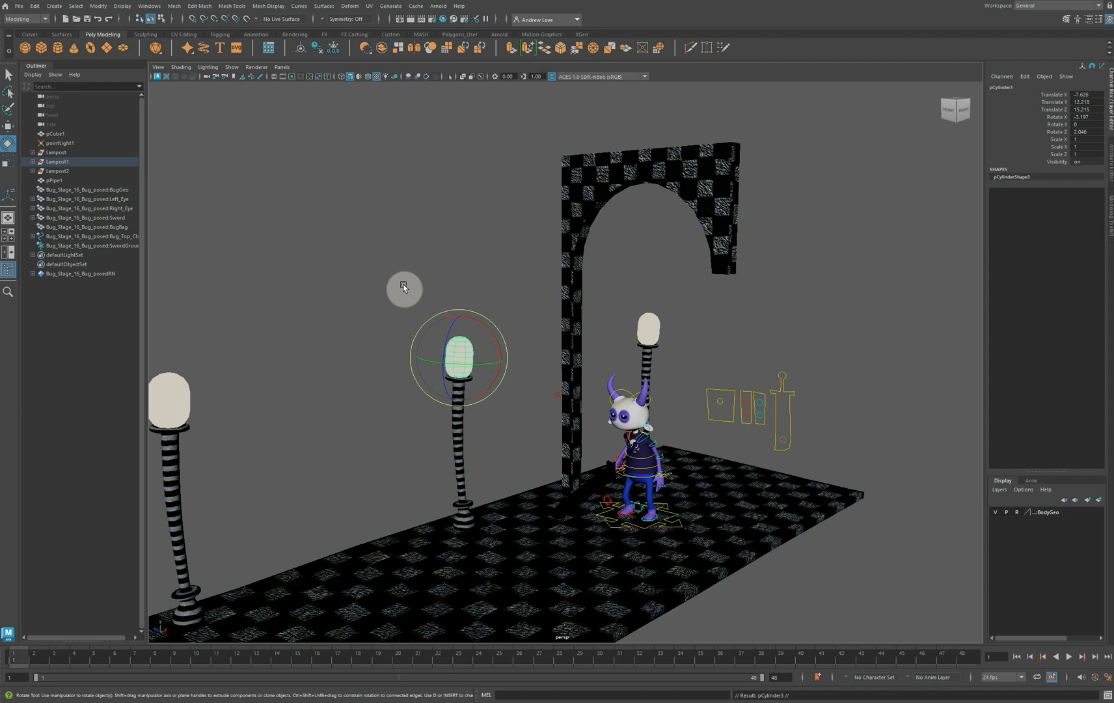
{"action": "key", "text": "w"}
{"action": "left_click_drag", "start_coordinate": [487, 376], "coordinate": [753, 394]}
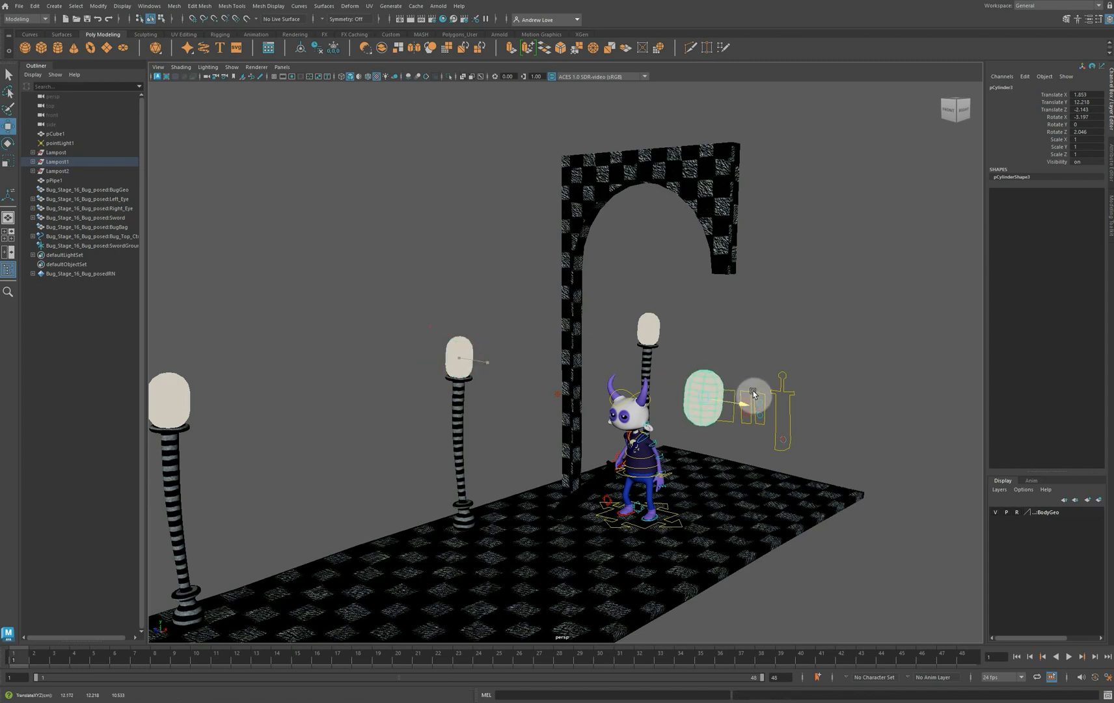
{"action": "left_click_drag", "start_coordinate": [733, 467], "coordinate": [680, 451], "text": "alt"}
{"action": "left_click_drag", "start_coordinate": [489, 368], "coordinate": [704, 246]}
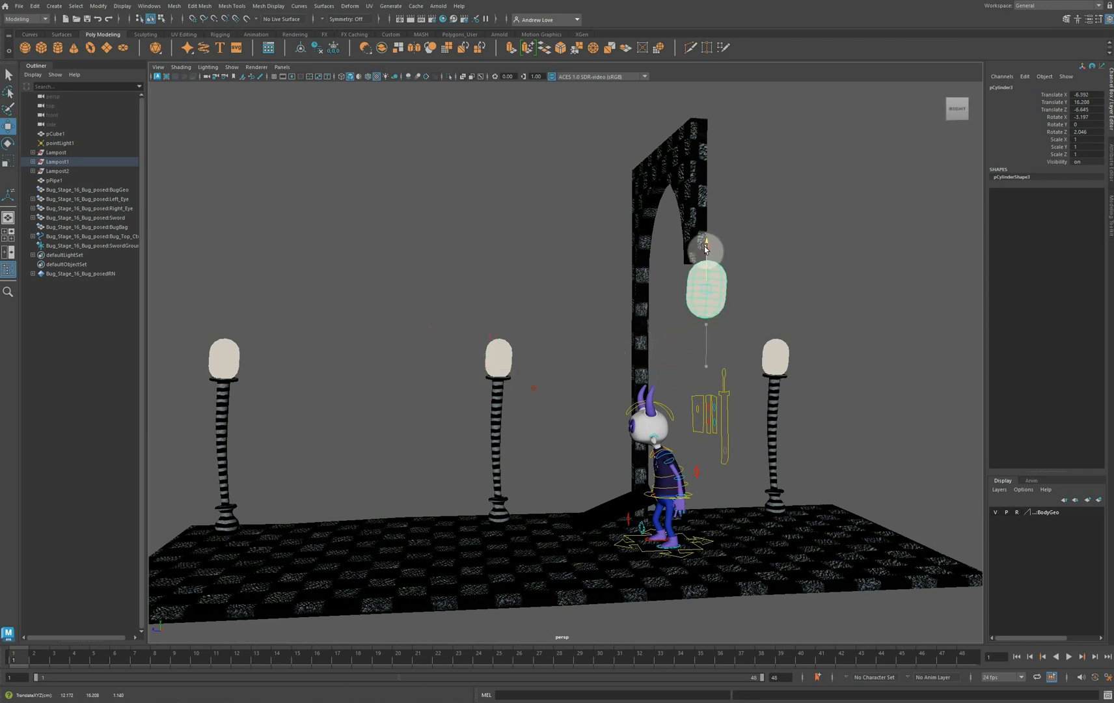
{"action": "left_click_drag", "start_coordinate": [592, 334], "coordinate": [654, 336], "text": "alt"}
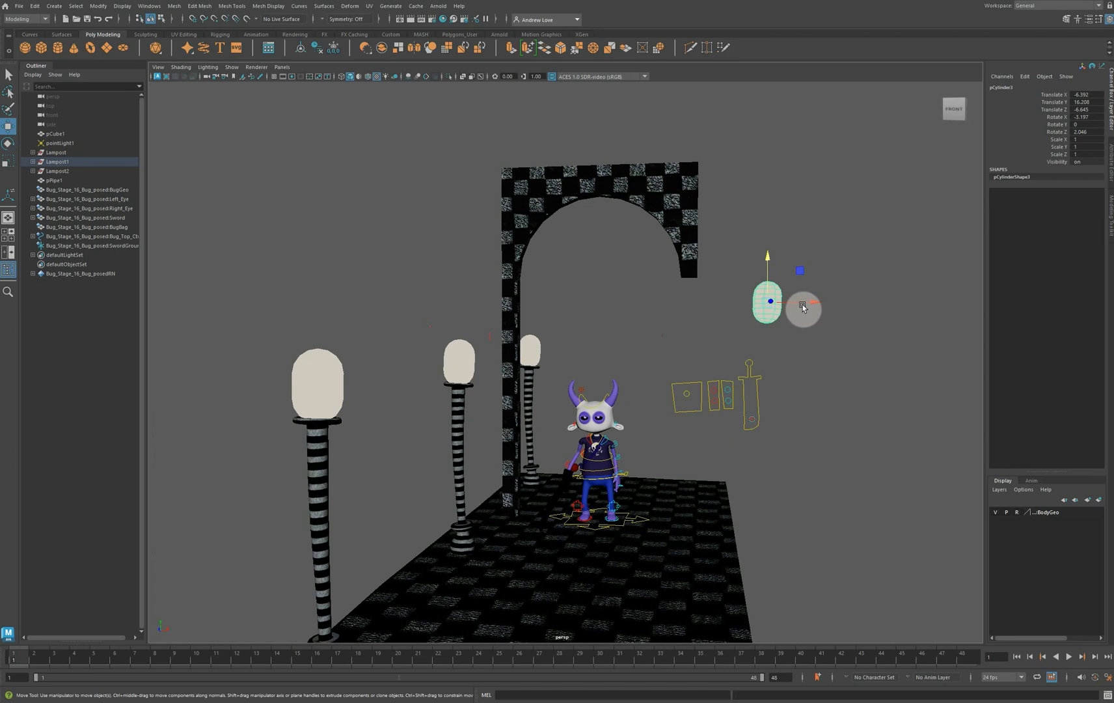
{"action": "left_click_drag", "start_coordinate": [801, 304], "coordinate": [686, 268]}
{"action": "left_click_drag", "start_coordinate": [766, 354], "coordinate": [676, 348], "text": "alt"}
{"action": "left_click_drag", "start_coordinate": [621, 291], "coordinate": [643, 300]}
Rotate the bulb copy to about -30.2 in Y, scale it uniformly to about 0.538, and raise it against the archway's end
{"action": "key", "text": "e"}
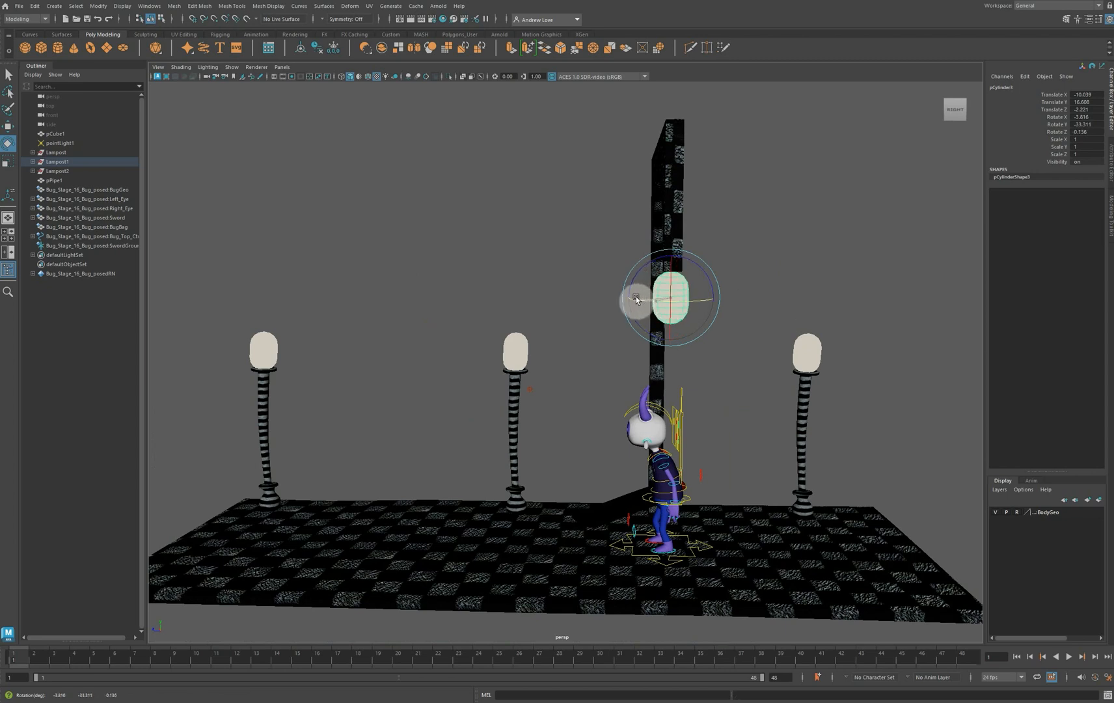
{"action": "middle_click_drag", "start_coordinate": [602, 297], "coordinate": [513, 306], "text": "alt"}
{"action": "scroll", "coordinate": [545, 267], "scroll_direction": "up", "scroll_amount": 3}
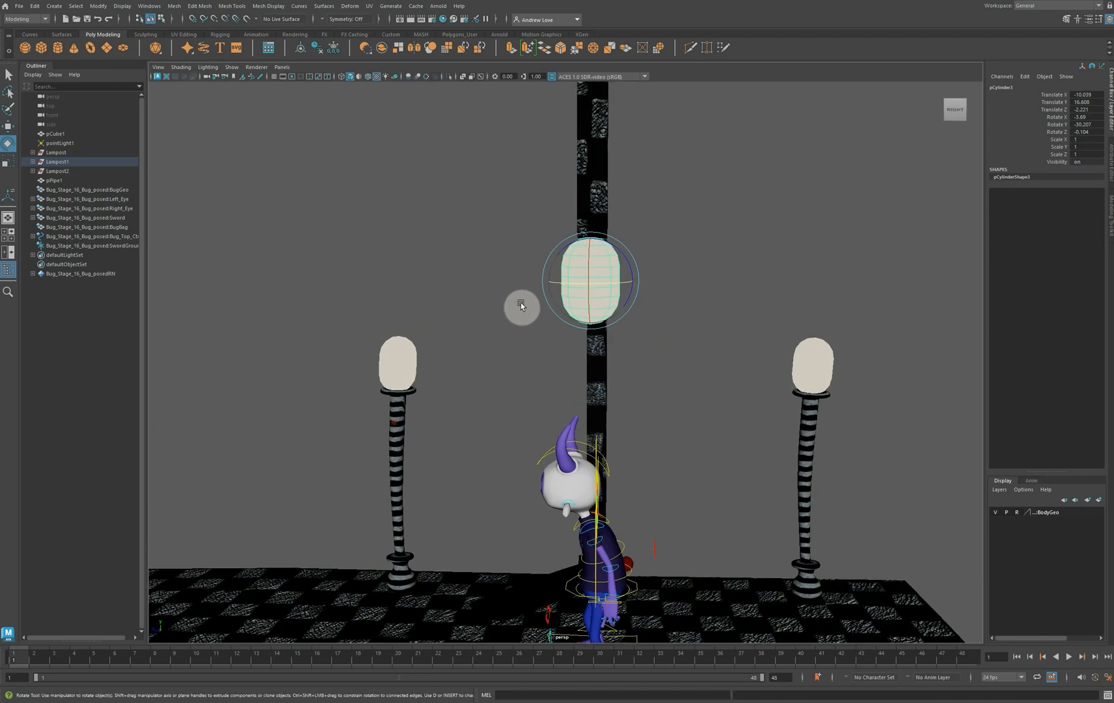
{"action": "key", "text": "w"}
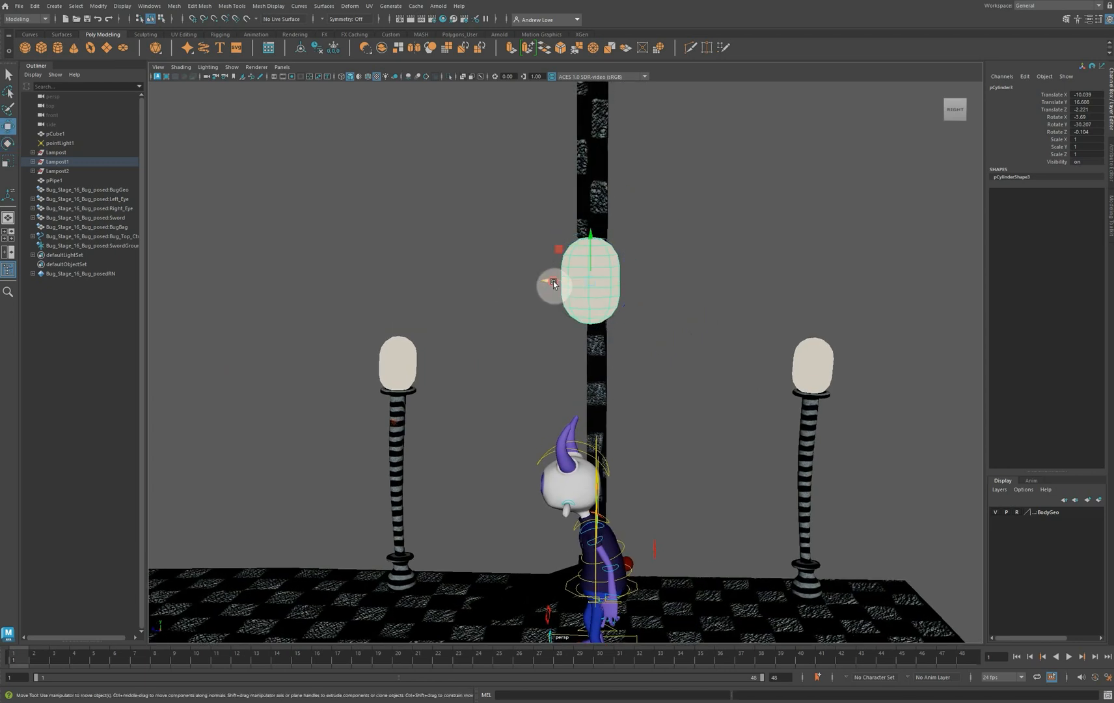
{"action": "left_click_drag", "start_coordinate": [552, 283], "coordinate": [584, 269]}
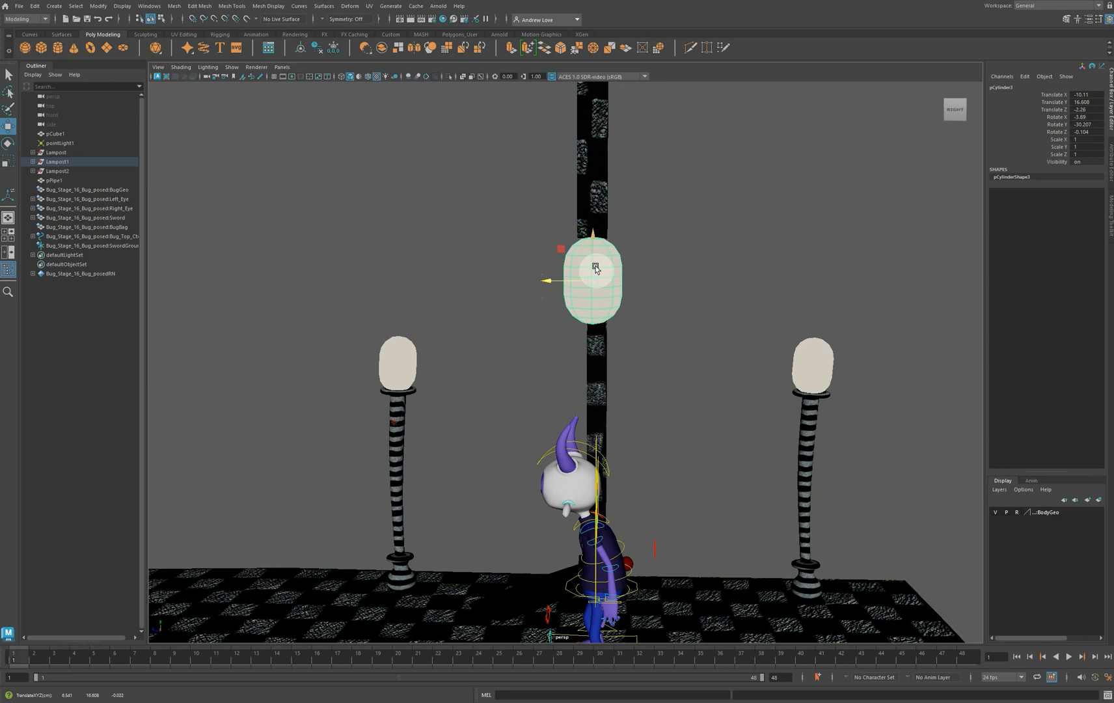
{"action": "key", "text": "r"}
{"action": "left_click_drag", "start_coordinate": [595, 287], "coordinate": [592, 244]}
{"action": "key", "text": "w"}
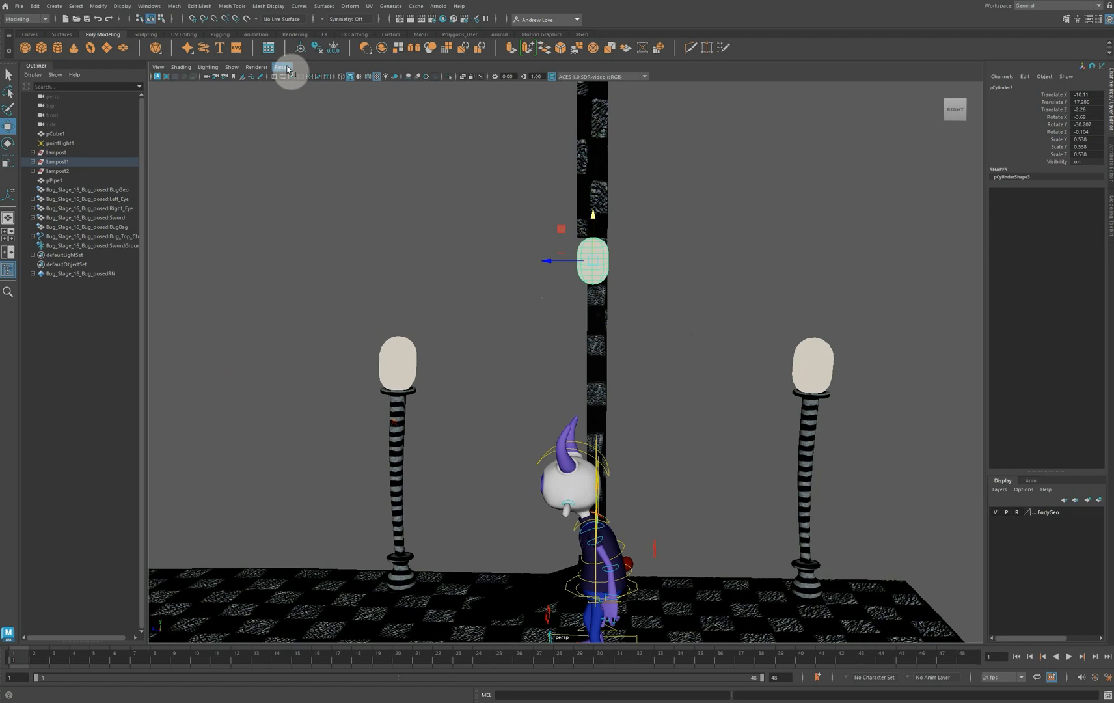
Isolate the small bulb copy and frame it in the viewport
{"action": "left_click", "coordinate": [233, 67]}
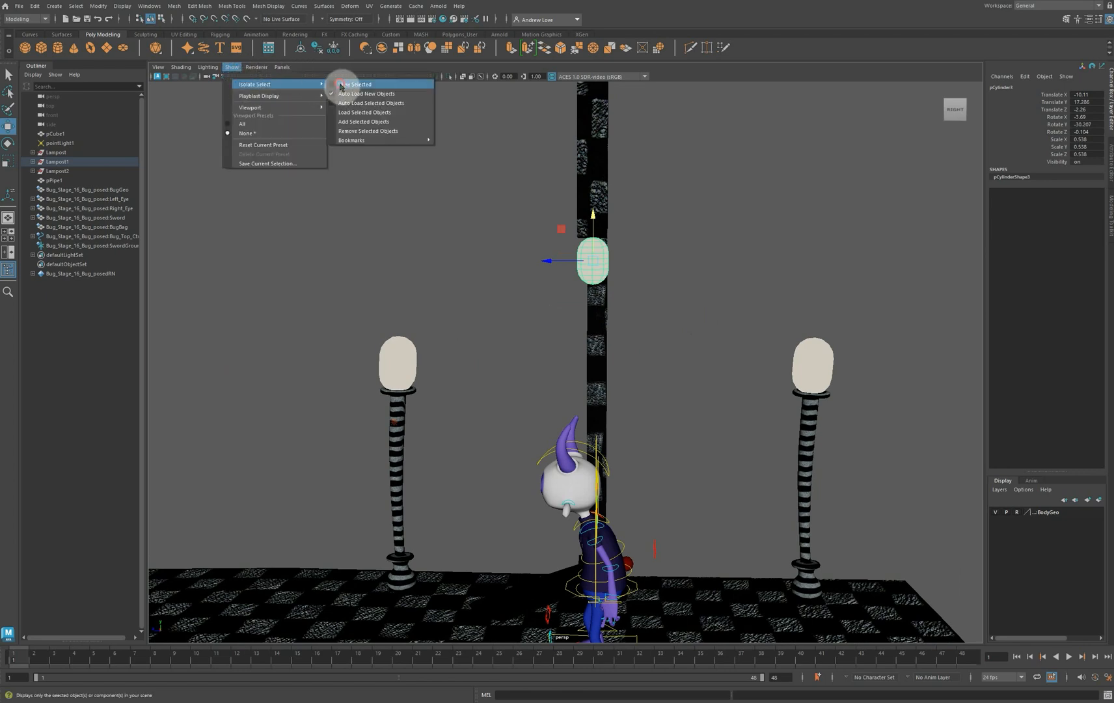
{"action": "left_click", "coordinate": [342, 84]}
{"action": "scroll", "coordinate": [419, 171], "scroll_direction": "up", "scroll_amount": 3}
{"action": "middle_click_drag", "start_coordinate": [440, 193], "coordinate": [451, 293], "text": "alt"}
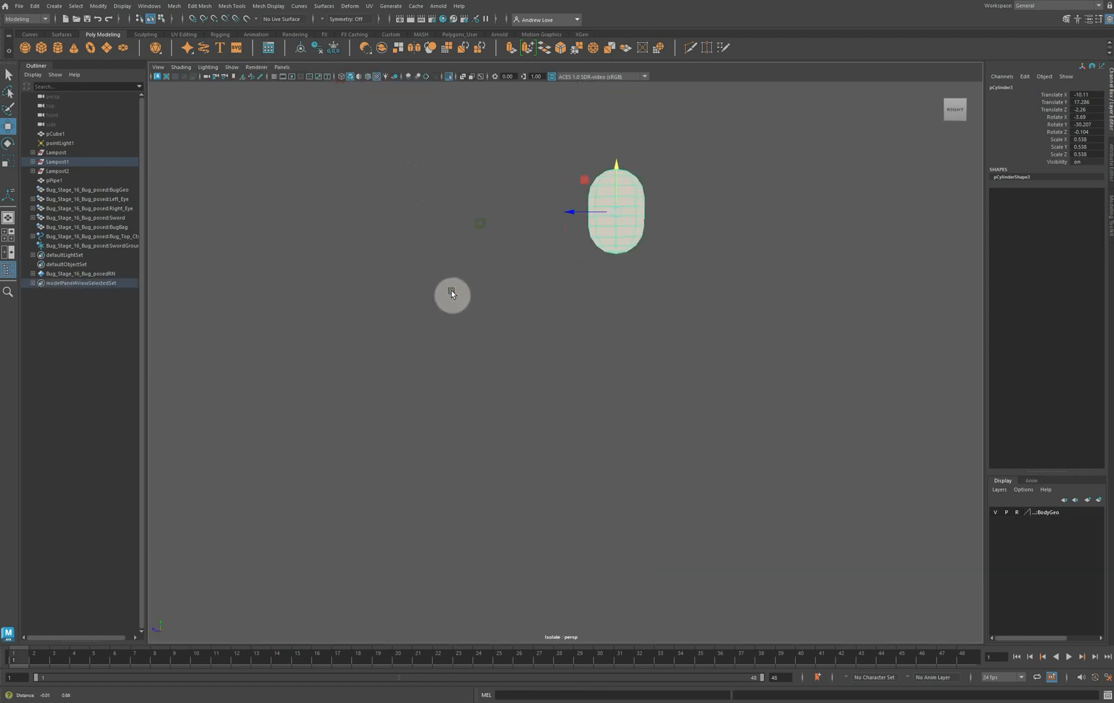
{"action": "key", "text": "f"}
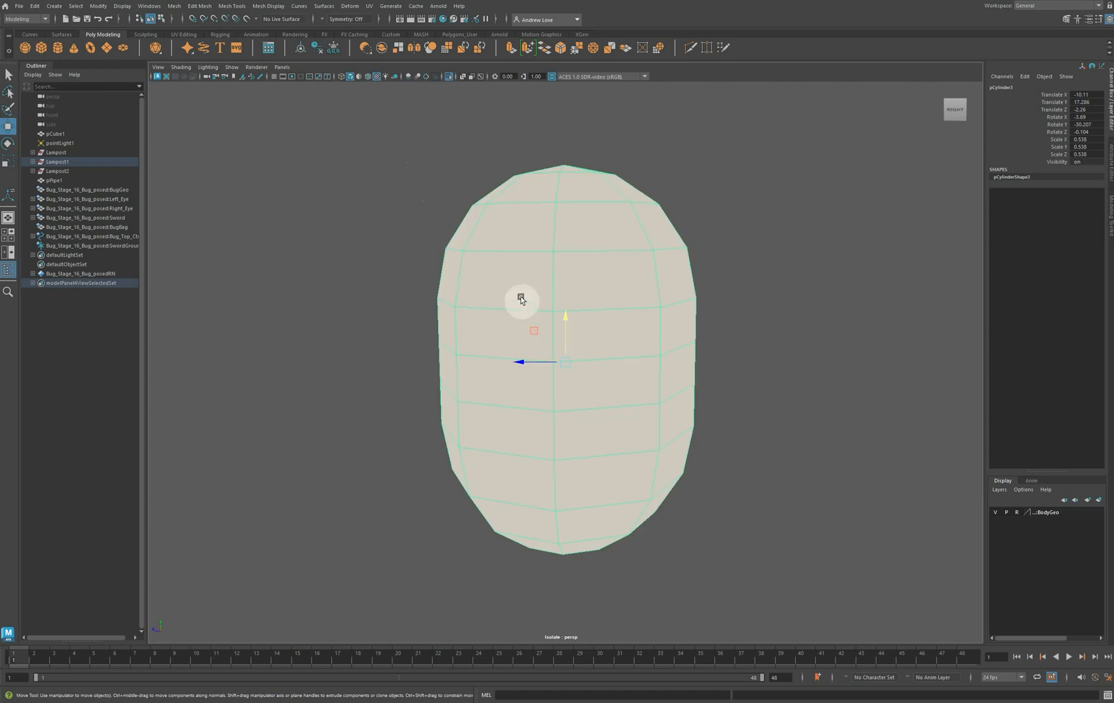
Select the full ring of faces just above the bulb's middle and extrude it outward into a wide rim
{"action": "left_click_drag", "start_coordinate": [532, 348], "coordinate": [532, 343], "text": "alt"}
{"action": "right_click_drag", "start_coordinate": [507, 343], "coordinate": [502, 370]}
{"action": "left_click", "coordinate": [386, 371]}
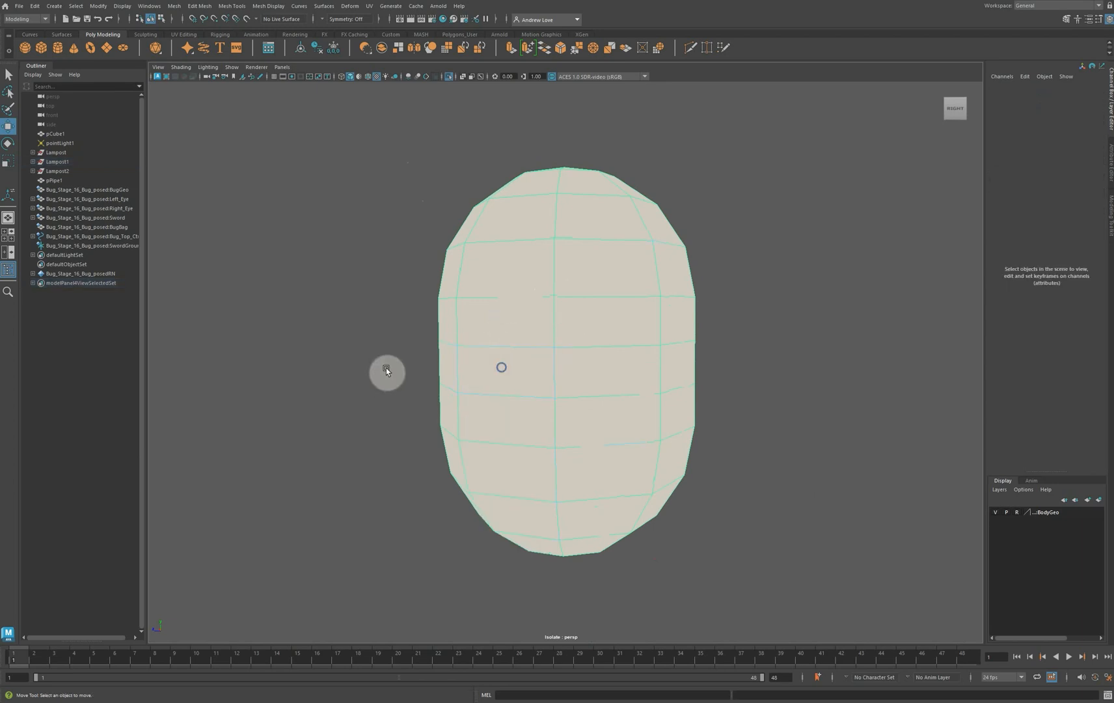
{"action": "left_click_drag", "start_coordinate": [408, 318], "coordinate": [737, 325]}
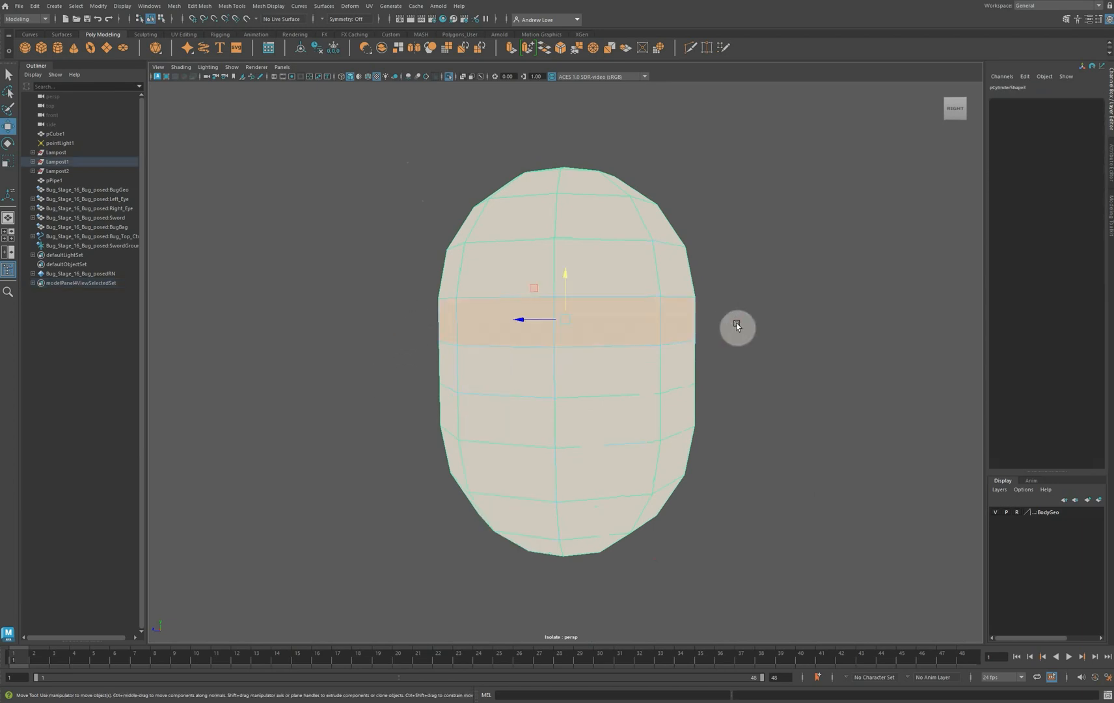
{"action": "left_click", "coordinate": [508, 50]}
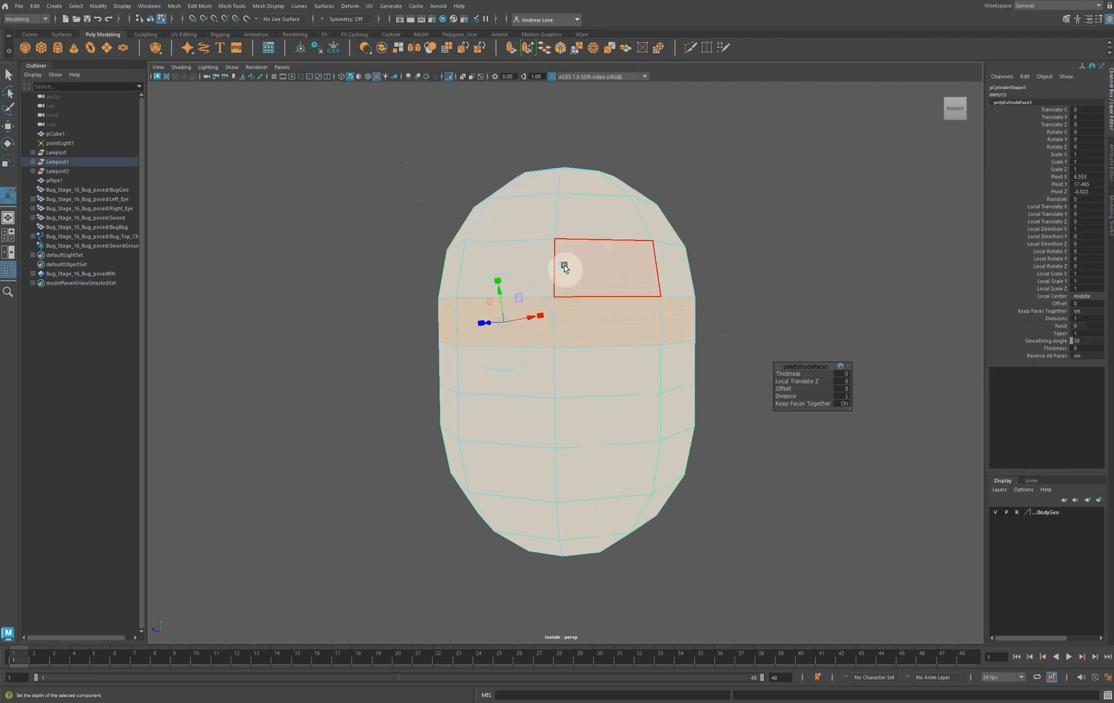
{"action": "left_click_drag", "start_coordinate": [305, 385], "coordinate": [413, 391], "text": "alt"}
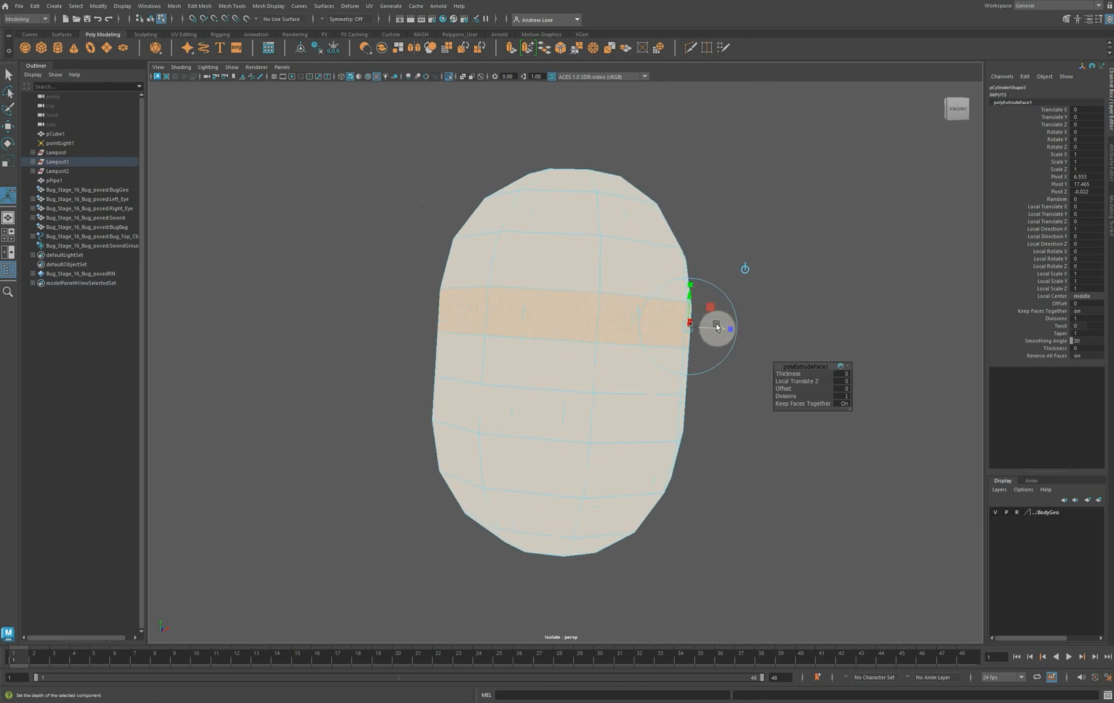
{"action": "left_click_drag", "start_coordinate": [717, 325], "coordinate": [806, 330]}
Select the face ring just below the bulb's middle, one row under the rim, and extrude it outward about 0.374
{"action": "left_click_drag", "start_coordinate": [407, 395], "coordinate": [709, 424]}
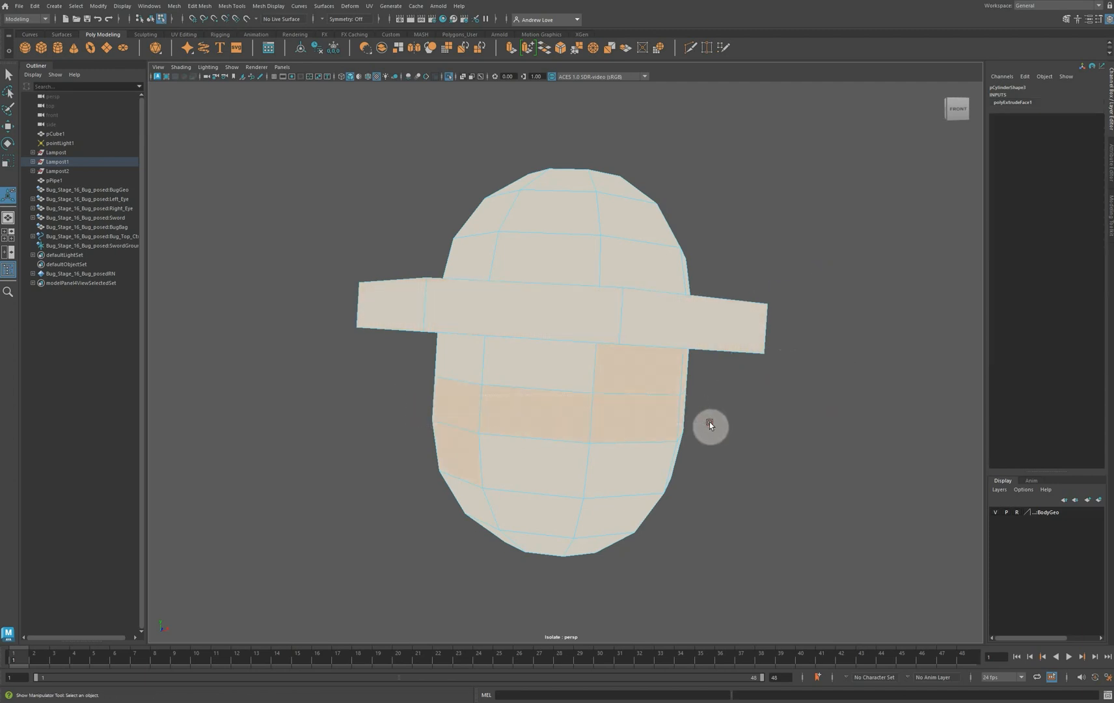
{"action": "left_click", "coordinate": [411, 408]}
{"action": "left_click_drag", "start_coordinate": [415, 399], "coordinate": [697, 409]}
{"action": "key", "text": "f"}
{"action": "scroll", "coordinate": [352, 408], "scroll_direction": "down", "scroll_amount": 2}
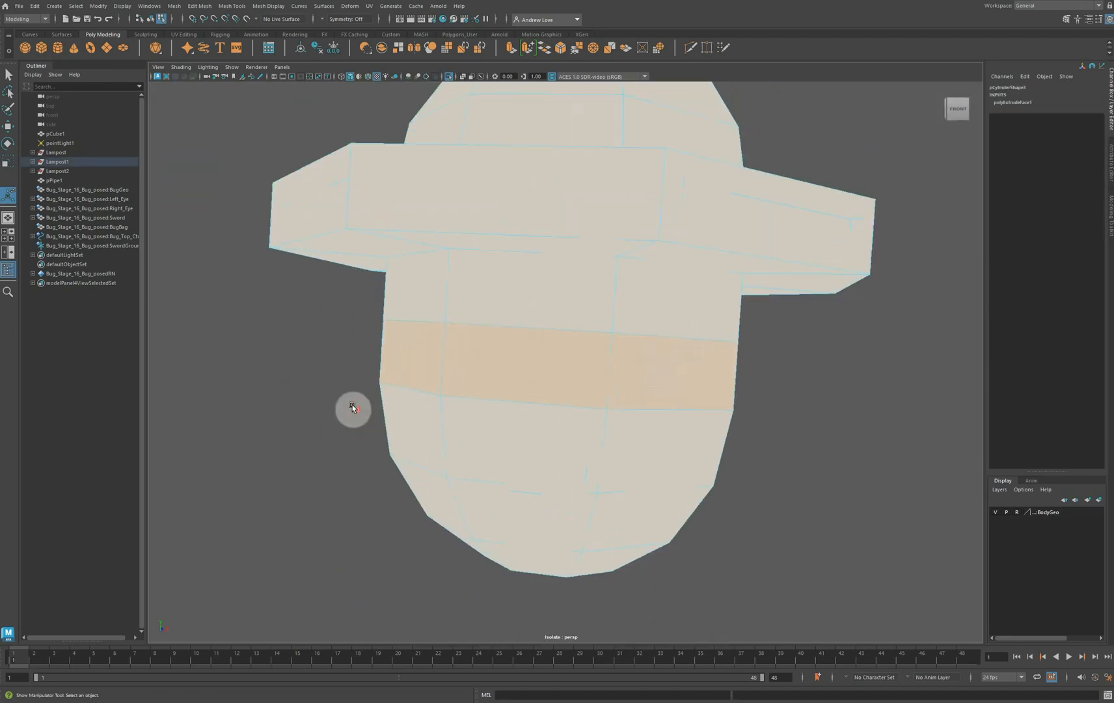
{"action": "scroll", "coordinate": [353, 407], "scroll_direction": "down", "scroll_amount": 2}
{"action": "left_click_drag", "start_coordinate": [263, 448], "coordinate": [416, 445], "text": "alt"}
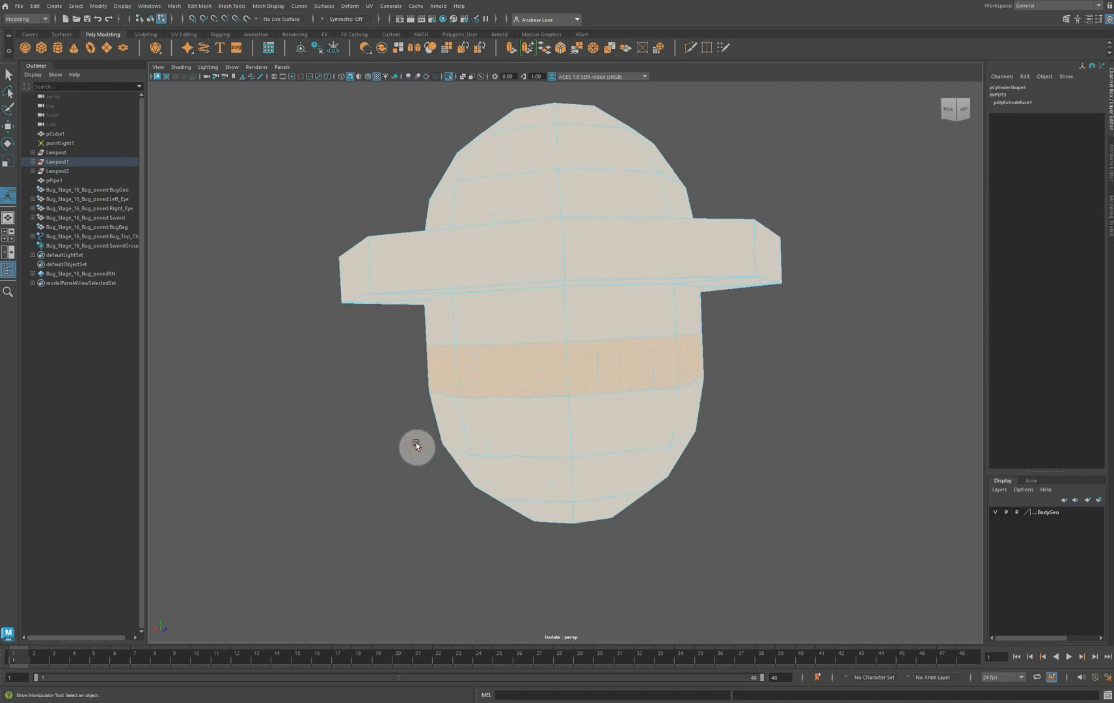
{"action": "key", "text": "ctrl+e"}
{"action": "left_click_drag", "start_coordinate": [291, 429], "coordinate": [368, 432], "text": "alt"}
{"action": "left_click_drag", "start_coordinate": [415, 375], "coordinate": [318, 374]}
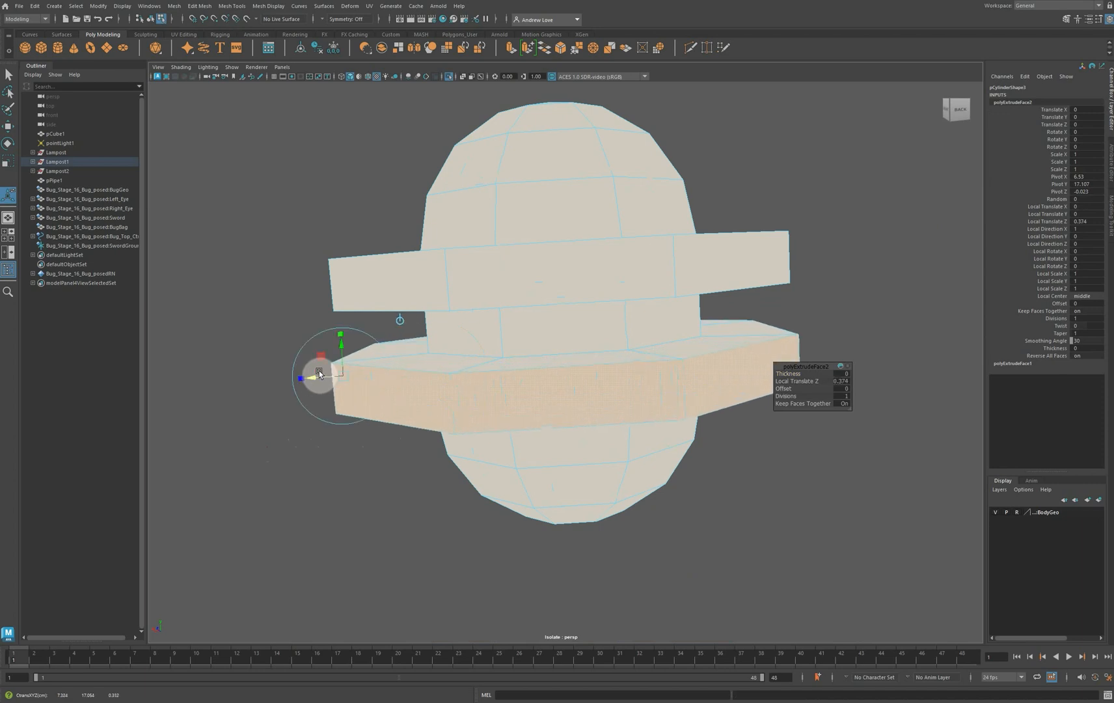
Preview the lantern smoothed and widen its lower rim to a local Z translation of about 0.595
{"action": "key", "text": "3"}
{"action": "scroll", "coordinate": [311, 374], "scroll_direction": "down", "scroll_amount": 3}
{"action": "scroll", "coordinate": [310, 374], "scroll_direction": "down", "scroll_amount": 1}
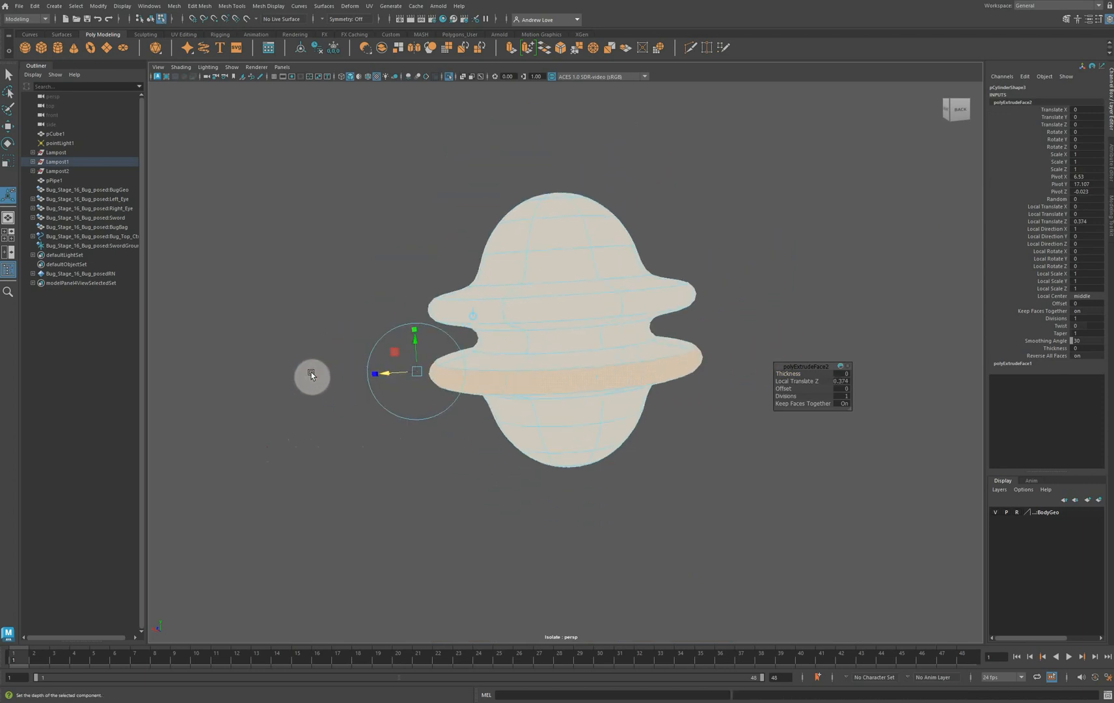
{"action": "left_click_drag", "start_coordinate": [330, 440], "coordinate": [369, 454], "text": "alt"}
{"action": "left_click_drag", "start_coordinate": [404, 417], "coordinate": [364, 432]}
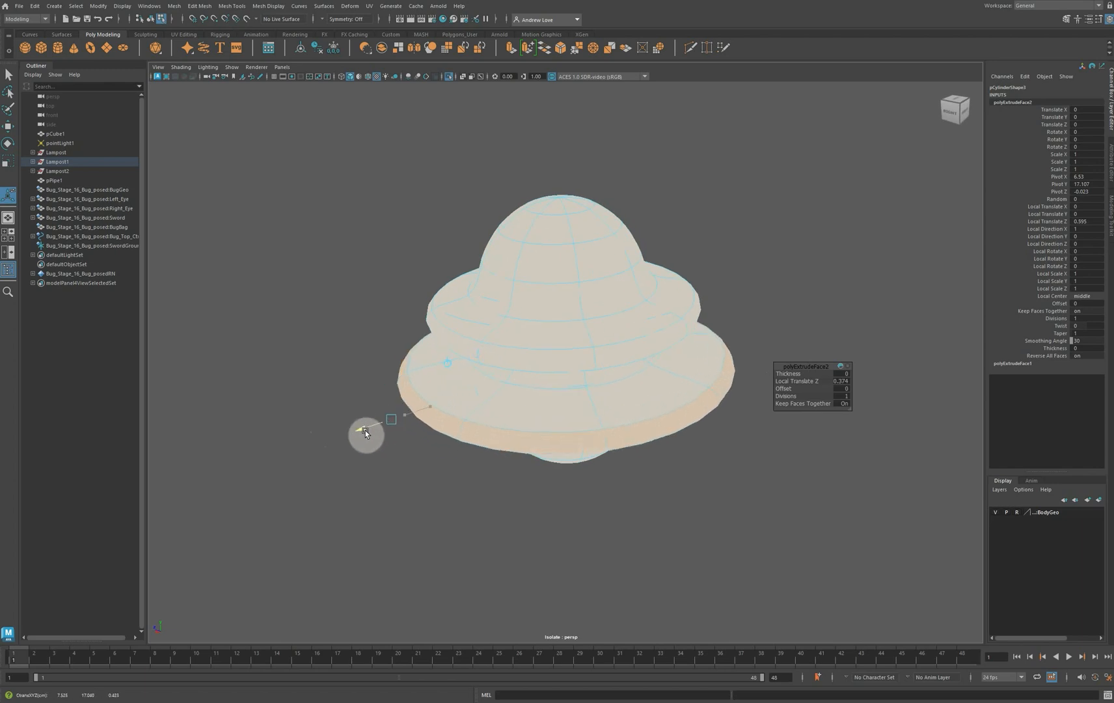
{"action": "left_click_drag", "start_coordinate": [348, 499], "coordinate": [344, 518], "text": "alt"}
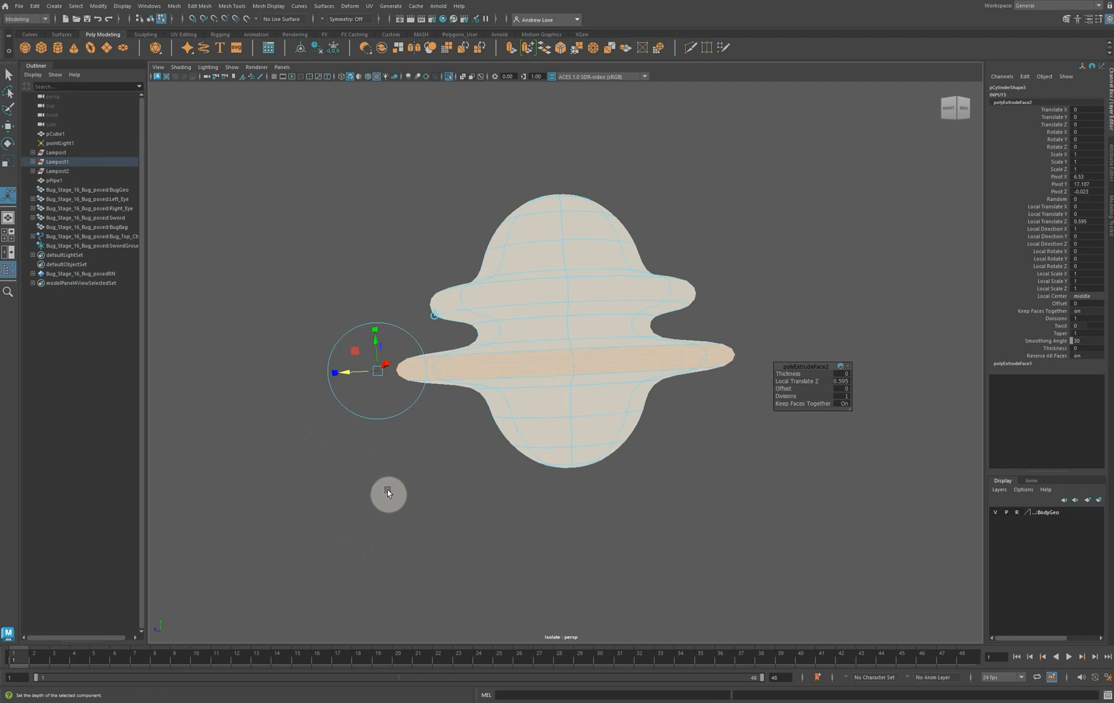
Return the lantern to object mode with unsmoothed display and turn off isolation to show the full scene
{"action": "key", "text": "1"}
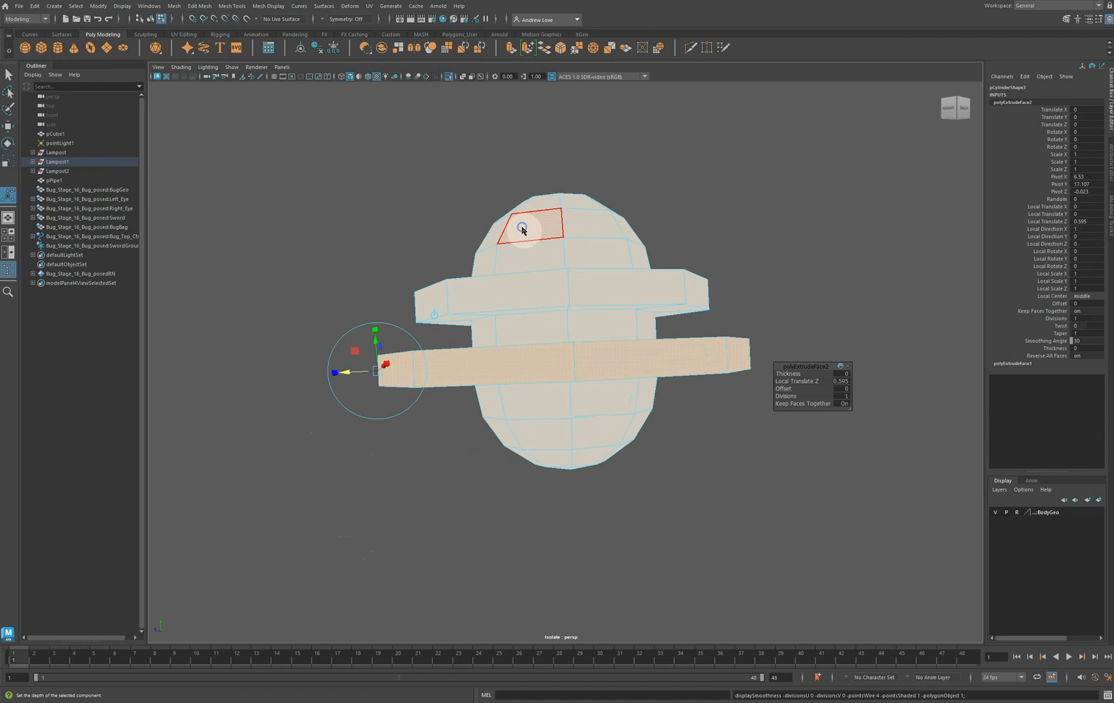
{"action": "right_click_drag", "start_coordinate": [522, 229], "coordinate": [565, 214]}
{"action": "mouse_move", "coordinate": [389, 232]}
{"action": "left_mouse_down", "text": "alt"}
{"action": "mouse_move", "coordinate": [387, 245]}
{"action": "mouse_move", "coordinate": [384, 224]}
{"action": "mouse_move", "coordinate": [387, 246]}
{"action": "mouse_move", "coordinate": [382, 233]}
{"action": "left_mouse_up", "text": "alt"}
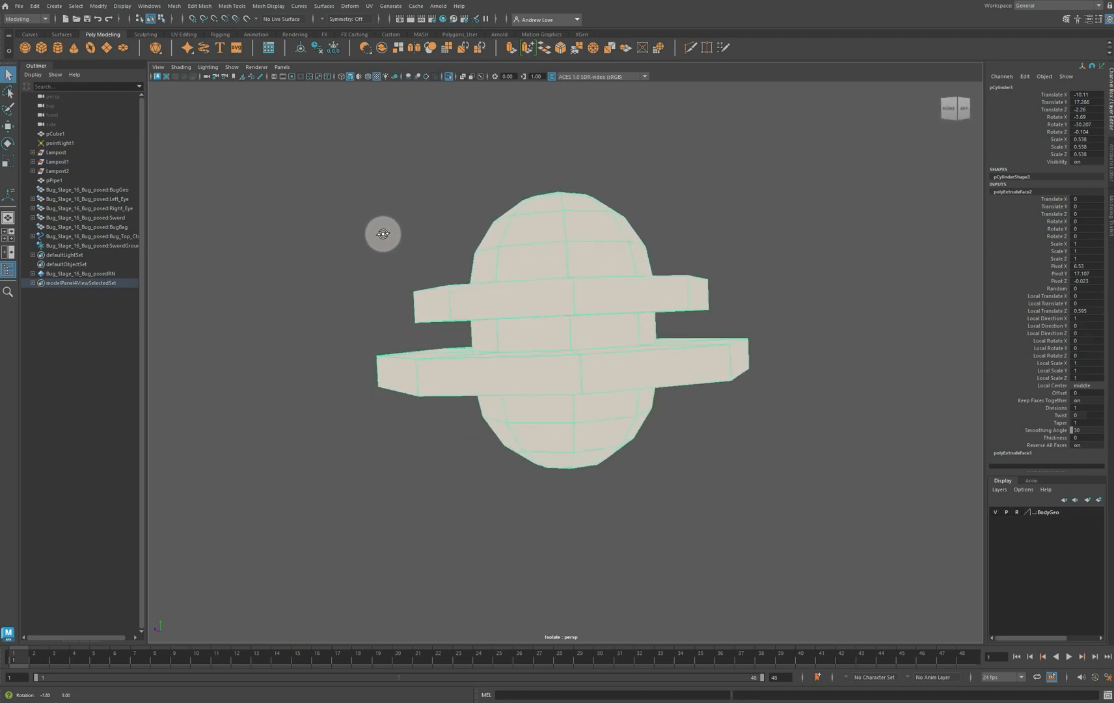
{"action": "key", "text": "3"}
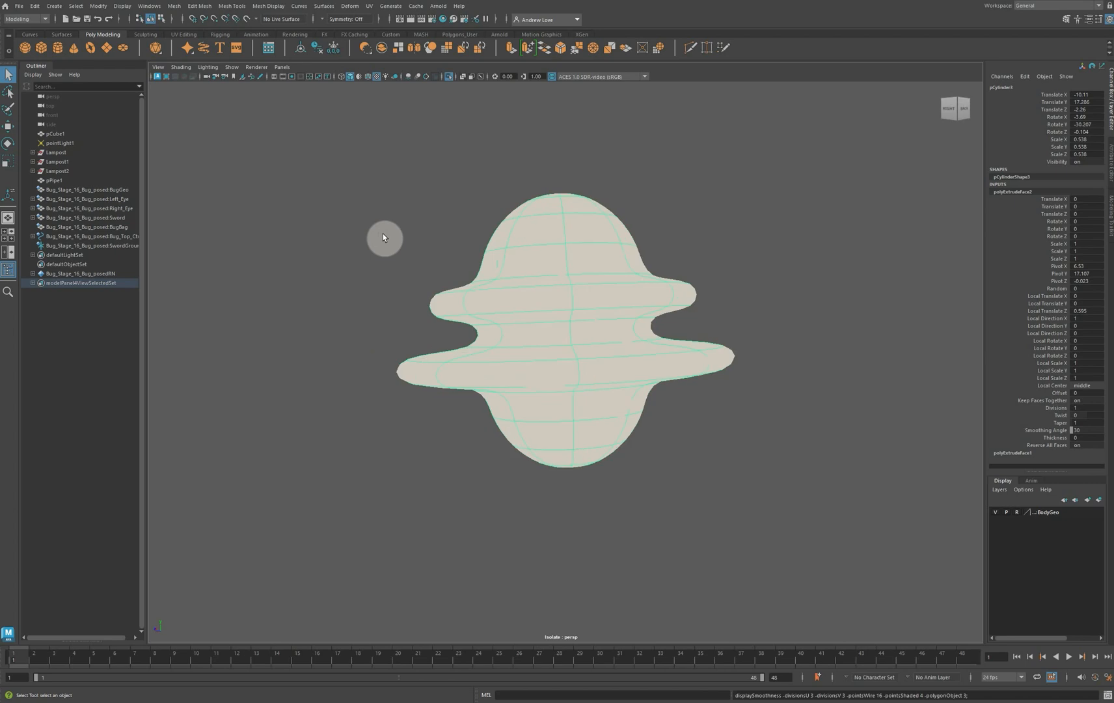
{"action": "key", "text": "1"}
{"action": "scroll", "coordinate": [417, 234], "scroll_direction": "down", "scroll_amount": 2}
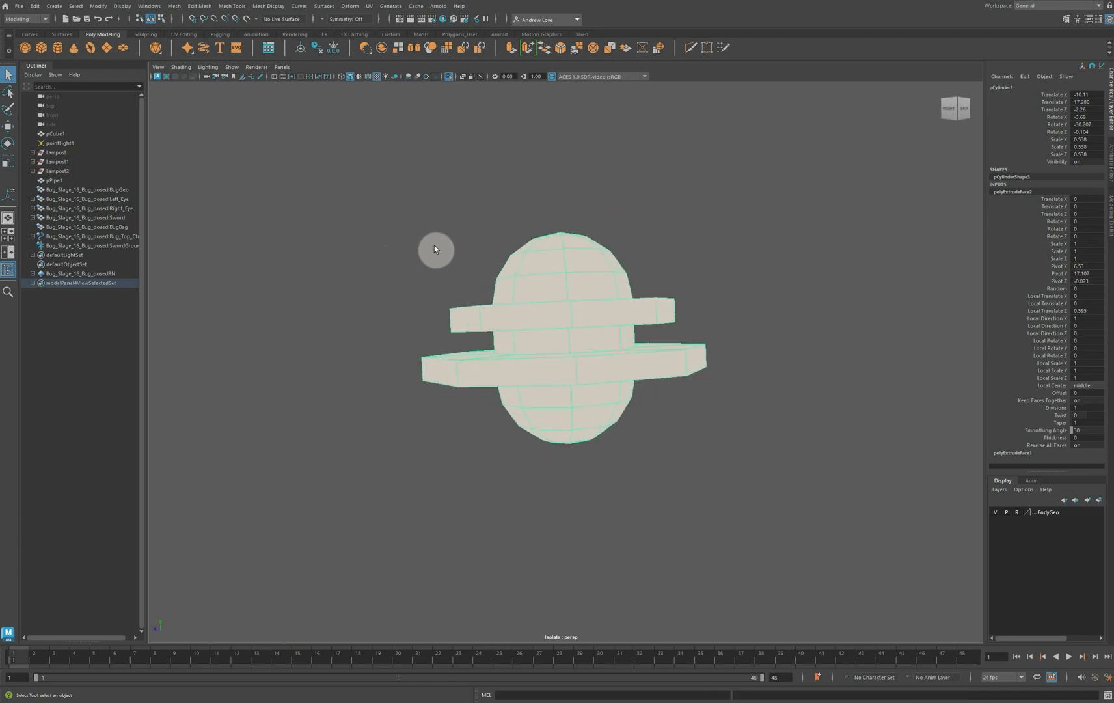
{"action": "left_click", "coordinate": [233, 66]}
{"action": "mouse_move", "coordinate": [260, 85]}
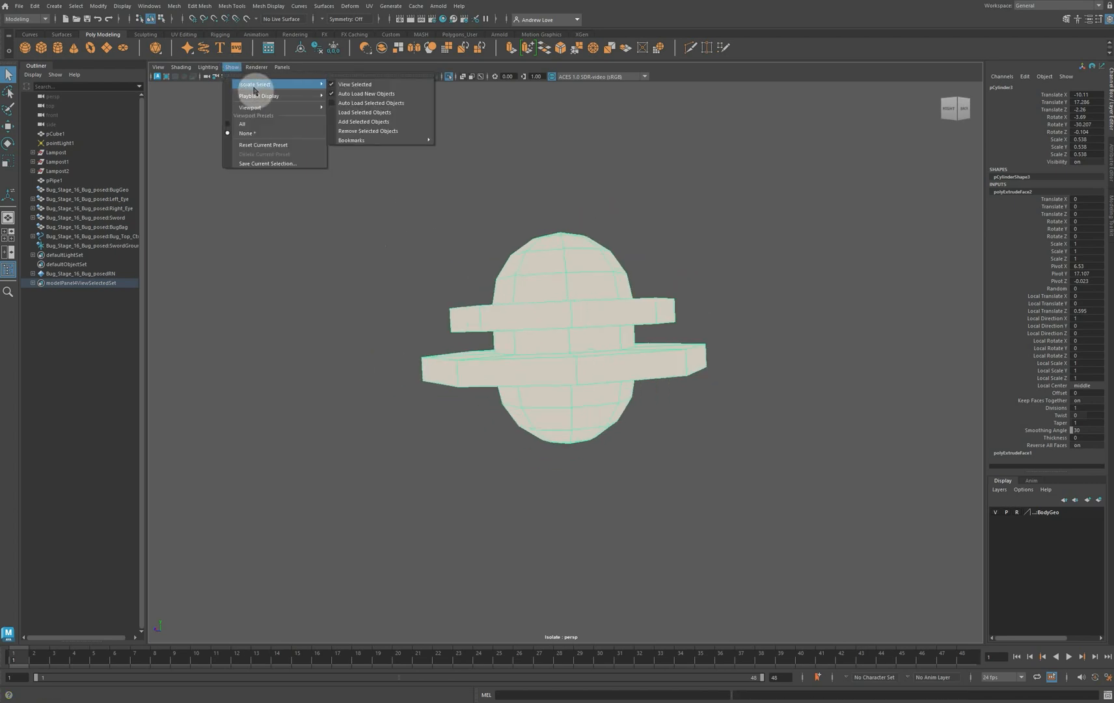
{"action": "left_click", "coordinate": [349, 87]}
{"action": "scroll", "coordinate": [360, 232], "scroll_direction": "down", "scroll_amount": 3}
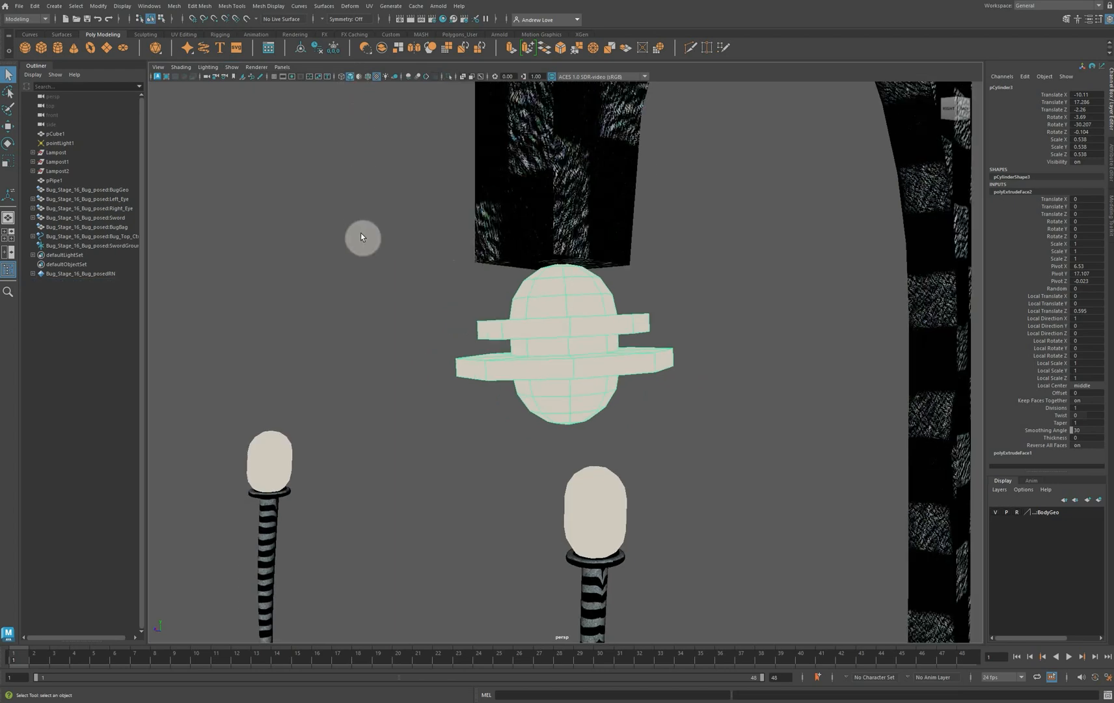
Centre the lantern under the archway's hanging end and level it by rotating X to about 0.1
{"action": "left_click_drag", "start_coordinate": [348, 275], "coordinate": [473, 278], "text": "alt"}
{"action": "key", "text": "w"}
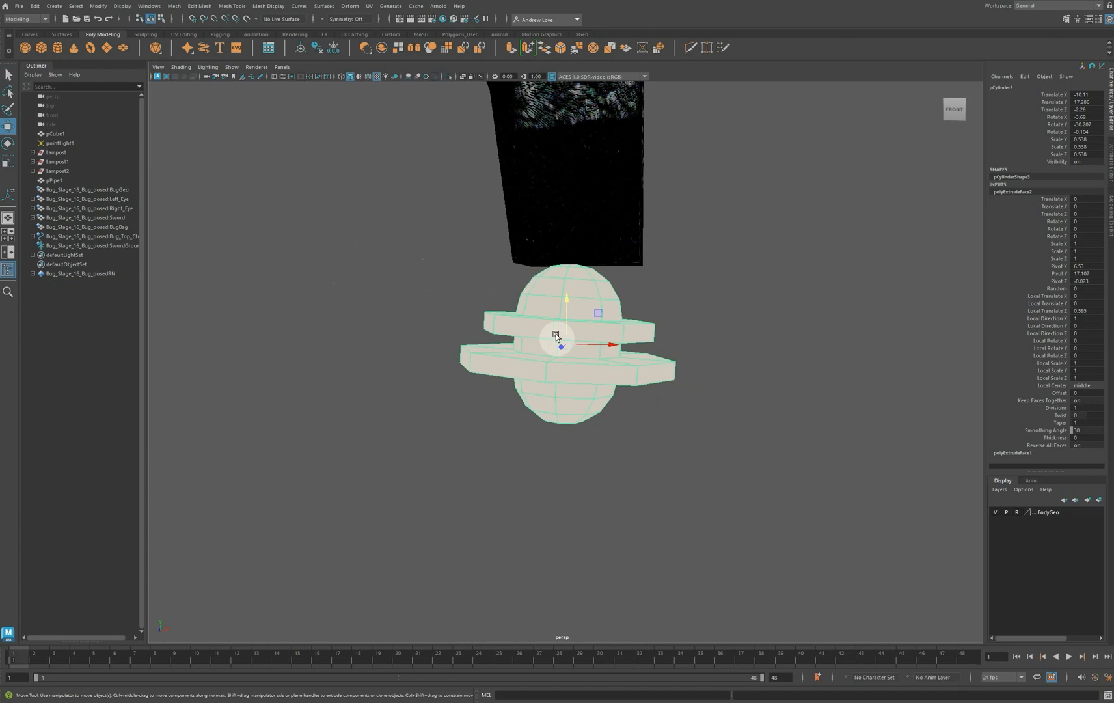
{"action": "left_click_drag", "start_coordinate": [596, 341], "coordinate": [607, 345]}
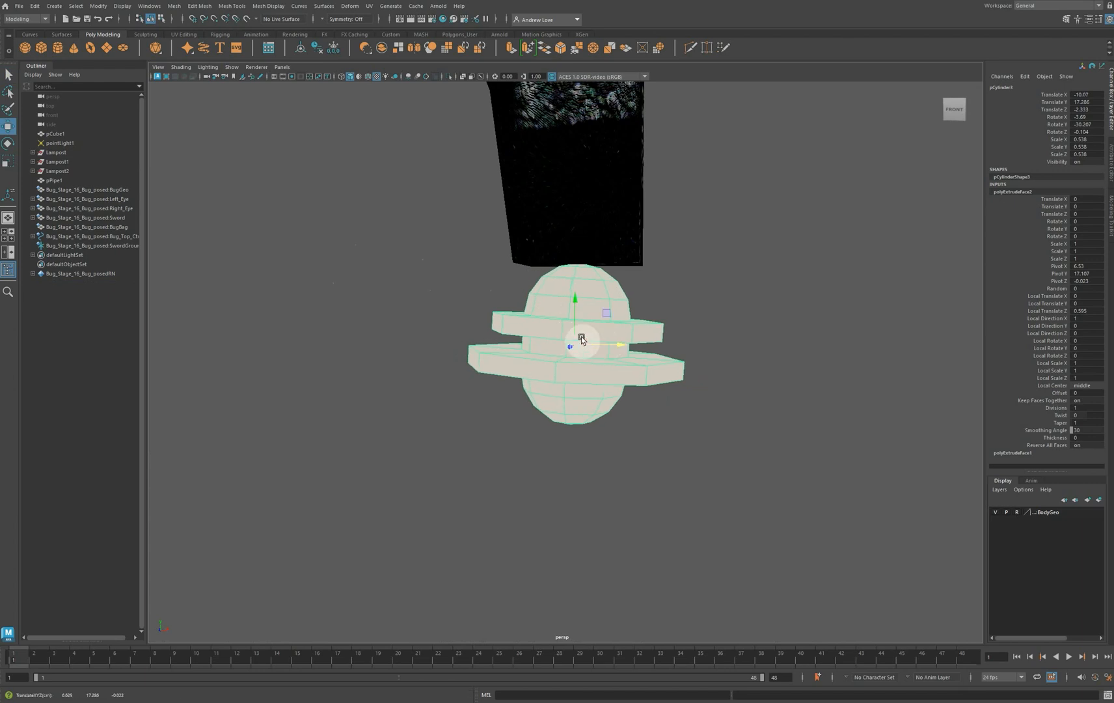
{"action": "scroll", "coordinate": [527, 298], "scroll_direction": "down", "scroll_amount": 6}
{"action": "left_click_drag", "start_coordinate": [598, 428], "coordinate": [402, 430], "text": "alt"}
{"action": "key", "text": "e"}
{"action": "mouse_move", "coordinate": [519, 336]}
{"action": "left_mouse_down"}
{"action": "mouse_move", "coordinate": [461, 351]}
{"action": "mouse_move", "coordinate": [511, 352]}
{"action": "left_mouse_up"}
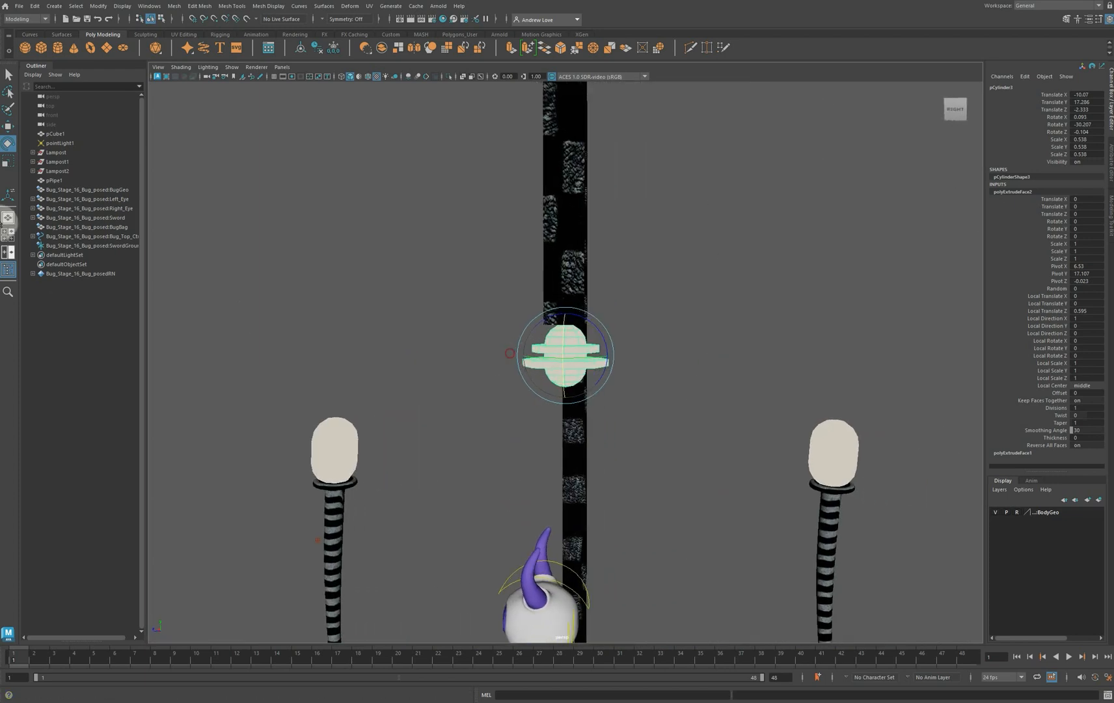
Duplicate pointLight1 and raise the copy to a Translate Y of about 15.7
{"action": "left_click", "coordinate": [60, 142]}
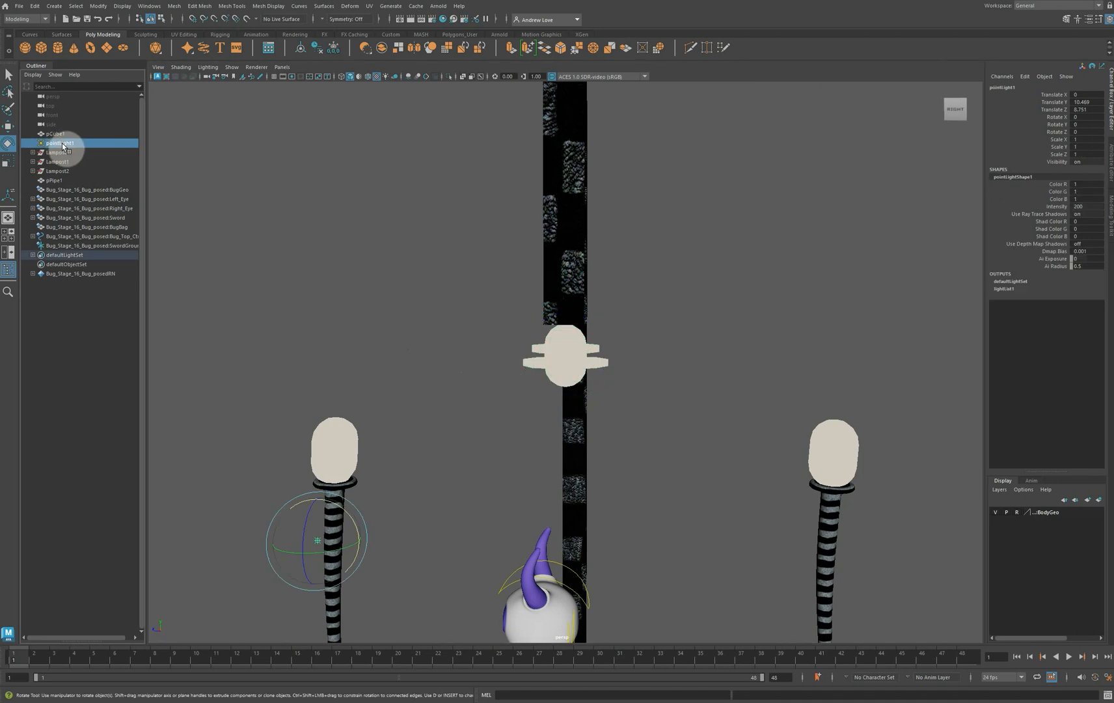
{"action": "scroll", "coordinate": [282, 239], "scroll_direction": "down", "scroll_amount": 3}
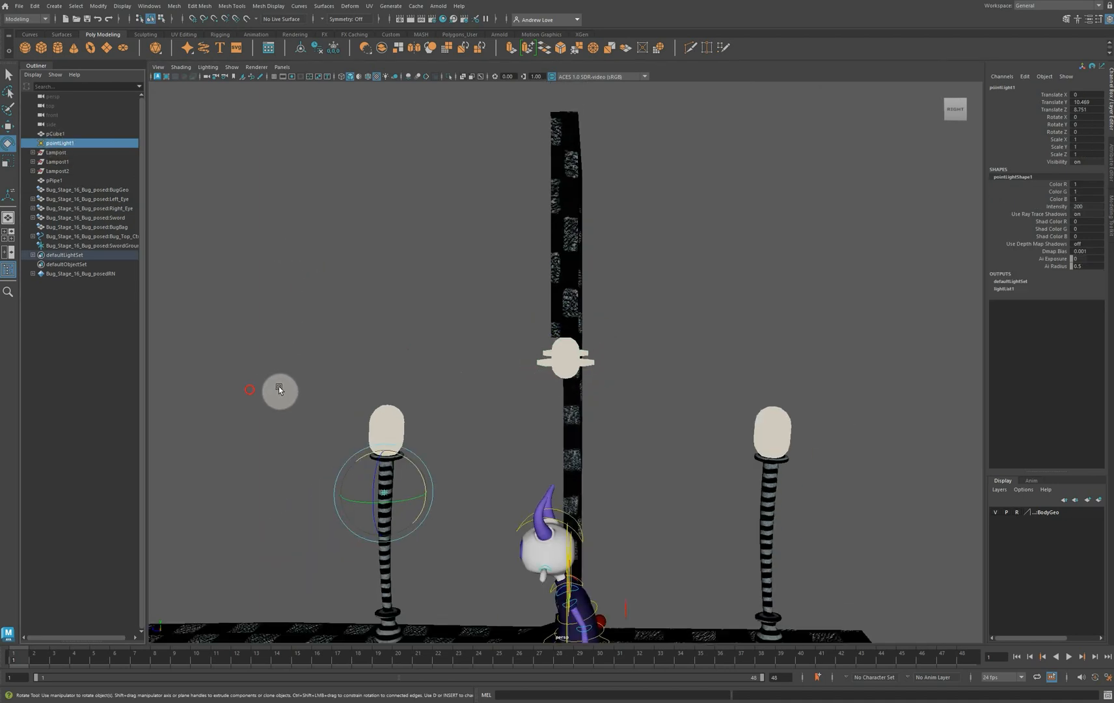
{"action": "left_click_drag", "start_coordinate": [278, 391], "coordinate": [290, 422], "text": "alt"}
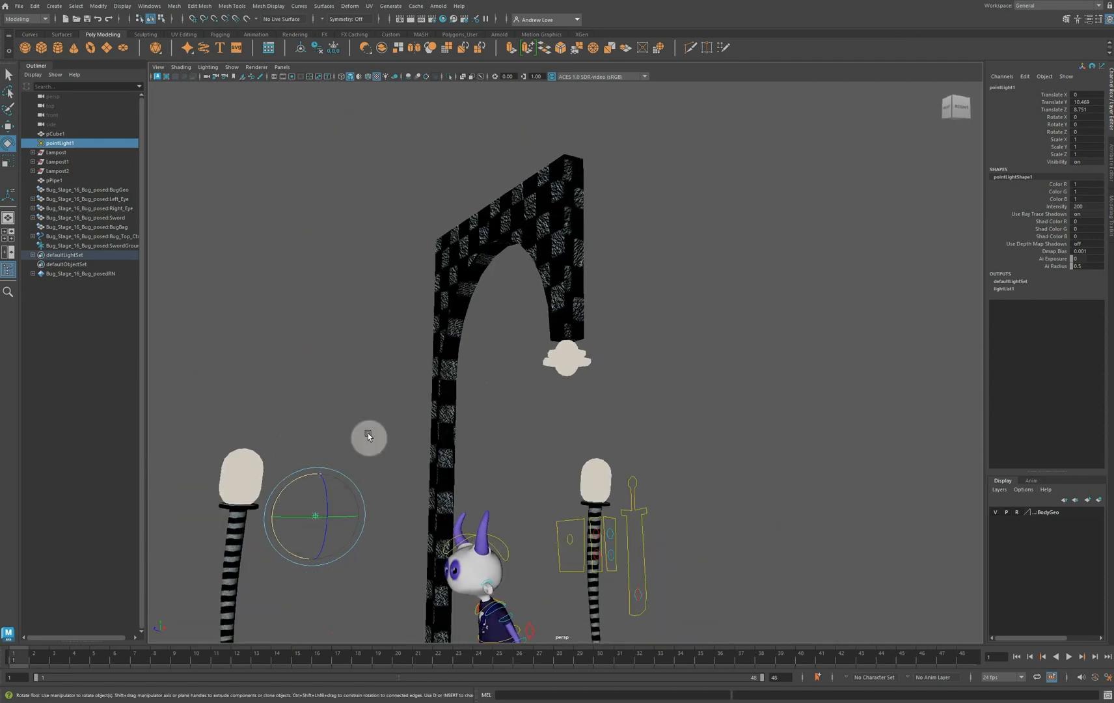
{"action": "left_click_drag", "start_coordinate": [294, 380], "coordinate": [310, 387], "text": "alt"}
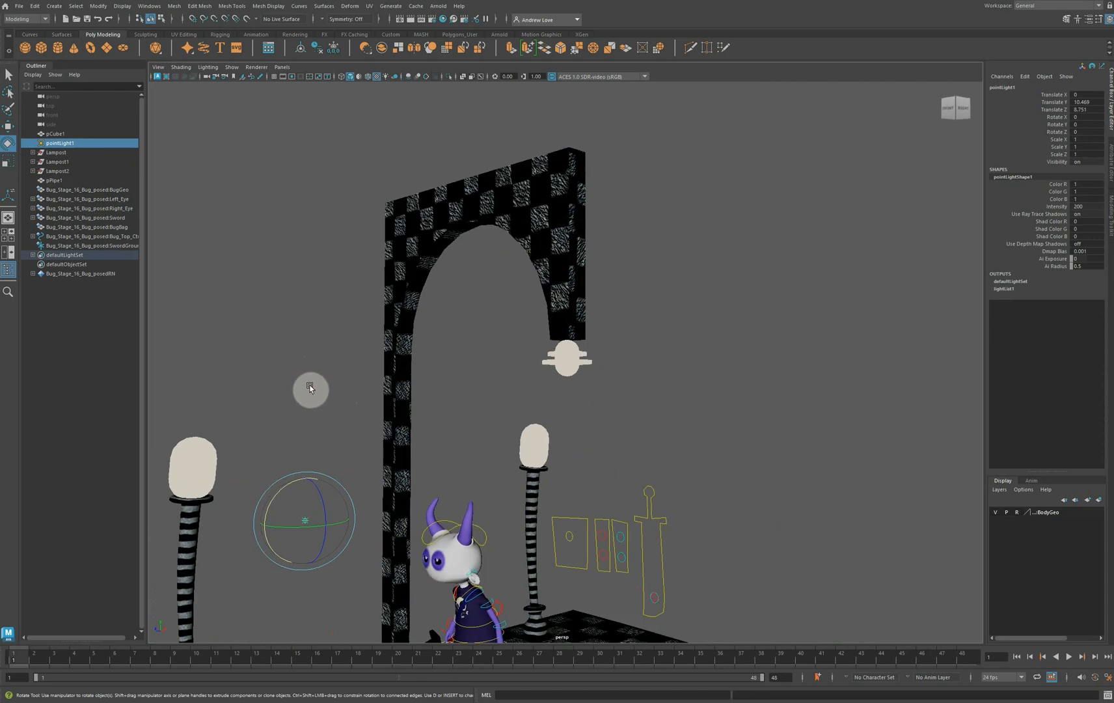
{"action": "key", "text": "ctrl+d"}
{"action": "key", "text": "w"}
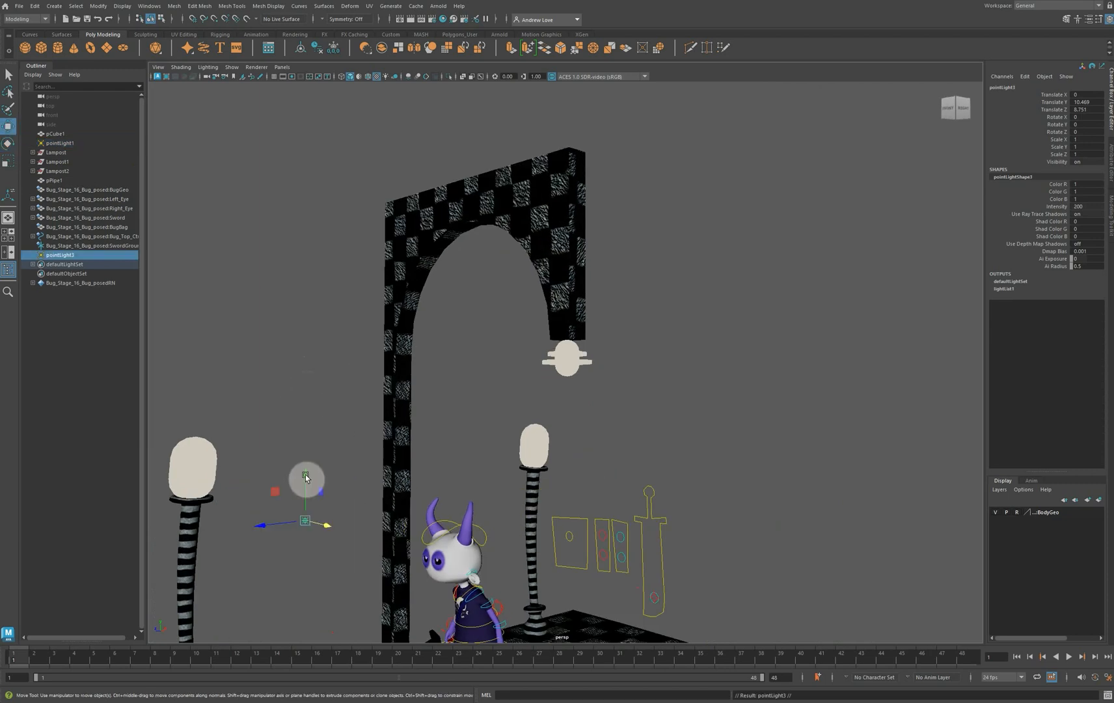
{"action": "left_click_drag", "start_coordinate": [306, 478], "coordinate": [314, 424]}
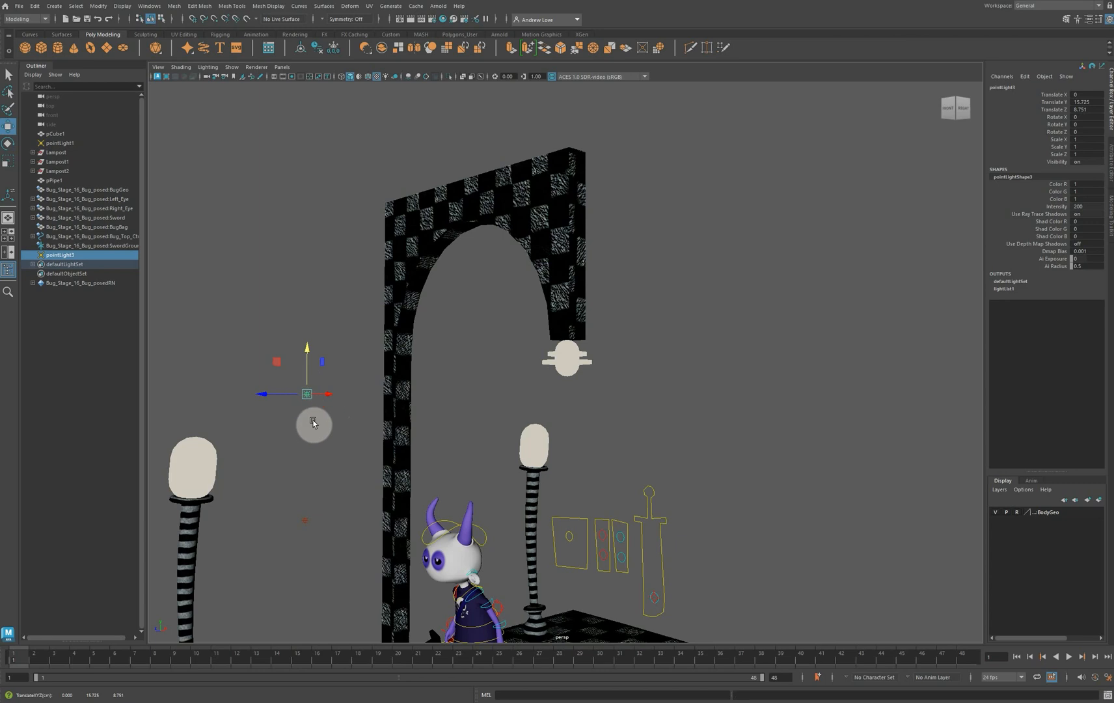
Position the duplicated point light inside the hanging lantern, at about X 6.65, Y 17.14 and Z -0.14
{"action": "key", "text": "space"}
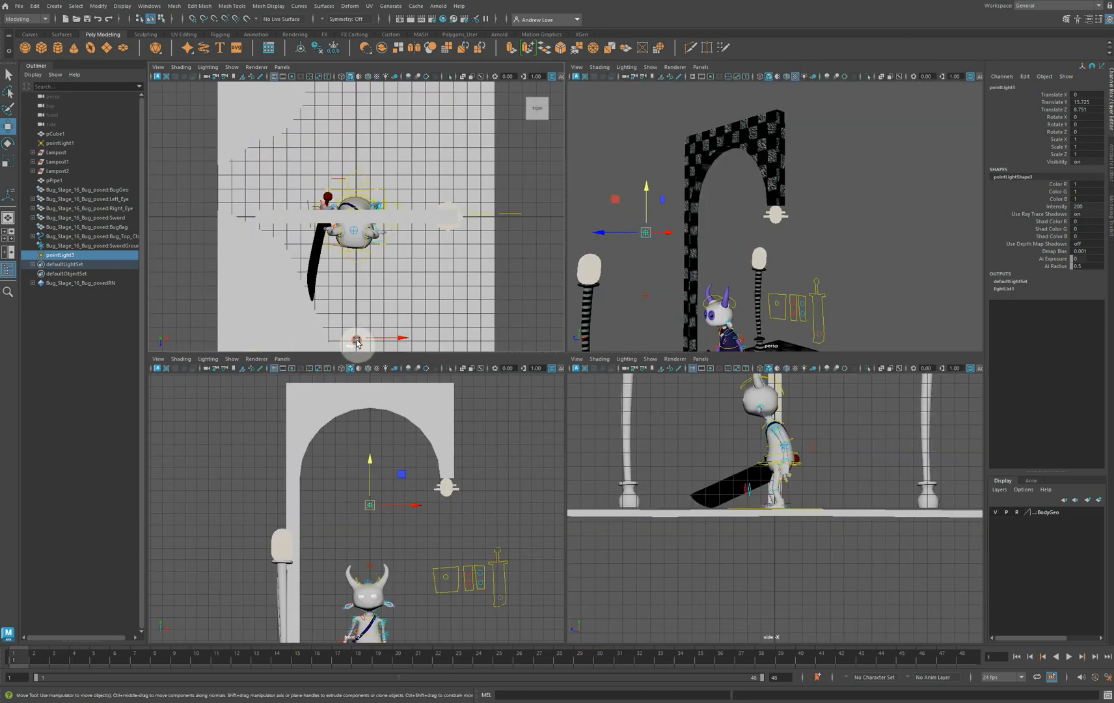
{"action": "left_click_drag", "start_coordinate": [357, 341], "coordinate": [448, 218]}
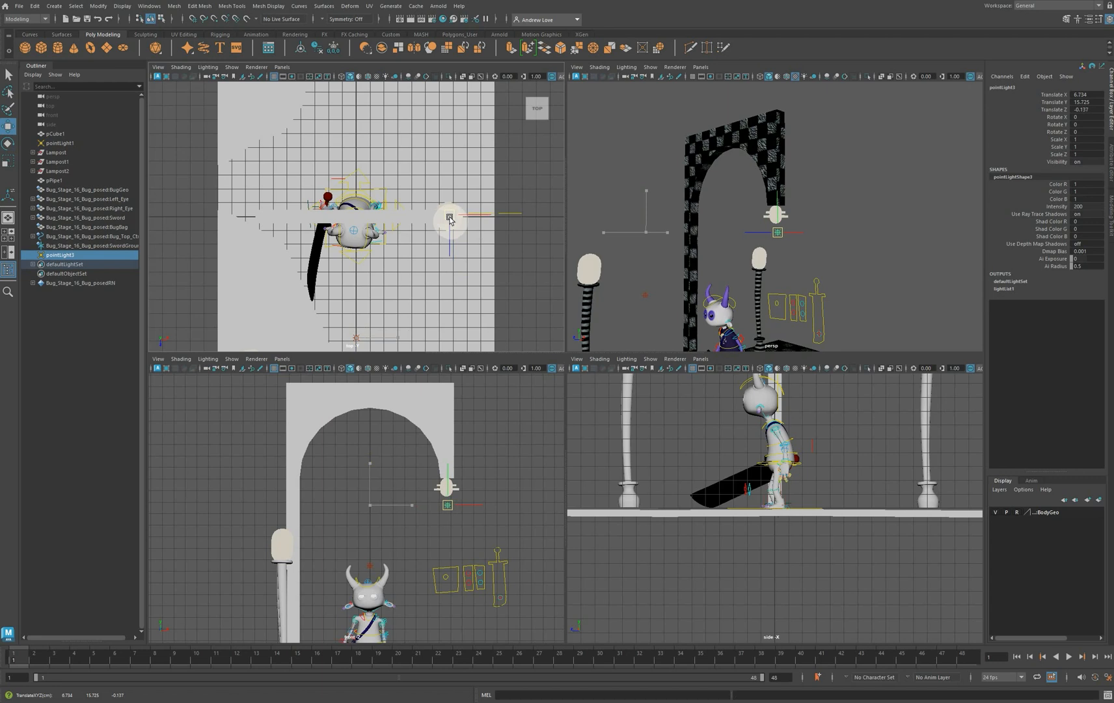
{"action": "left_click_drag", "start_coordinate": [446, 468], "coordinate": [446, 460]}
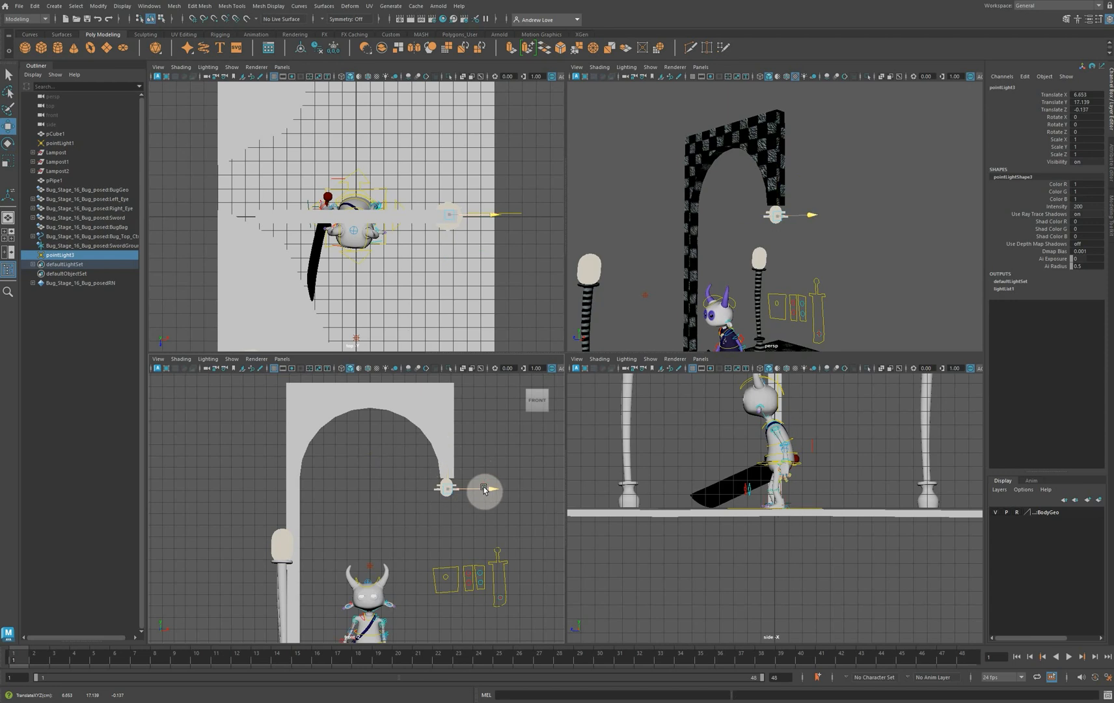
{"action": "left_click_drag", "start_coordinate": [483, 489], "coordinate": [484, 488]}
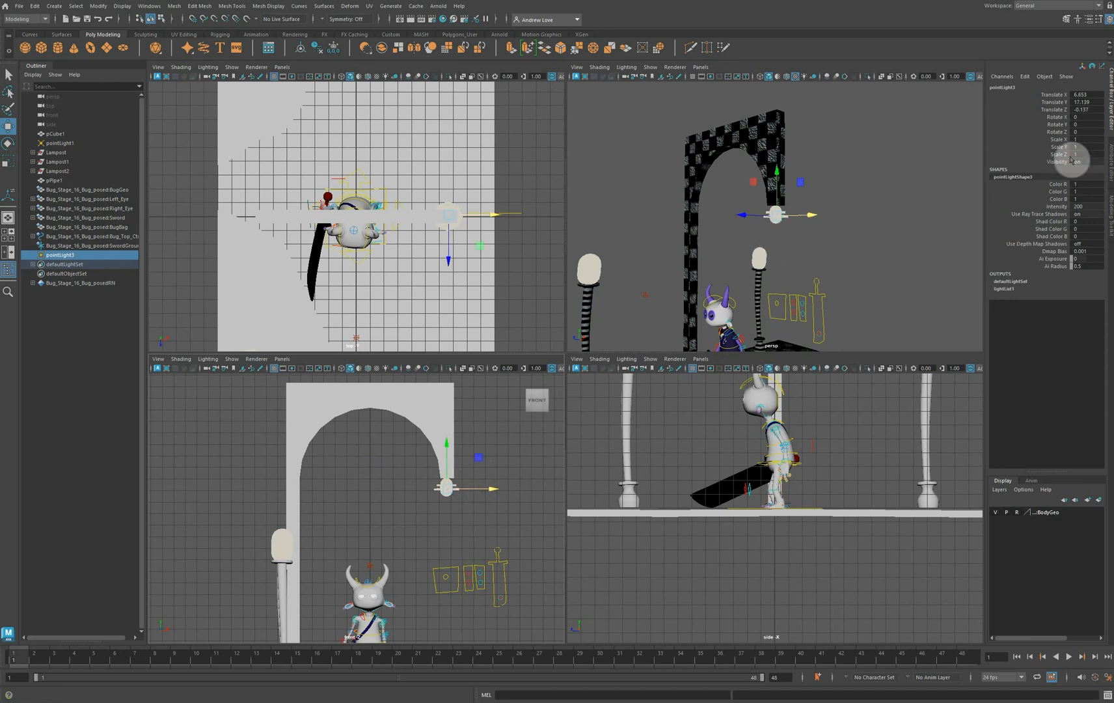
Open the lantern mesh's Arnold attributes to check its opacity and shadow-casting settings
{"action": "left_click", "coordinate": [1109, 149]}
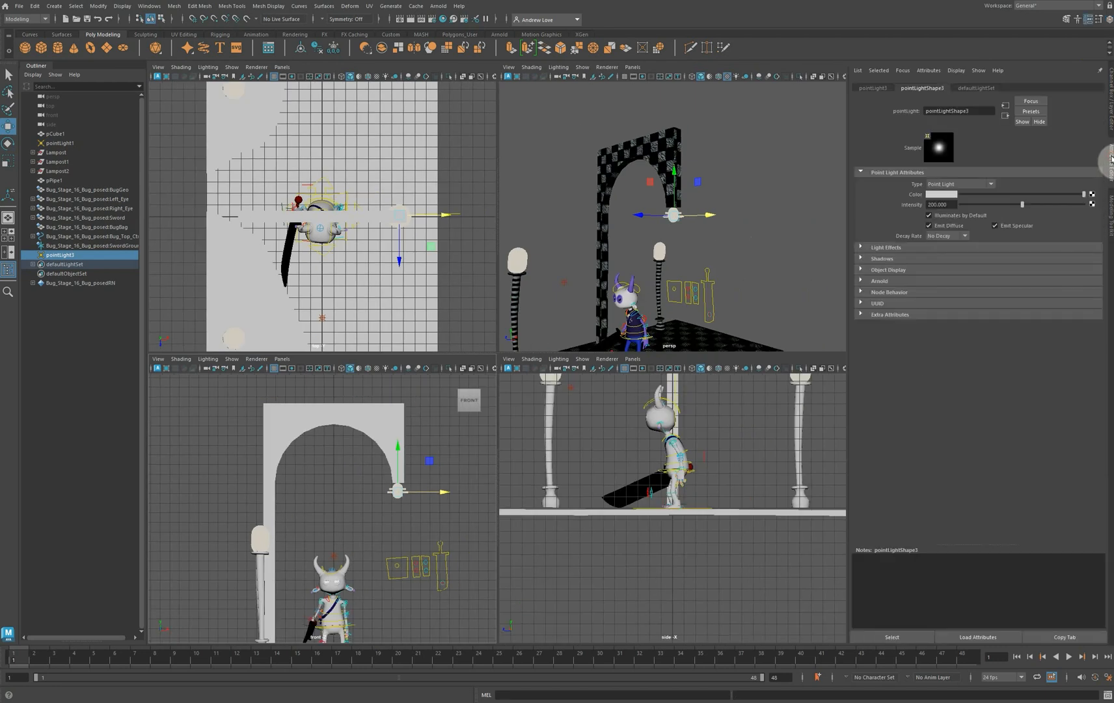
{"action": "left_click", "coordinate": [665, 221]}
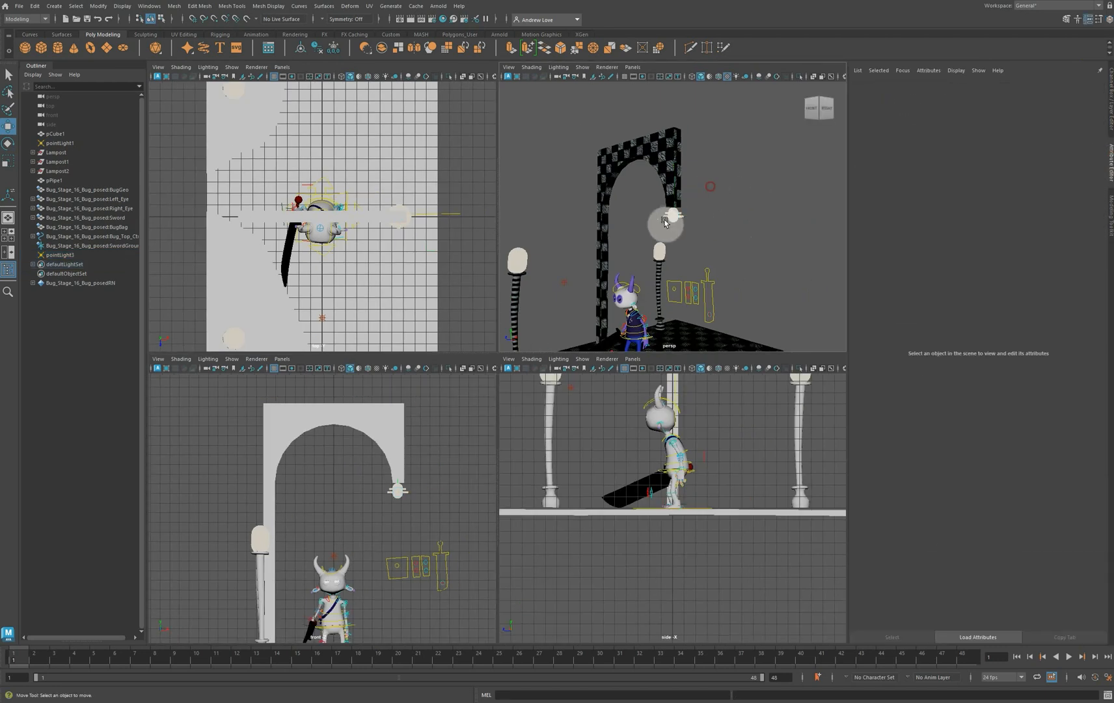
{"action": "left_click", "coordinate": [664, 221]}
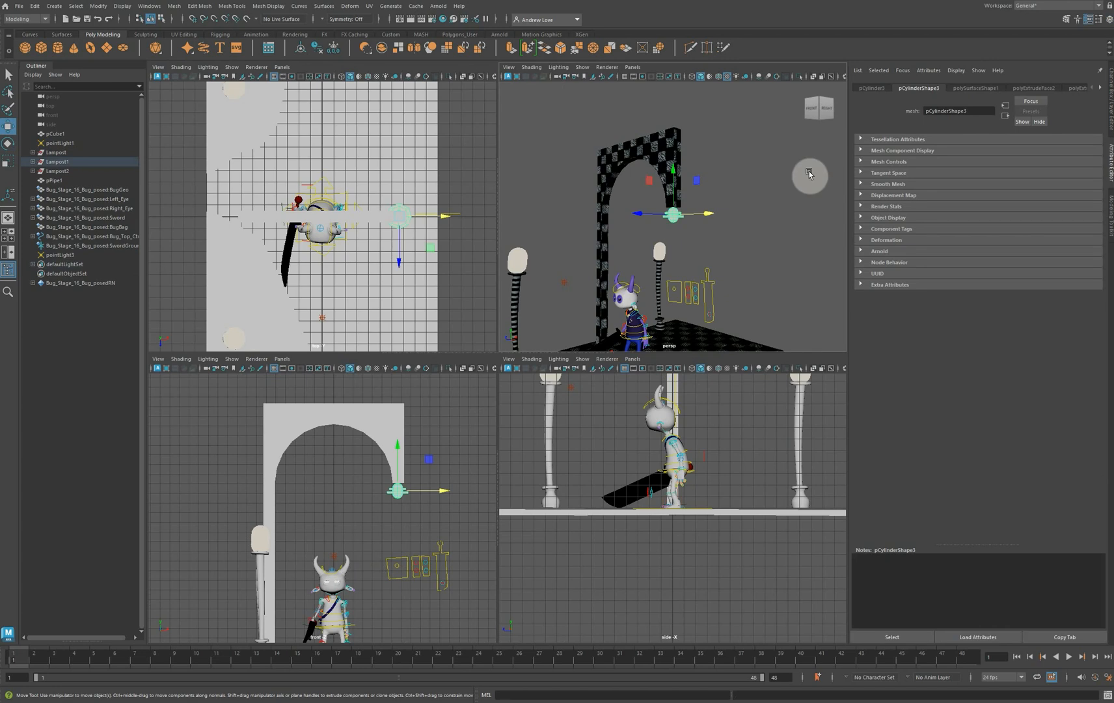
{"action": "left_click", "coordinate": [914, 251]}
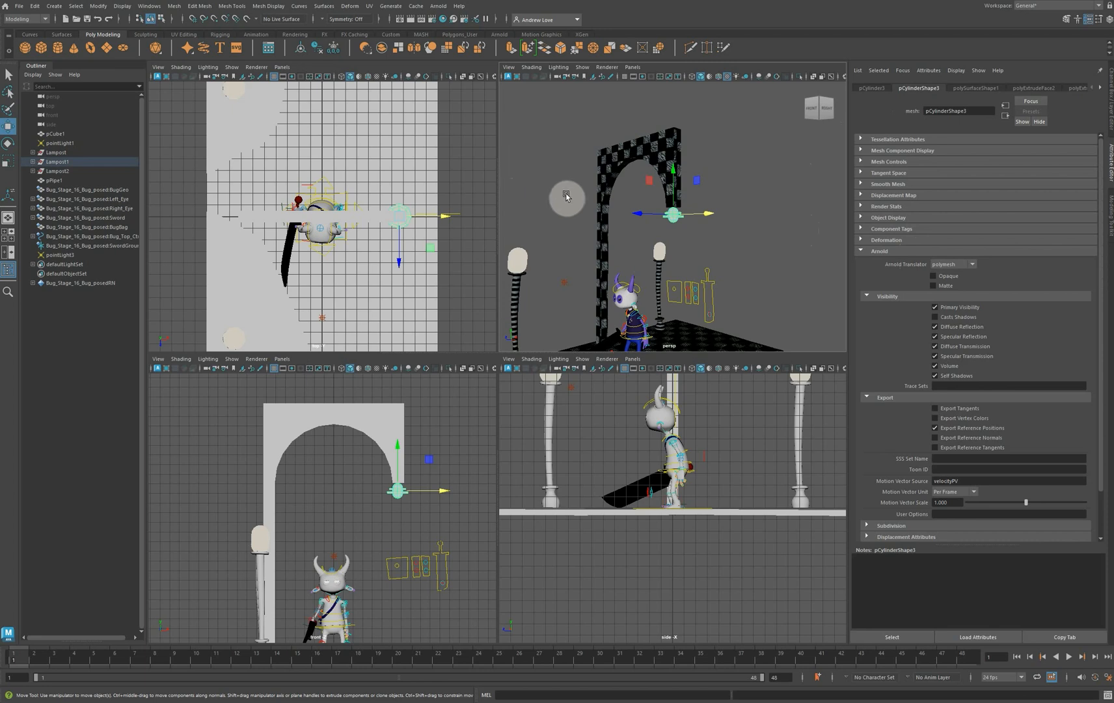
Group the archway, lantern and new point light together and name the group Arch1
{"action": "left_click_drag", "start_coordinate": [637, 186], "coordinate": [699, 221]}
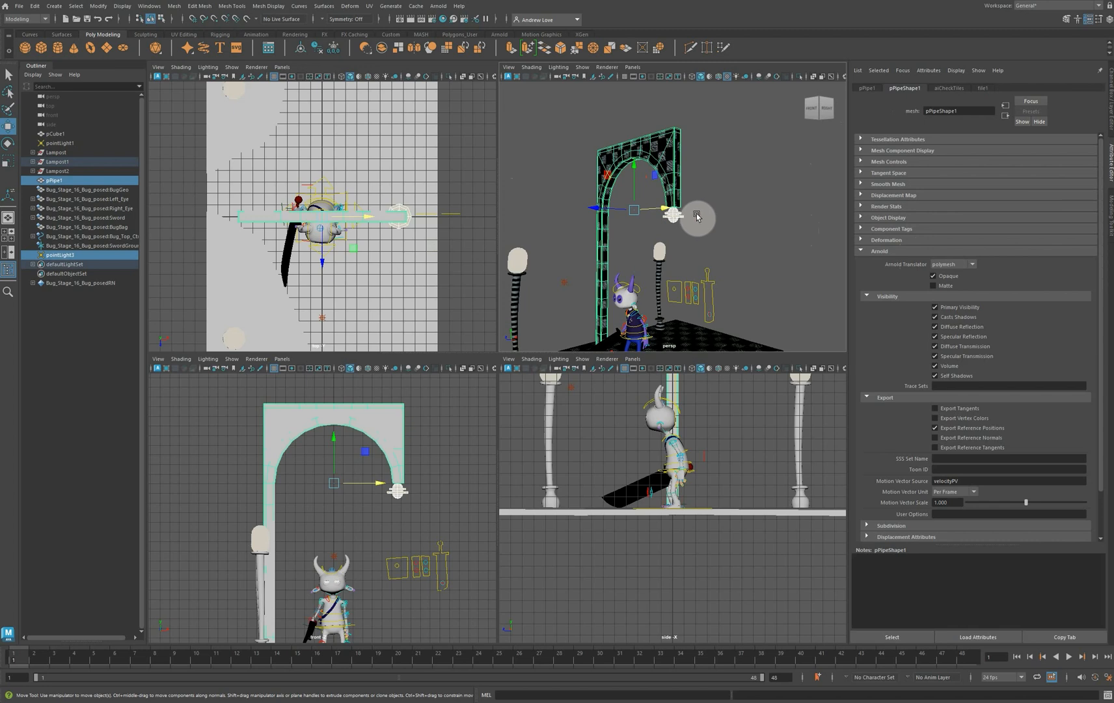
{"action": "key", "text": "ctrl+g"}
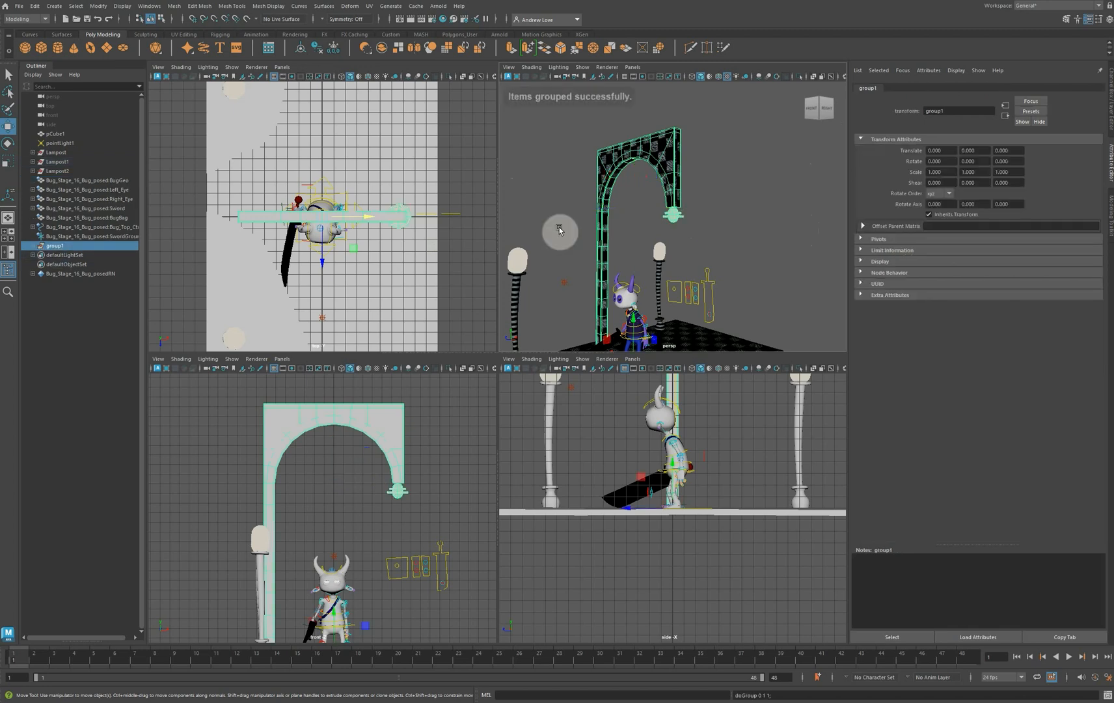
{"action": "double_click", "coordinate": [52, 247]}
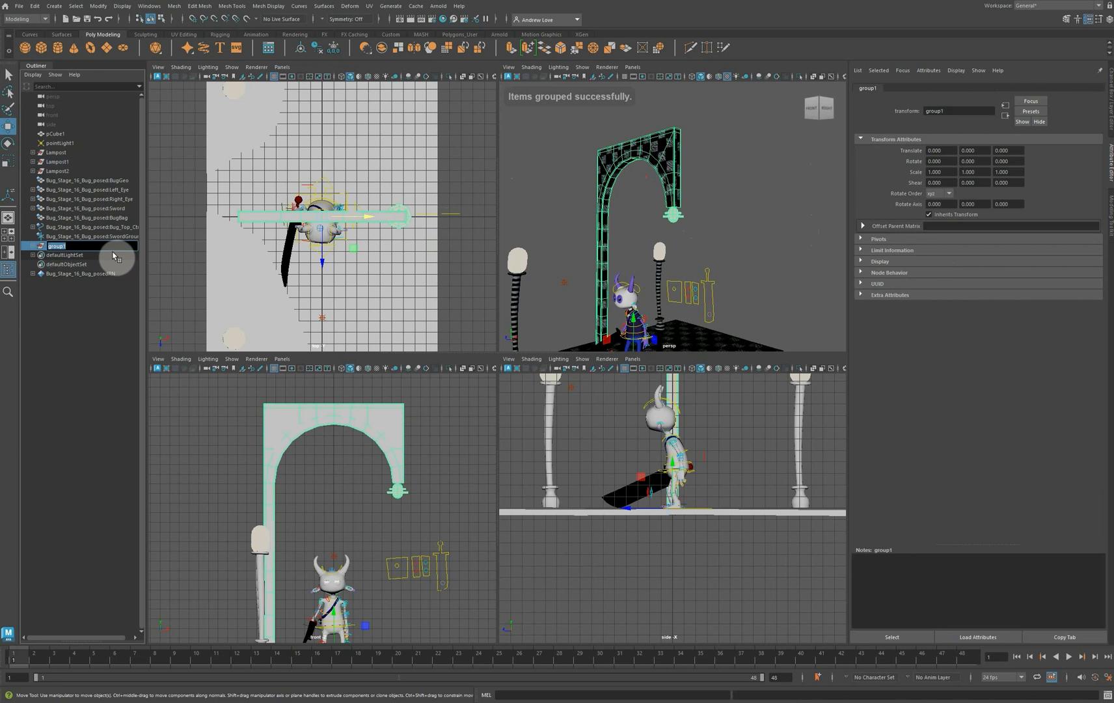
{"action": "type", "text": "Arch"}
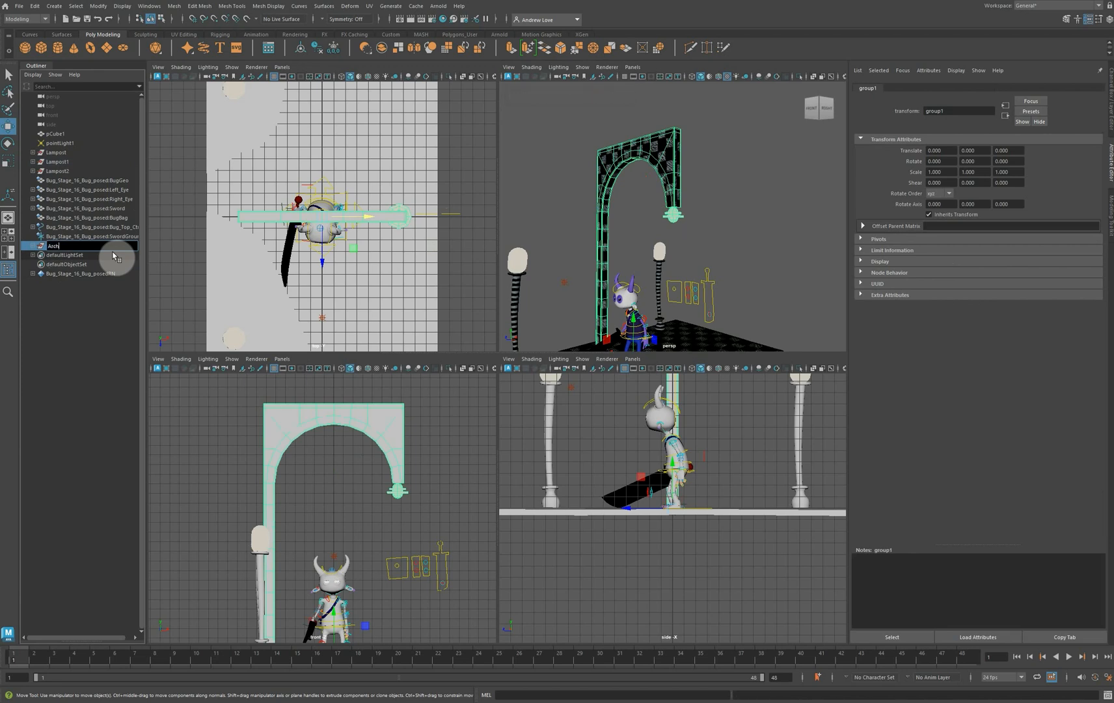
{"action": "key", "text": "Return"}
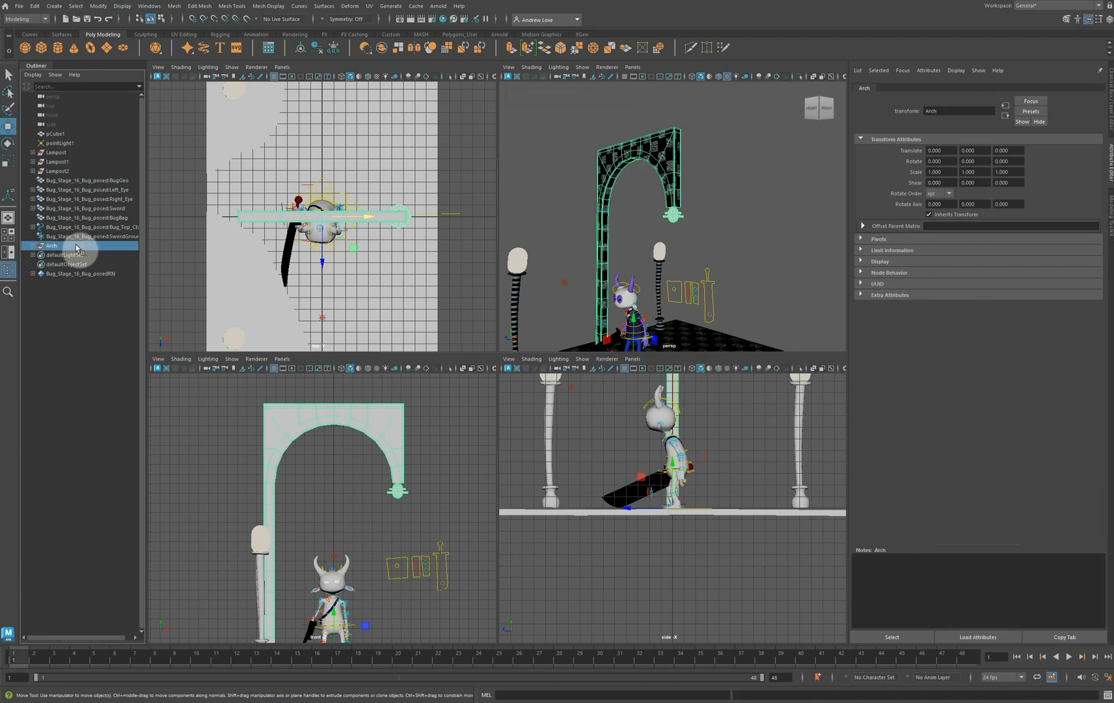
{"action": "double_click", "coordinate": [76, 247]}
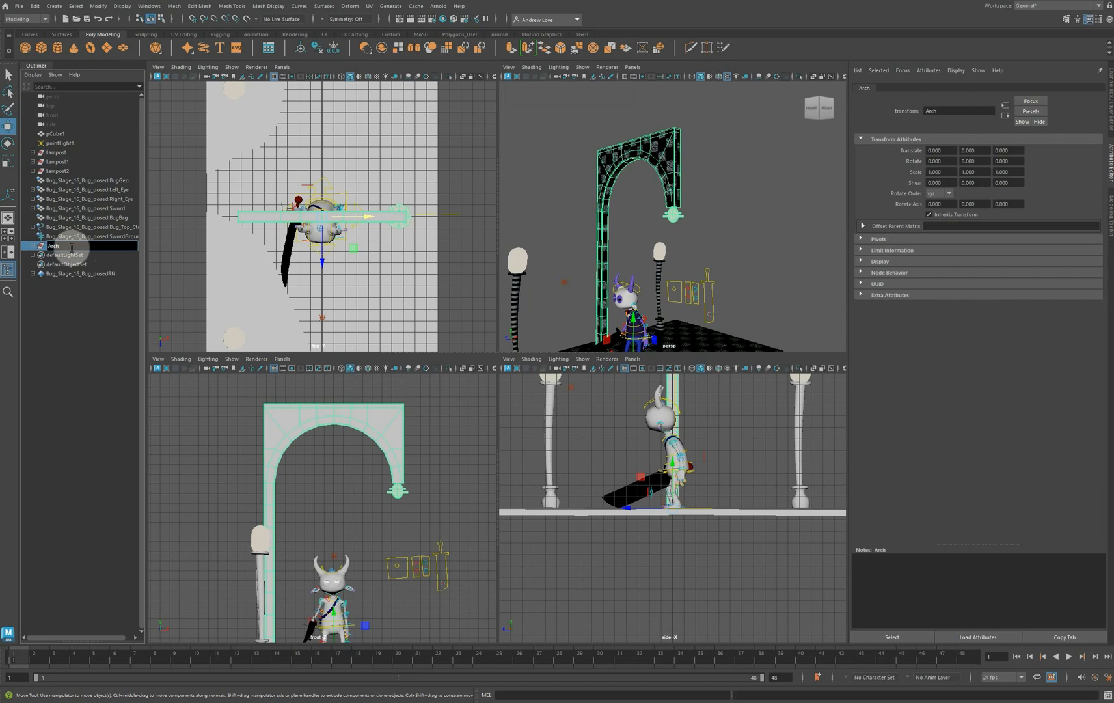
{"action": "key", "text": "Return"}
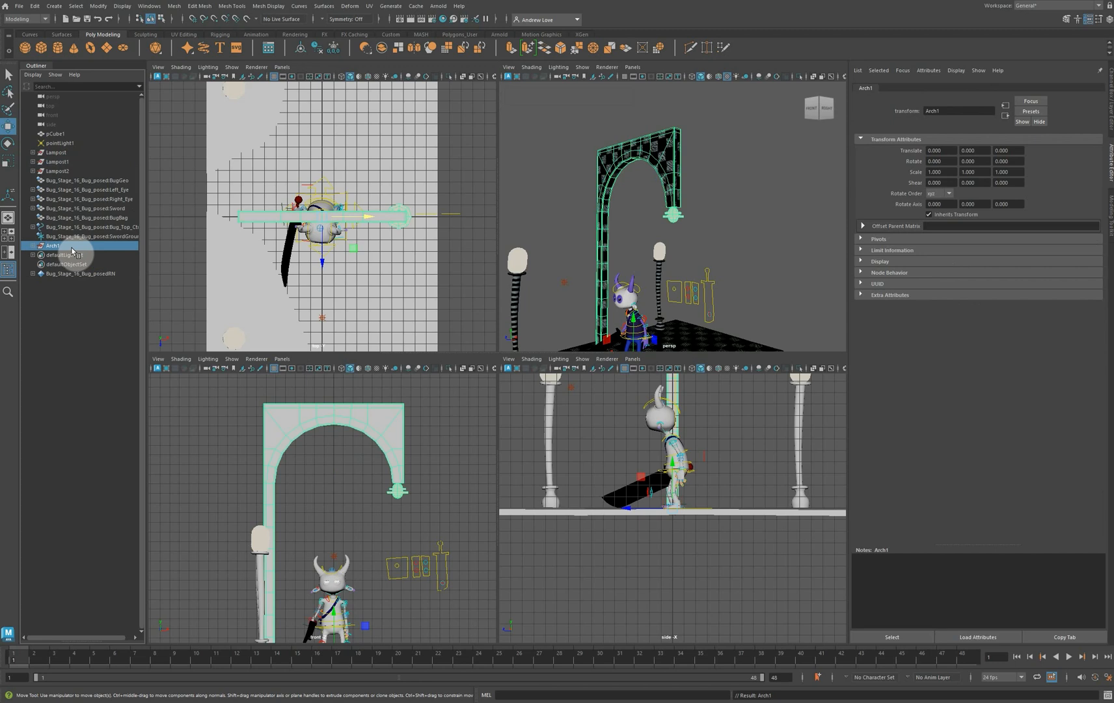
Move Arch1 behind the character to about Z -6.2 and rotate it slightly around Y
{"action": "key", "text": "space"}
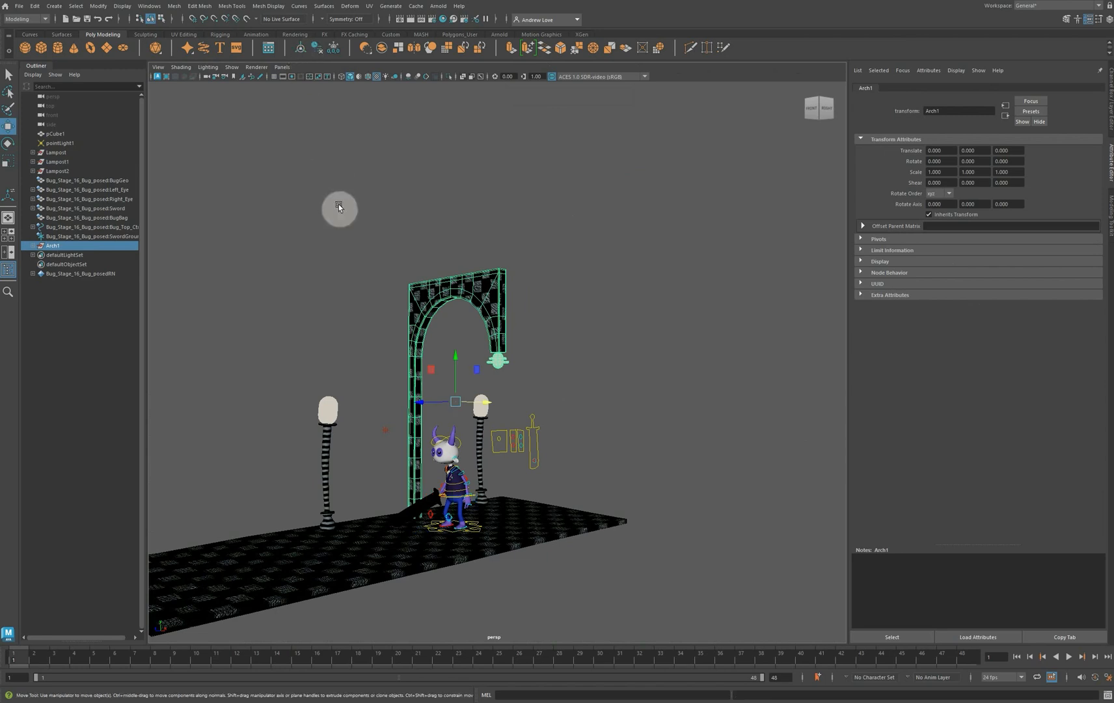
{"action": "left_click_drag", "start_coordinate": [273, 262], "coordinate": [242, 266], "text": "alt"}
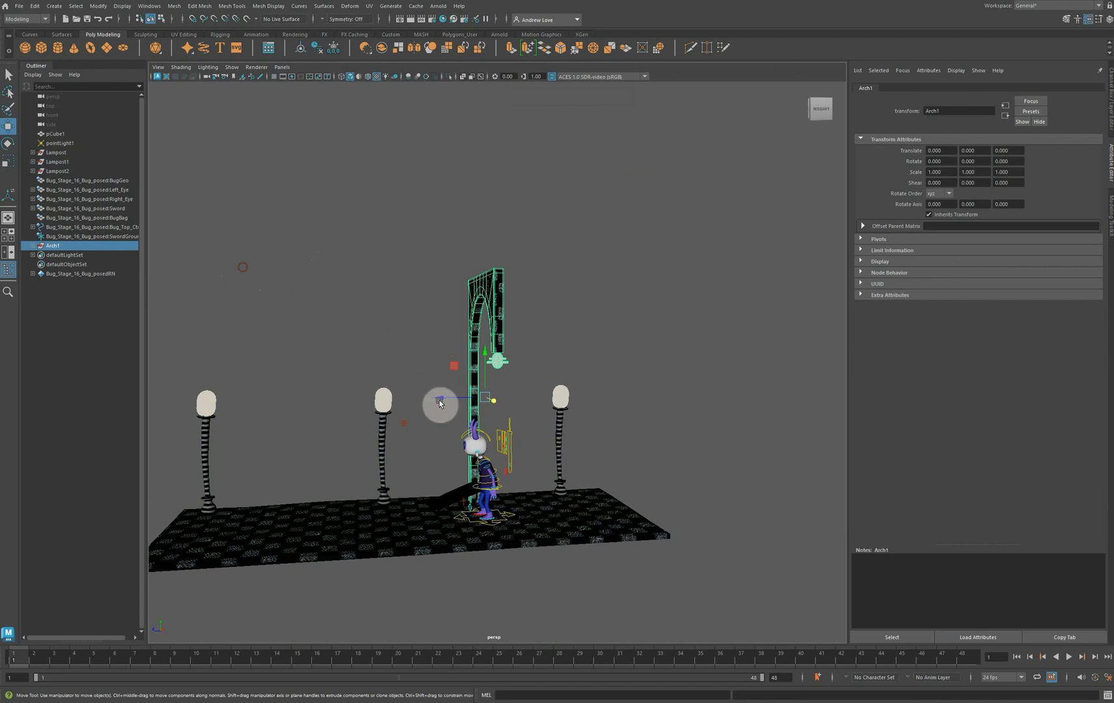
{"action": "left_click_drag", "start_coordinate": [444, 403], "coordinate": [519, 402]}
{"action": "key", "text": "e"}
{"action": "left_click_drag", "start_coordinate": [451, 387], "coordinate": [463, 410], "text": "alt"}
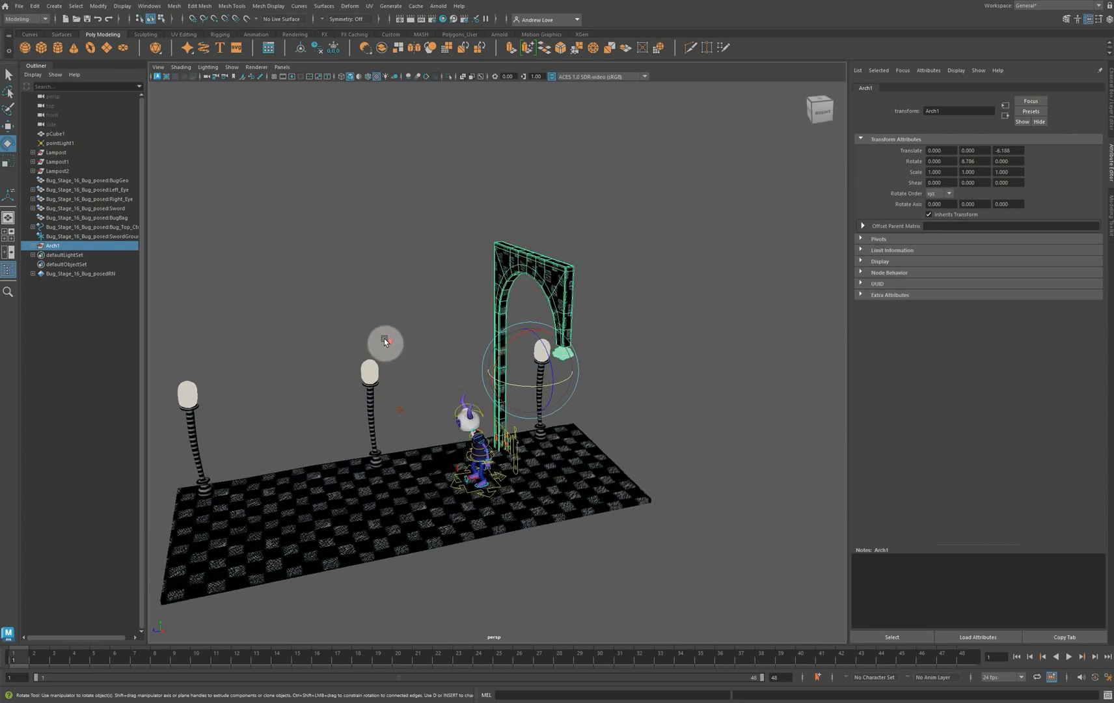
Reposition the Lampost group beside the archway's column, at about Translate X 3.28 and Z -20.9
{"action": "scroll", "coordinate": [383, 335], "scroll_direction": "up", "scroll_amount": 5}
{"action": "scroll", "coordinate": [382, 334], "scroll_direction": "up", "scroll_amount": 2}
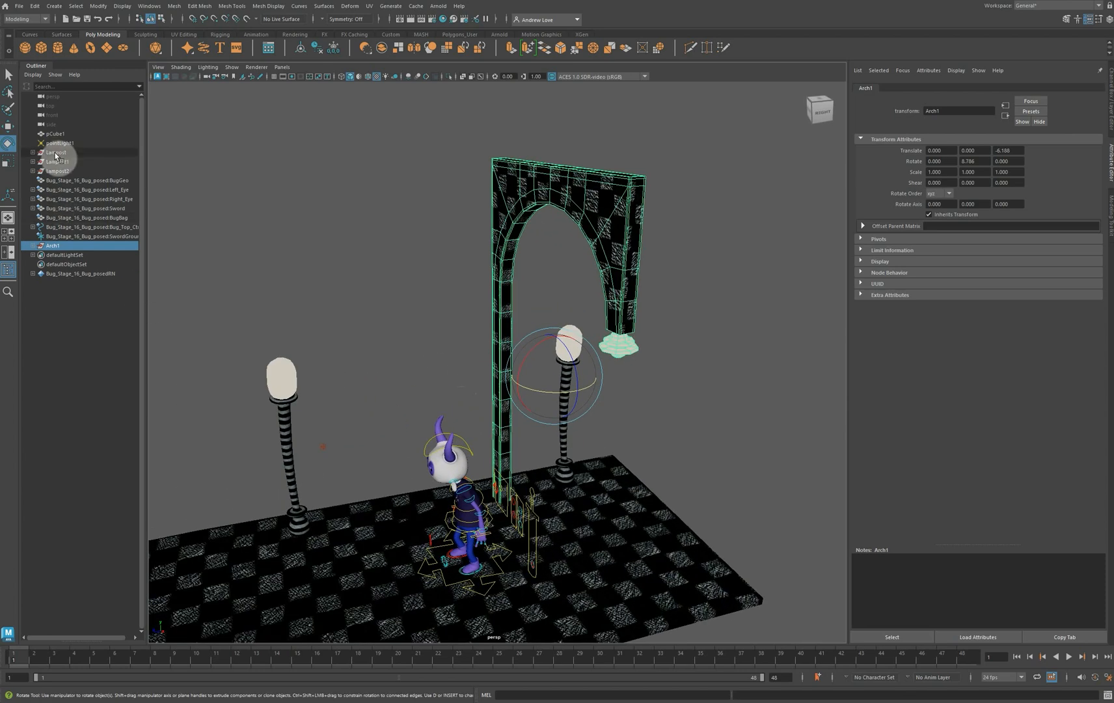
{"action": "left_click", "coordinate": [56, 152]}
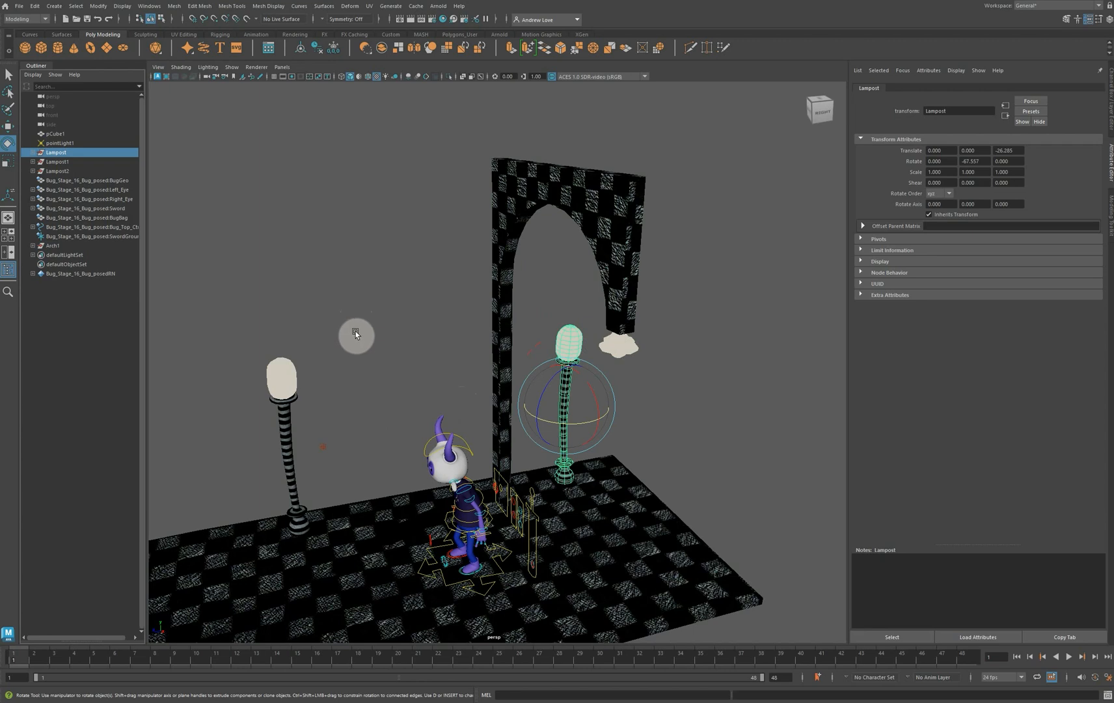
{"action": "left_click_drag", "start_coordinate": [355, 330], "coordinate": [415, 353], "text": "alt"}
{"action": "key", "text": "w"}
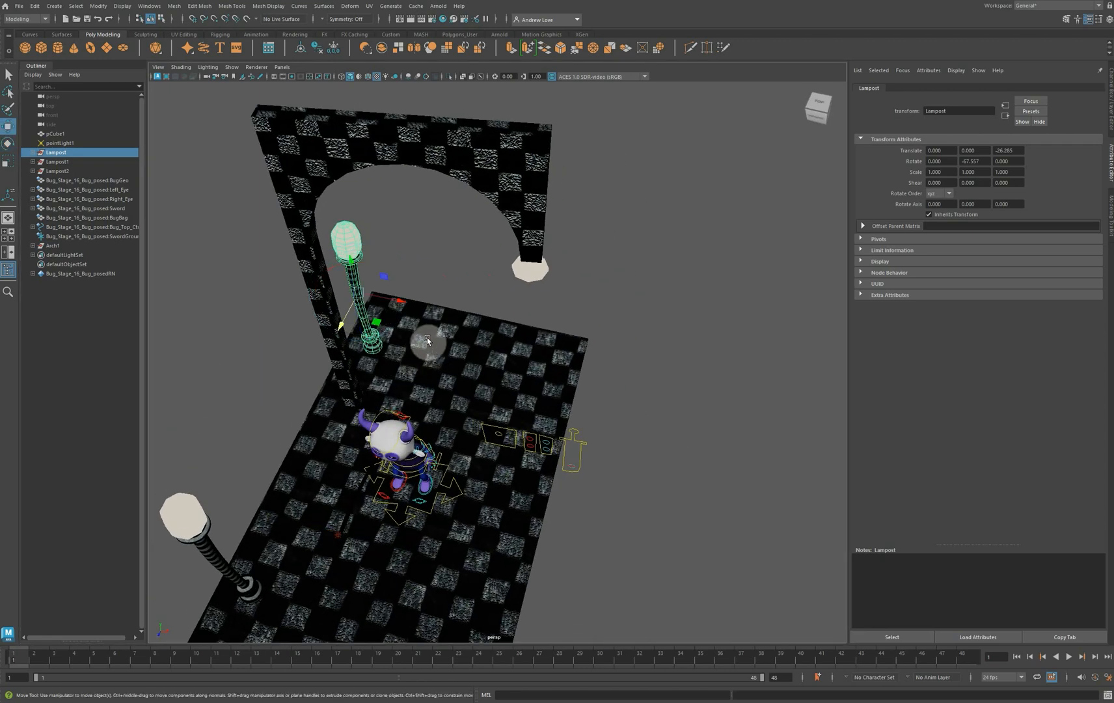
{"action": "left_click_drag", "start_coordinate": [406, 301], "coordinate": [333, 381]}
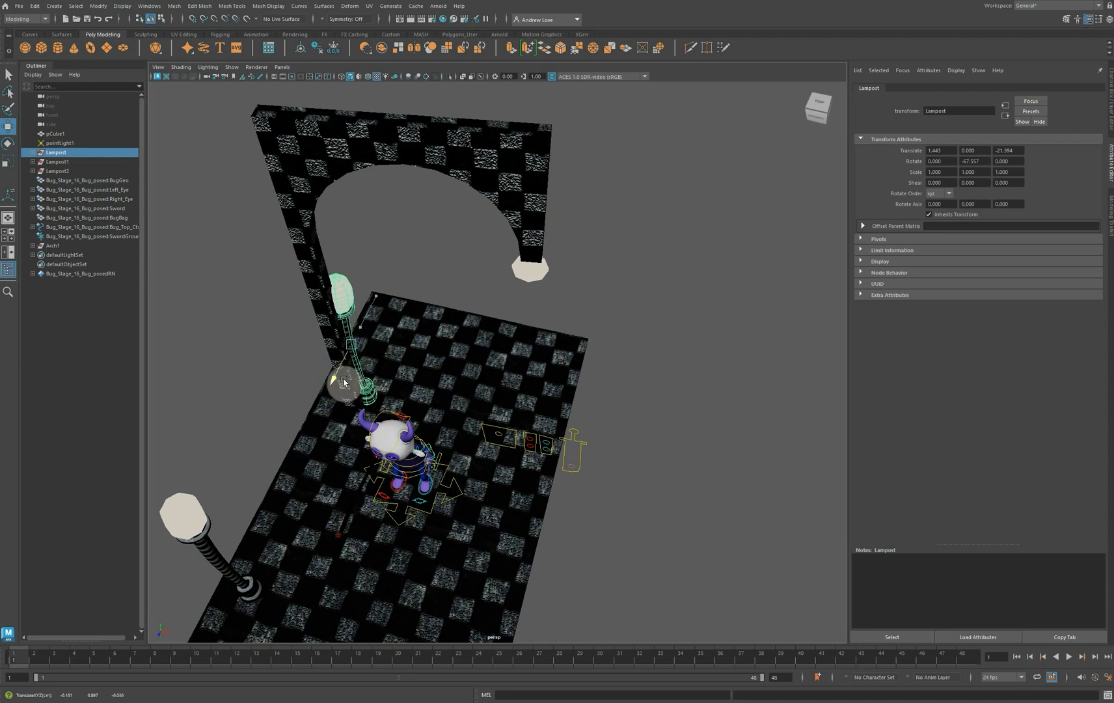
{"action": "left_click_drag", "start_coordinate": [397, 361], "coordinate": [423, 360]}
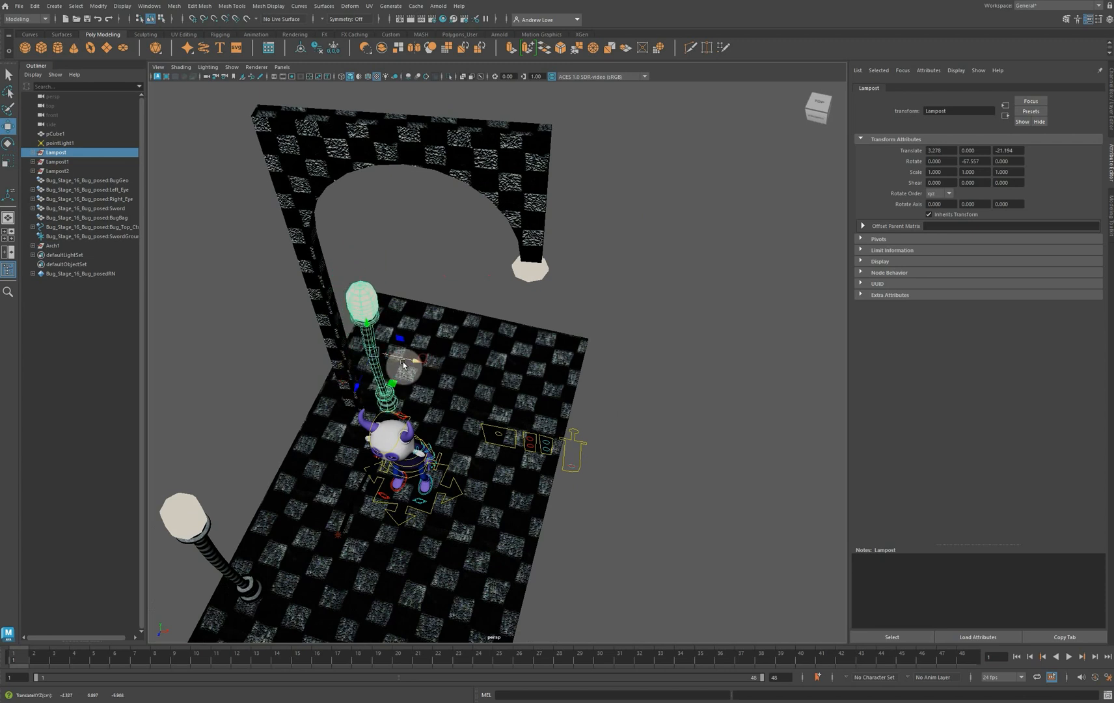
{"action": "mouse_move", "coordinate": [286, 354]}
{"action": "left_mouse_down", "text": "alt"}
{"action": "mouse_move", "coordinate": [284, 323]}
{"action": "mouse_move", "coordinate": [241, 372]}
{"action": "mouse_move", "coordinate": [287, 363]}
{"action": "left_mouse_up", "text": "alt"}
{"action": "scroll", "coordinate": [288, 361], "scroll_direction": "down", "scroll_amount": 4}
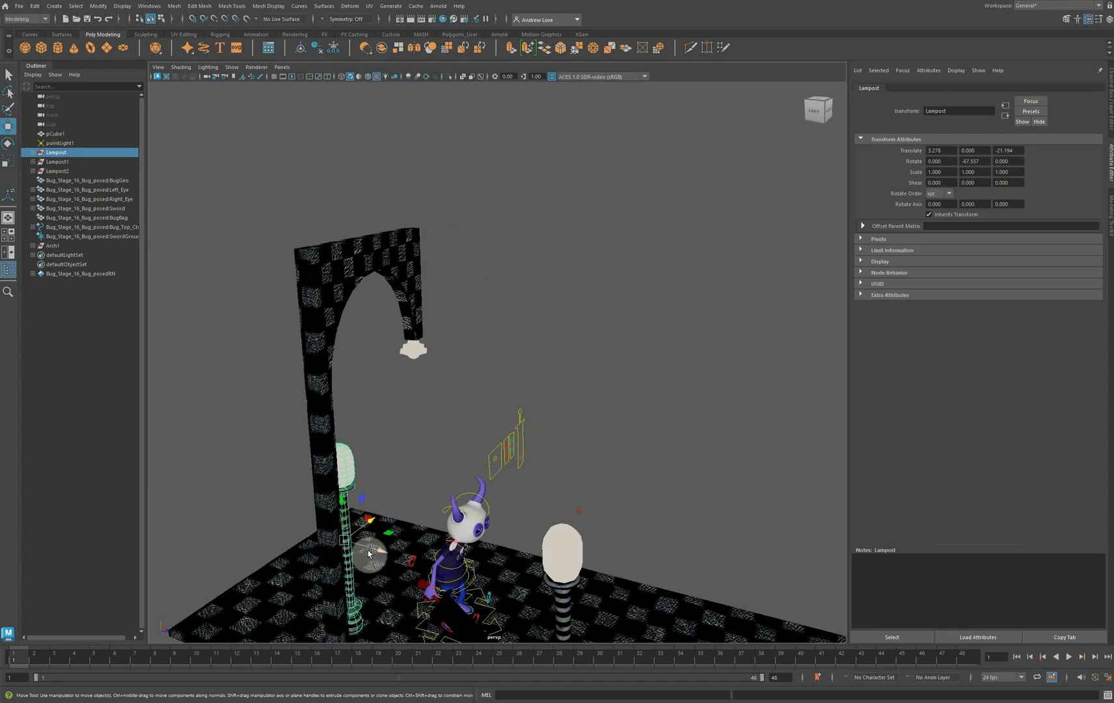
{"action": "left_click_drag", "start_coordinate": [370, 553], "coordinate": [374, 551]}
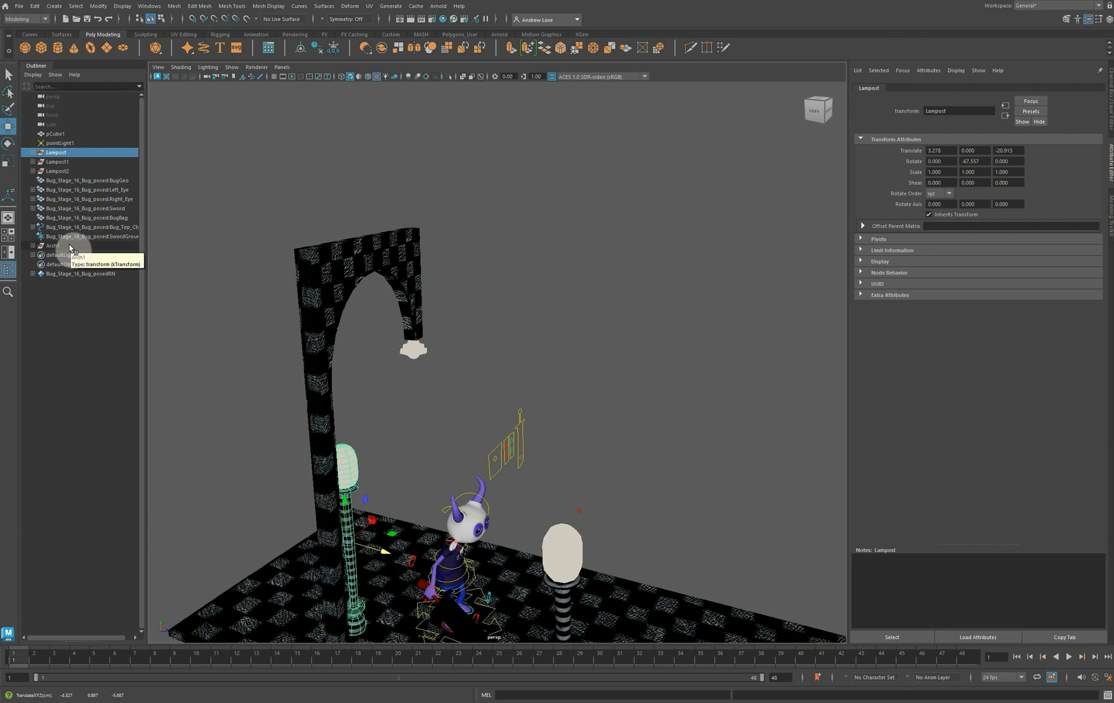
Add Arch1 to the Lampost selection, shift the selection along Z, and turn Arch1 to about 16.4 in Rotate Y
{"action": "left_click", "coordinate": [70, 247], "text": "ctrl"}
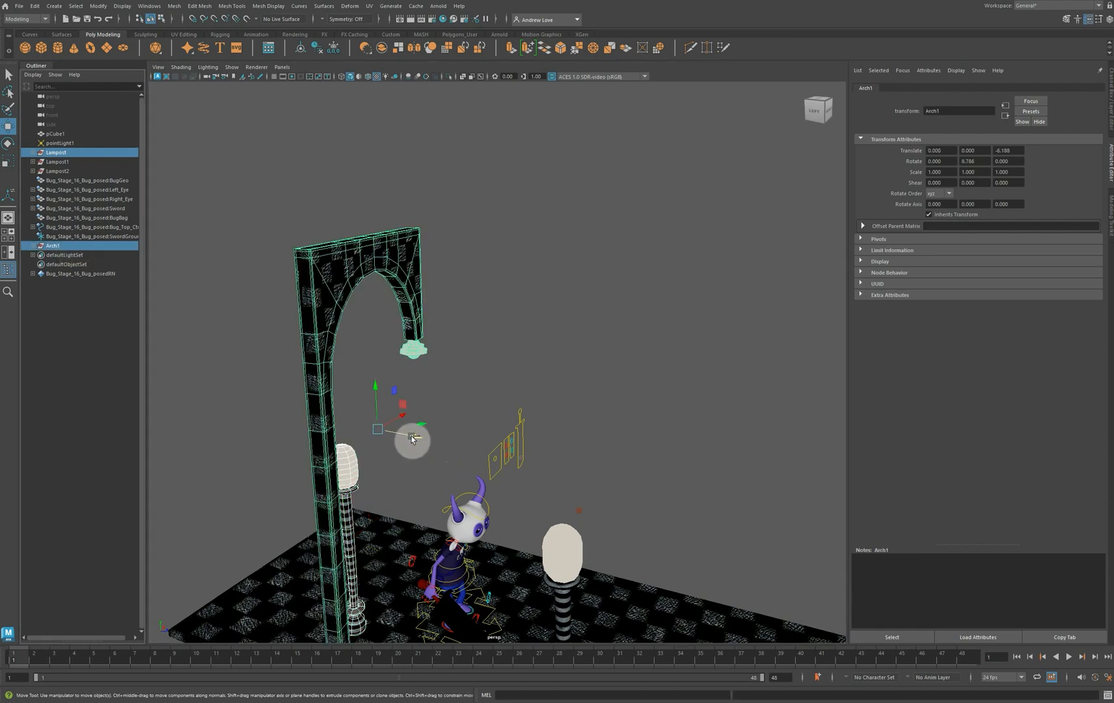
{"action": "left_click_drag", "start_coordinate": [410, 438], "coordinate": [473, 419]}
{"action": "key", "text": "e"}
{"action": "left_click", "coordinate": [444, 357]}
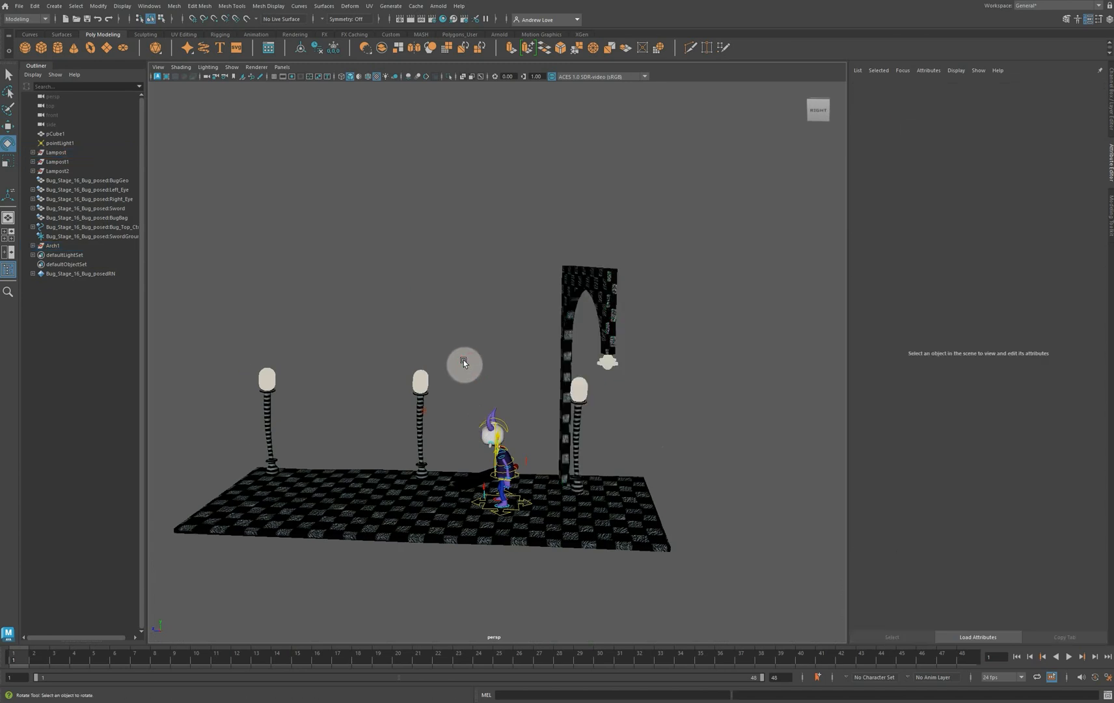
Duplicate Arch1, move the copy to the character's other side at about Z 8.5, and set its Rotate Y to about -10
{"action": "left_click", "coordinate": [64, 245]}
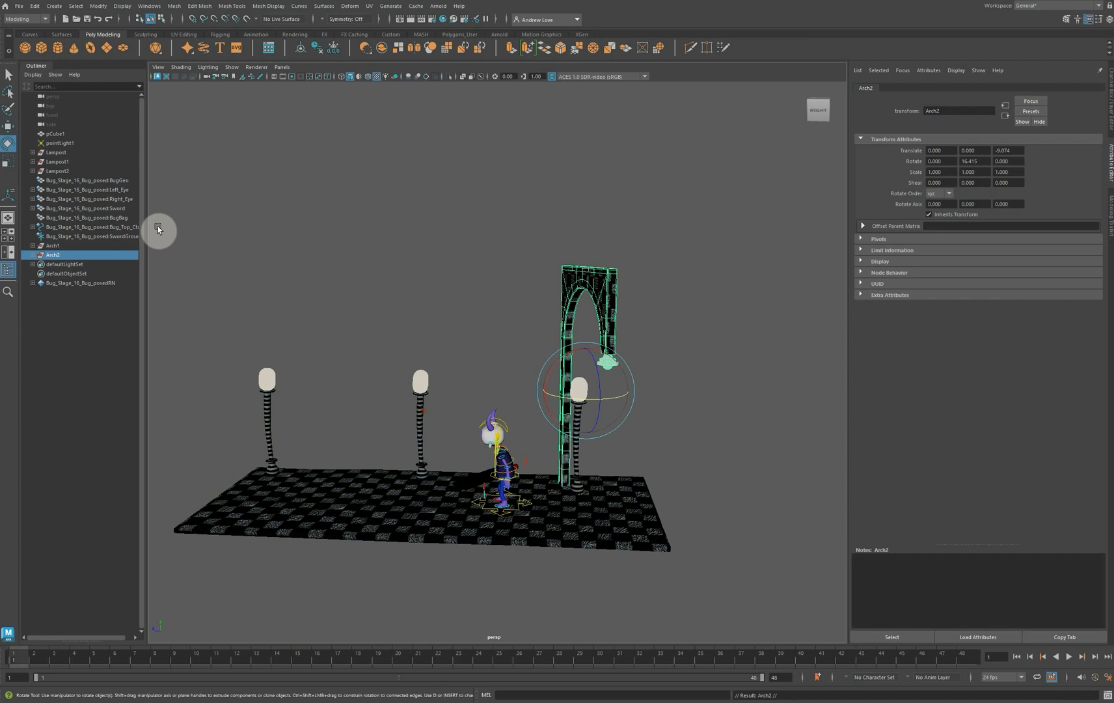
{"action": "key", "text": "w"}
{"action": "left_click_drag", "start_coordinate": [539, 388], "coordinate": [404, 388]}
{"action": "key", "text": "e"}
{"action": "key", "text": "w"}
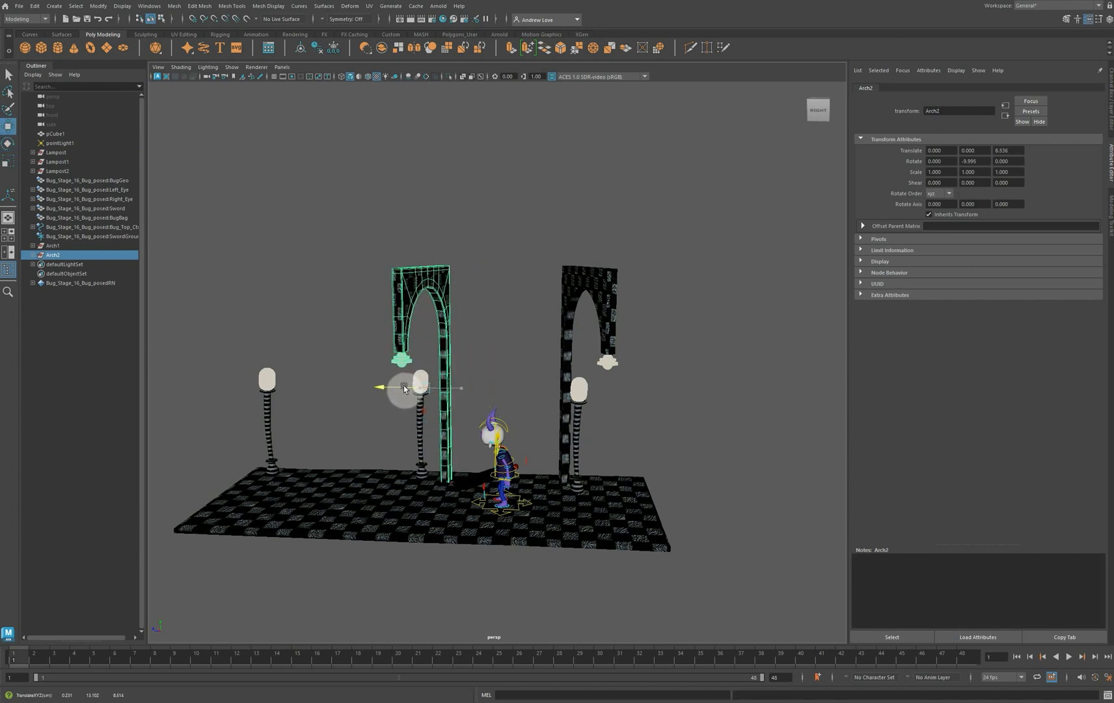
Reposition the Lampost1 group closer to Arch2's column, at about Translate X 1.6 and Z -6.4
{"action": "left_click", "coordinate": [56, 162]}
{"action": "left_click_drag", "start_coordinate": [410, 448], "coordinate": [393, 428]}
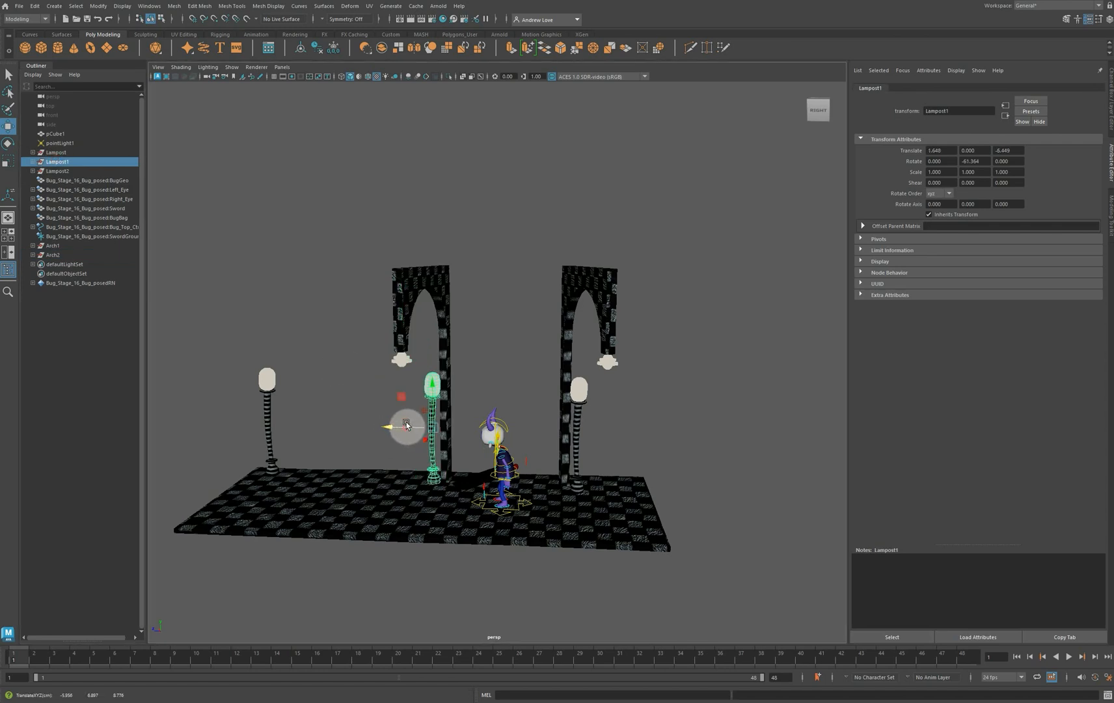
Duplicate Arch2, move the copy further along the floor to about Z 23.3, and set its Rotate Y to about -21.3
{"action": "left_click", "coordinate": [68, 254]}
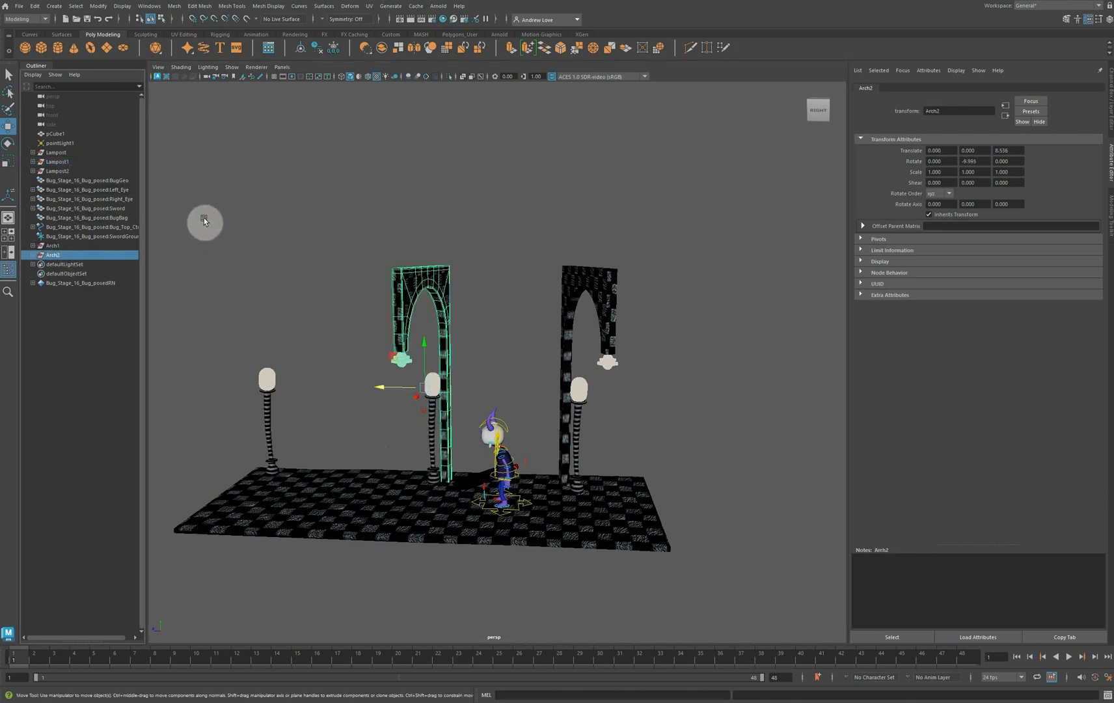
{"action": "key", "text": "ctrl+d"}
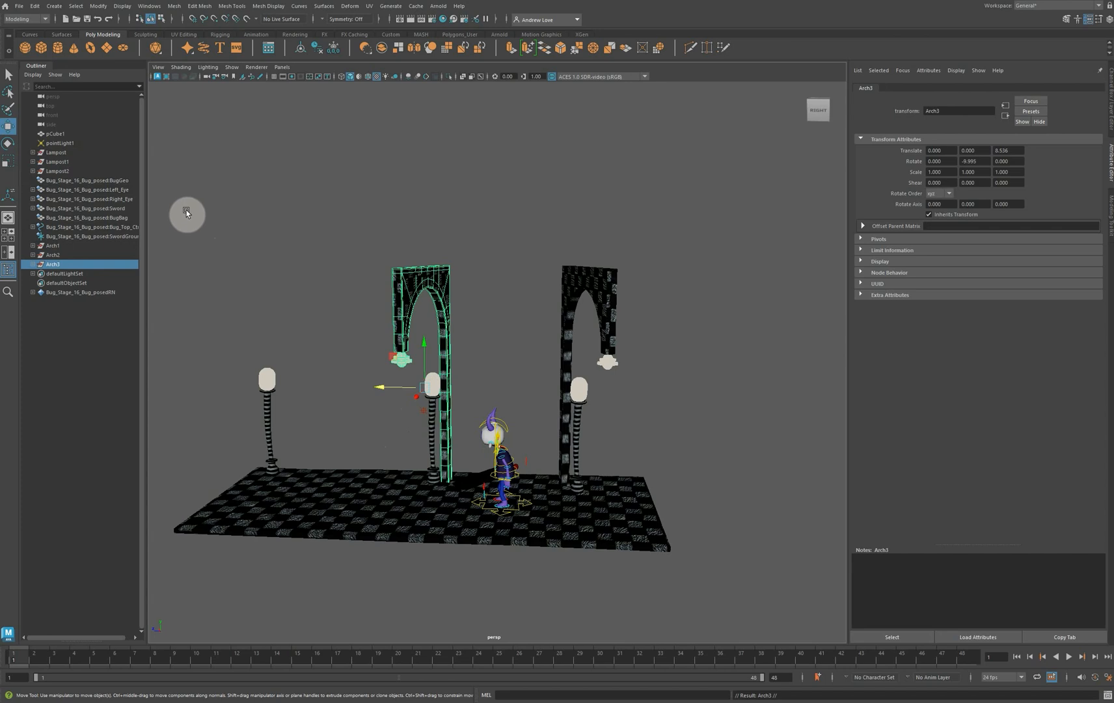
{"action": "left_click_drag", "start_coordinate": [380, 385], "coordinate": [284, 394]}
{"action": "key", "text": "e"}
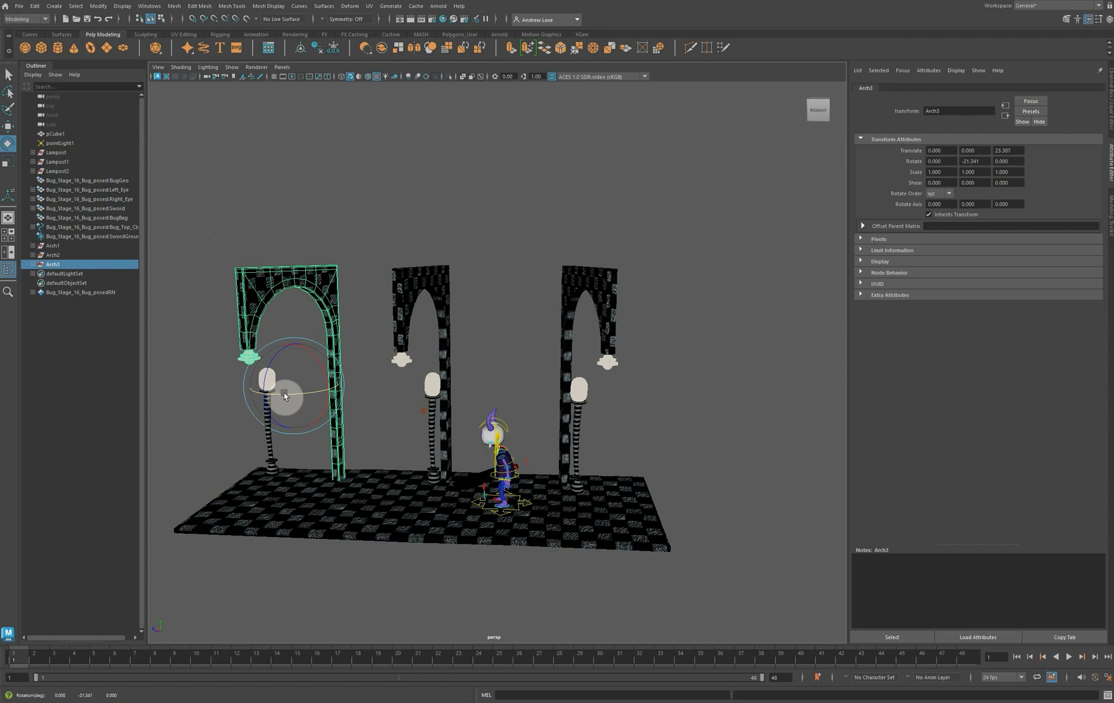
Slide the Lampost2 group along Z so it stands nearer to Arch3's column
{"action": "left_click", "coordinate": [61, 171]}
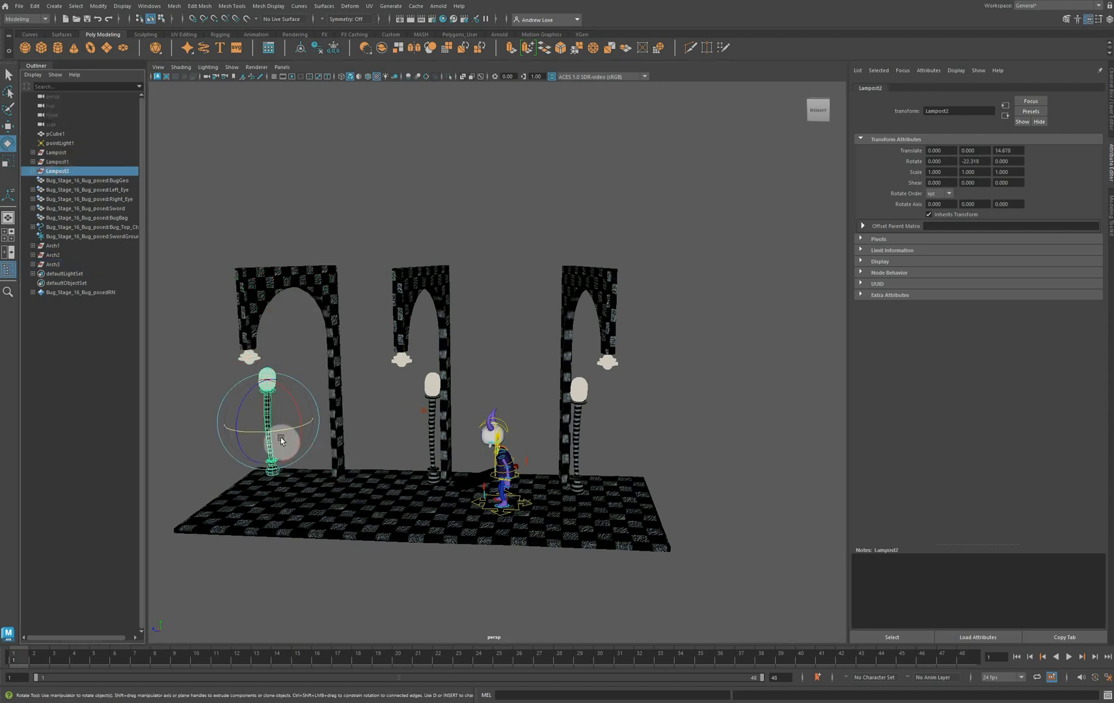
{"action": "key", "text": "w"}
{"action": "left_click_drag", "start_coordinate": [251, 423], "coordinate": [280, 422]}
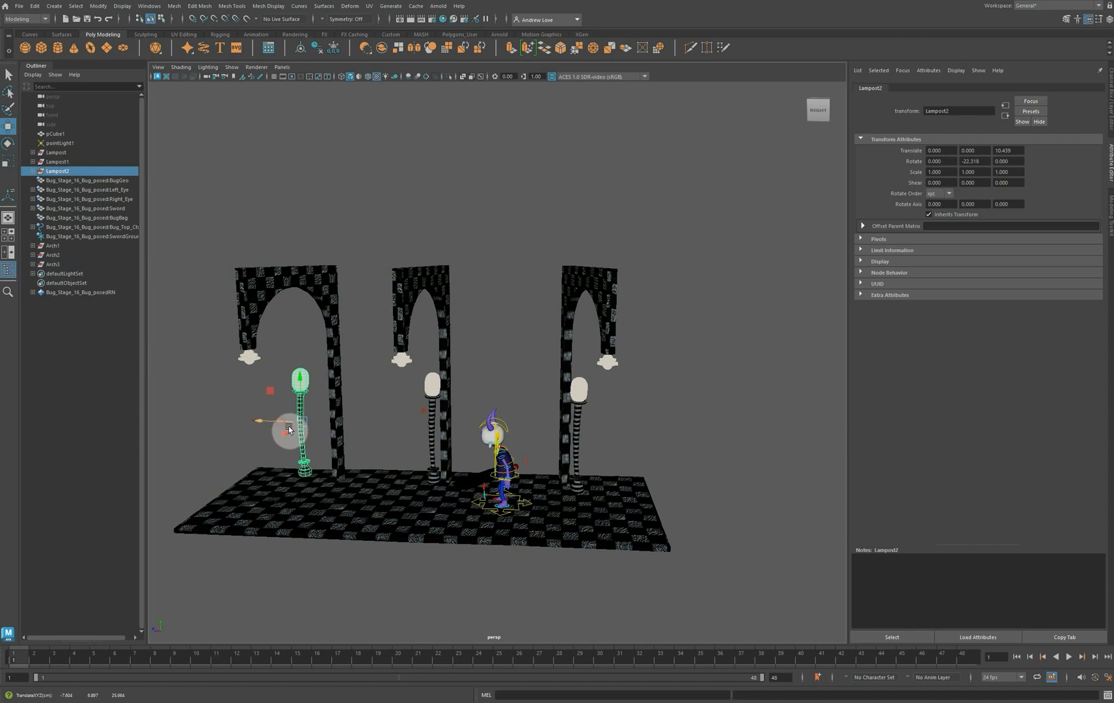
Render the scene from a low side angle with all three arches in the Arnold RenderView, and close the render
{"action": "left_click_drag", "start_coordinate": [244, 464], "coordinate": [280, 460], "text": "alt"}
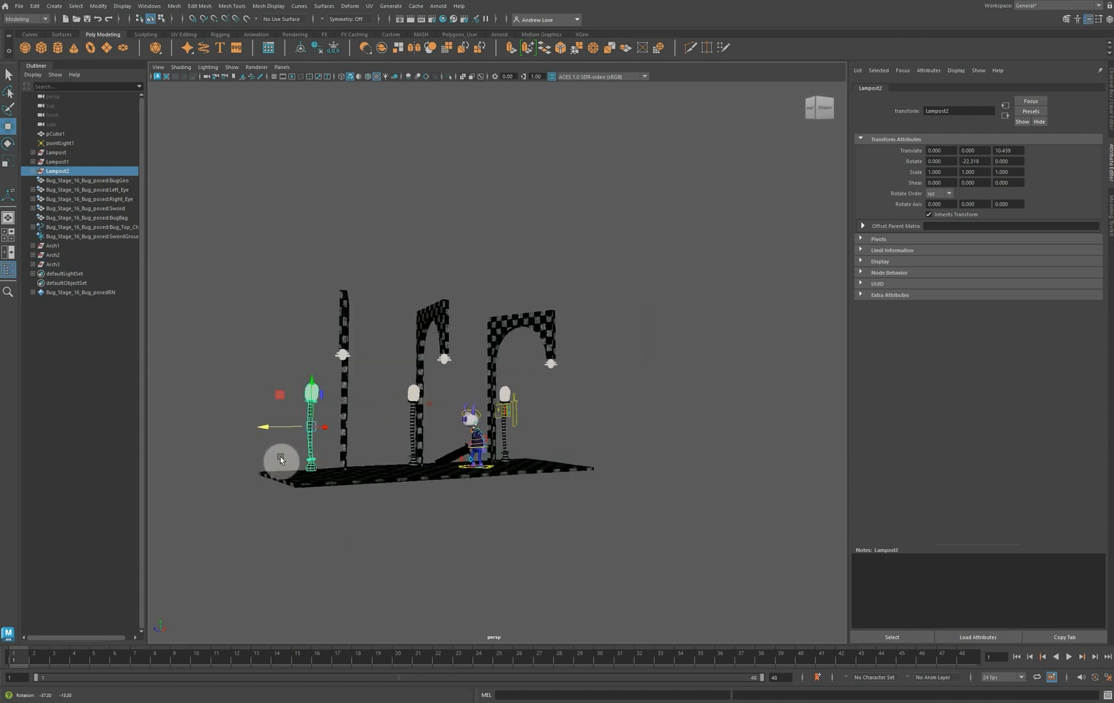
{"action": "right_click_drag", "start_coordinate": [280, 460], "coordinate": [417, 304], "text": "alt"}
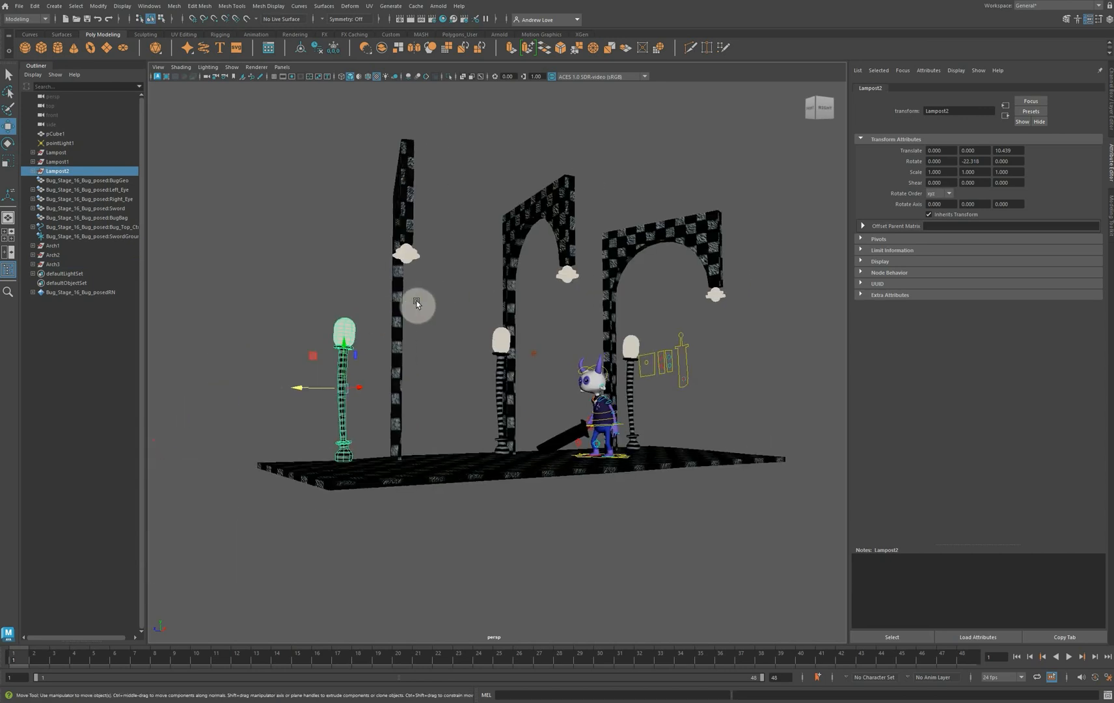
{"action": "scroll", "coordinate": [418, 306], "scroll_direction": "up", "scroll_amount": 3}
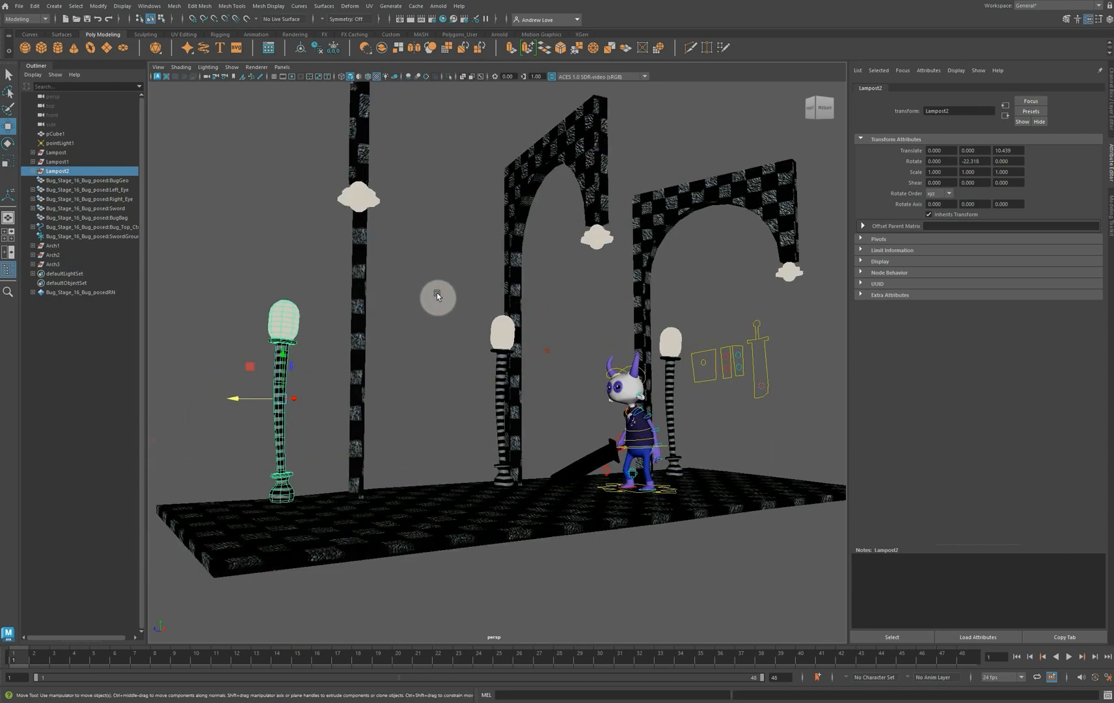
{"action": "mouse_move", "coordinate": [437, 296]}
{"action": "left_mouse_down", "text": "alt"}
{"action": "mouse_move", "coordinate": [447, 315]}
{"action": "mouse_move", "coordinate": [429, 319]}
{"action": "left_mouse_up", "text": "alt"}
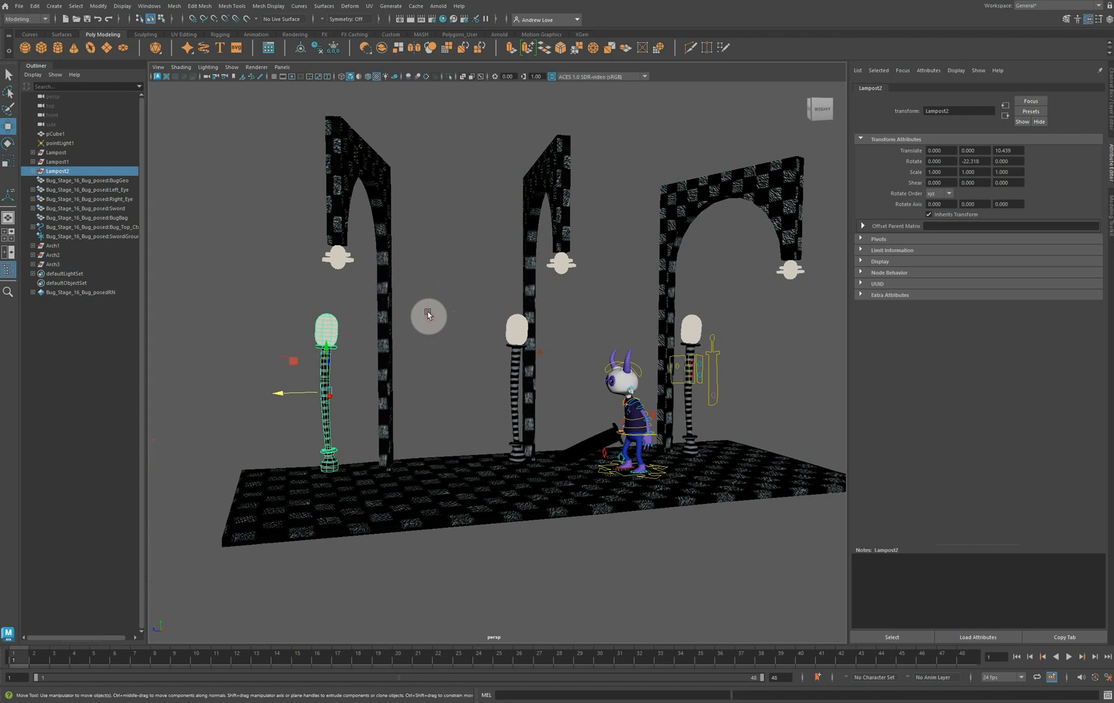
{"action": "left_click", "coordinate": [437, 6]}
{"action": "left_click", "coordinate": [456, 29]}
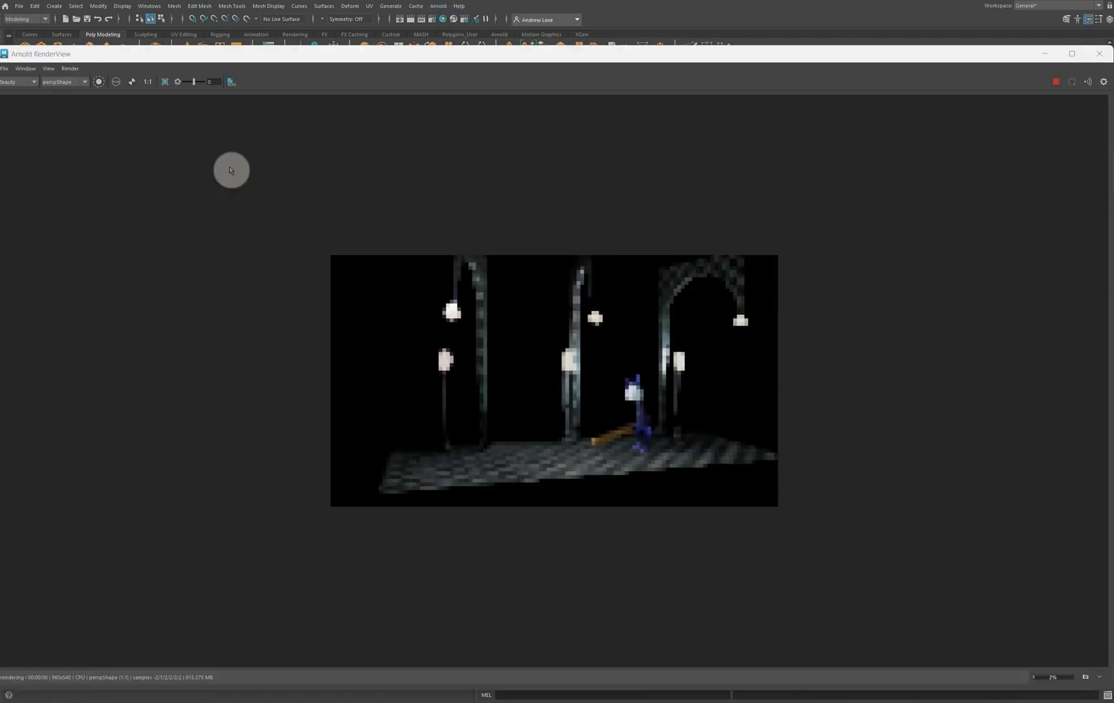
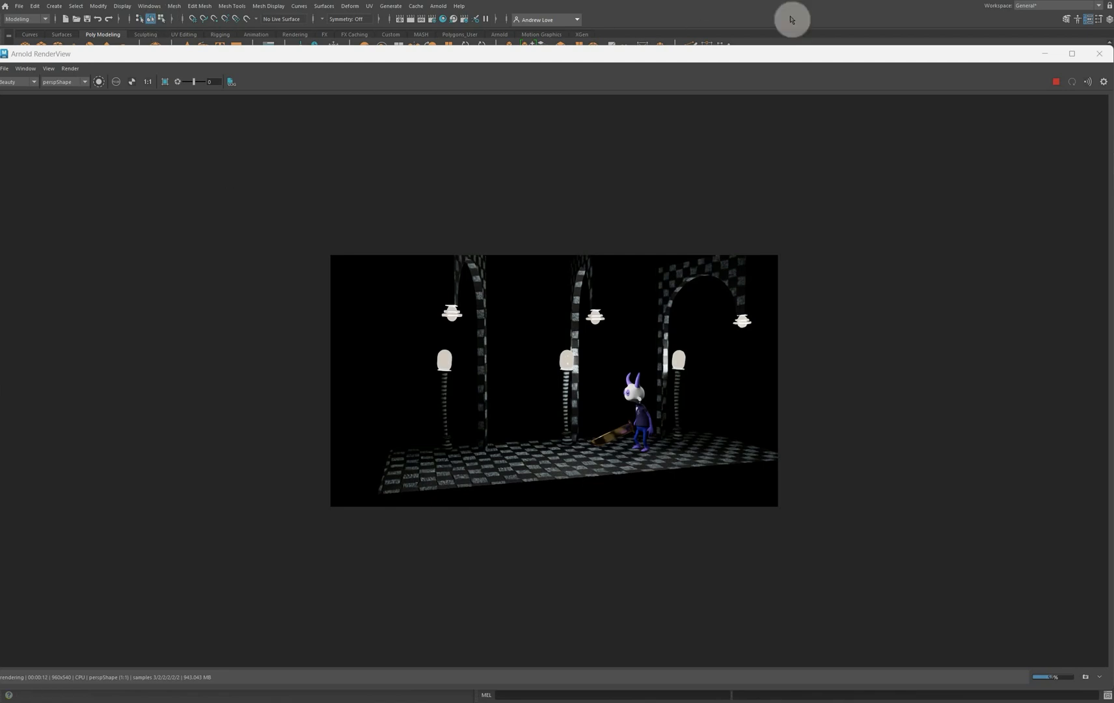
{"action": "left_click", "coordinate": [1099, 54]}
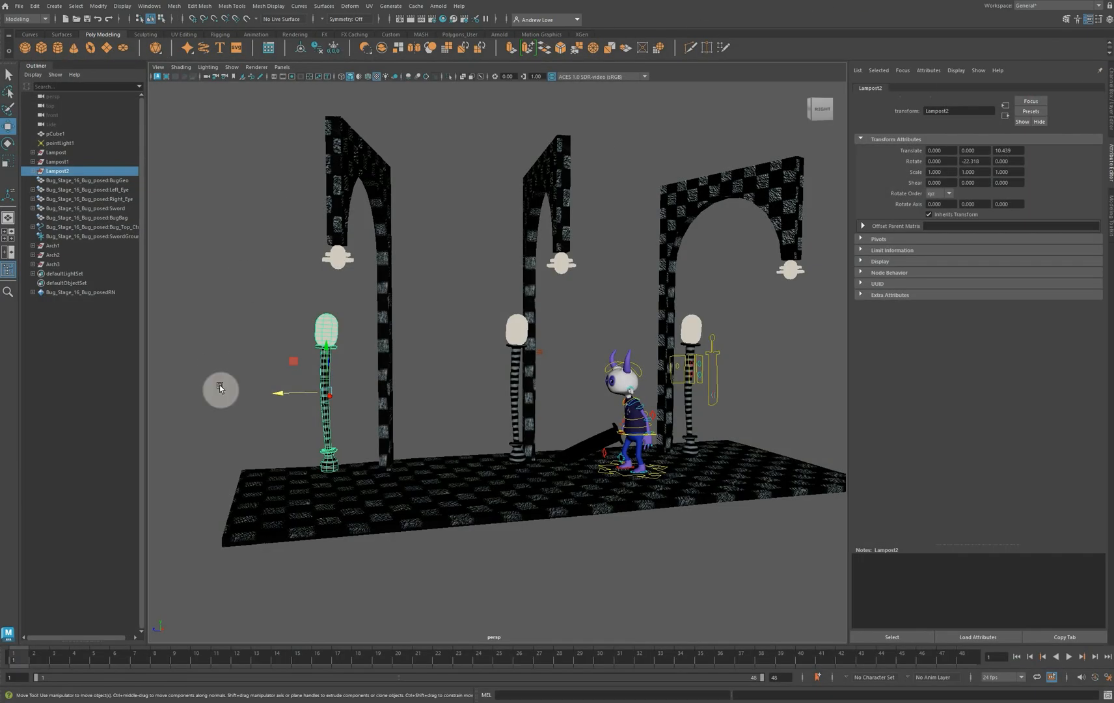
Group the floor pCube1 with Lampost, Lampost1, Lampost2, Arch1, Arch2 and Arch3
{"action": "scroll", "coordinate": [218, 388], "scroll_direction": "down", "scroll_amount": 2}
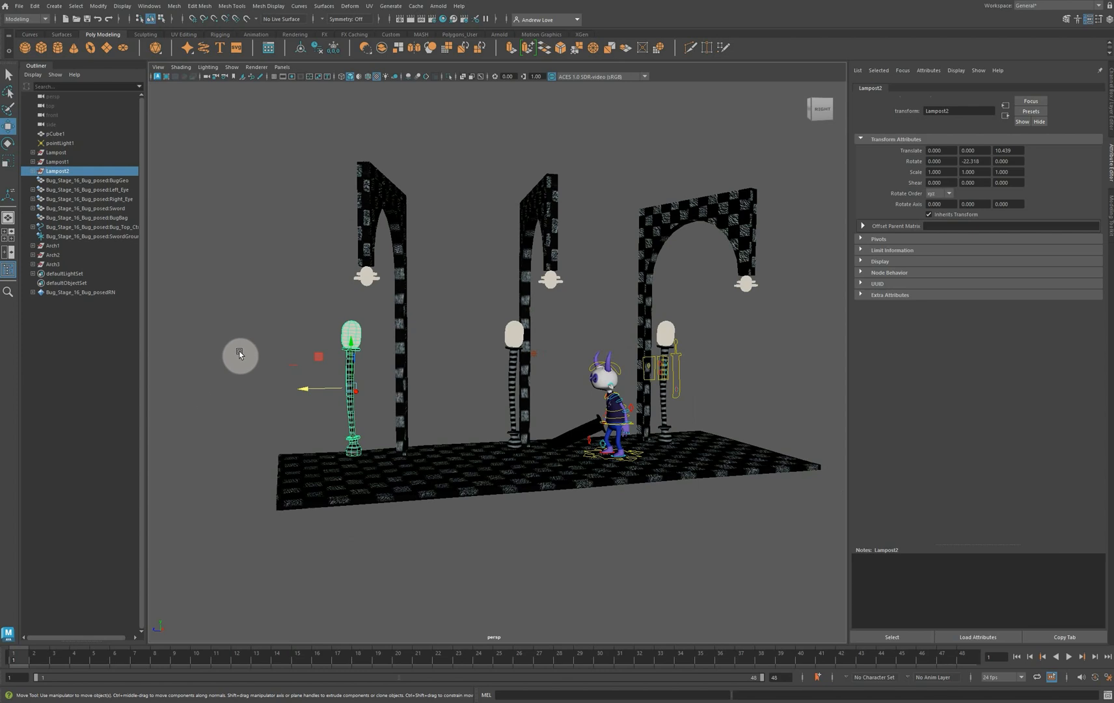
{"action": "left_click_drag", "start_coordinate": [248, 350], "coordinate": [523, 469]}
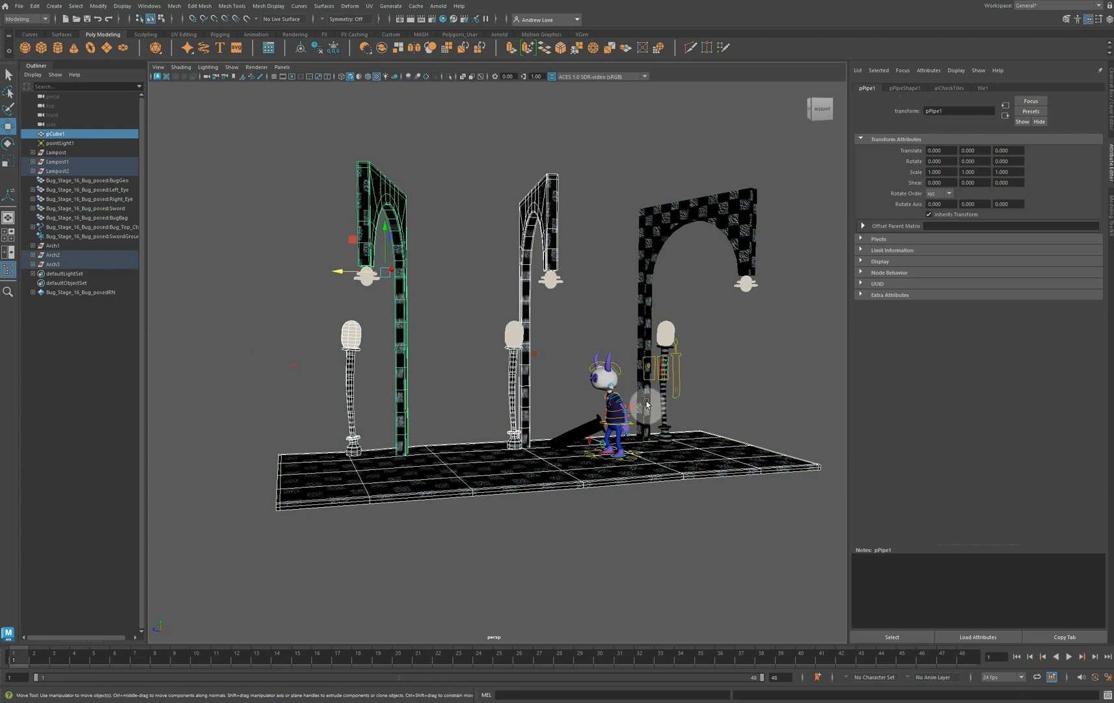
{"action": "left_click", "coordinate": [77, 152]}
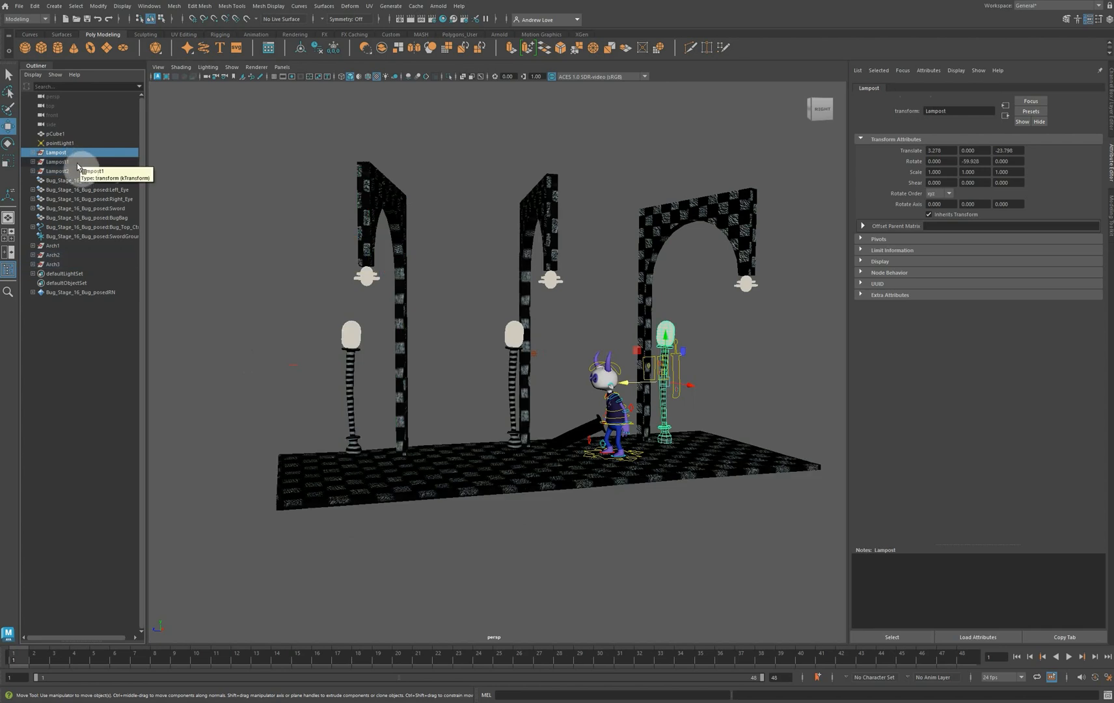
{"action": "left_click", "coordinate": [78, 161], "text": "shift"}
{"action": "left_click", "coordinate": [78, 170], "text": "shift"}
{"action": "left_click", "coordinate": [70, 245], "text": "shift"}
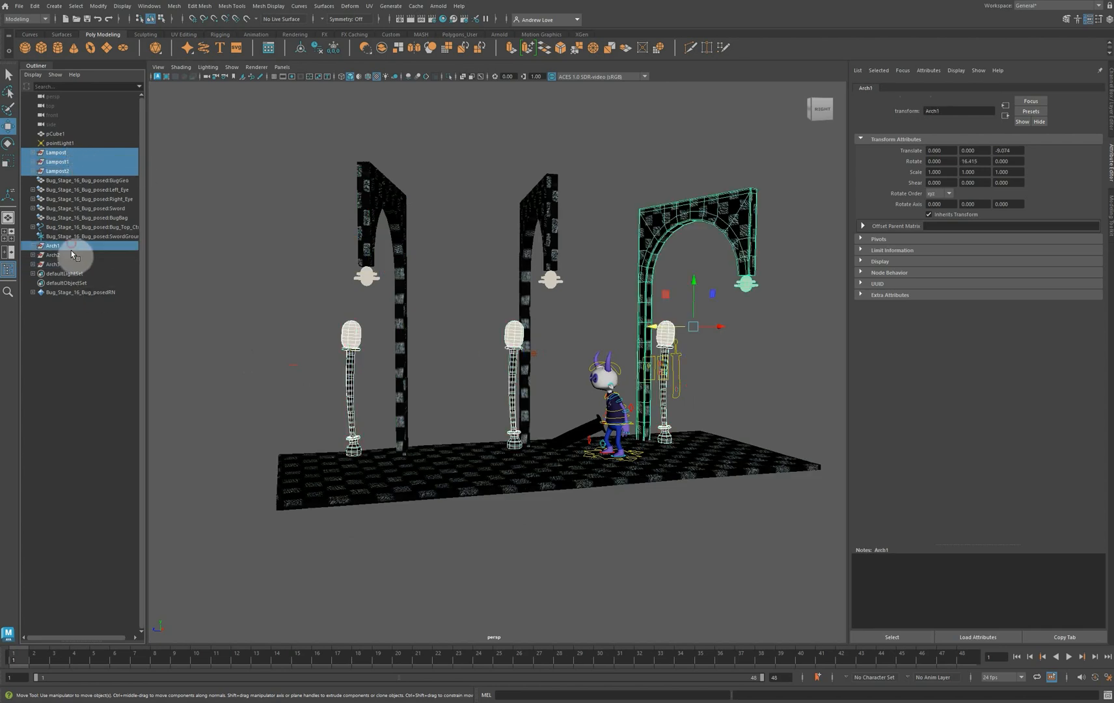
{"action": "left_click", "coordinate": [70, 254], "text": "shift"}
{"action": "left_click", "coordinate": [73, 264], "text": "shift"}
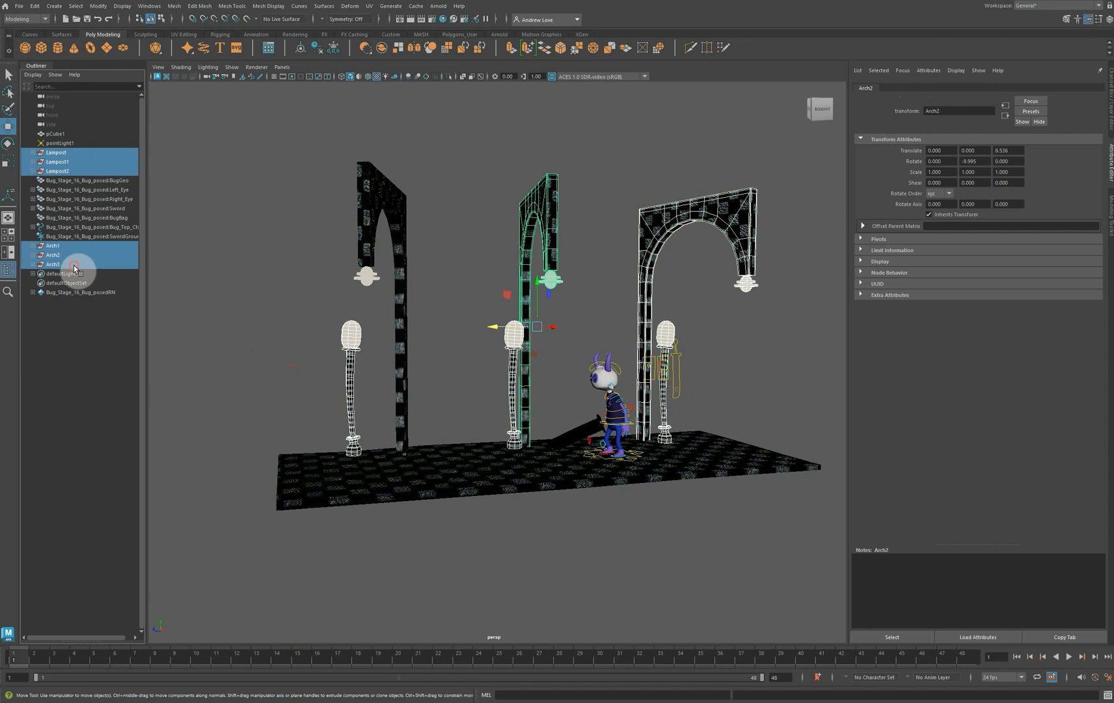
{"action": "left_click", "coordinate": [68, 135], "text": "shift"}
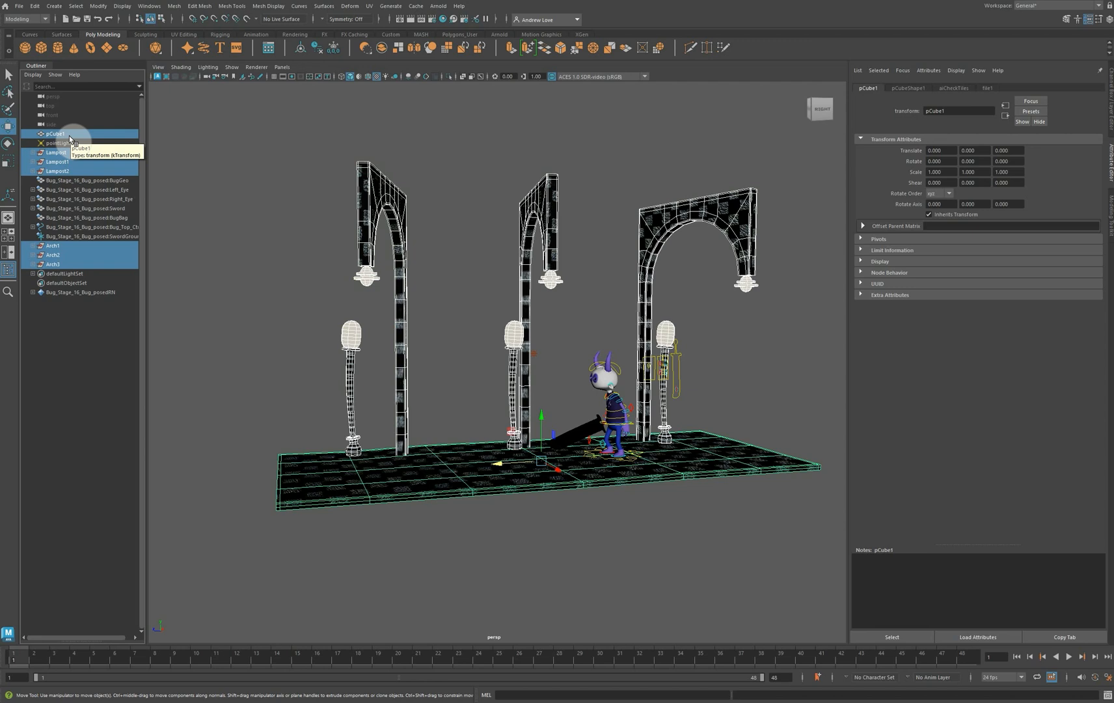
{"action": "key", "text": "ctrl+g"}
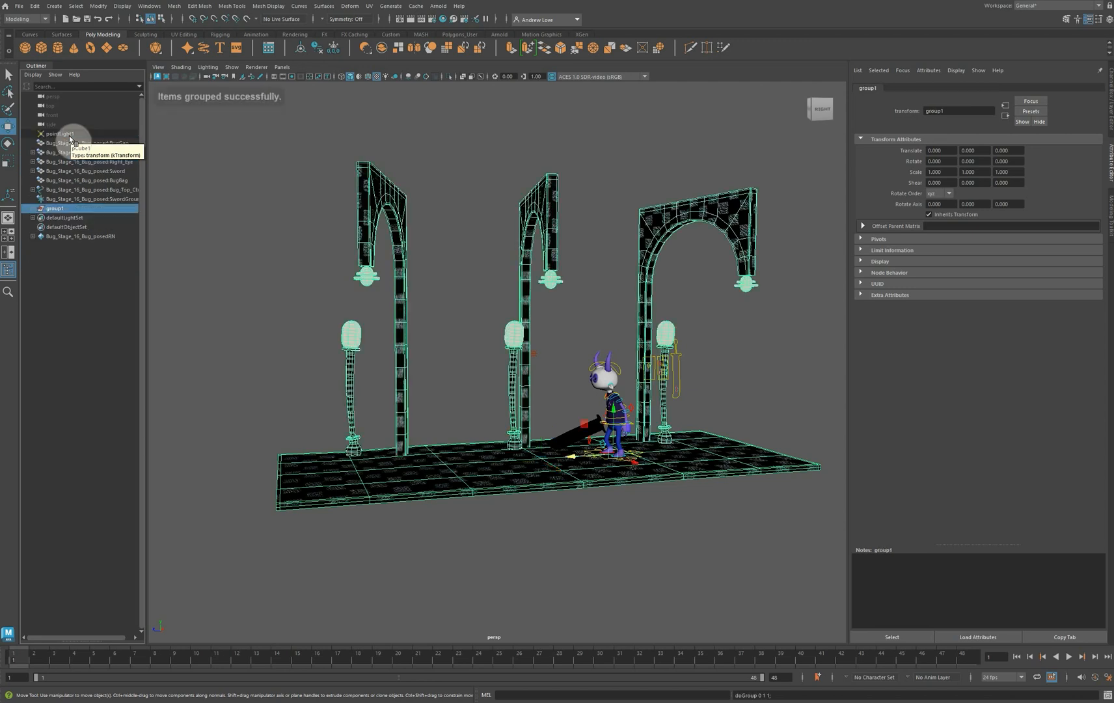
Rename the new environment group as Level
{"action": "double_click", "coordinate": [55, 209]}
{"action": "type", "text": "L"}
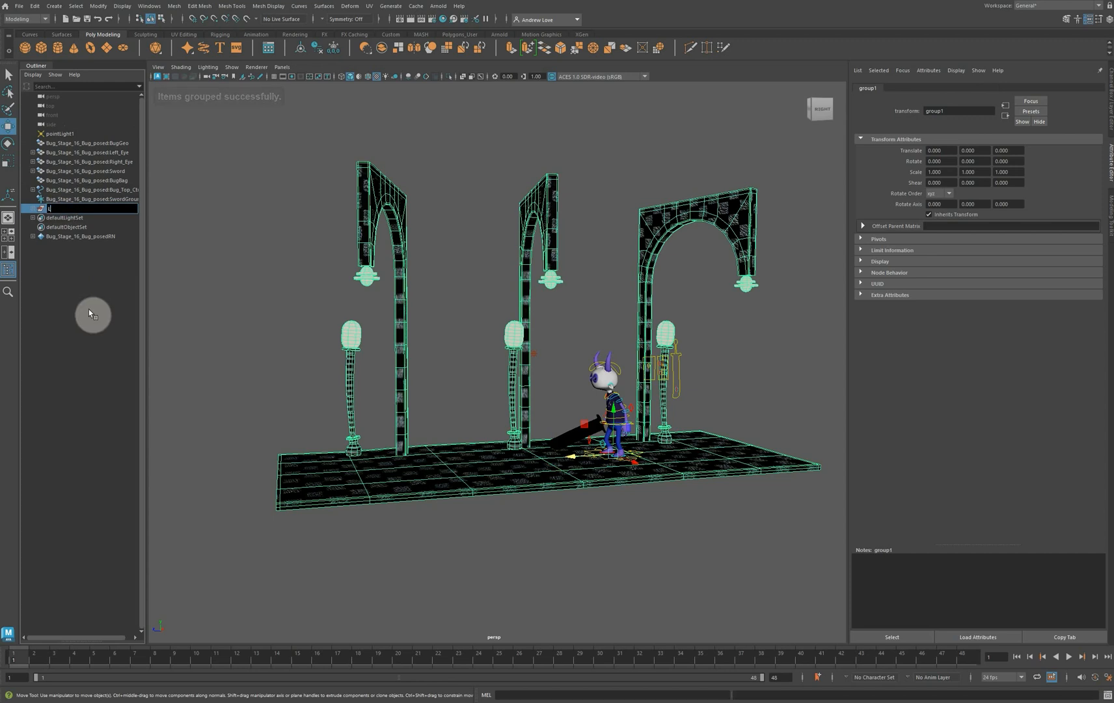
{"action": "type", "text": "evel"}
{"action": "key", "text": "Return"}
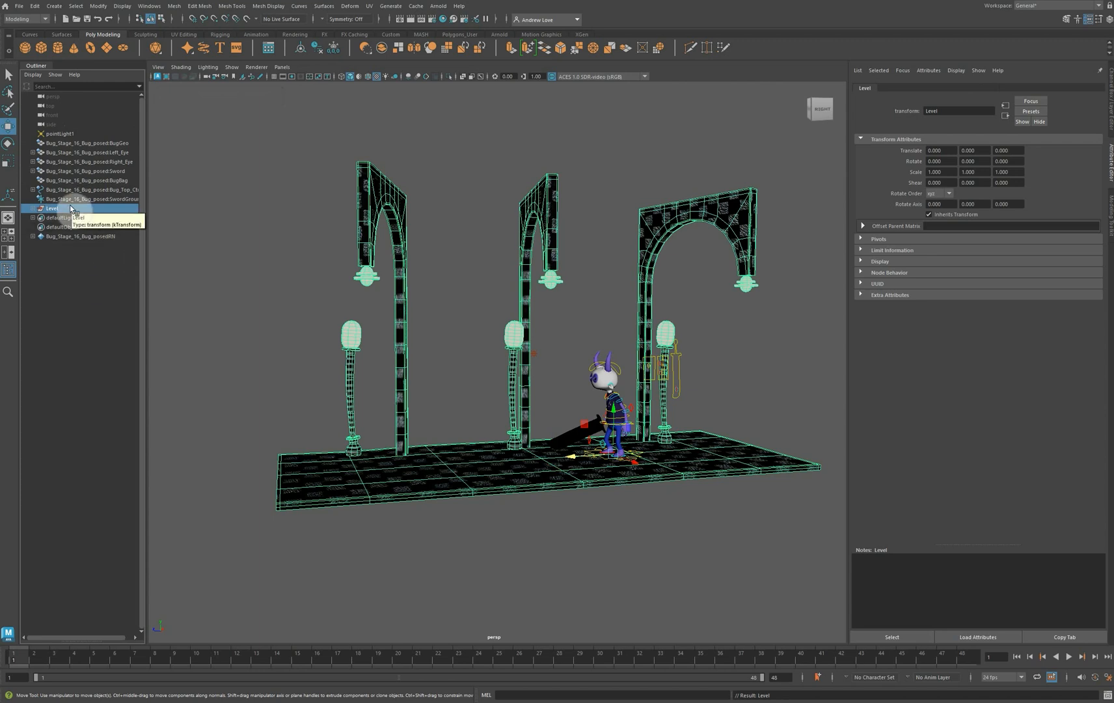
Duplicate the Level group, turn the copy to about 87.5 in Rotate Y, and raise it to about Y 8 and Z 39.3
{"action": "key", "text": "ctrl+d"}
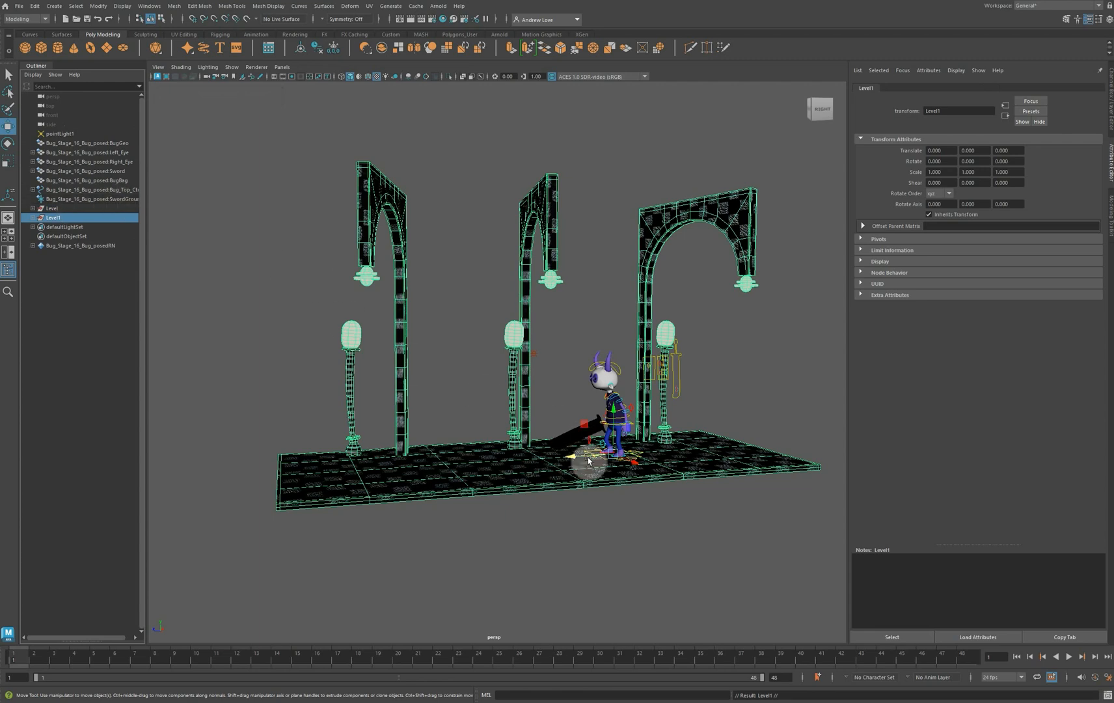
{"action": "left_click_drag", "start_coordinate": [576, 456], "coordinate": [281, 490]}
{"action": "scroll", "coordinate": [269, 446], "scroll_direction": "down", "scroll_amount": 3}
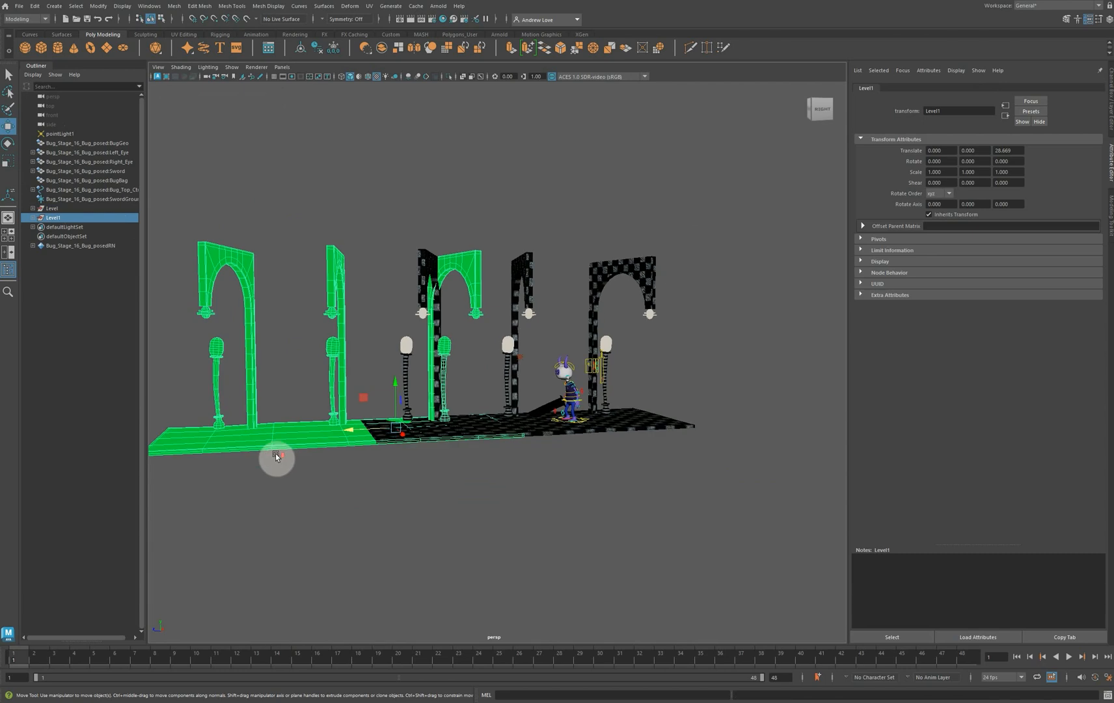
{"action": "key", "text": "e"}
{"action": "left_click_drag", "start_coordinate": [368, 443], "coordinate": [318, 355]}
{"action": "key", "text": "w"}
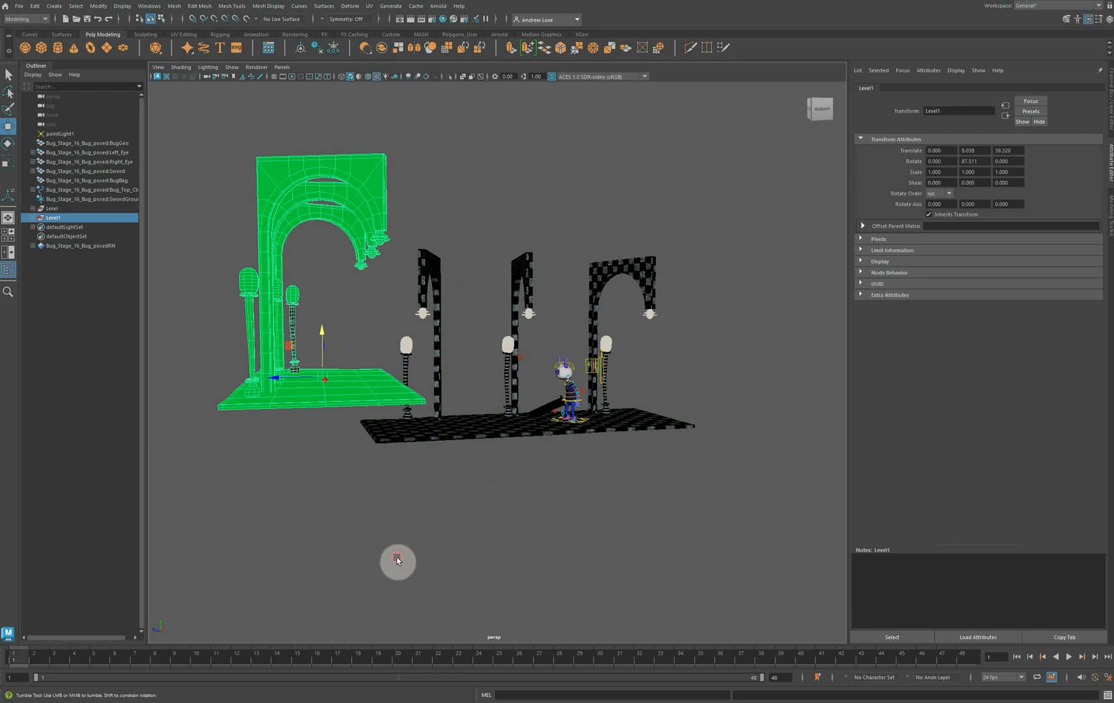
Move Level1 to about Translate X -22.6 and lower it nearer the original floor's height
{"action": "left_click_drag", "start_coordinate": [393, 559], "coordinate": [302, 566], "text": "alt"}
{"action": "left_click_drag", "start_coordinate": [384, 348], "coordinate": [488, 330]}
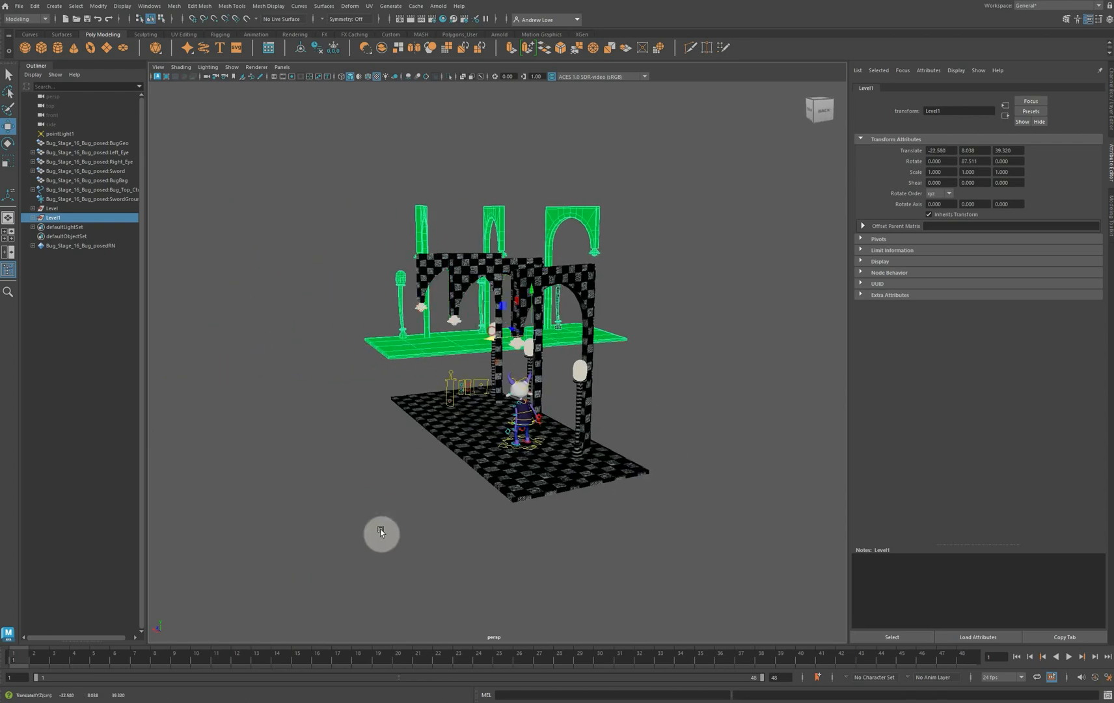
{"action": "left_click_drag", "start_coordinate": [380, 528], "coordinate": [571, 487], "text": "alt"}
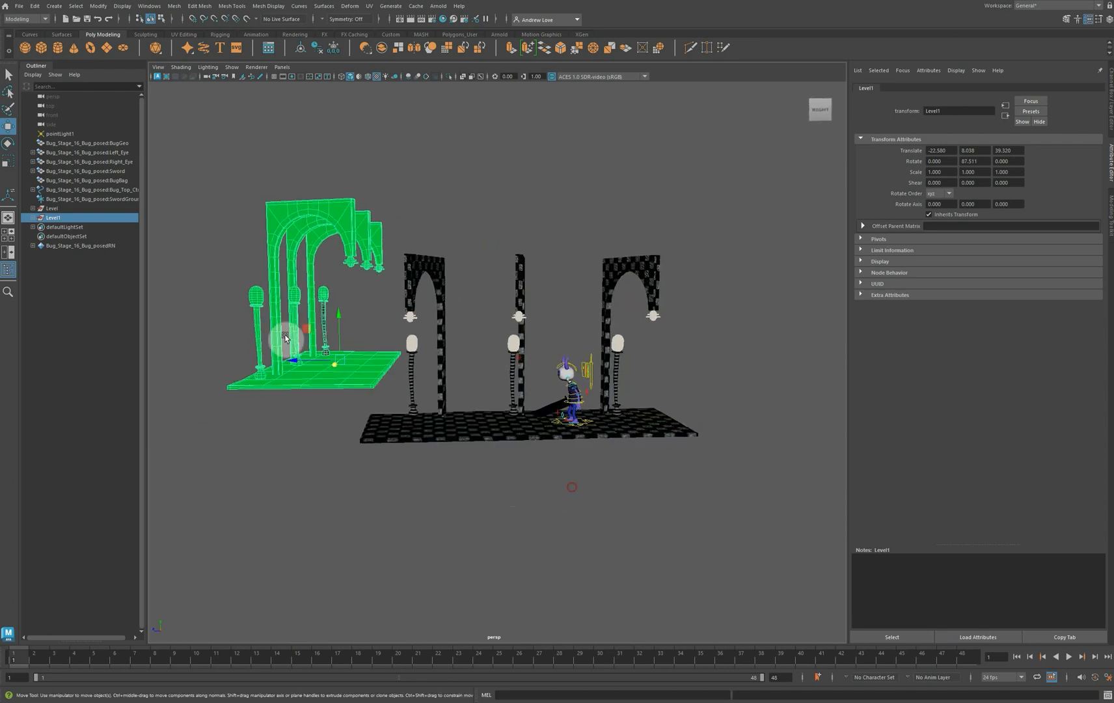
{"action": "left_click_drag", "start_coordinate": [342, 311], "coordinate": [351, 366]}
{"action": "mouse_move", "coordinate": [331, 487]}
{"action": "left_mouse_down", "text": "alt"}
{"action": "mouse_move", "coordinate": [369, 471]}
{"action": "mouse_move", "coordinate": [378, 482]}
{"action": "mouse_move", "coordinate": [313, 499]}
{"action": "left_mouse_up", "text": "alt"}
{"action": "left_click", "coordinate": [280, 456]}
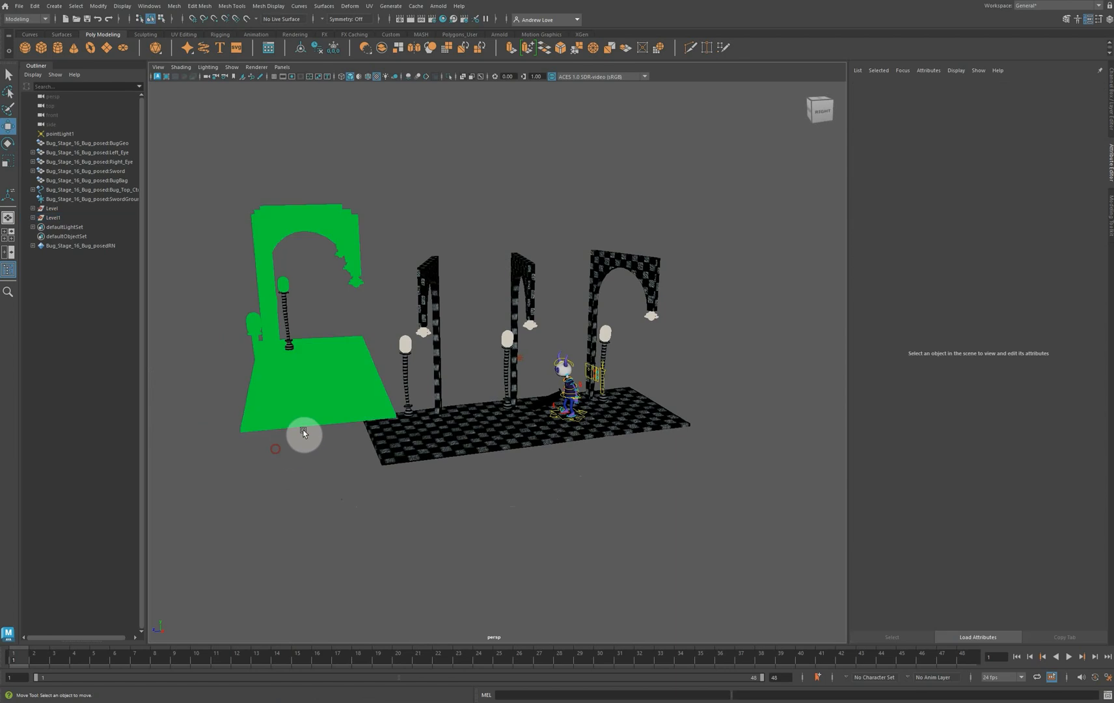
Assign the existing aiCheckTiles material to the floor of the Level1 copy
{"action": "scroll", "coordinate": [328, 374], "scroll_direction": "up", "scroll_amount": 3}
{"action": "left_click", "coordinate": [281, 378]}
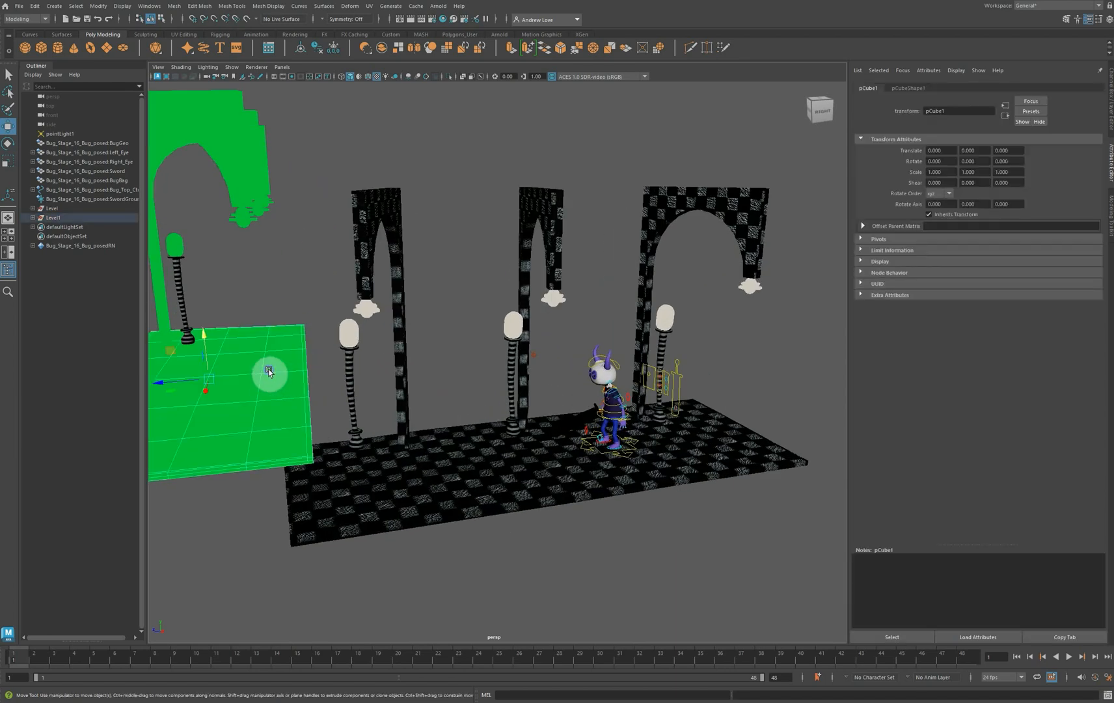
{"action": "right_click", "coordinate": [270, 372]}
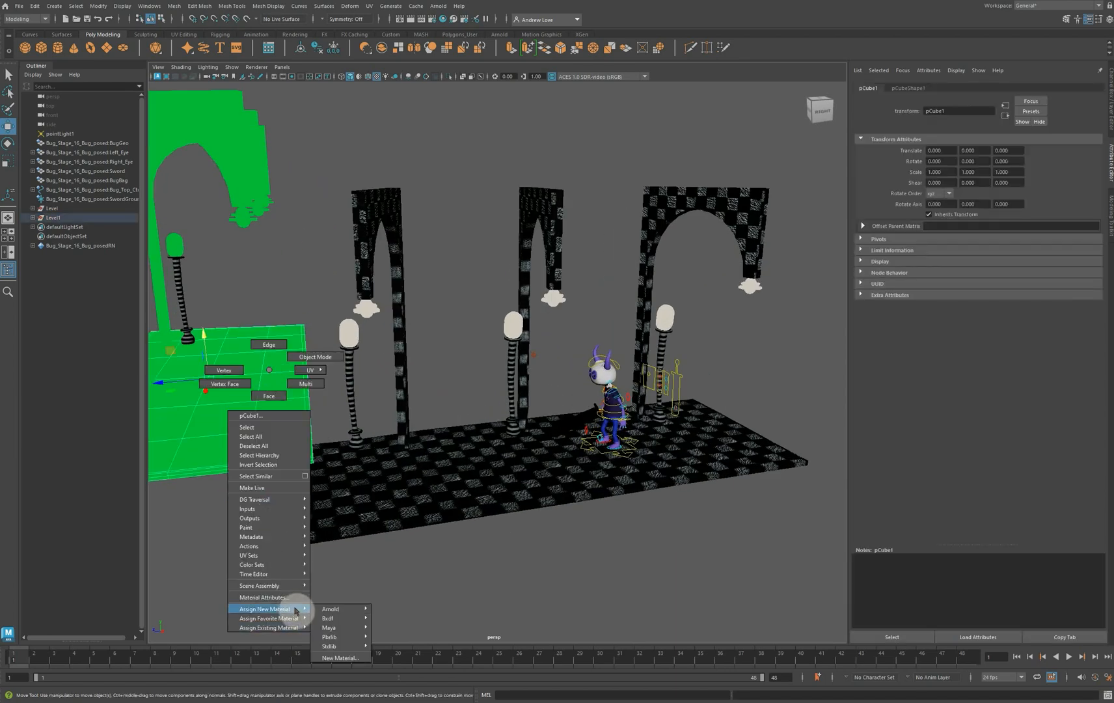
{"action": "mouse_move", "coordinate": [296, 630]}
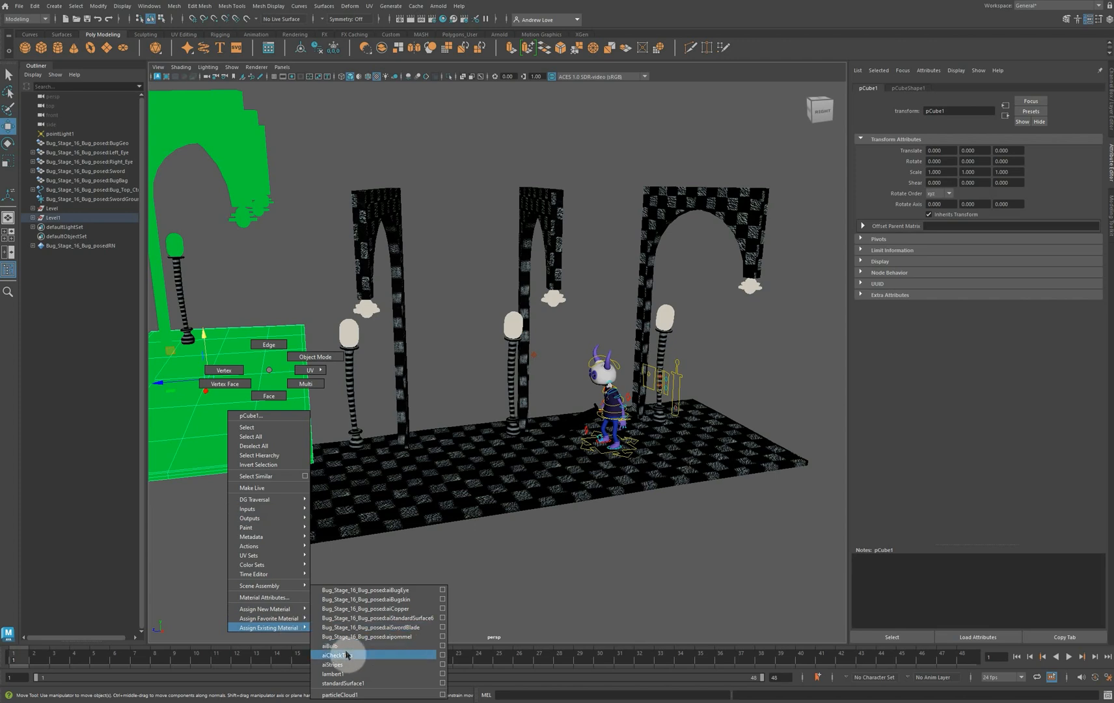
{"action": "left_click", "coordinate": [347, 655]}
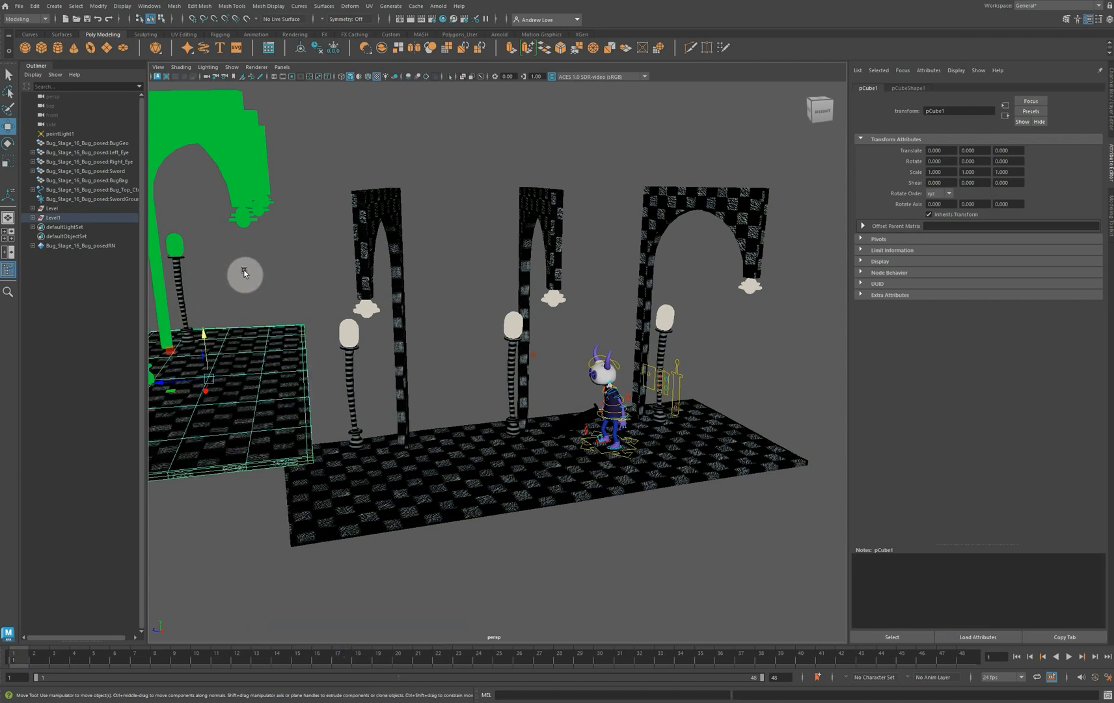
Select the three arches of the Level1 copy and assign them the existing checkered tile material
{"action": "scroll", "coordinate": [304, 273], "scroll_direction": "up", "scroll_amount": 1}
{"action": "middle_click_drag", "start_coordinate": [304, 273], "coordinate": [374, 276], "text": "alt"}
{"action": "left_click", "coordinate": [217, 219]}
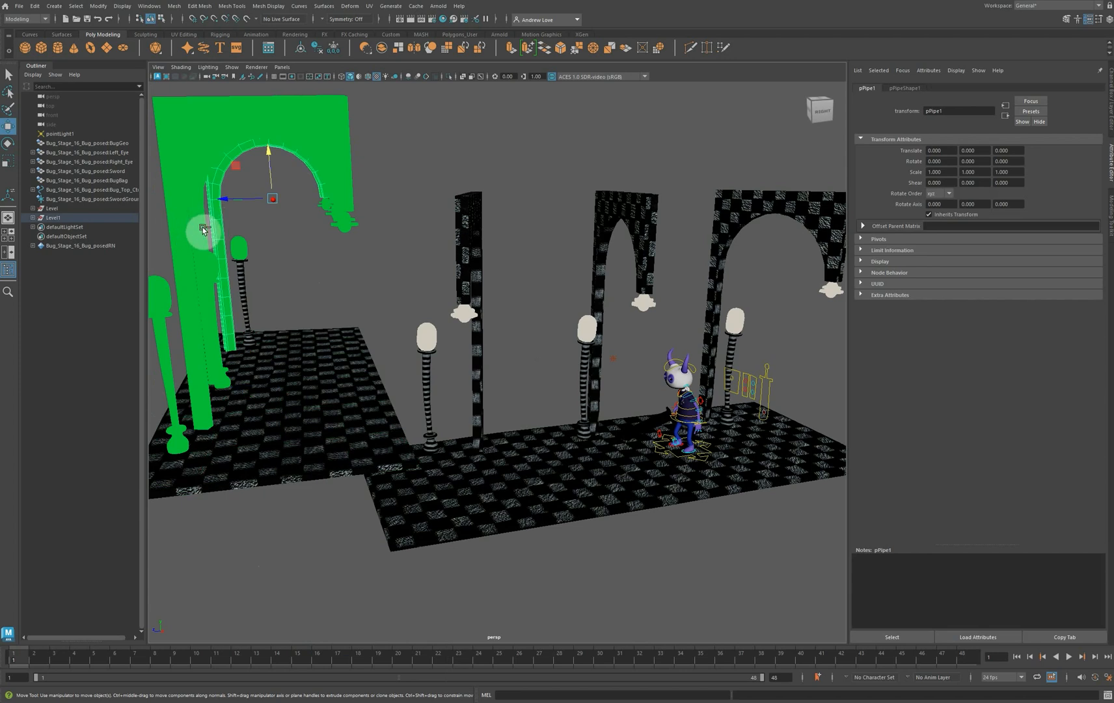
{"action": "left_click", "coordinate": [191, 375], "text": "shift"}
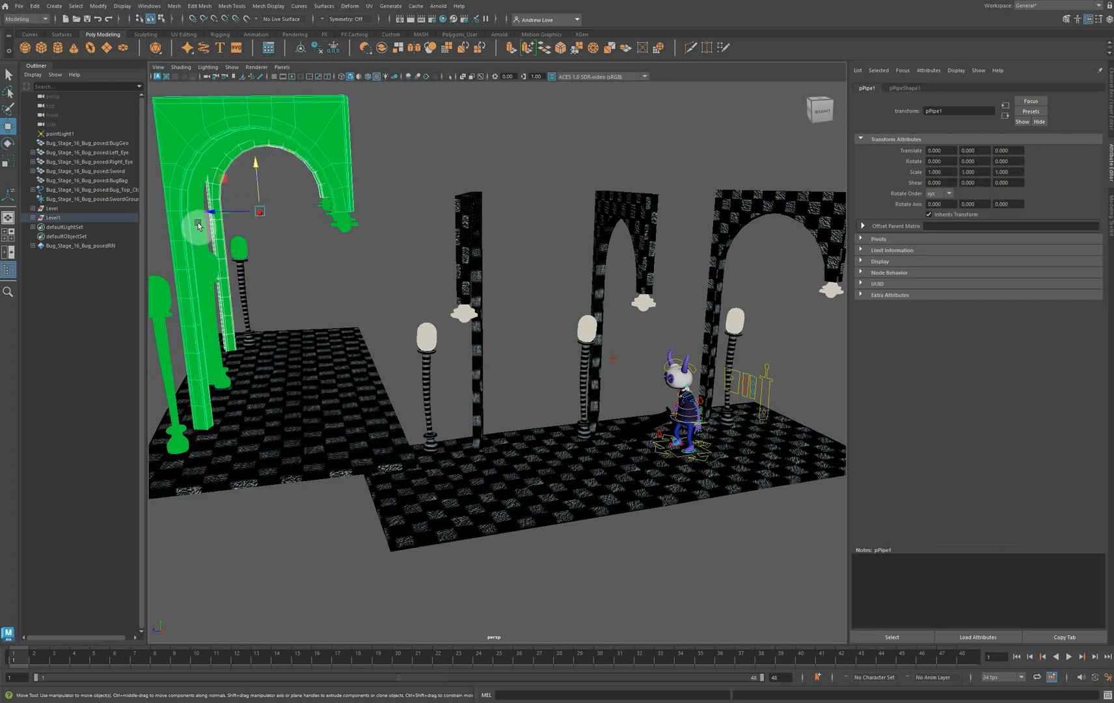
{"action": "left_click", "coordinate": [198, 225], "text": "shift"}
{"action": "right_click_drag", "start_coordinate": [317, 127], "coordinate": [397, 448]}
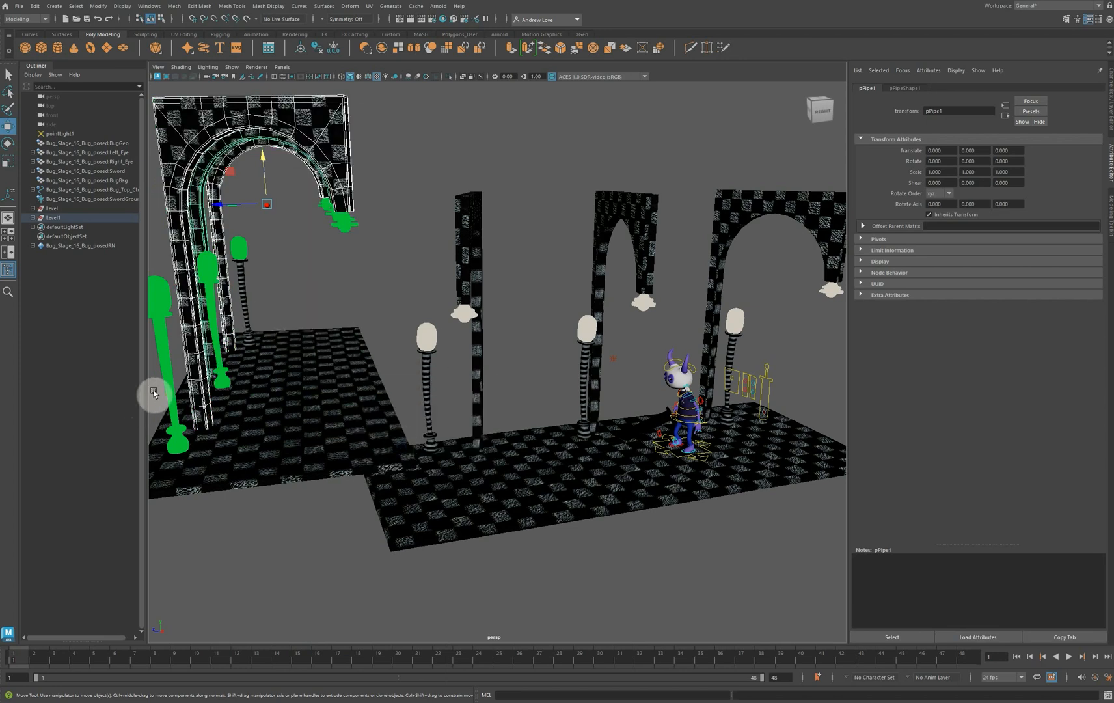
Assign the existing striped material to the two green lamppost poles of the Level1 copy
{"action": "left_click", "coordinate": [169, 378]}
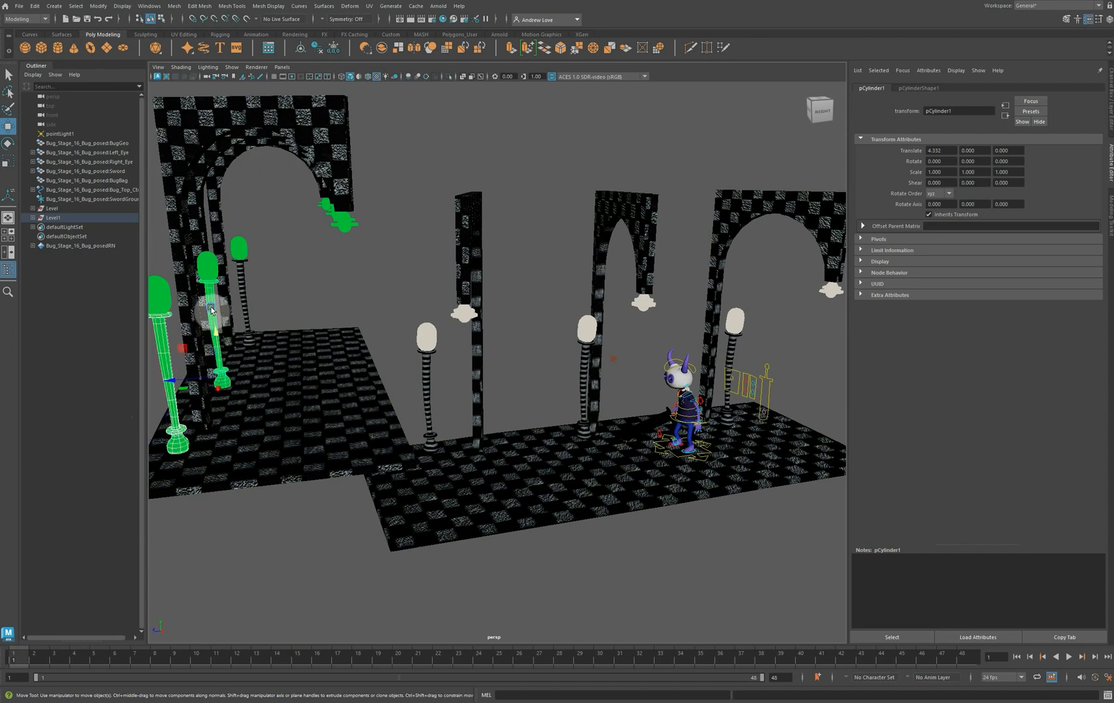
{"action": "right_click_drag", "start_coordinate": [210, 307], "coordinate": [288, 639]}
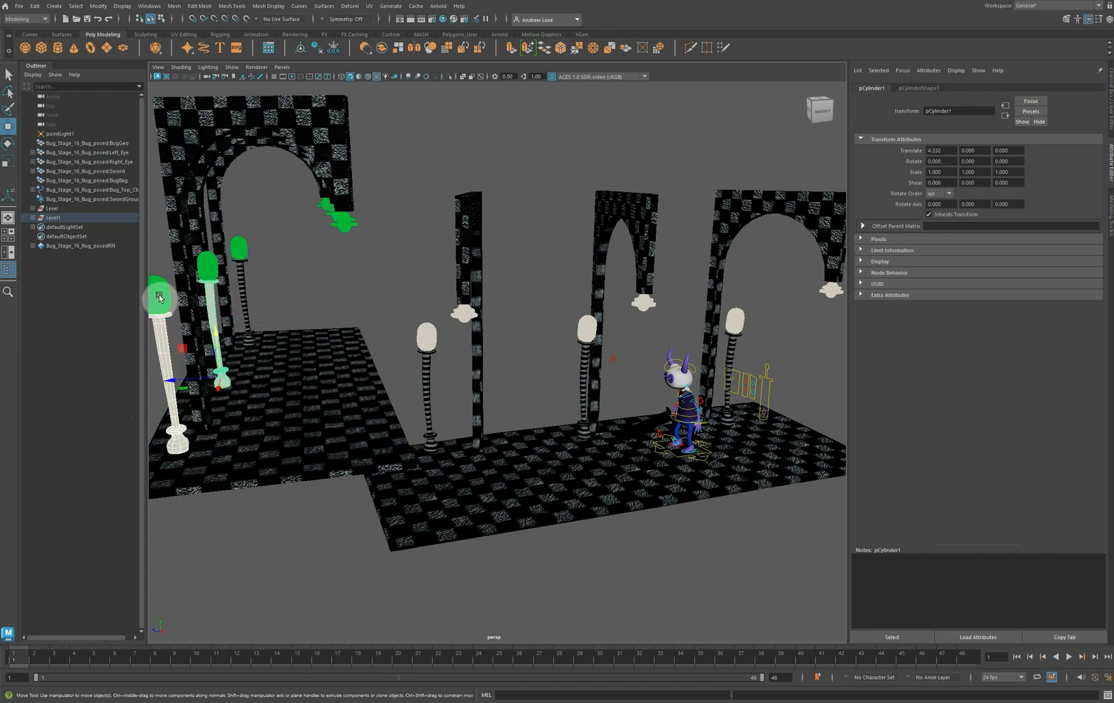
{"action": "left_click", "coordinate": [162, 335]}
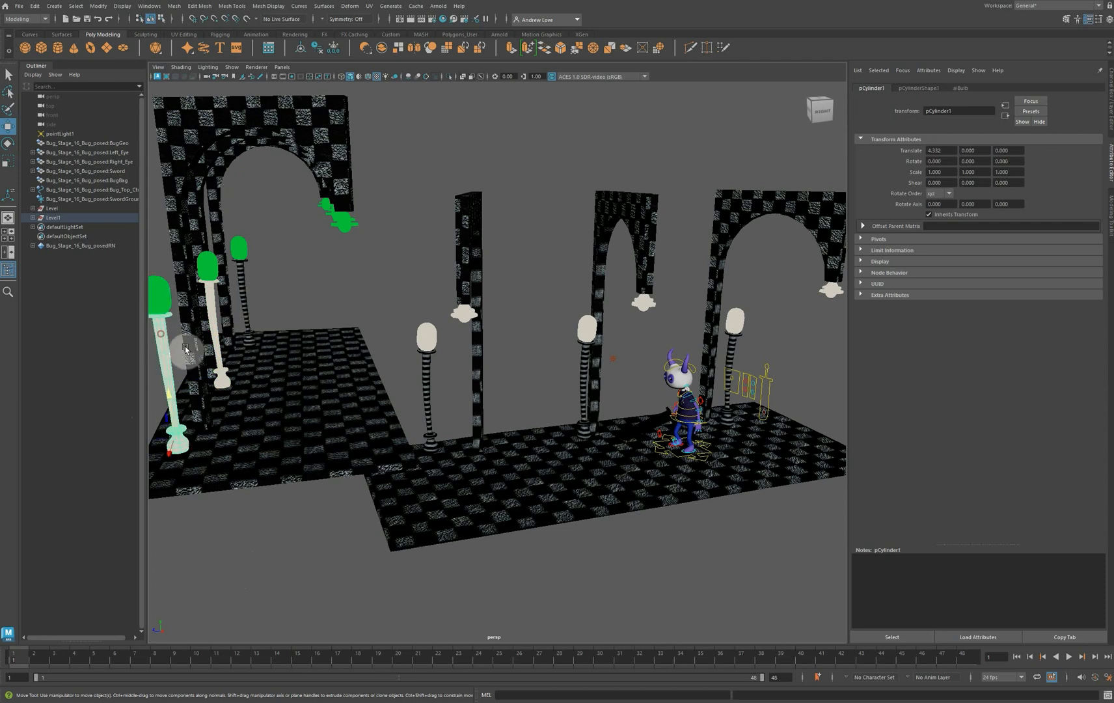
{"action": "left_click", "coordinate": [215, 316]}
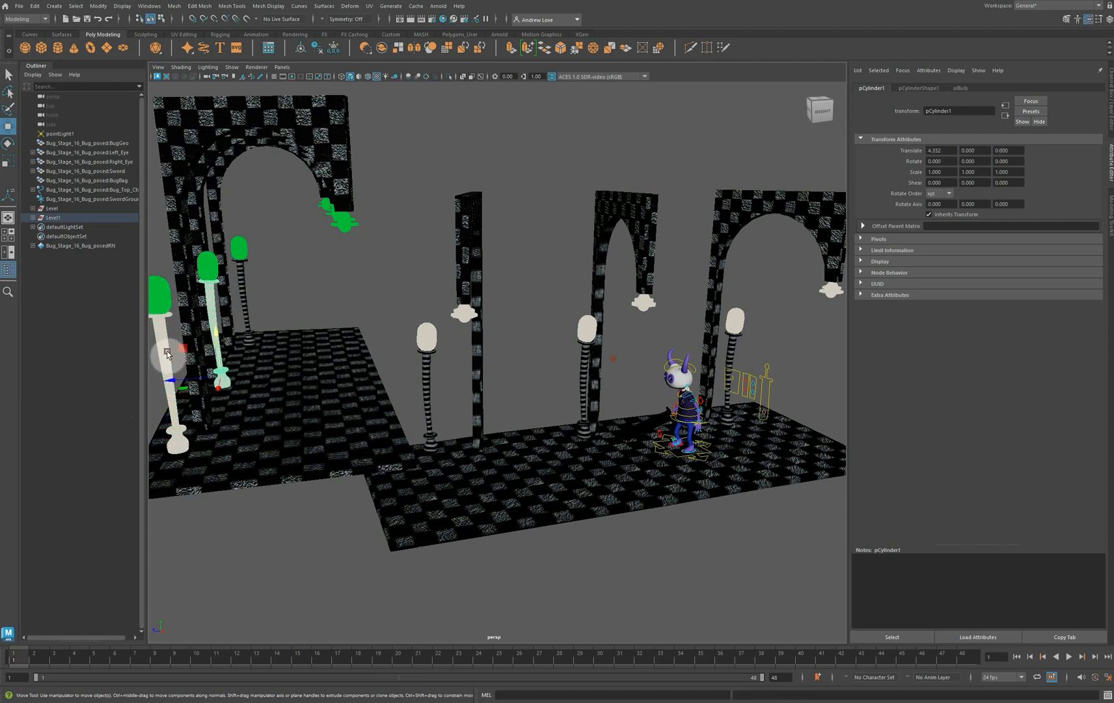
{"action": "left_click", "coordinate": [162, 352]}
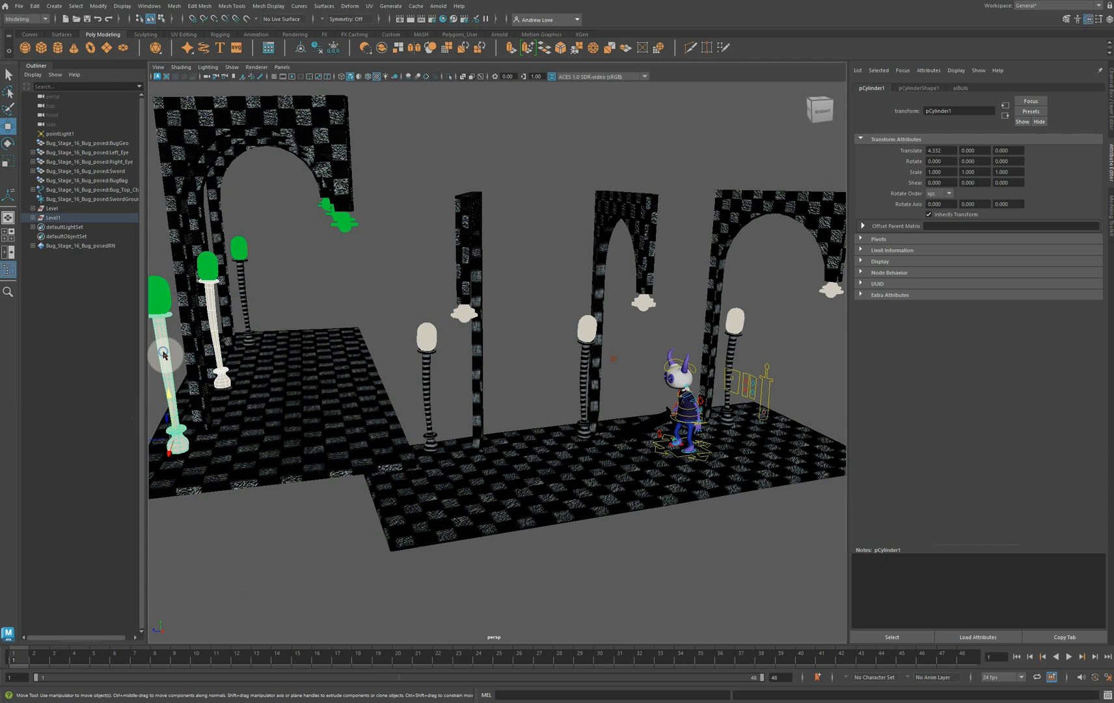
{"action": "right_click_drag", "start_coordinate": [163, 353], "coordinate": [258, 665]}
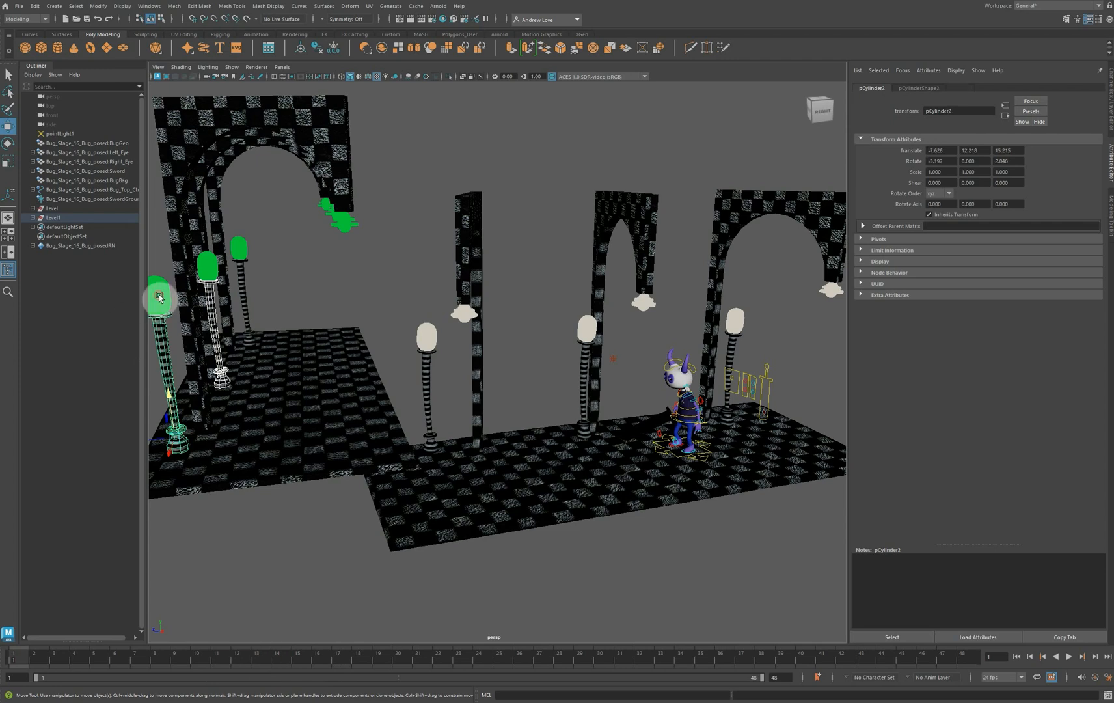
Select the three lamppost bulbs and the hanging lamps of the Level1 copy and assign them the existing white bulb material
{"action": "left_click", "coordinate": [207, 265]}
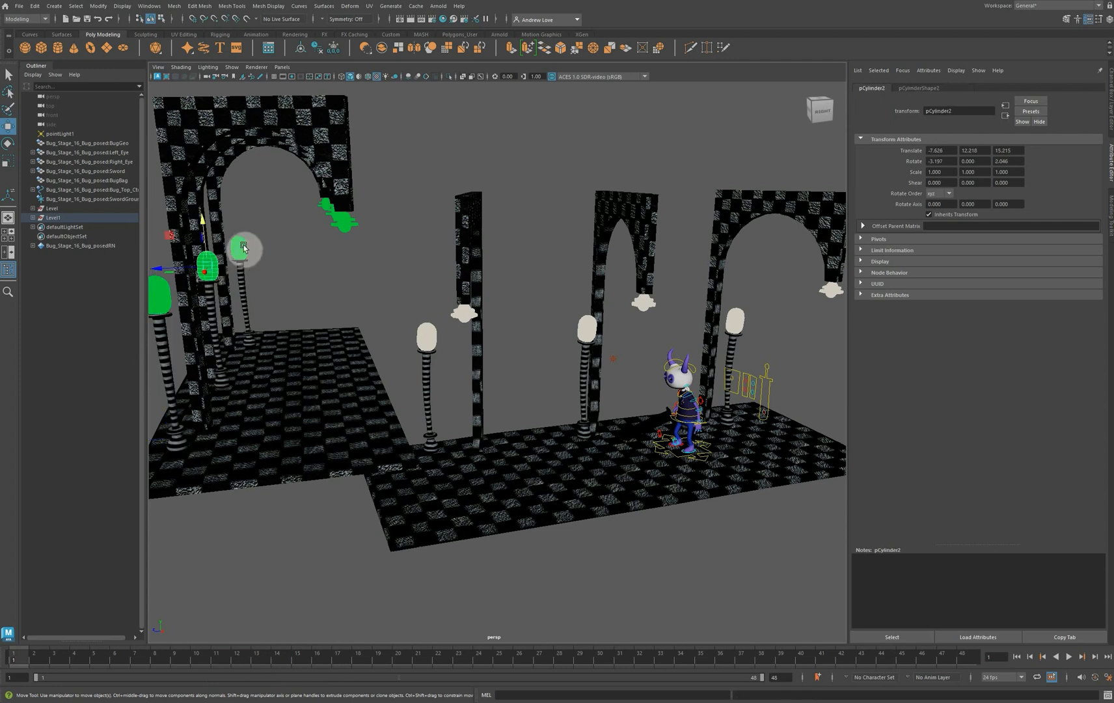
{"action": "left_click", "coordinate": [159, 294], "text": "shift"}
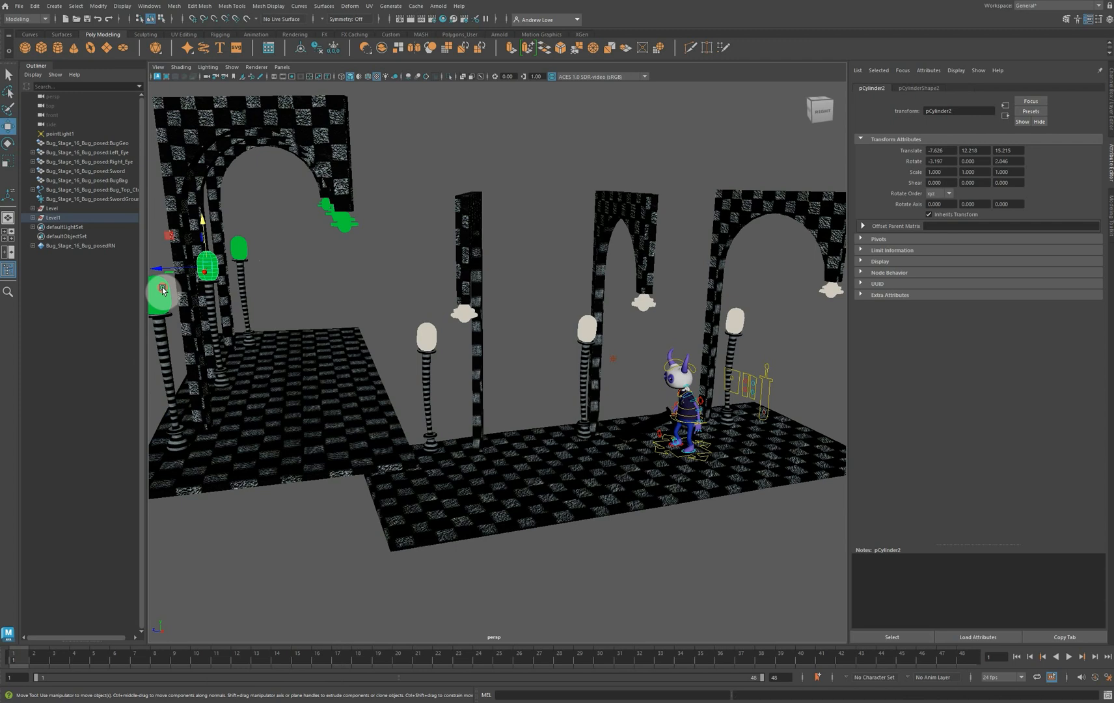
{"action": "left_click", "coordinate": [235, 246], "text": "shift"}
{"action": "left_click_drag", "start_coordinate": [320, 210], "coordinate": [336, 223], "text": "shift"}
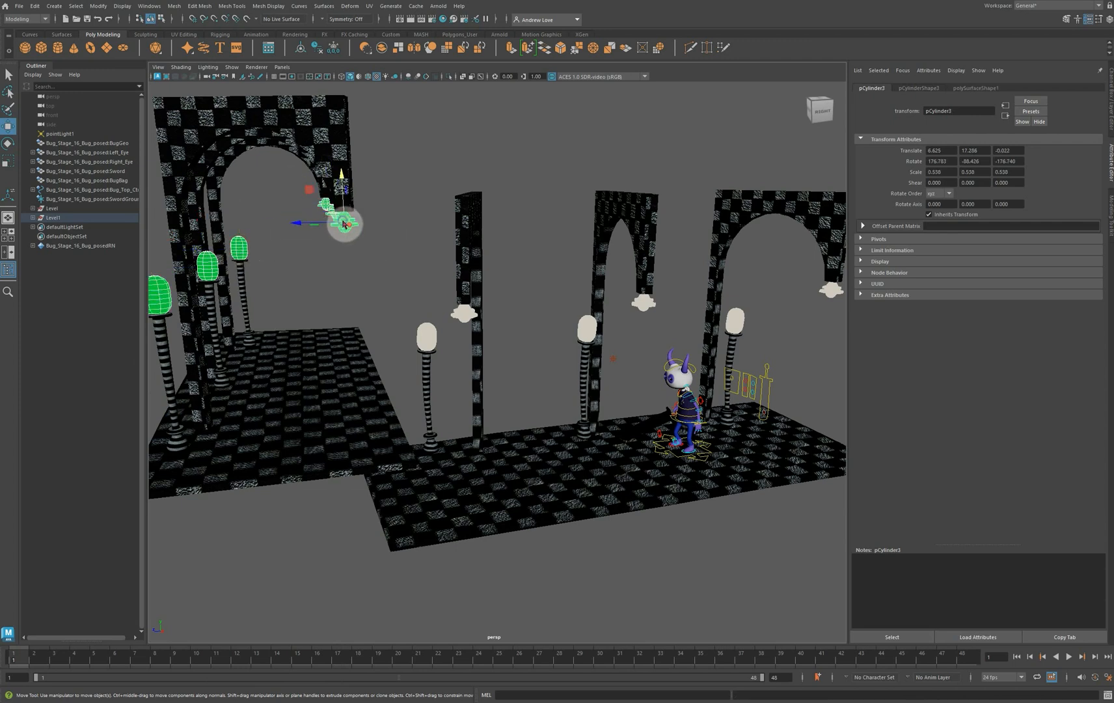
{"action": "right_click_drag", "start_coordinate": [343, 224], "coordinate": [432, 535]}
{"action": "left_click", "coordinate": [356, 290]}
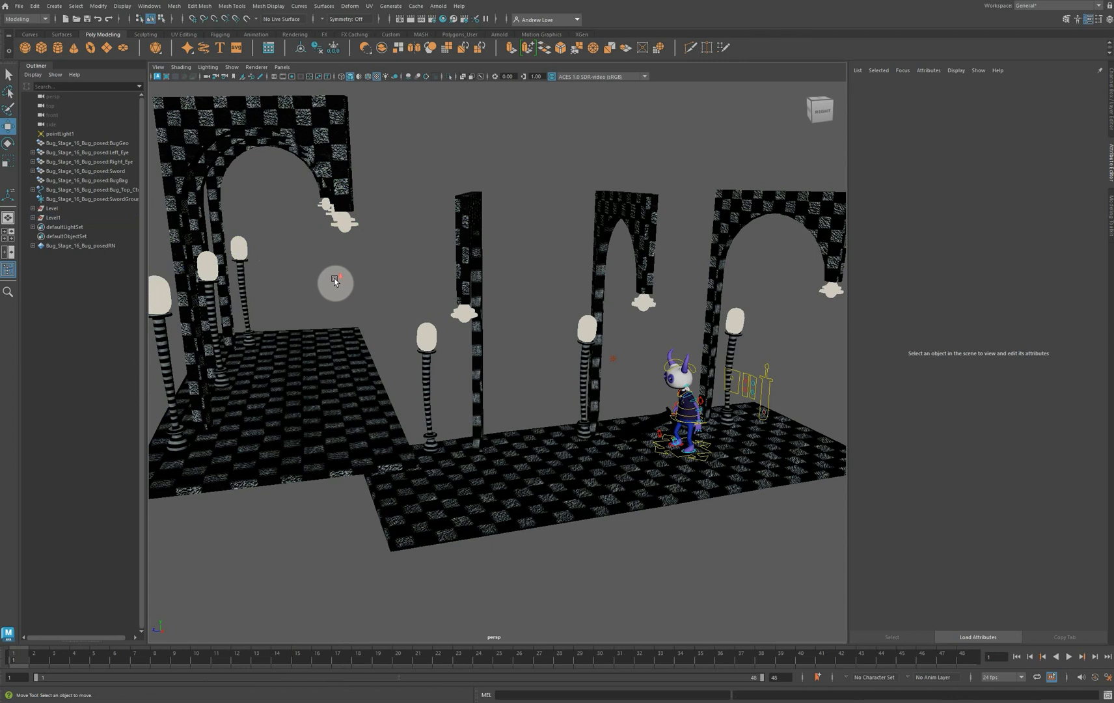
Duplicate the original Level group and move the copy to about Translate X -26.4 and Y 11, behind the character
{"action": "scroll", "coordinate": [335, 278], "scroll_direction": "down", "scroll_amount": 4}
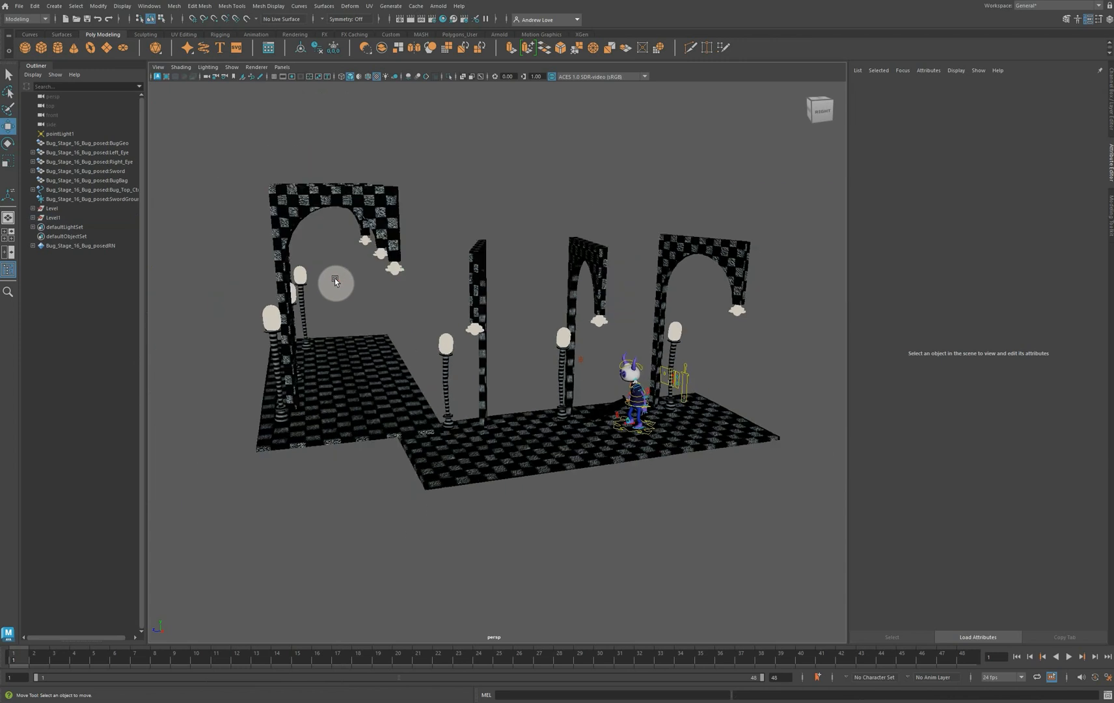
{"action": "left_click", "coordinate": [55, 209]}
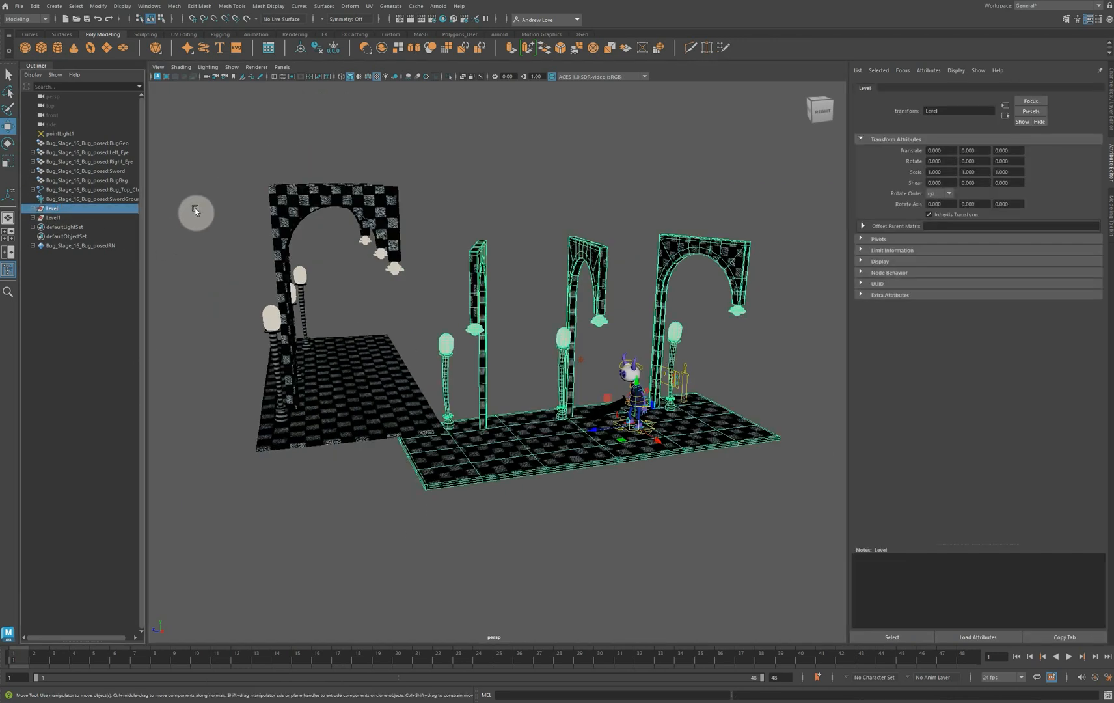
{"action": "key", "text": "ctrl+d"}
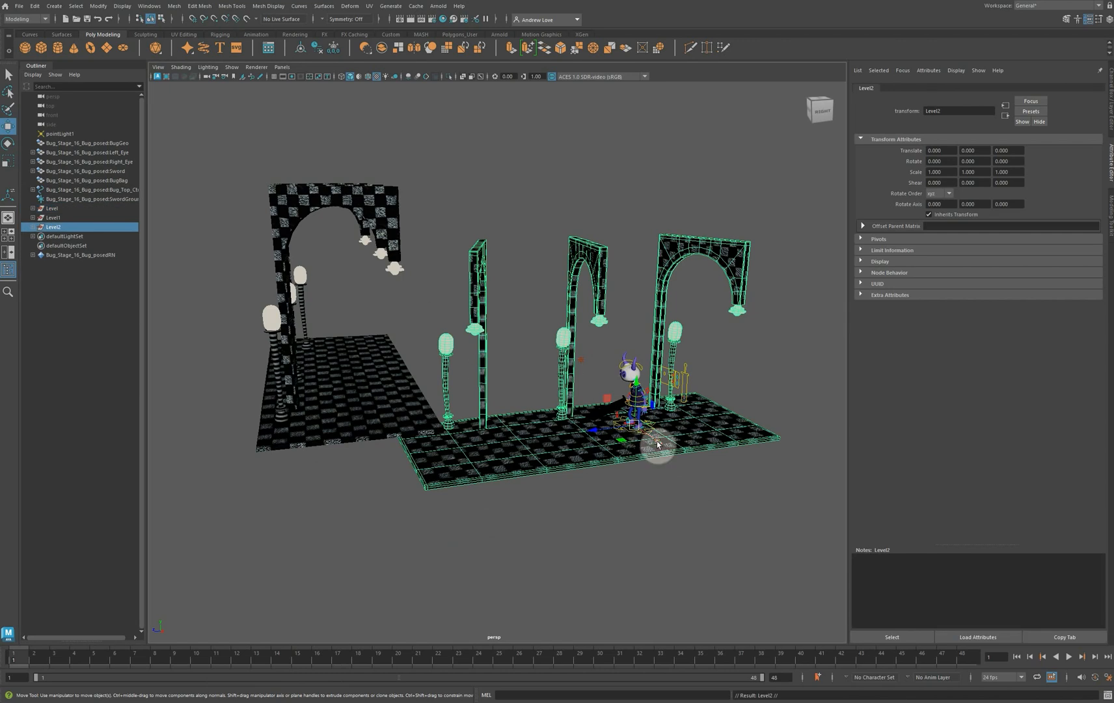
{"action": "middle_click_drag", "start_coordinate": [657, 444], "coordinate": [525, 343]}
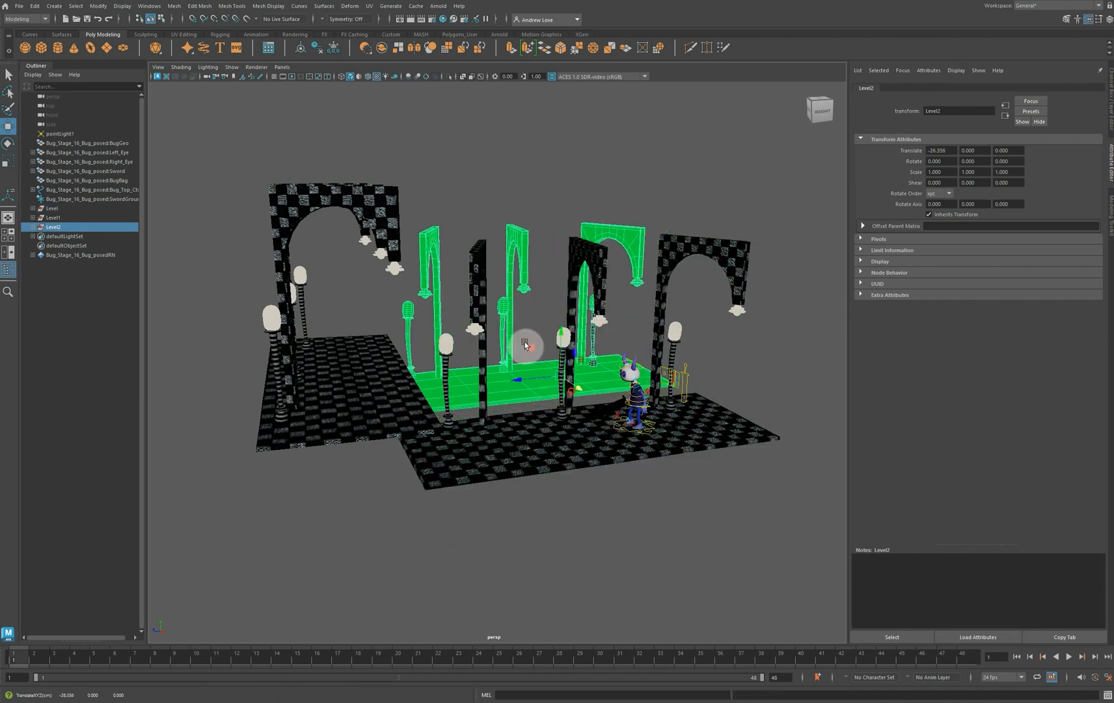
{"action": "left_click_drag", "start_coordinate": [559, 330], "coordinate": [549, 265]}
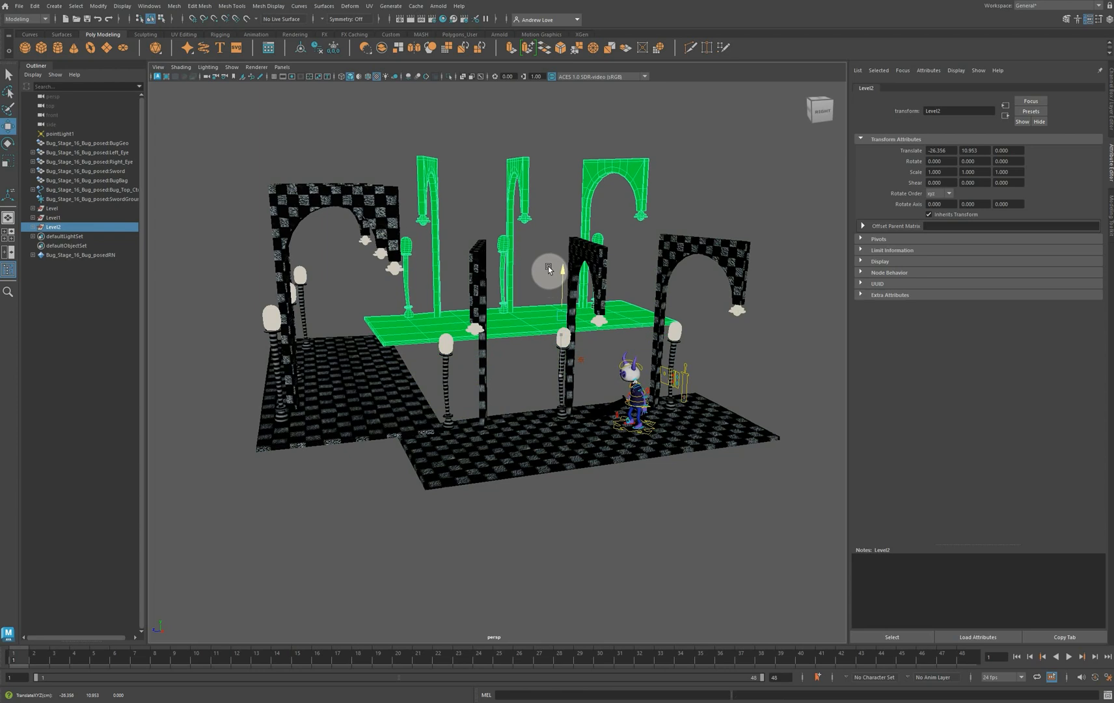
Fine-tune the Level2 copy's position to about Translate X -26.7 and Y 12.4
{"action": "mouse_move", "coordinate": [470, 463]}
{"action": "left_mouse_down", "text": "alt"}
{"action": "mouse_move", "coordinate": [422, 488]}
{"action": "mouse_move", "coordinate": [464, 481]}
{"action": "mouse_move", "coordinate": [455, 472]}
{"action": "left_mouse_up", "text": "alt"}
{"action": "left_click_drag", "start_coordinate": [370, 350], "coordinate": [357, 344]}
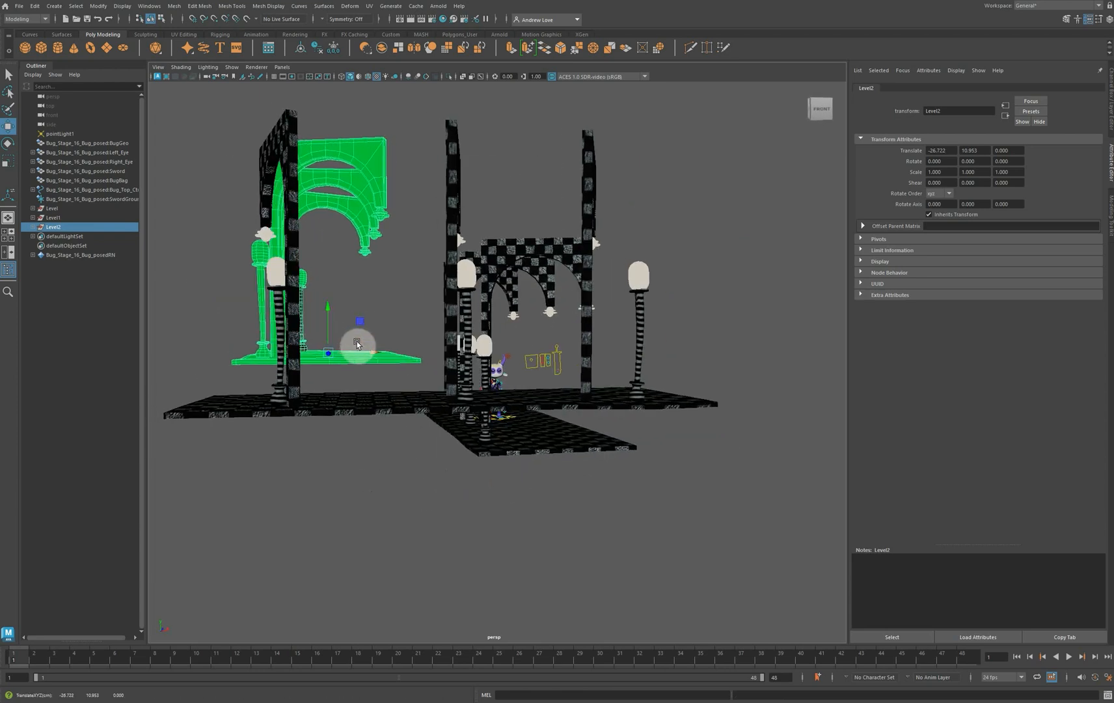
{"action": "left_click", "coordinate": [328, 322]}
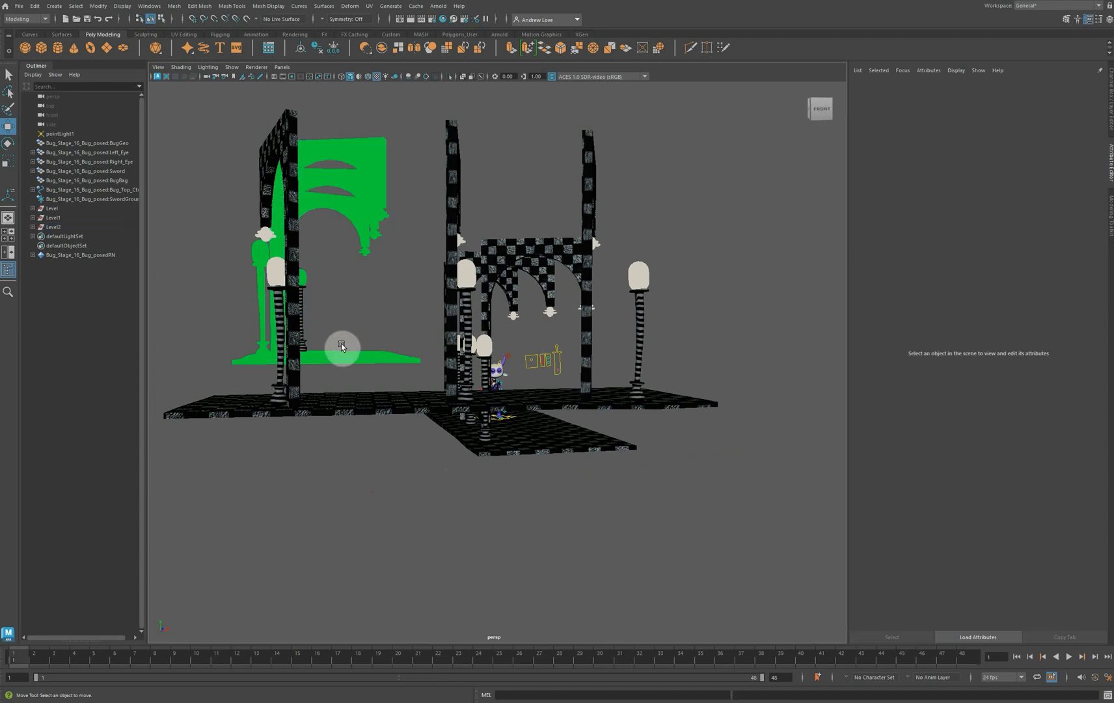
{"action": "left_click", "coordinate": [77, 227]}
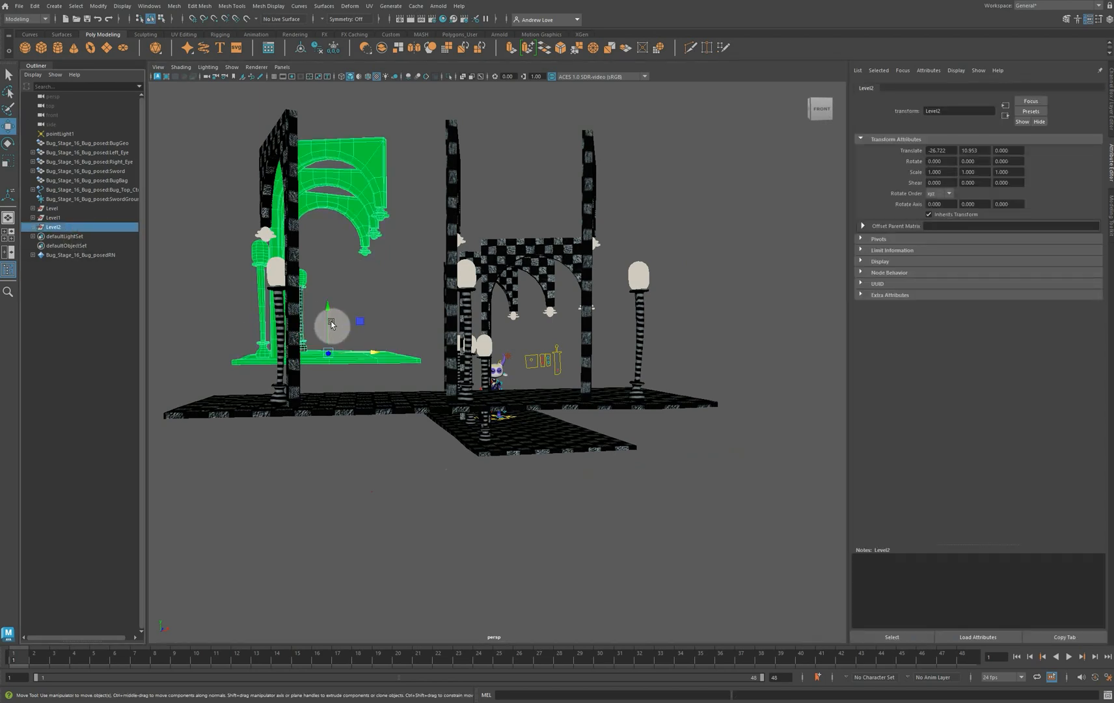
{"action": "mouse_move", "coordinate": [331, 323]}
{"action": "left_mouse_down"}
{"action": "mouse_move", "coordinate": [325, 315]}
{"action": "mouse_move", "coordinate": [344, 323]}
{"action": "left_mouse_up"}
{"action": "left_click_drag", "start_coordinate": [298, 368], "coordinate": [279, 334], "text": "alt"}
{"action": "scroll", "coordinate": [308, 310], "scroll_direction": "up", "scroll_amount": 5}
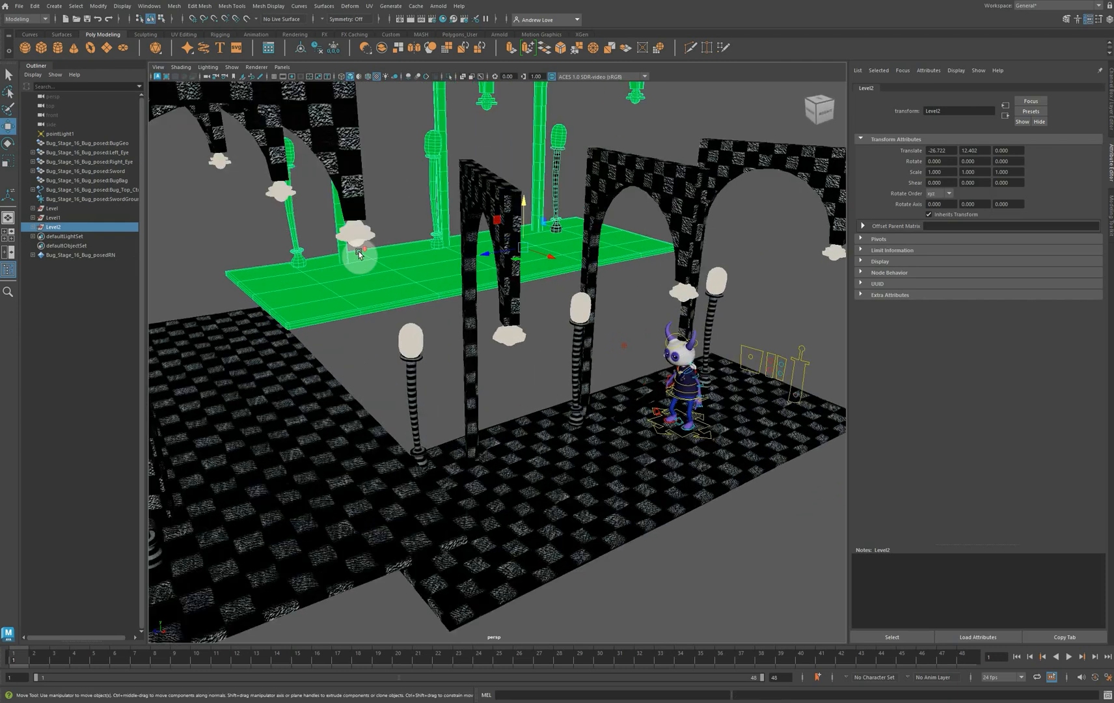
Select the floor and three arches of the Level2 copy and assign them the existing checkered tile material
{"action": "scroll", "coordinate": [458, 310], "scroll_direction": "down", "scroll_amount": 5}
{"action": "left_click", "coordinate": [441, 304]}
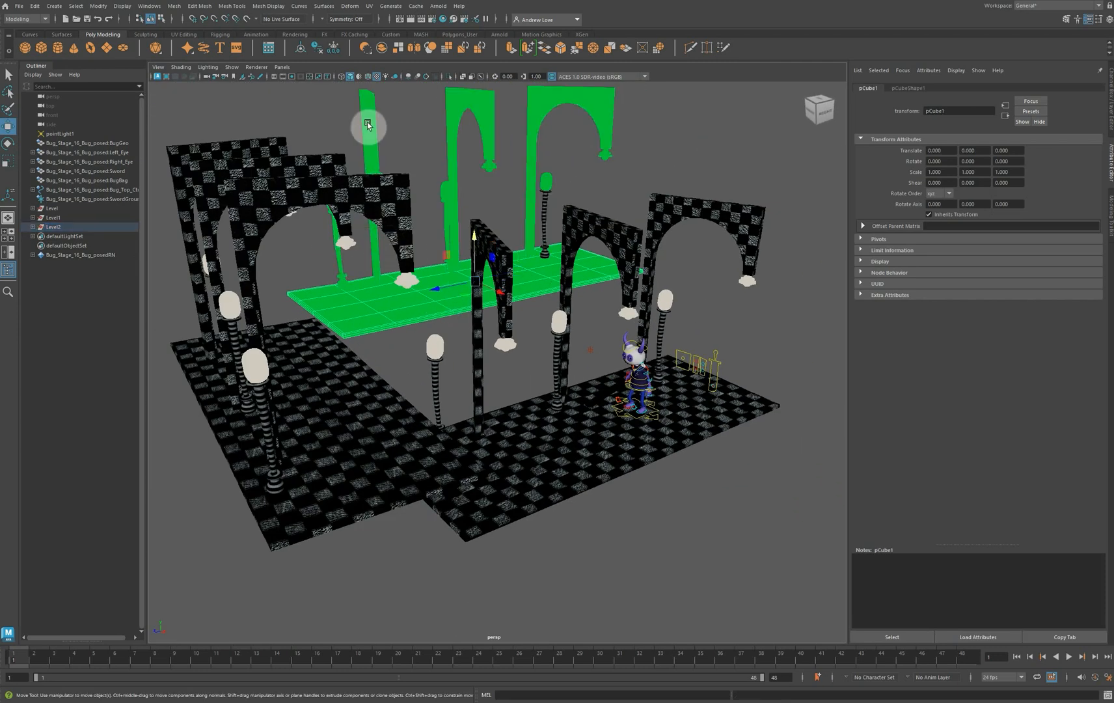
{"action": "left_click", "coordinate": [369, 125], "text": "shift"}
{"action": "left_click", "coordinate": [451, 110], "text": "shift"}
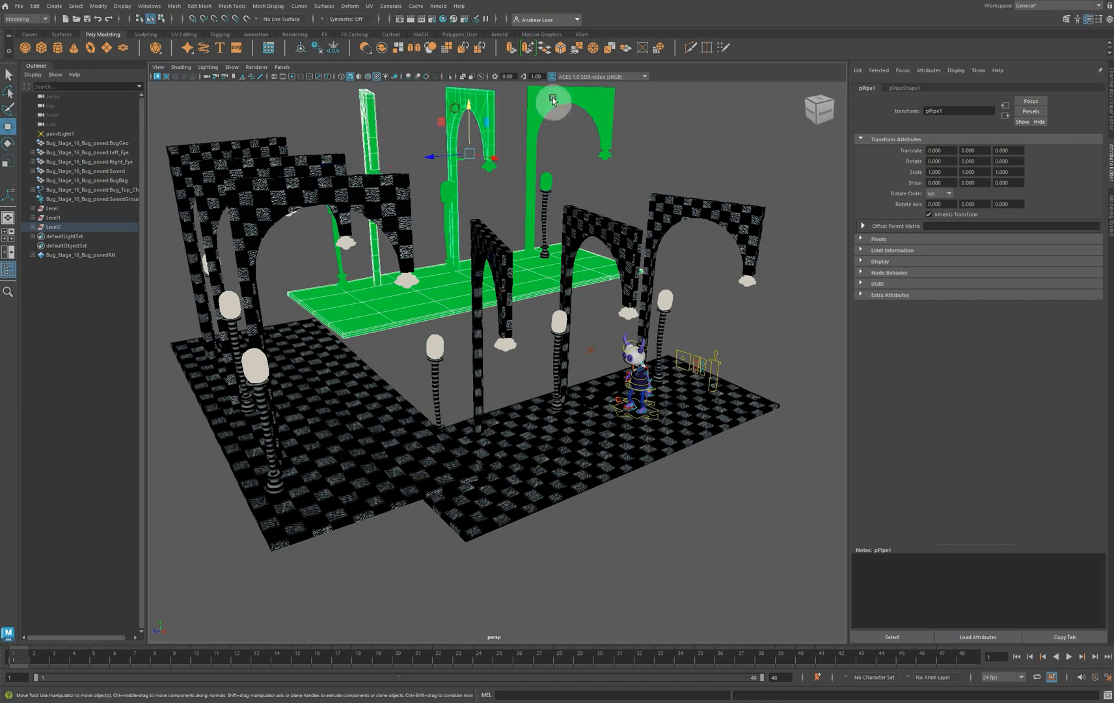
{"action": "left_click", "coordinate": [550, 97], "text": "shift"}
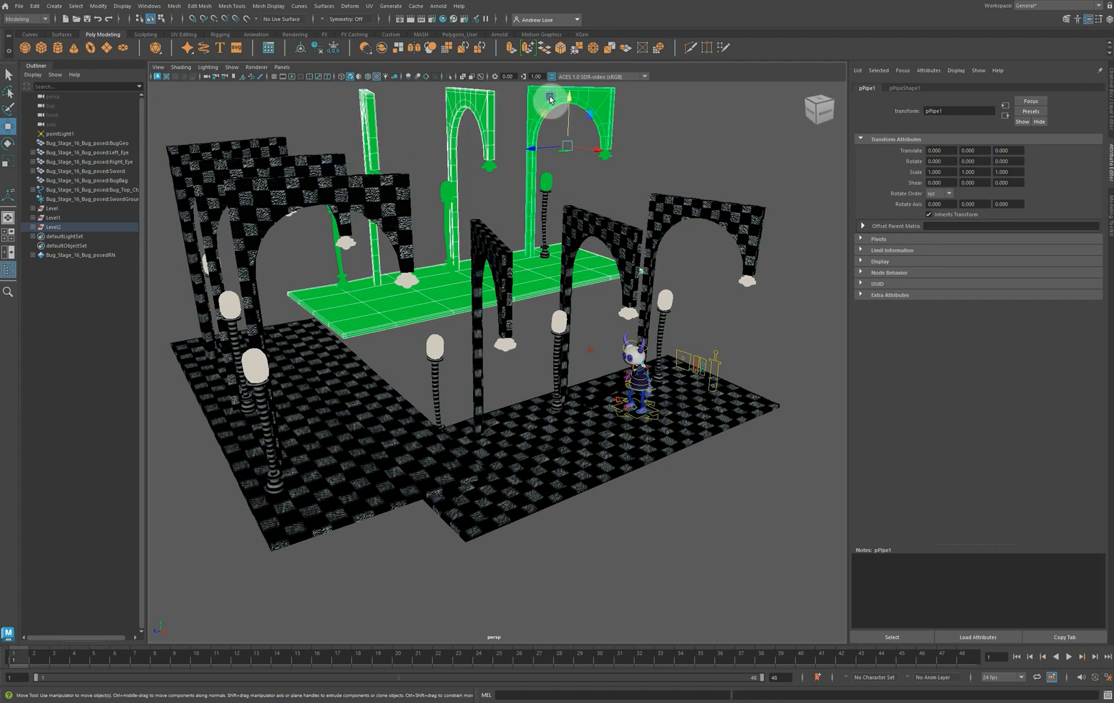
{"action": "right_click_drag", "start_coordinate": [550, 98], "coordinate": [636, 413]}
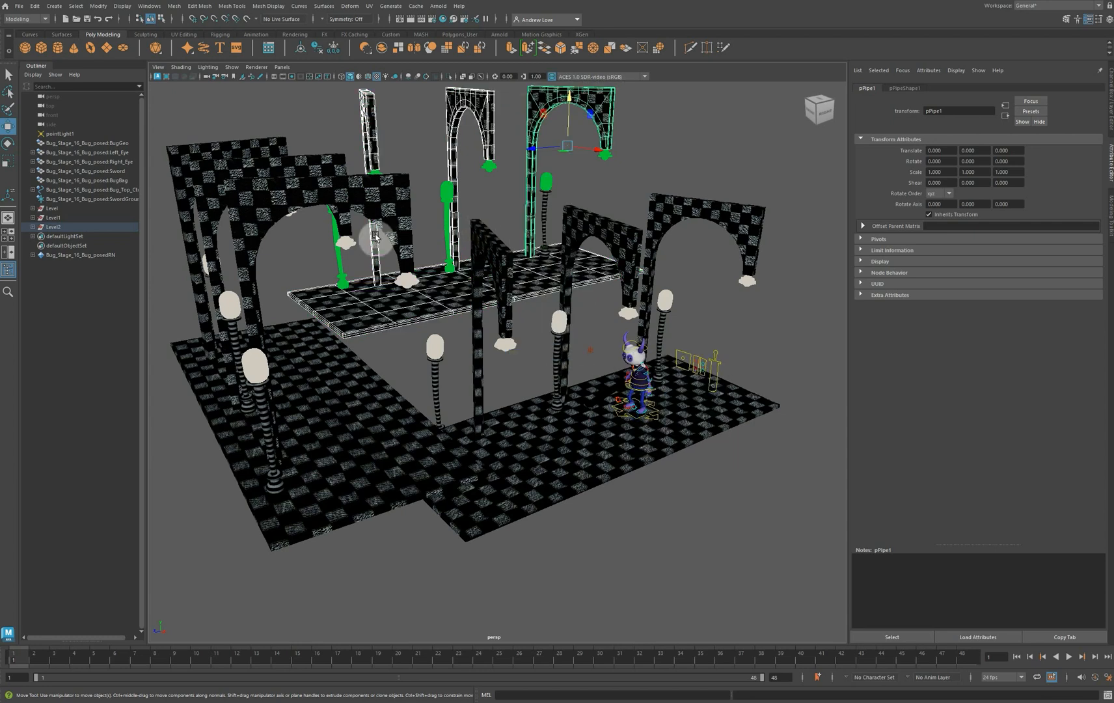
Assign the existing striped material to the two green lamppost poles of the Level2 copy
{"action": "left_click", "coordinate": [337, 261]}
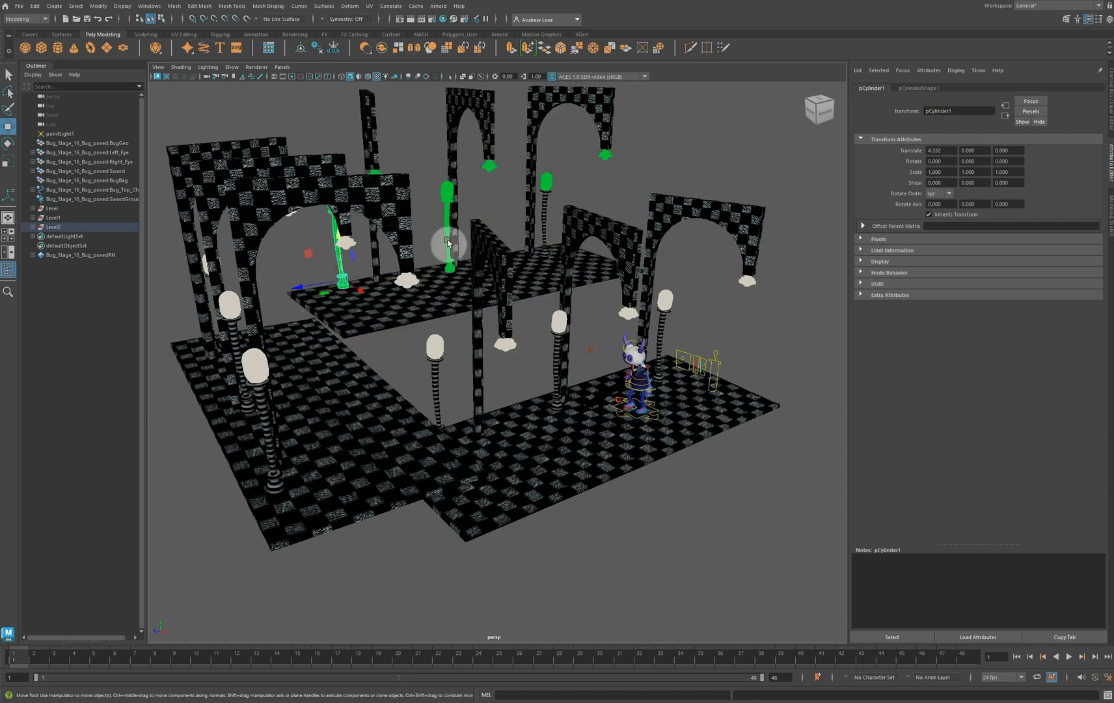
{"action": "left_click", "coordinate": [446, 241], "text": "shift"}
{"action": "right_click_drag", "start_coordinate": [446, 240], "coordinate": [542, 561]}
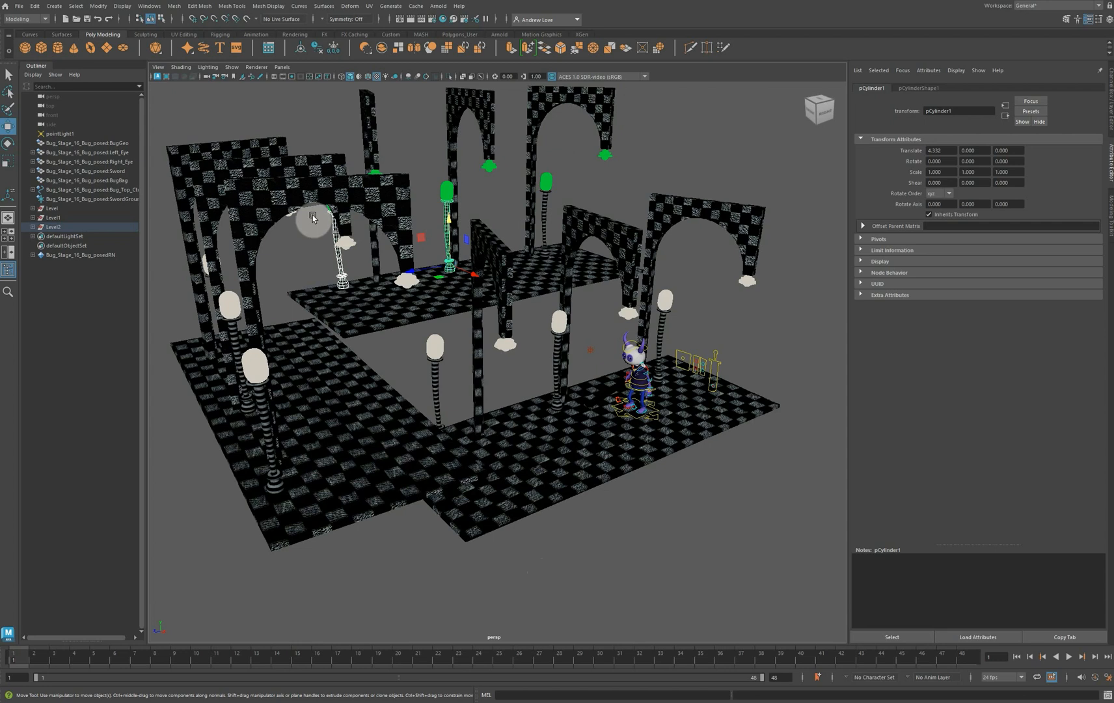
Select all three lamppost bulbs and three hanging lamps of the Level2 copy and assign them the existing white bulb material
{"action": "left_click_drag", "start_coordinate": [299, 254], "coordinate": [278, 242], "text": "alt"}
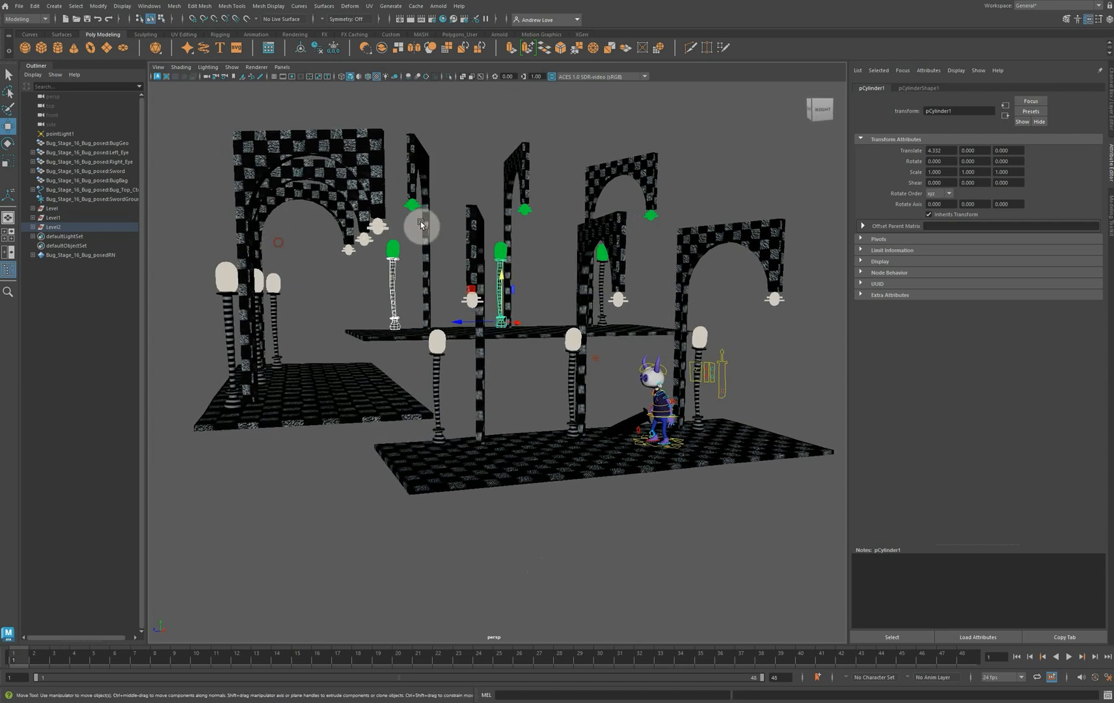
{"action": "left_click", "coordinate": [393, 250]}
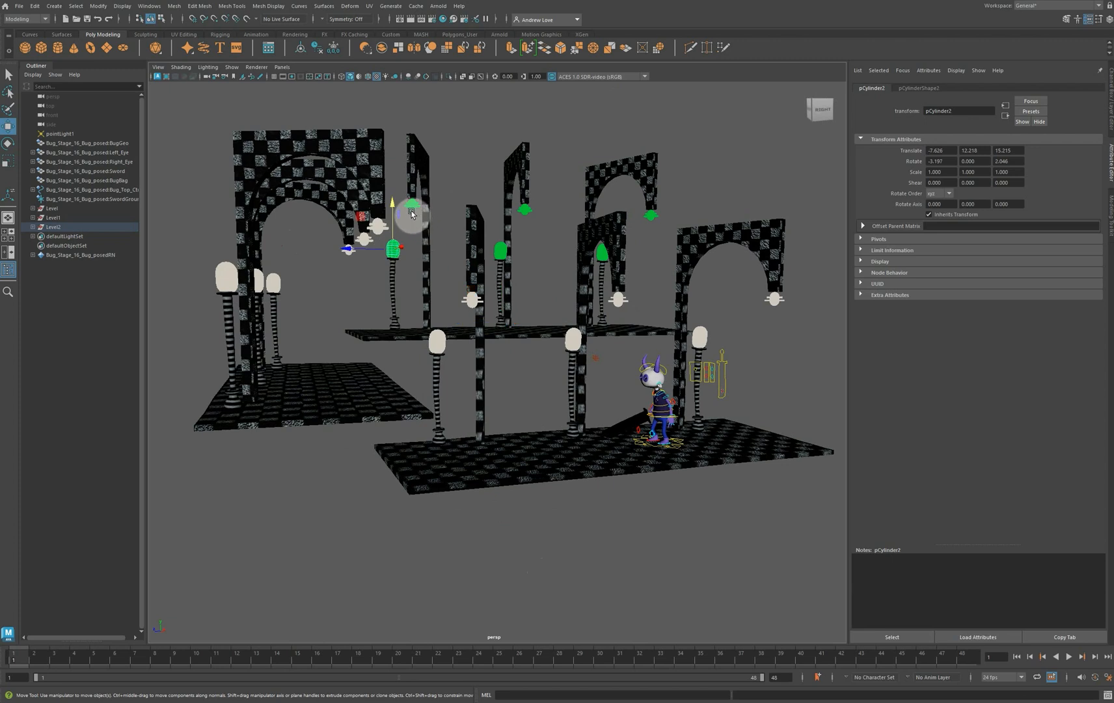
{"action": "left_click", "coordinate": [412, 206]}
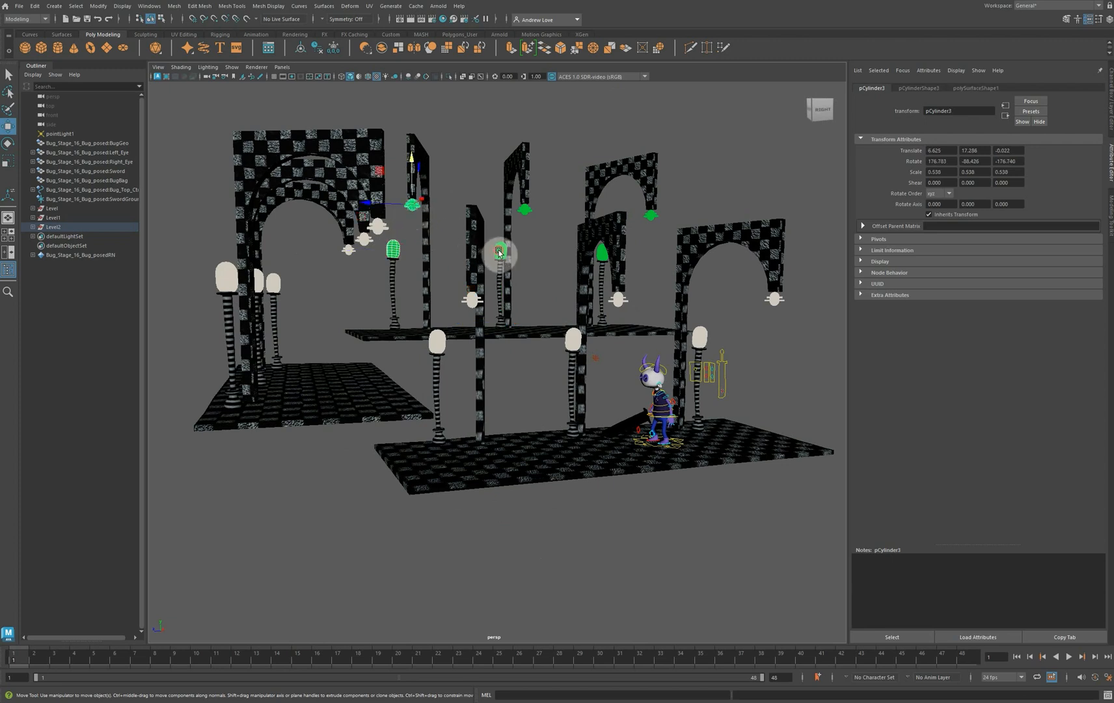
{"action": "left_click", "coordinate": [499, 251], "text": "shift"}
{"action": "left_click", "coordinate": [524, 214], "text": "shift"}
{"action": "left_click", "coordinate": [600, 253], "text": "shift"}
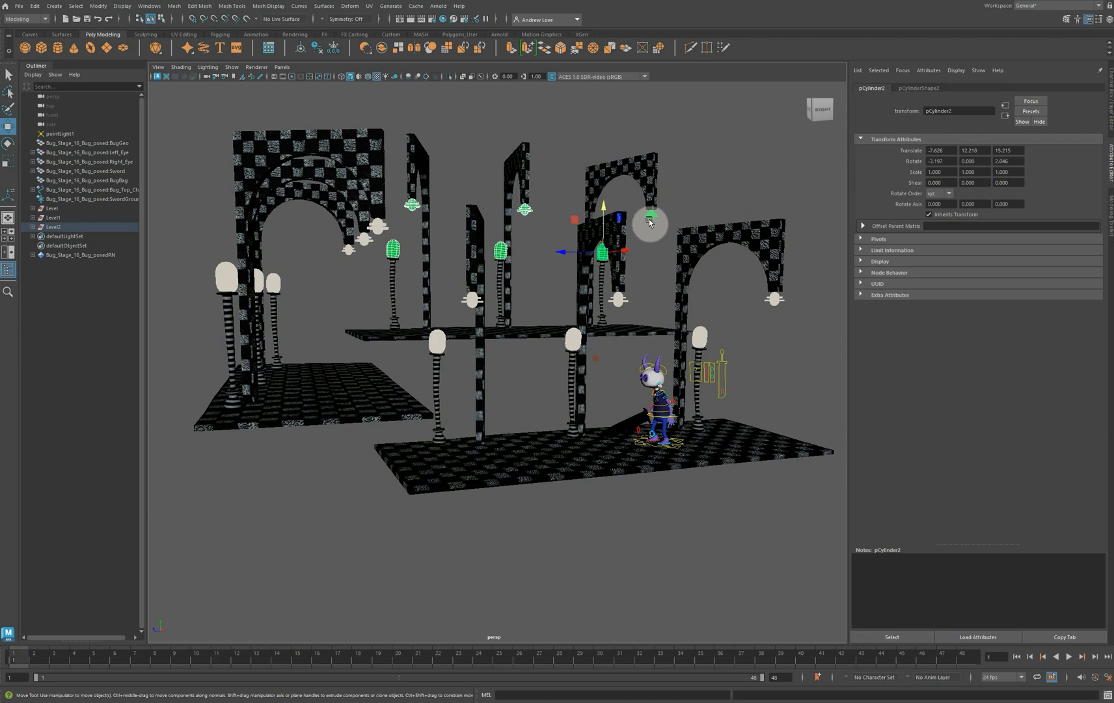
{"action": "left_click", "coordinate": [650, 215], "text": "shift"}
{"action": "right_click_drag", "start_coordinate": [525, 214], "coordinate": [595, 526]}
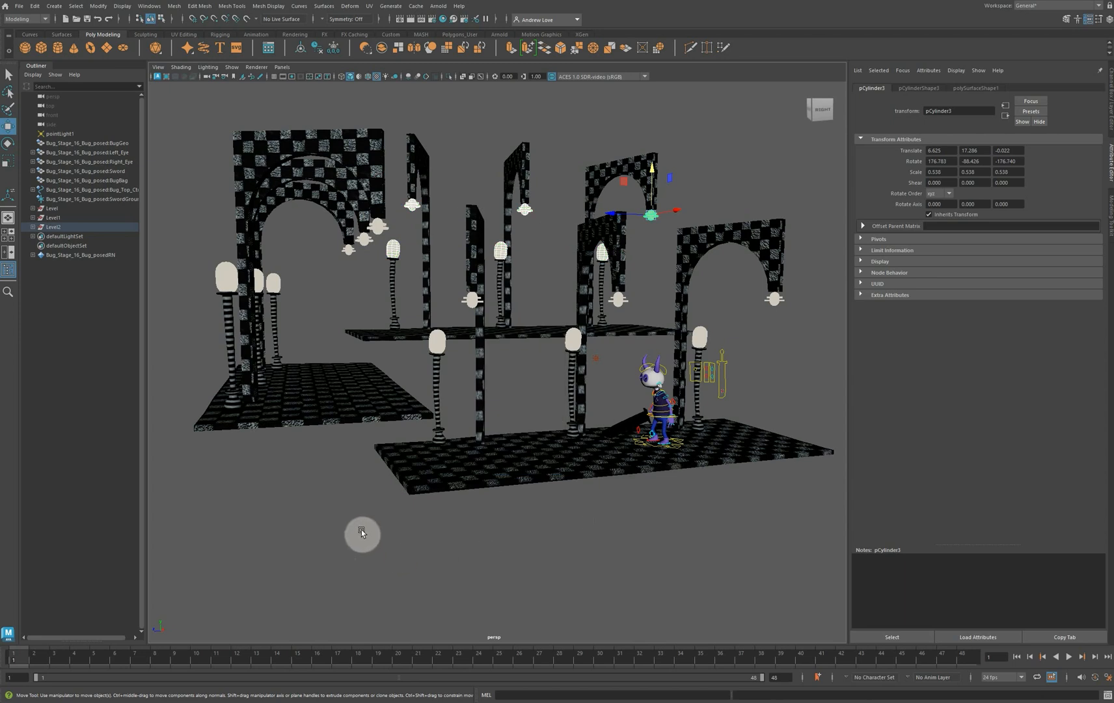
Frame the character with all three levels in the perspective view and render the scene in Arnold RenderView
{"action": "left_click_drag", "start_coordinate": [336, 522], "coordinate": [334, 517], "text": "alt"}
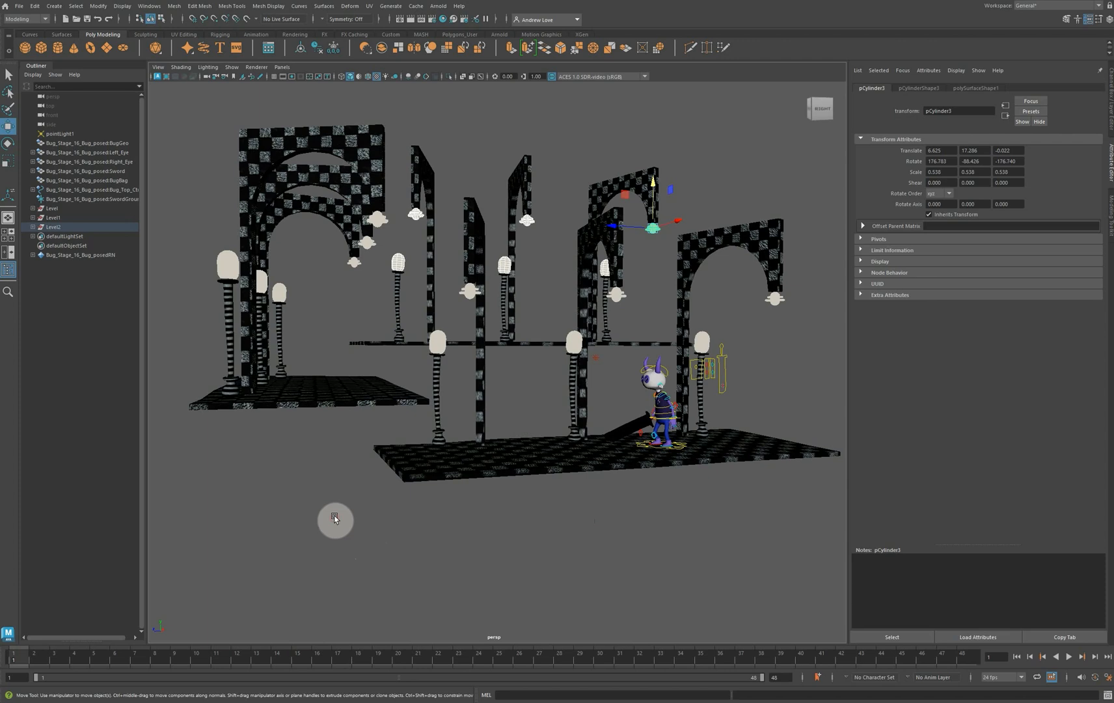
{"action": "scroll", "coordinate": [337, 514], "scroll_direction": "up", "scroll_amount": 3}
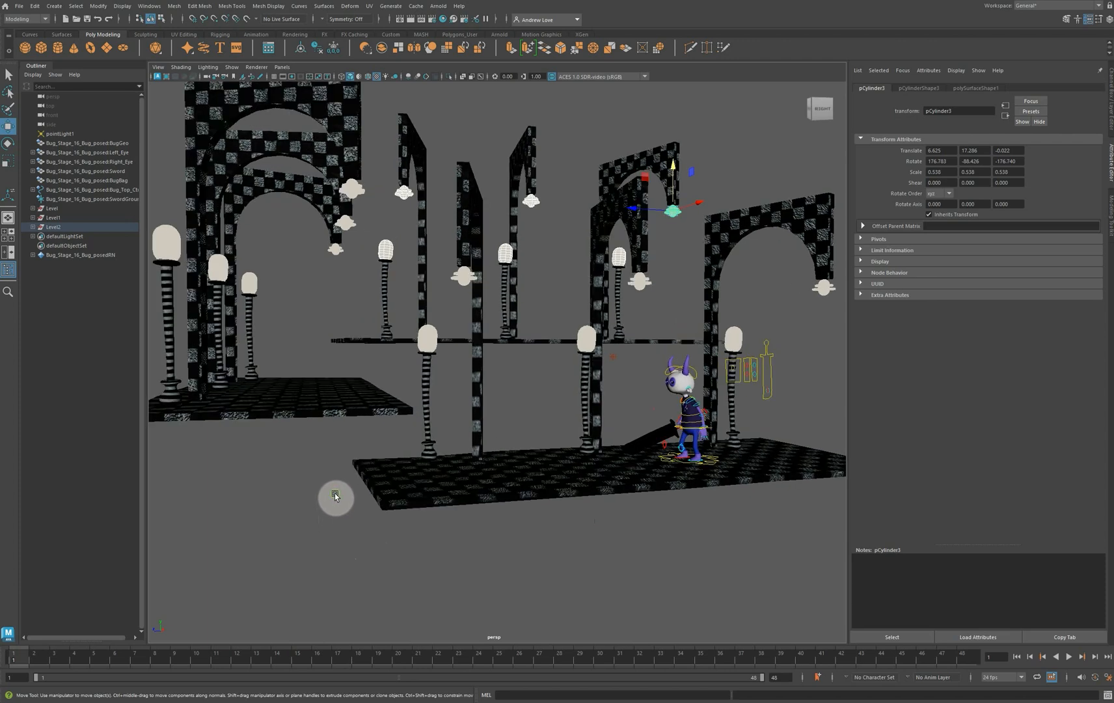
{"action": "scroll", "coordinate": [334, 493], "scroll_direction": "up", "scroll_amount": 2}
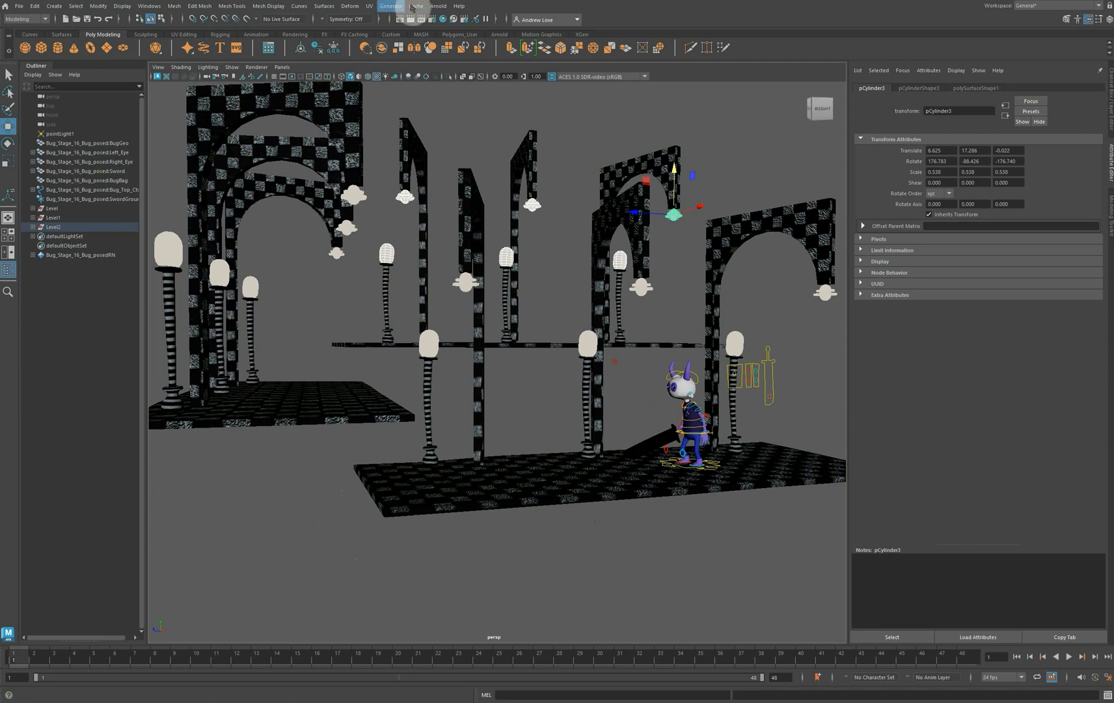
{"action": "left_click", "coordinate": [438, 5]}
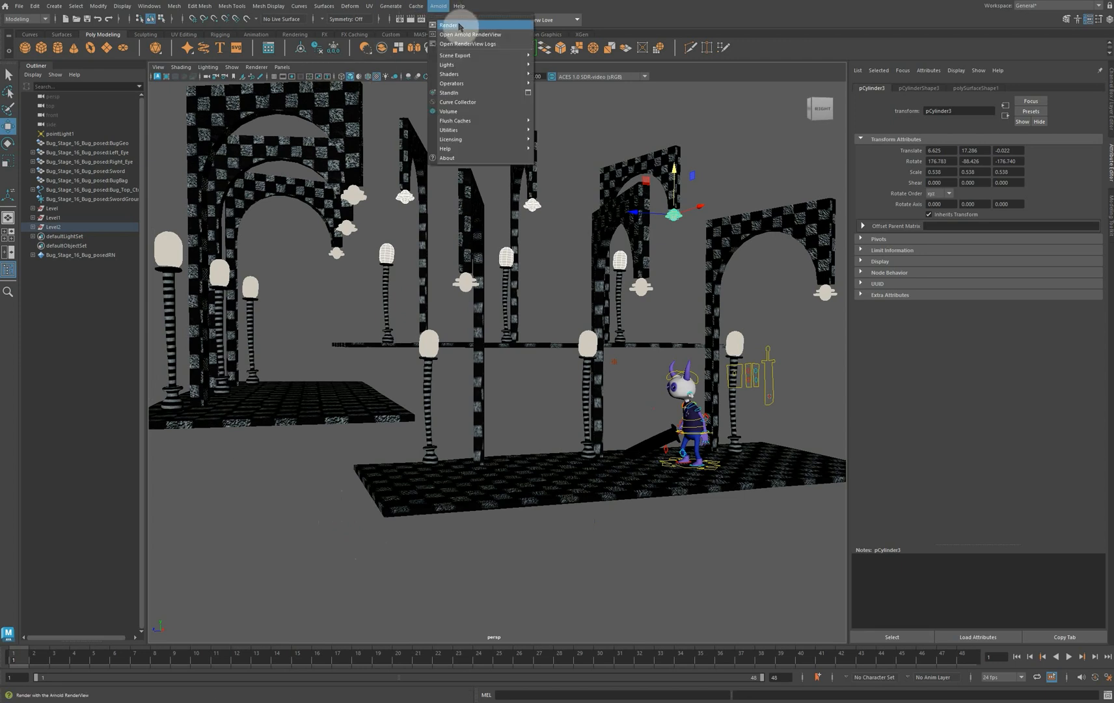
{"action": "left_click", "coordinate": [459, 26]}
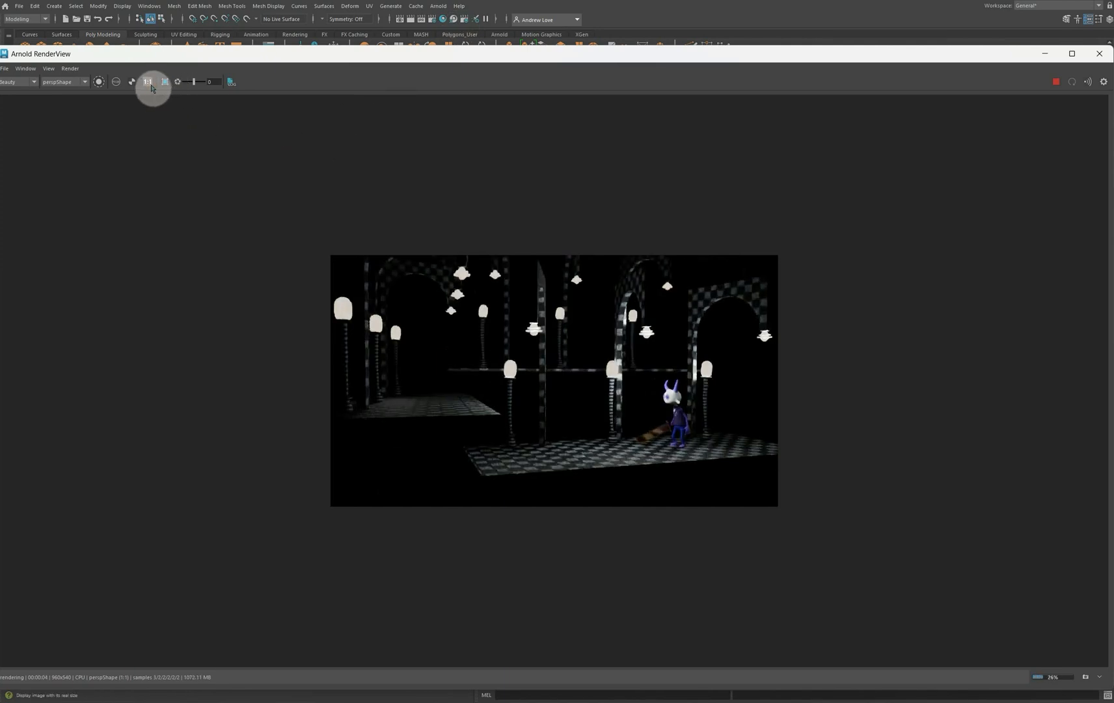
Examine the rendered character and checkered levels up close in Arnold RenderView and close the render window
{"action": "scroll", "coordinate": [223, 202], "scroll_direction": "up", "scroll_amount": 2}
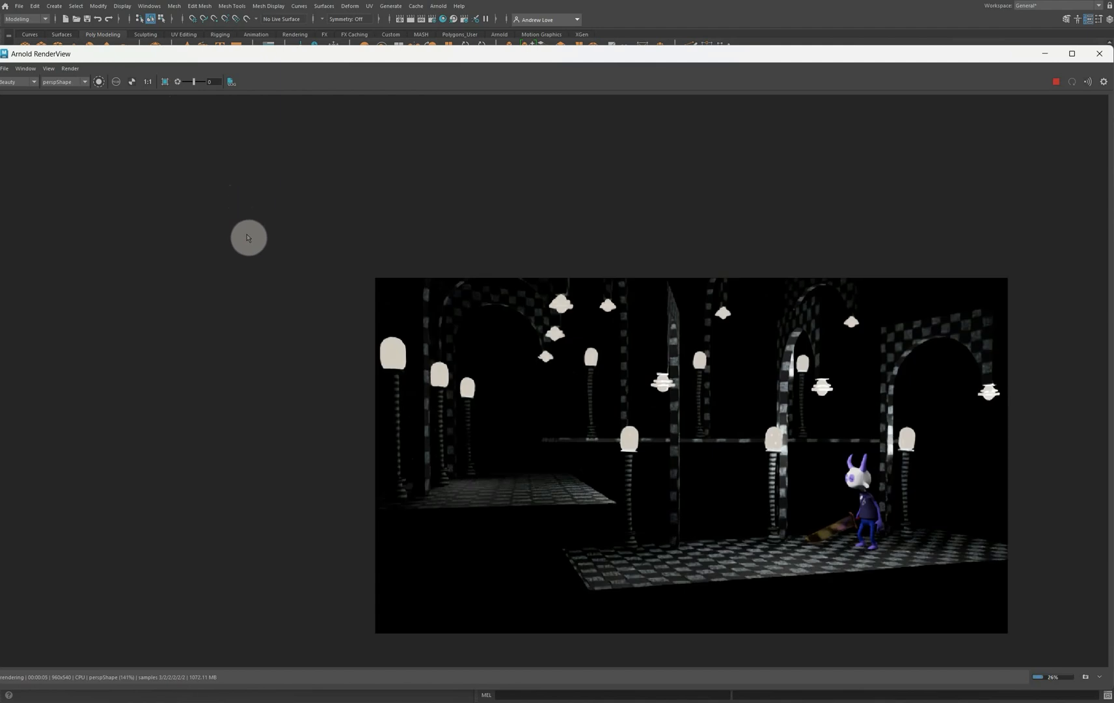
{"action": "middle_click_drag", "start_coordinate": [303, 393], "coordinate": [156, 290]}
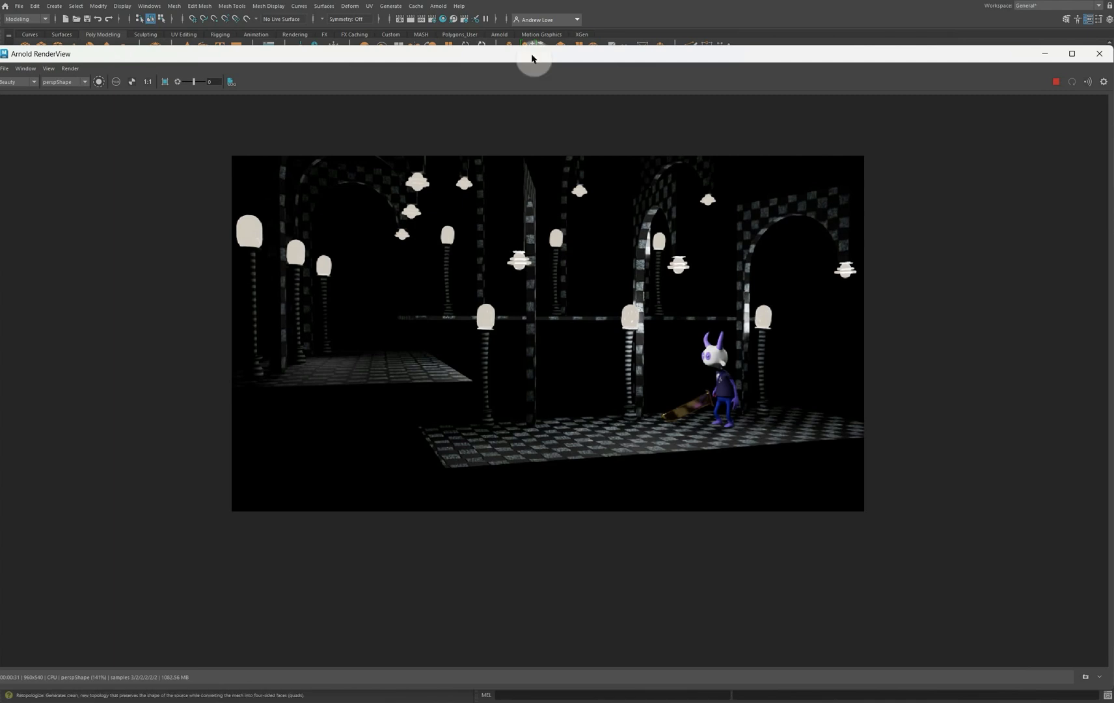
{"action": "left_click", "coordinate": [1098, 54]}
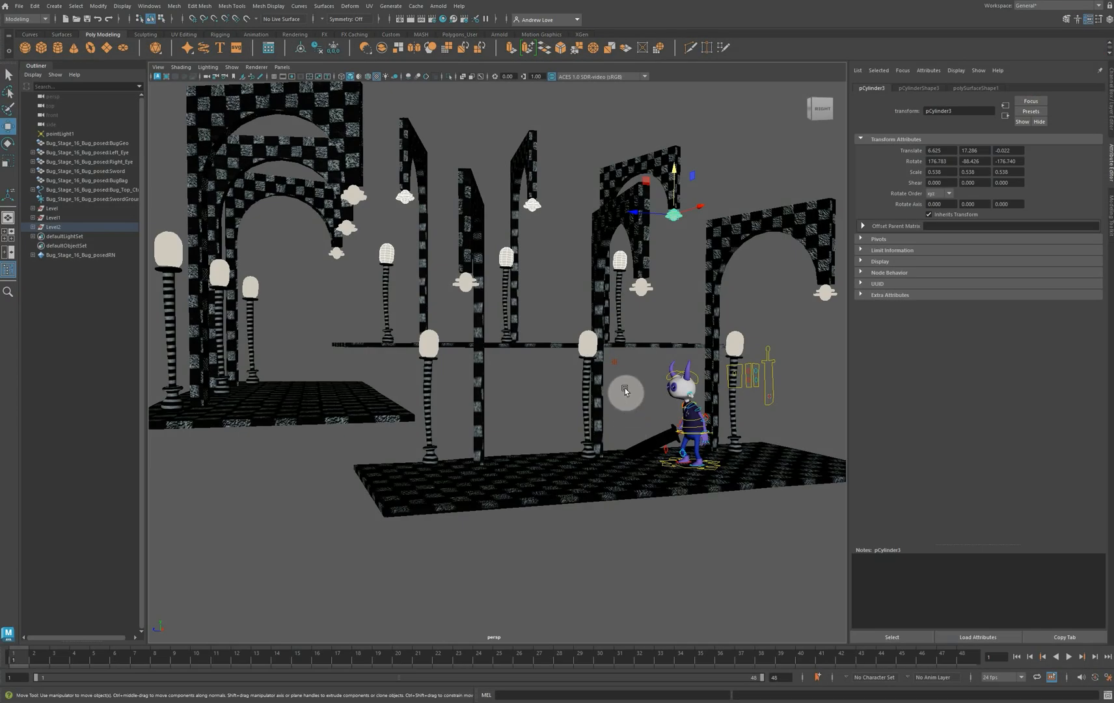
Parent the point light in front of the character to the character's head control, Head_Ctrl
{"action": "left_click", "coordinate": [614, 362]}
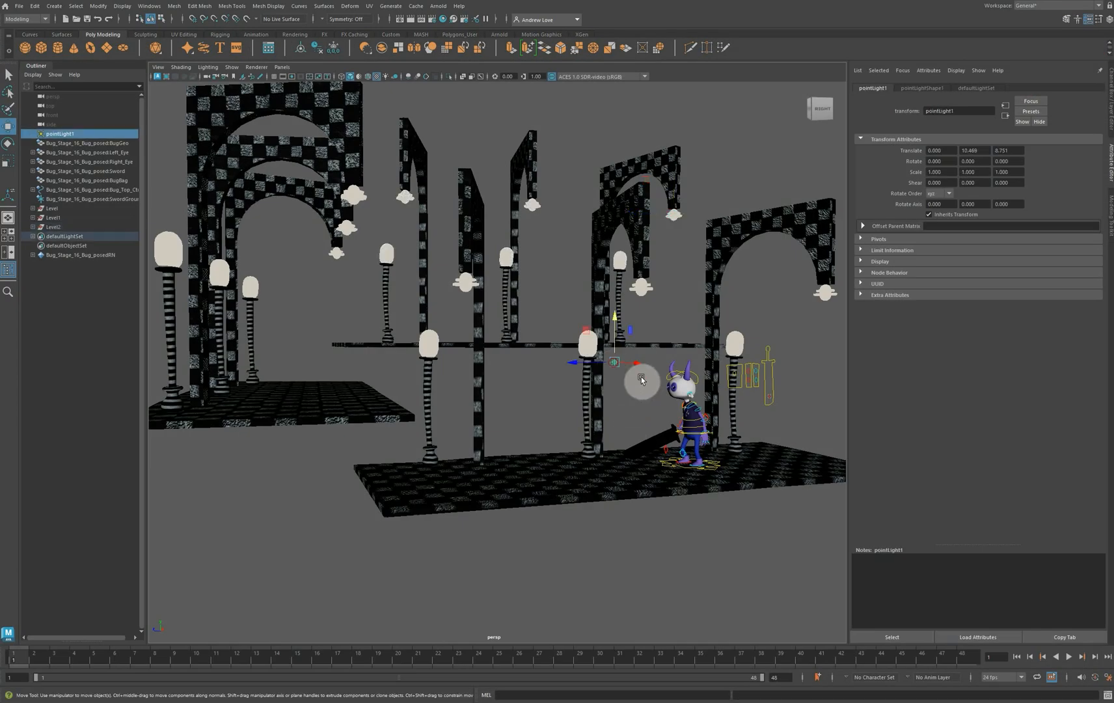
{"action": "left_click", "coordinate": [698, 379]}
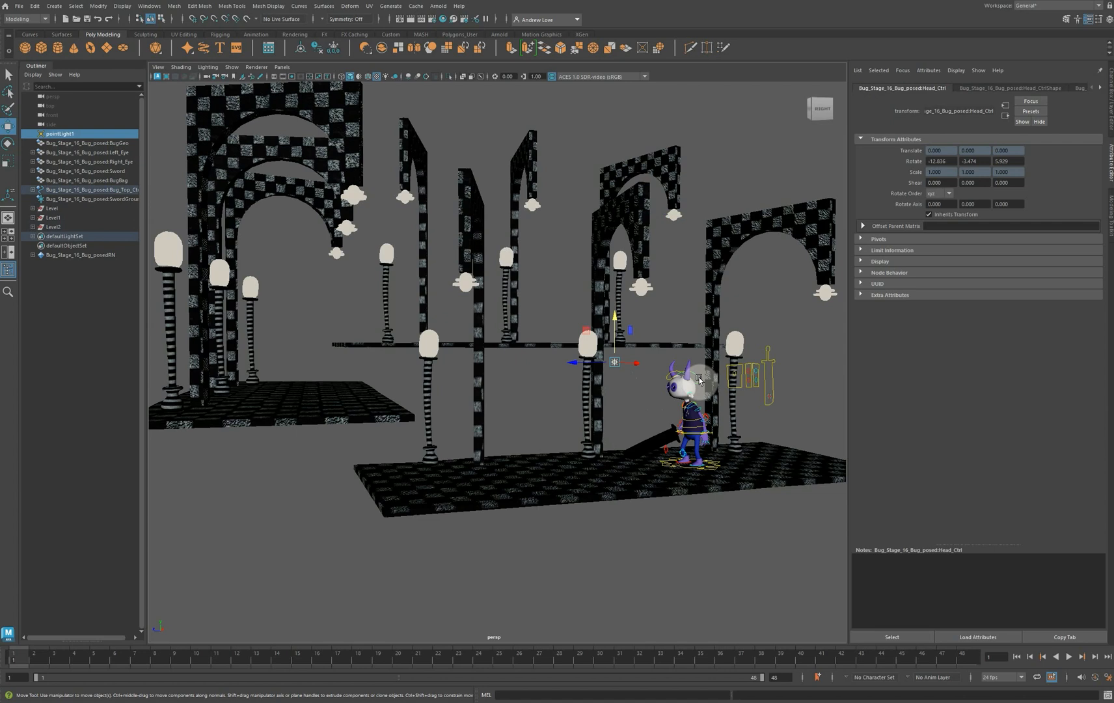
{"action": "key", "text": "p"}
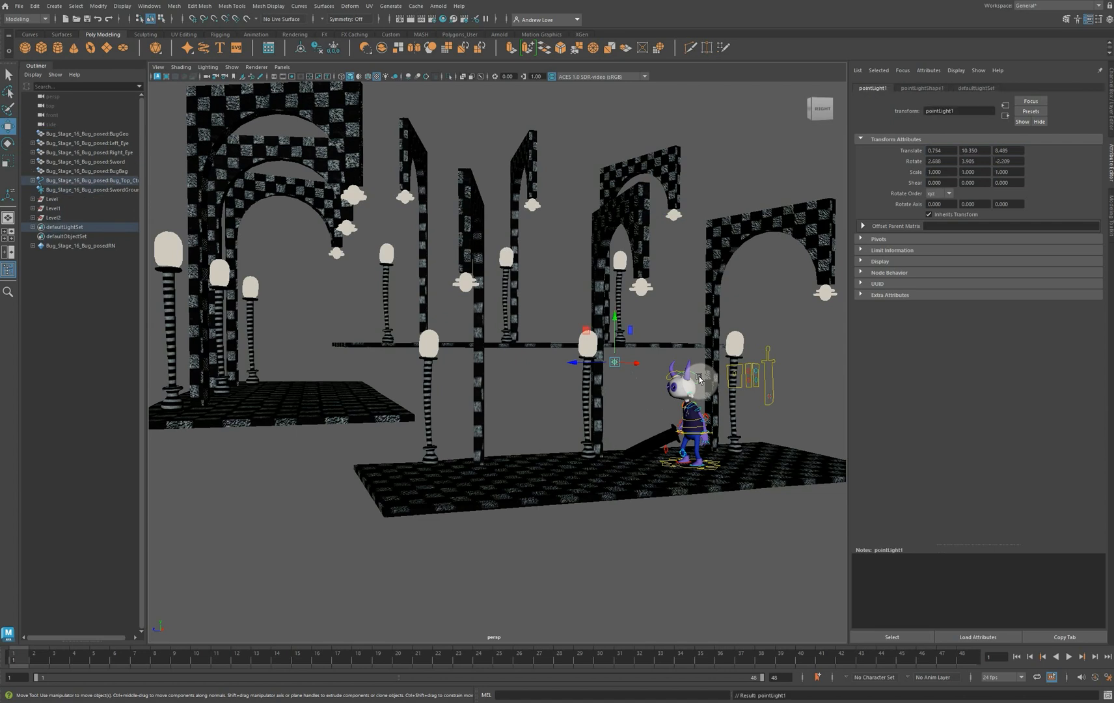